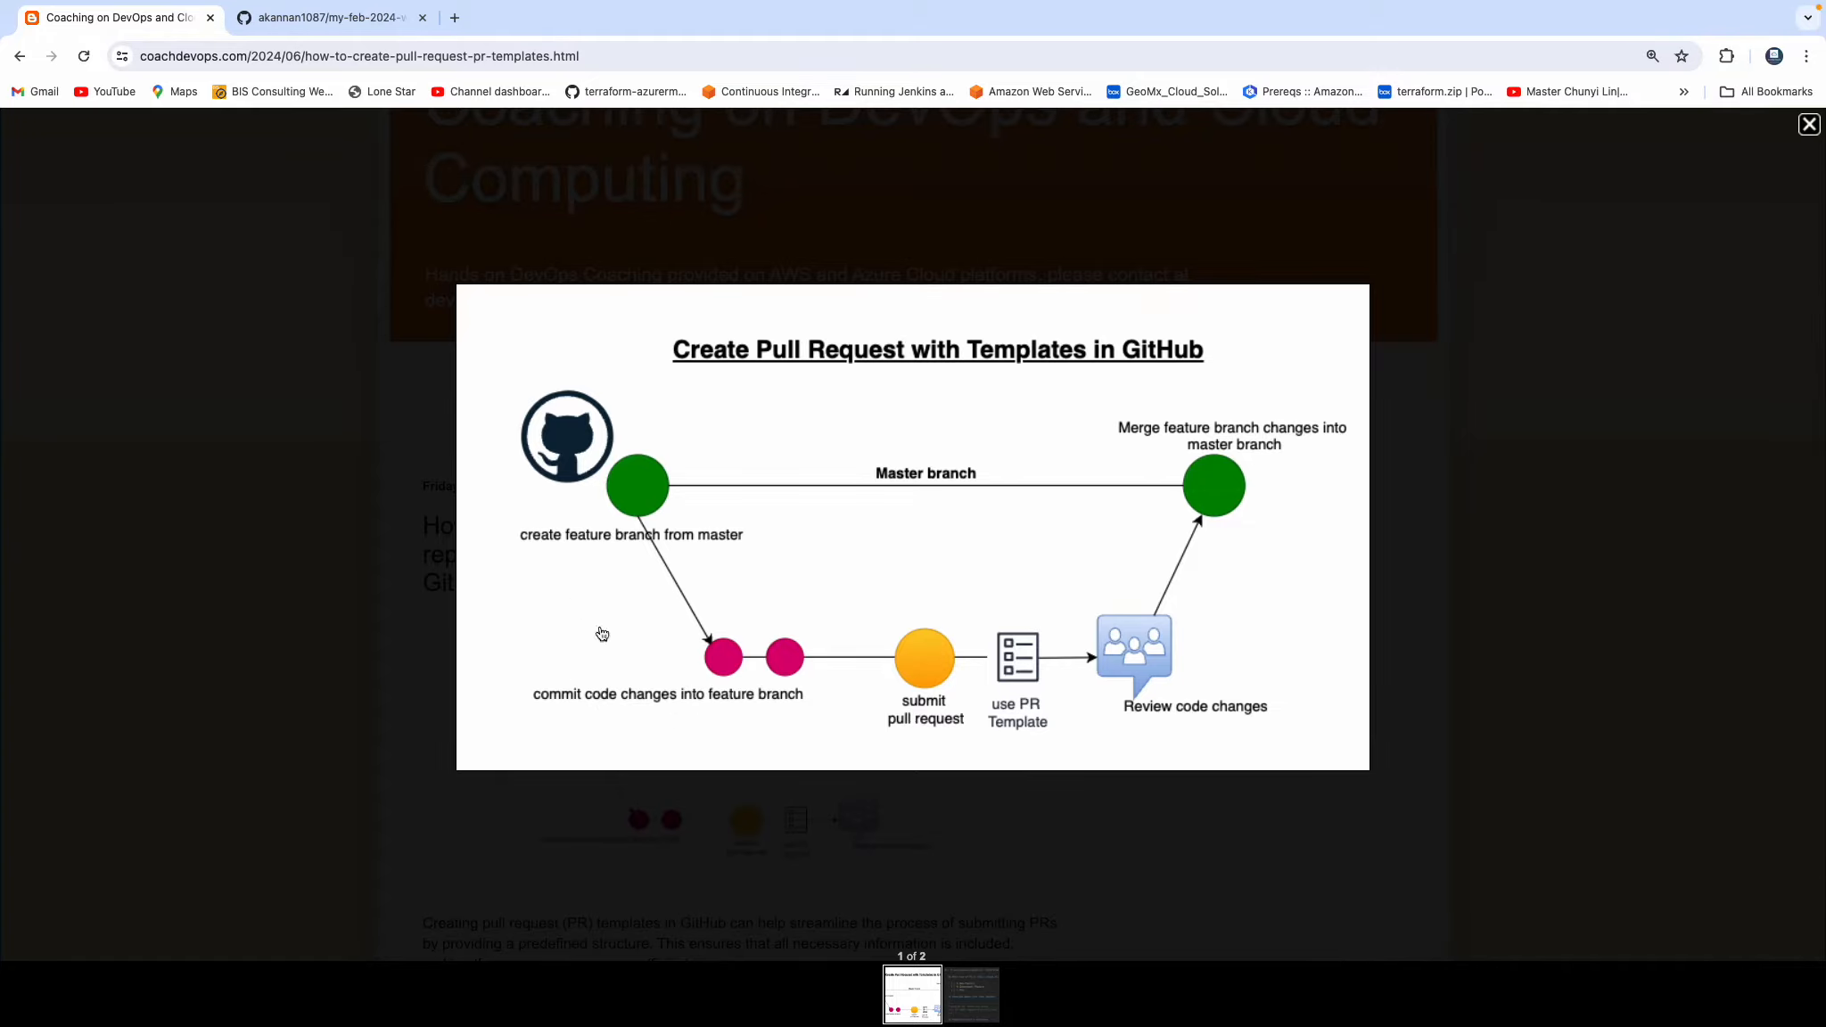
# Close the enlarged diagram and read the guide's steps up to the PULL_REQUEST_TEMPLATE.md file instructions.
pyautogui.press('Escape')
pyautogui.scroll(-3, 919, 444)
pyautogui.scroll(-15, 919, 444)
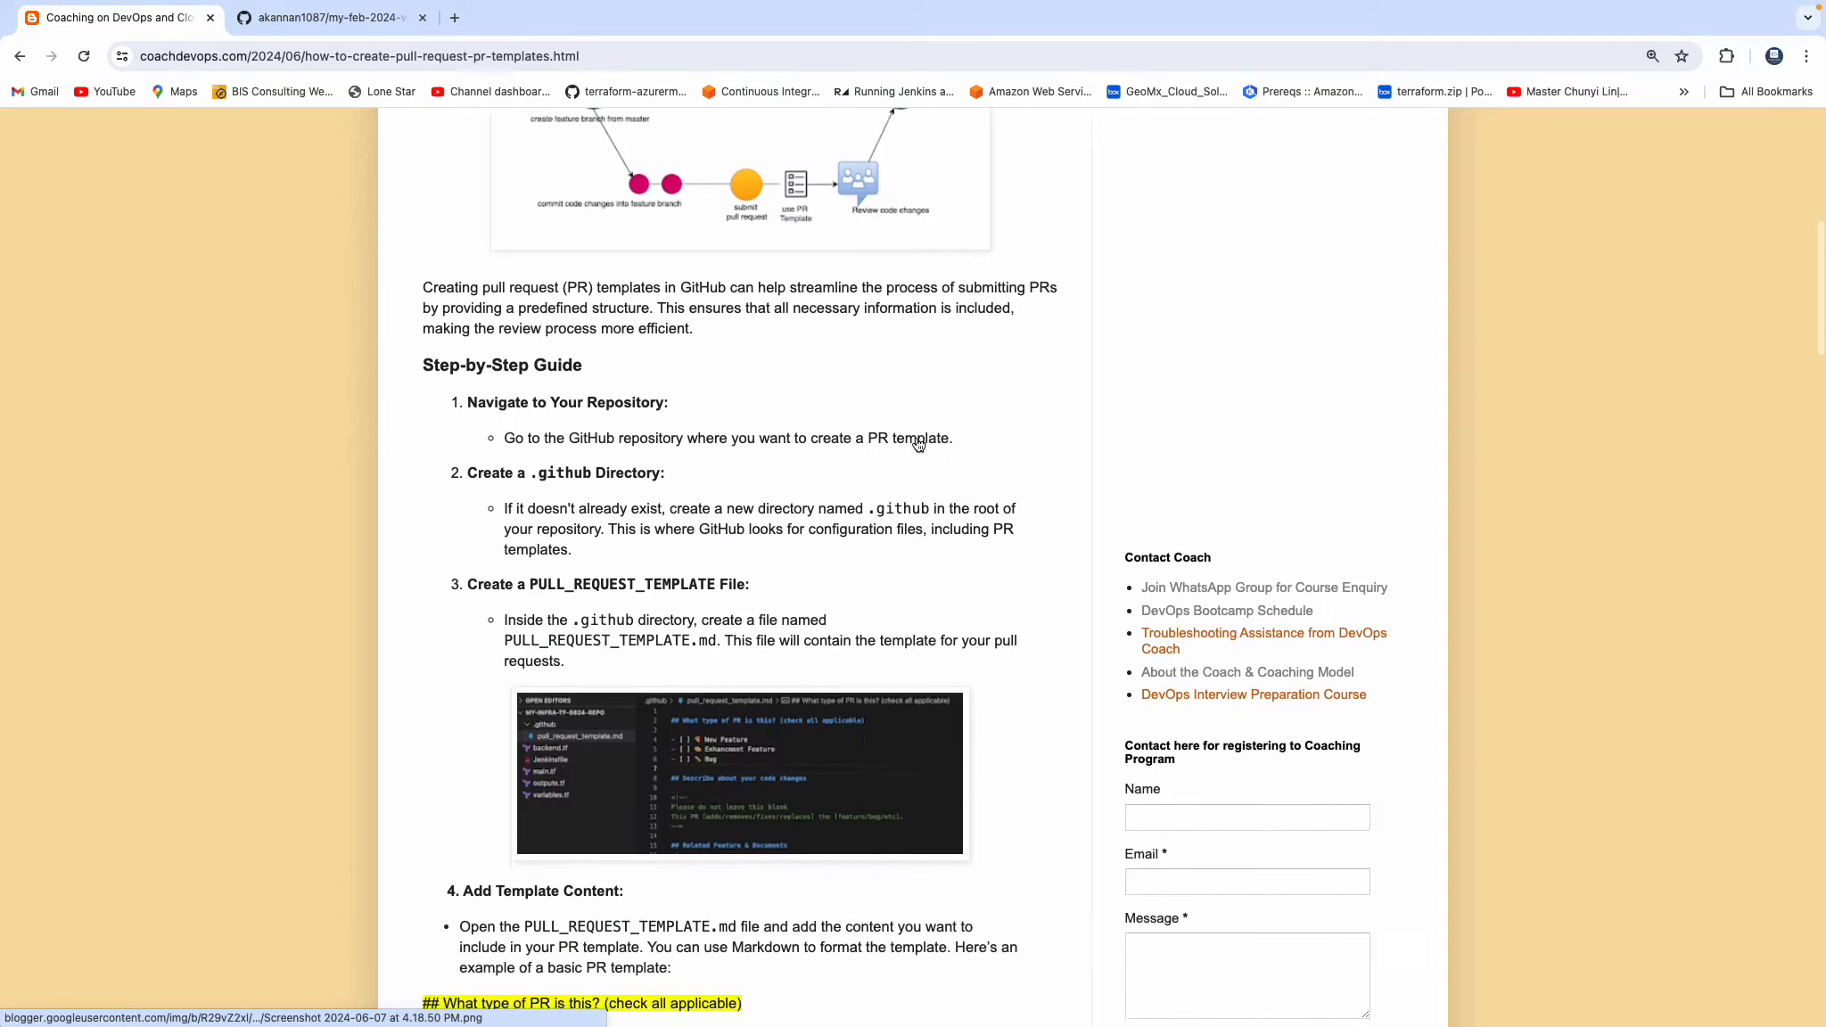
pyautogui.scroll(-2, 918, 444)
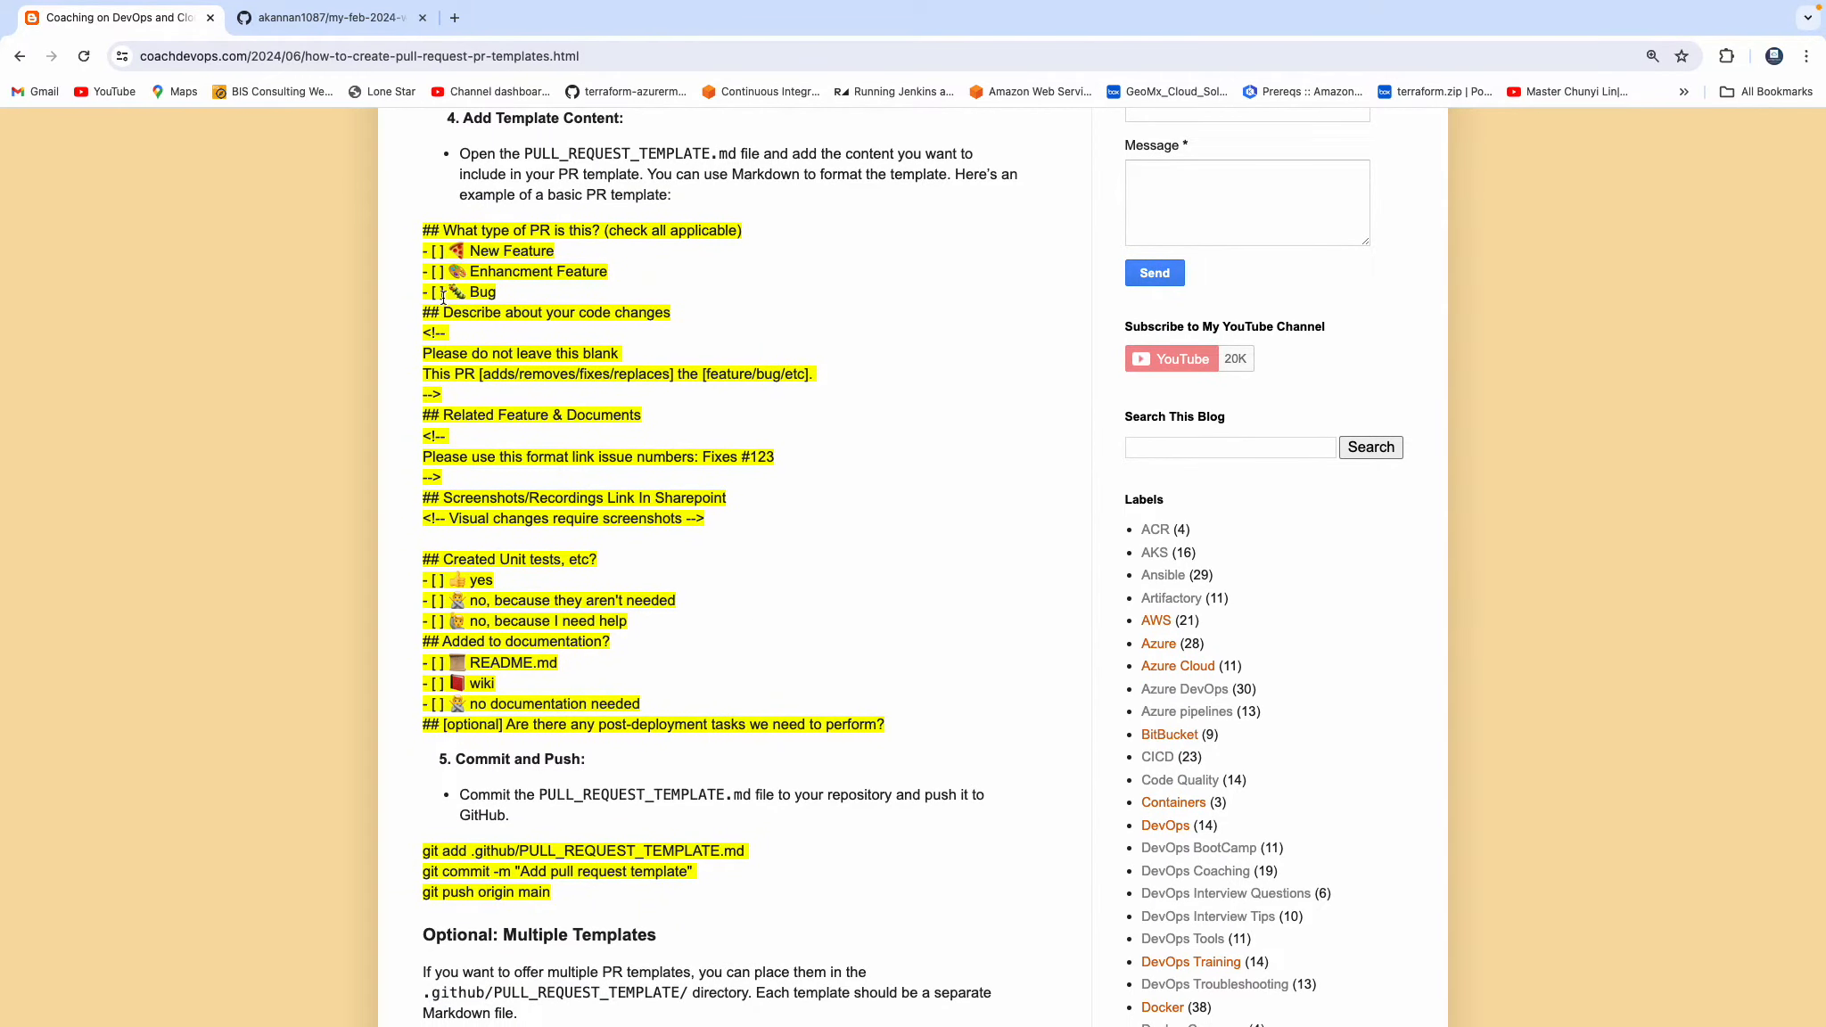
pyautogui.moveTo(423, 230); pyautogui.dragTo(731, 337)
pyautogui.click(887, 299)
pyautogui.scroll(2, 886, 300)
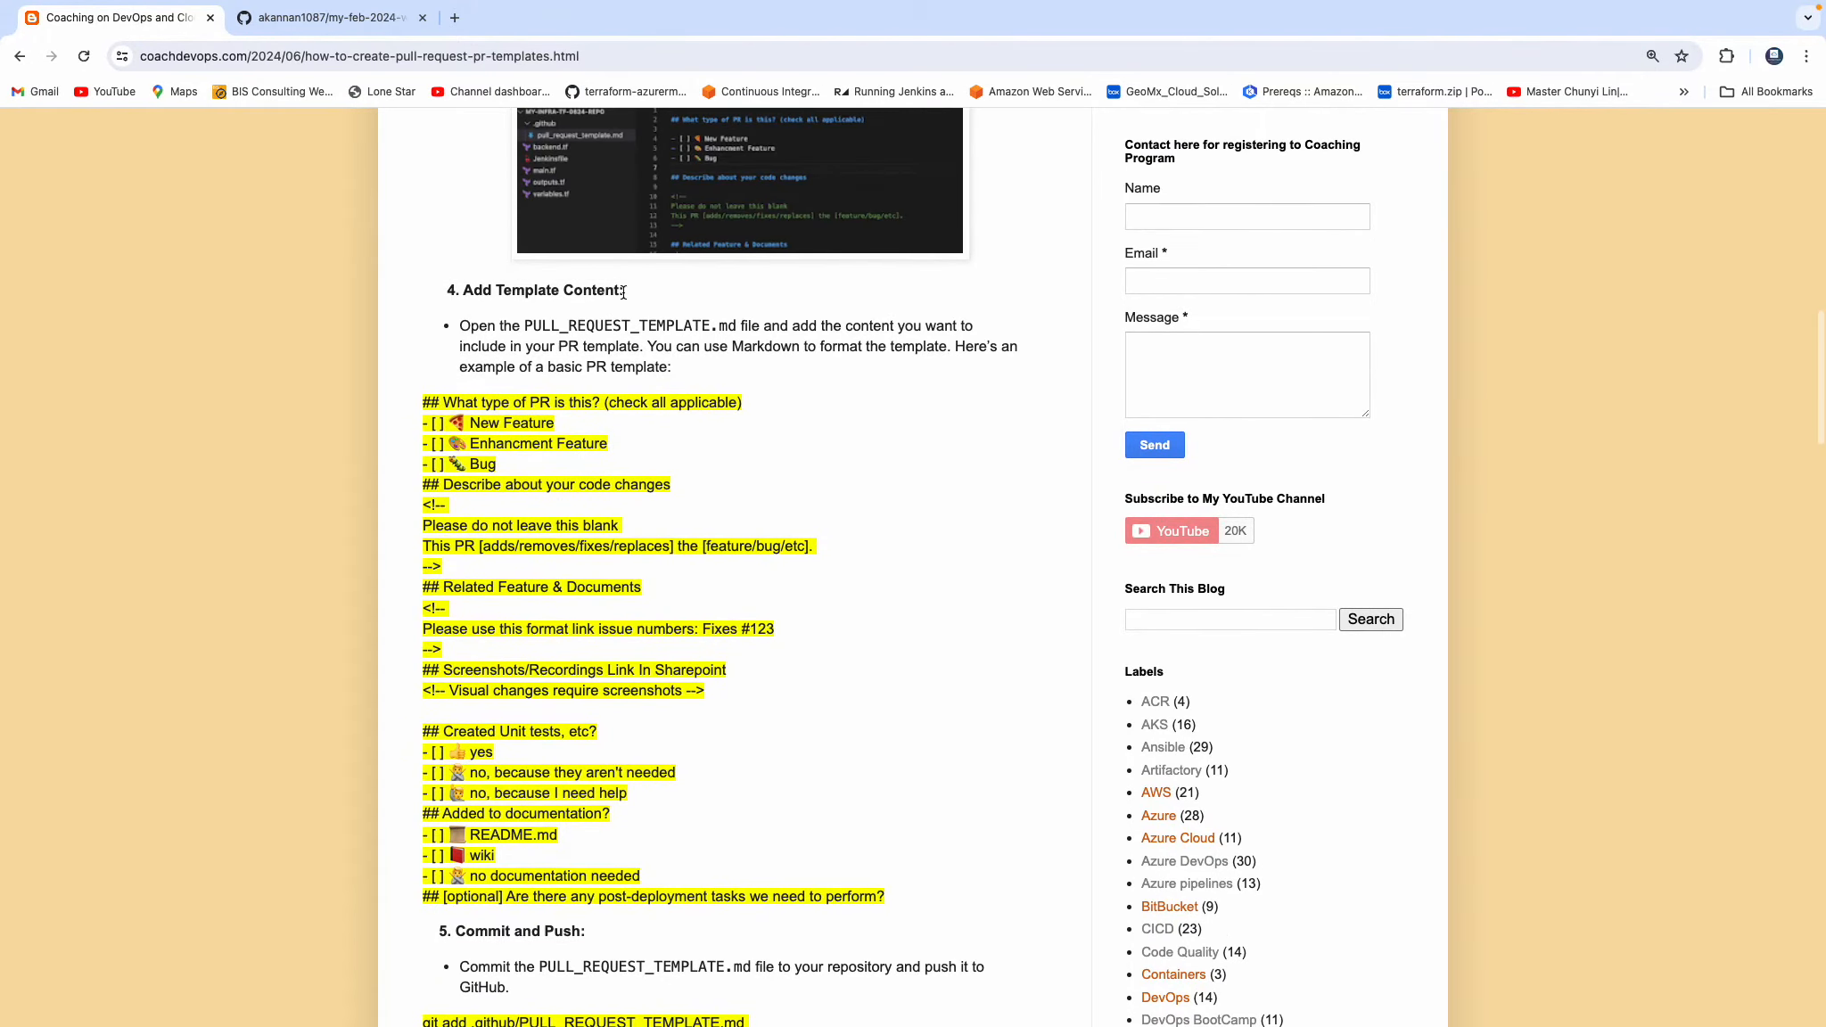
pyautogui.moveTo(528, 325); pyautogui.dragTo(739, 325)
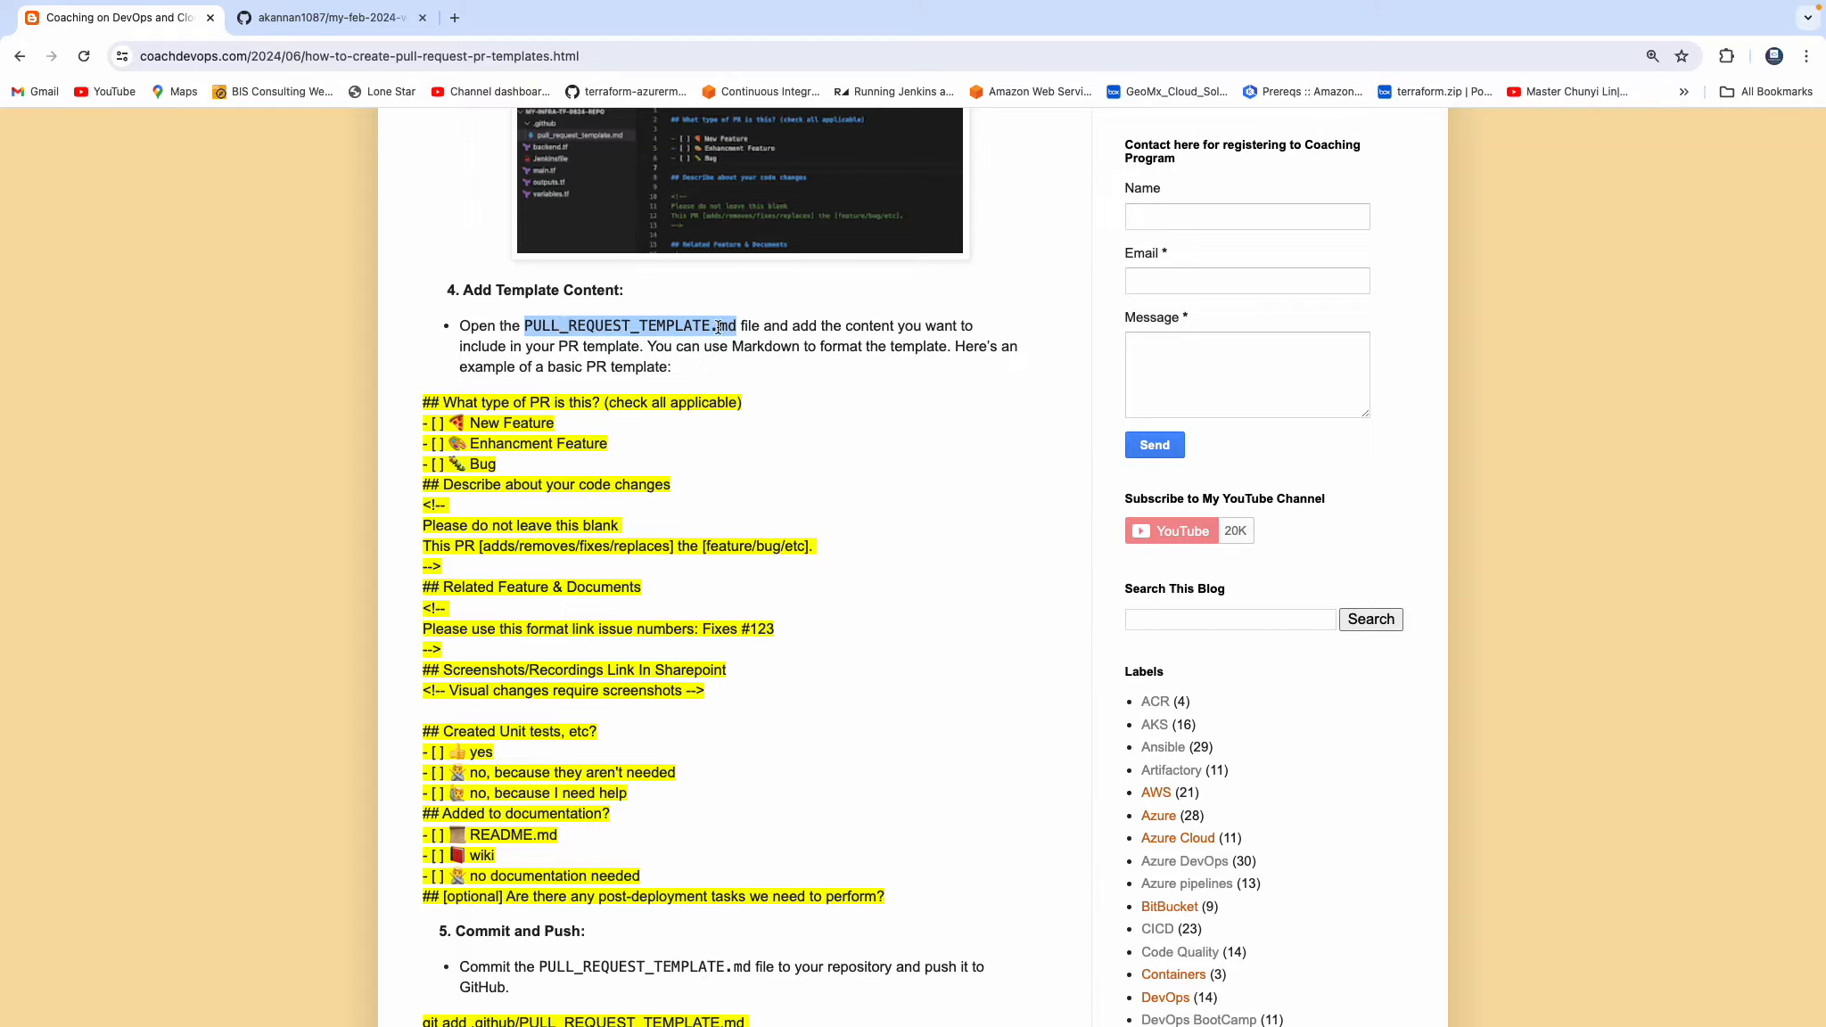
pyautogui.click(851, 387)
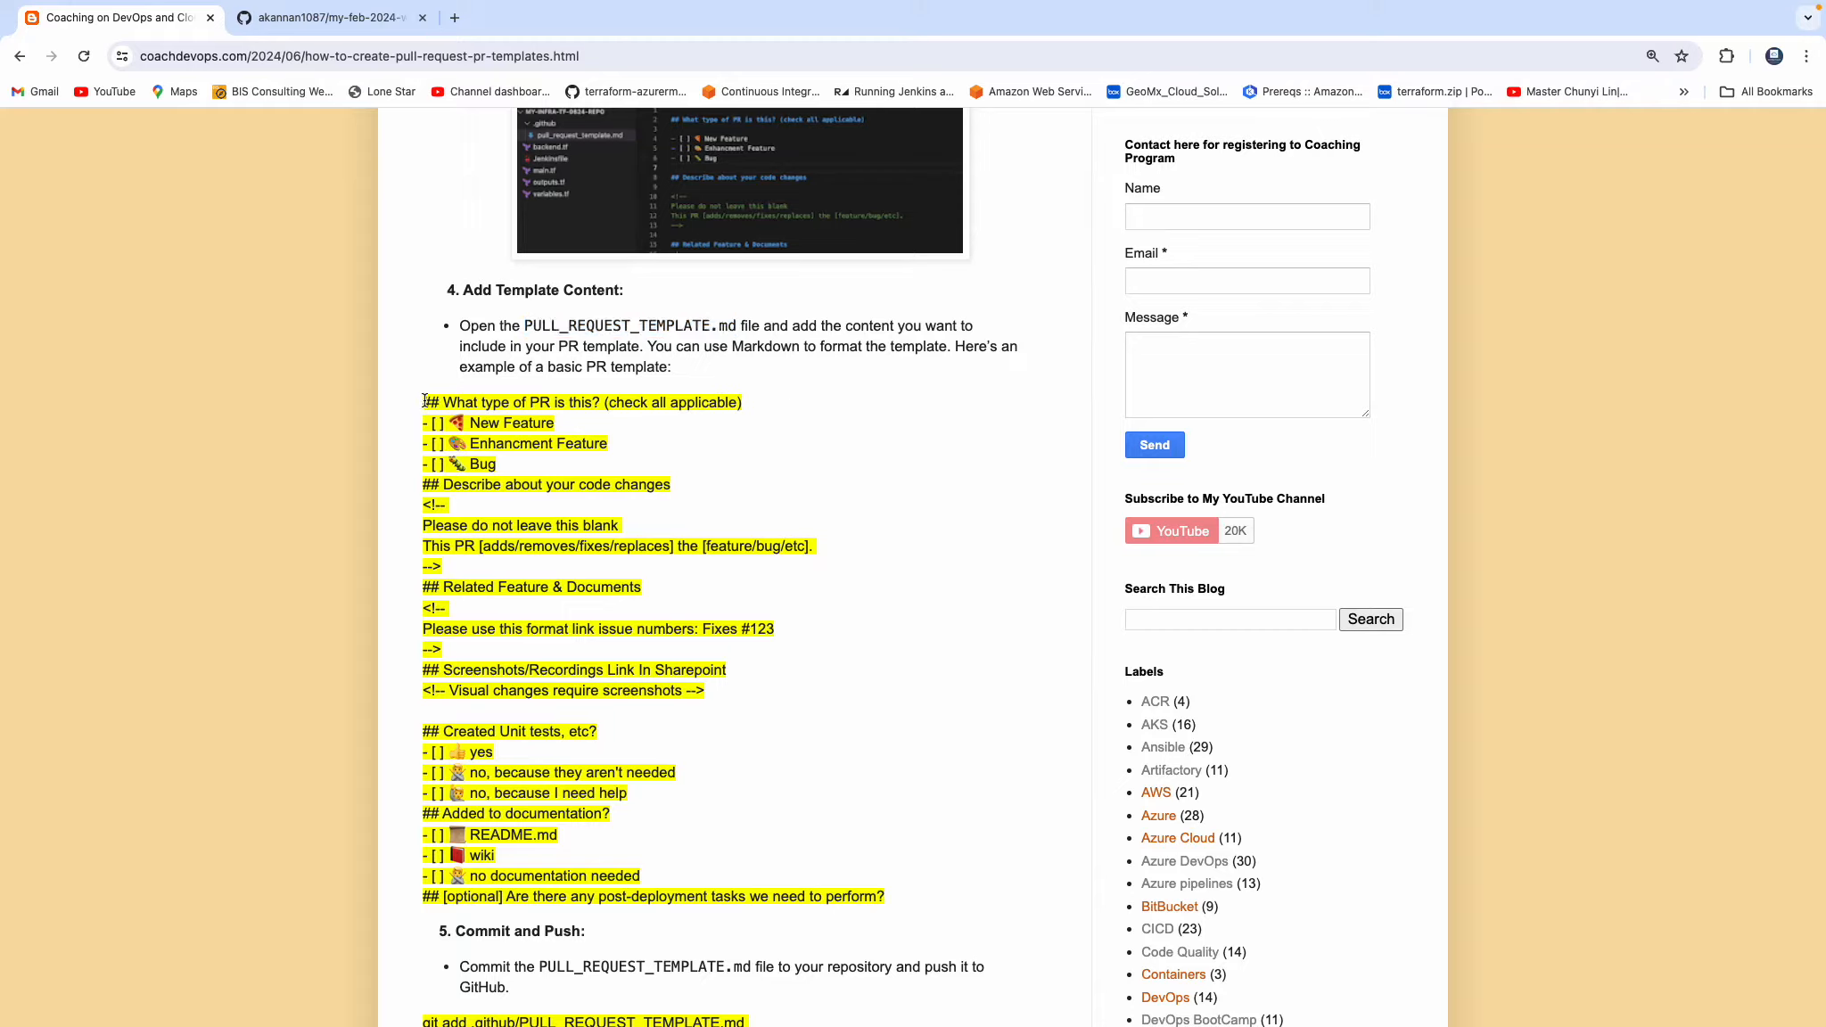
# Examine the sample pull request template content and the commit and push commands in the guide.
pyautogui.moveTo(425, 401); pyautogui.dragTo(909, 875)
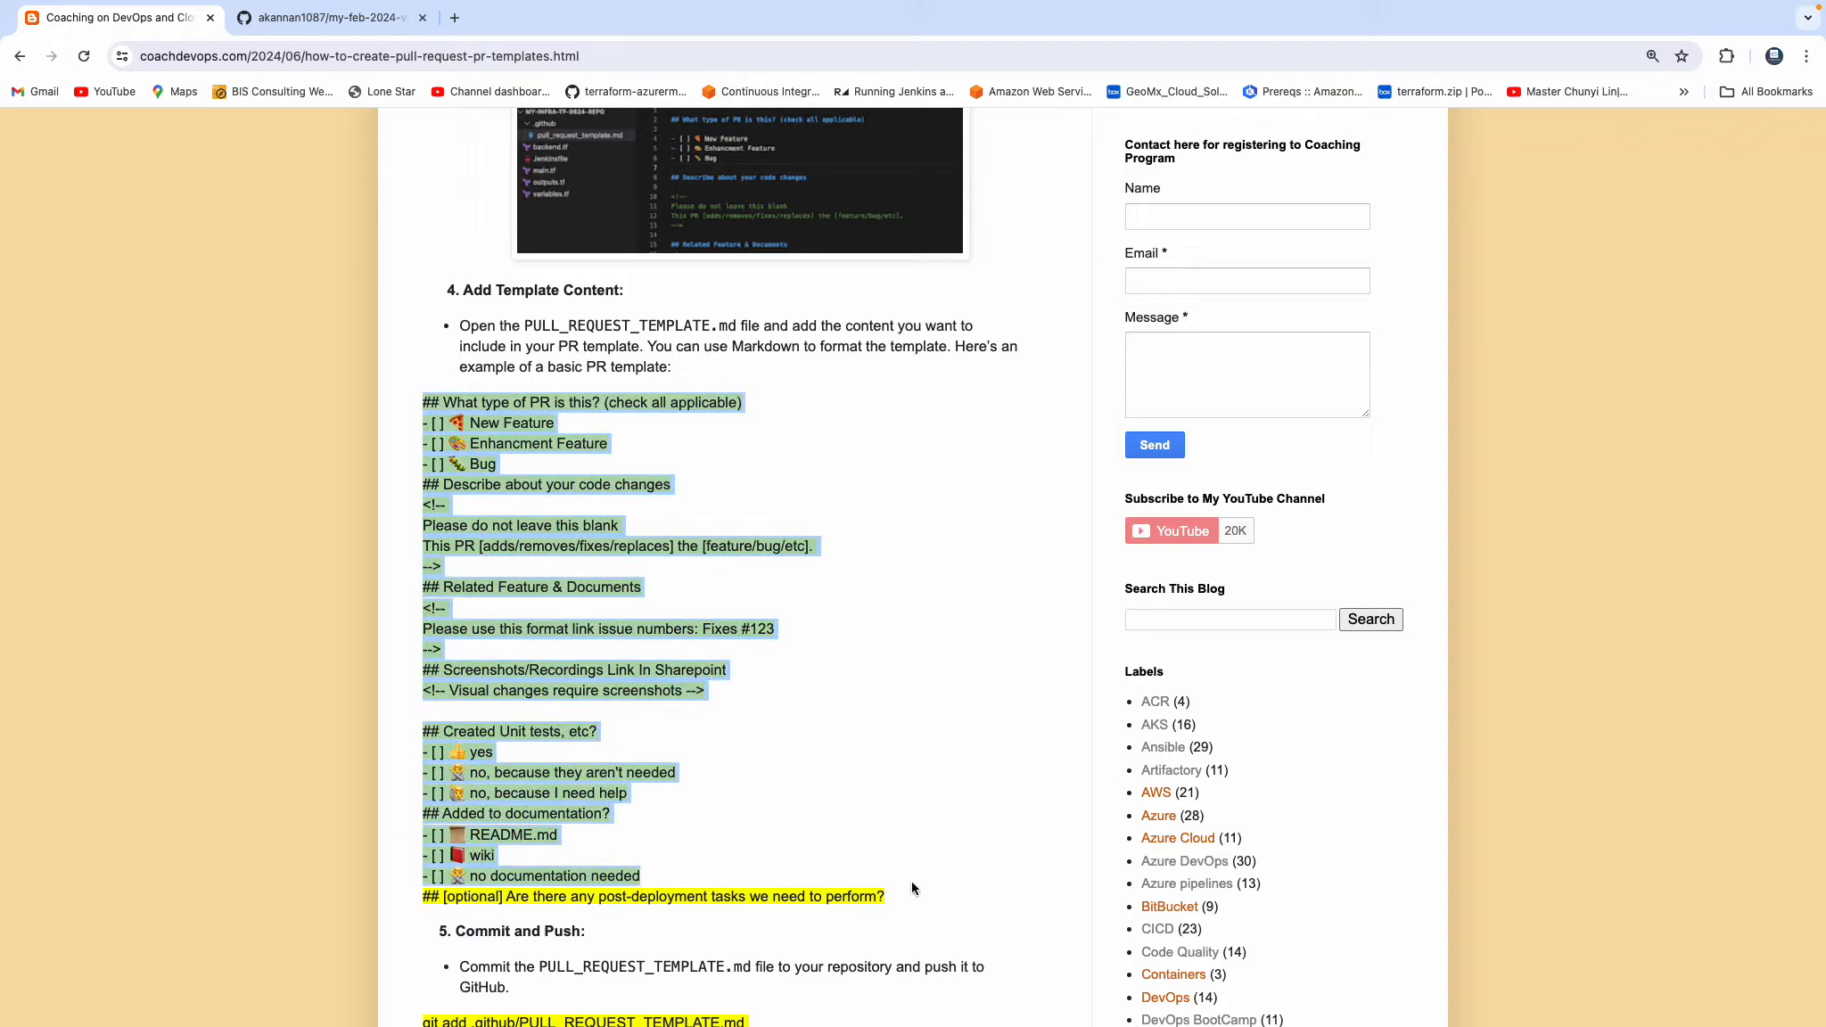
pyautogui.click(815, 711)
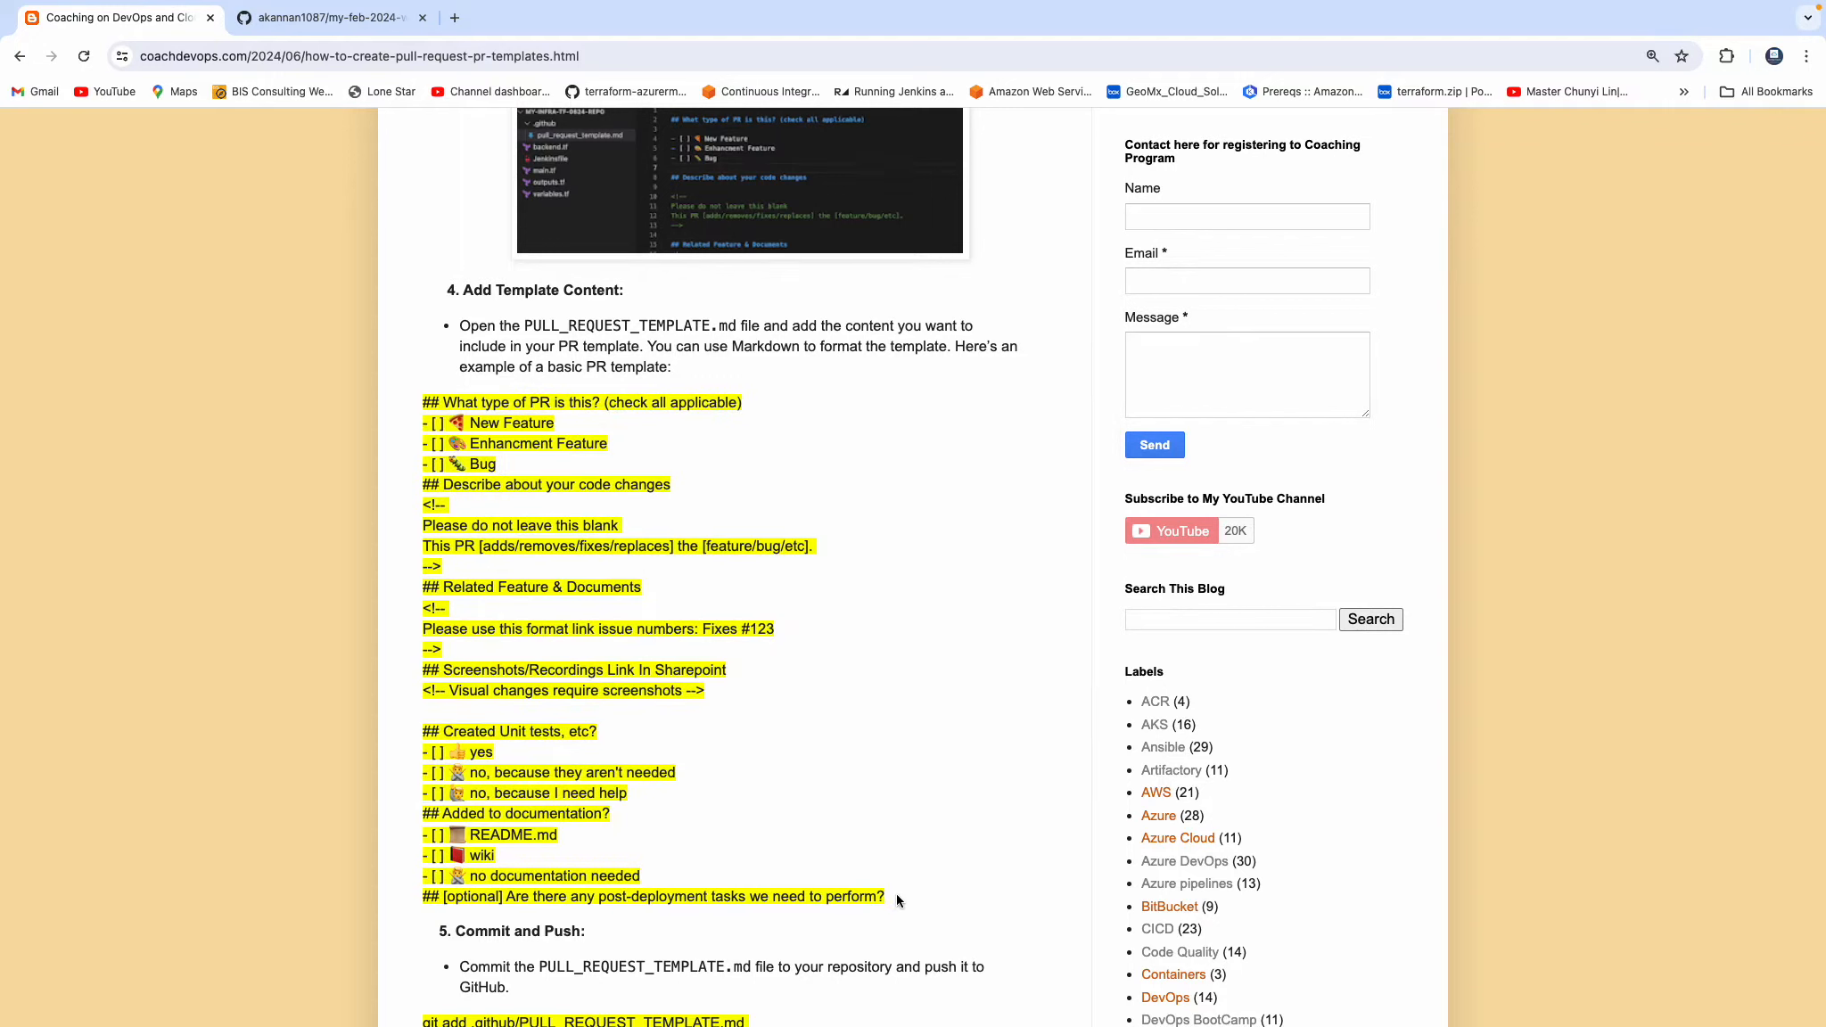
pyautogui.moveTo(896, 894); pyautogui.dragTo(427, 415)
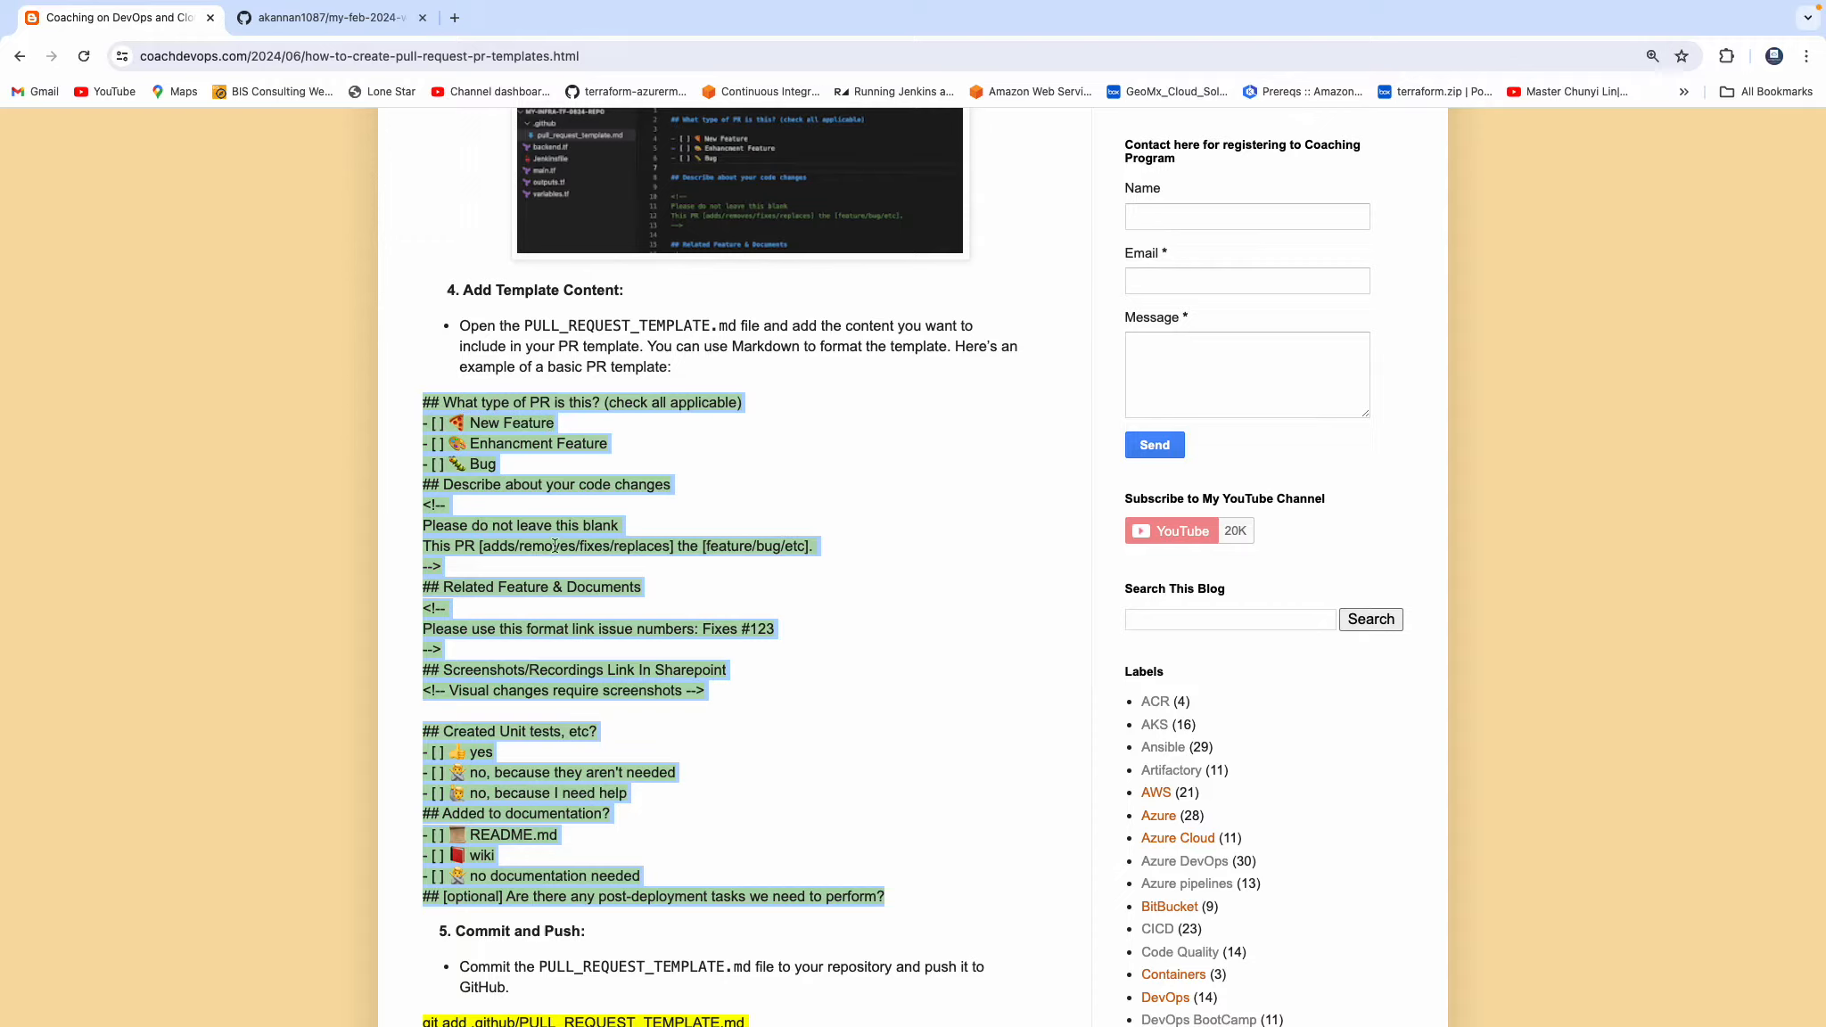
pyautogui.click(727, 418)
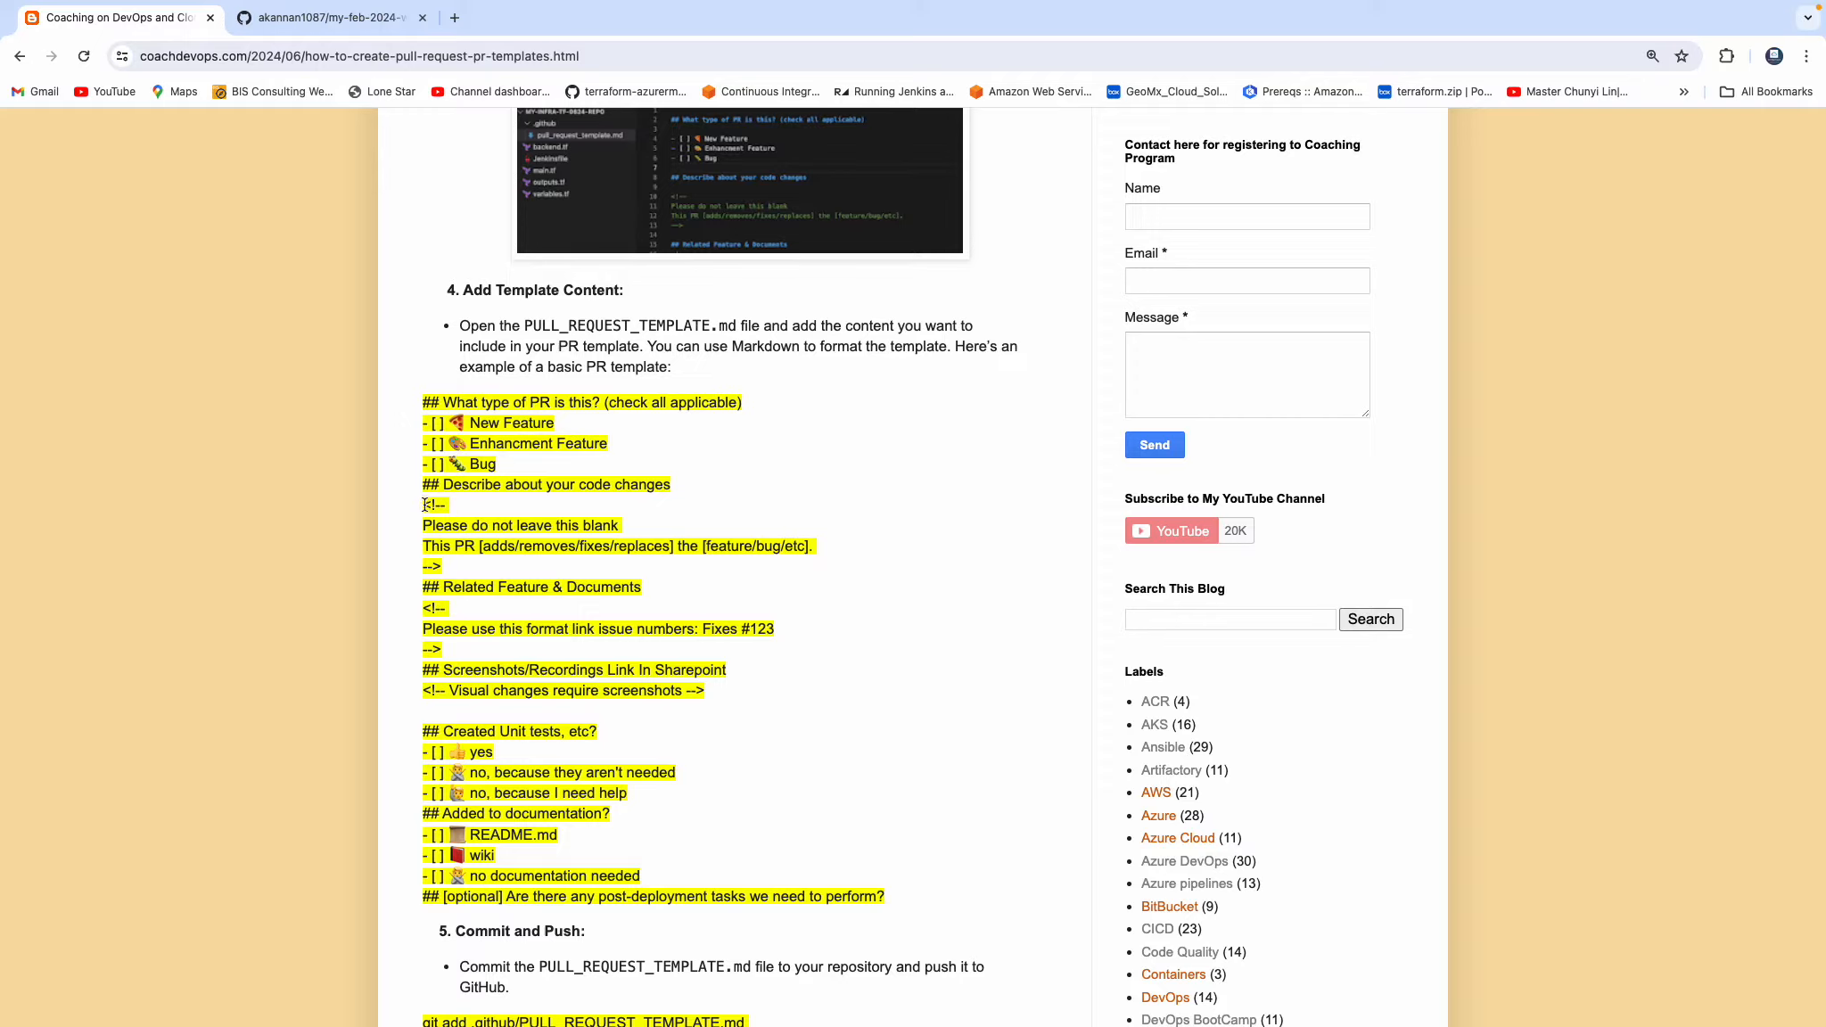
pyautogui.moveTo(425, 505); pyautogui.dragTo(519, 526)
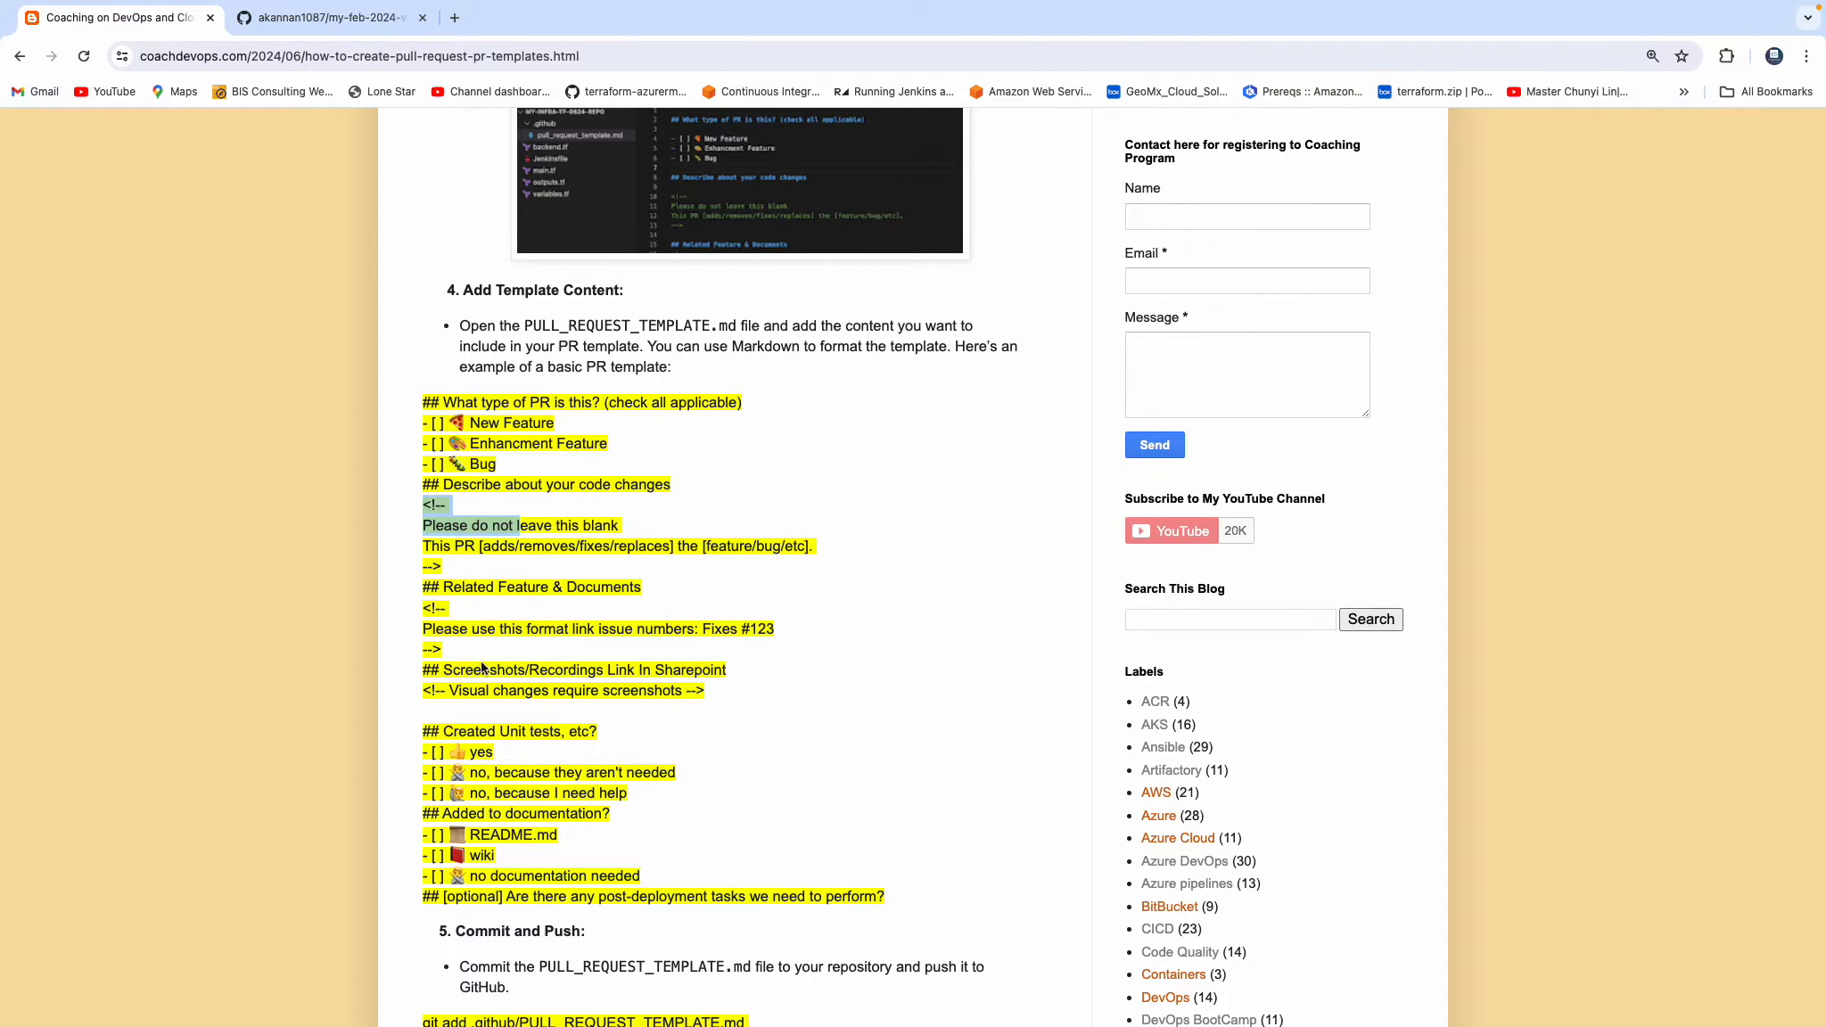
pyautogui.scroll(-2, 470, 693)
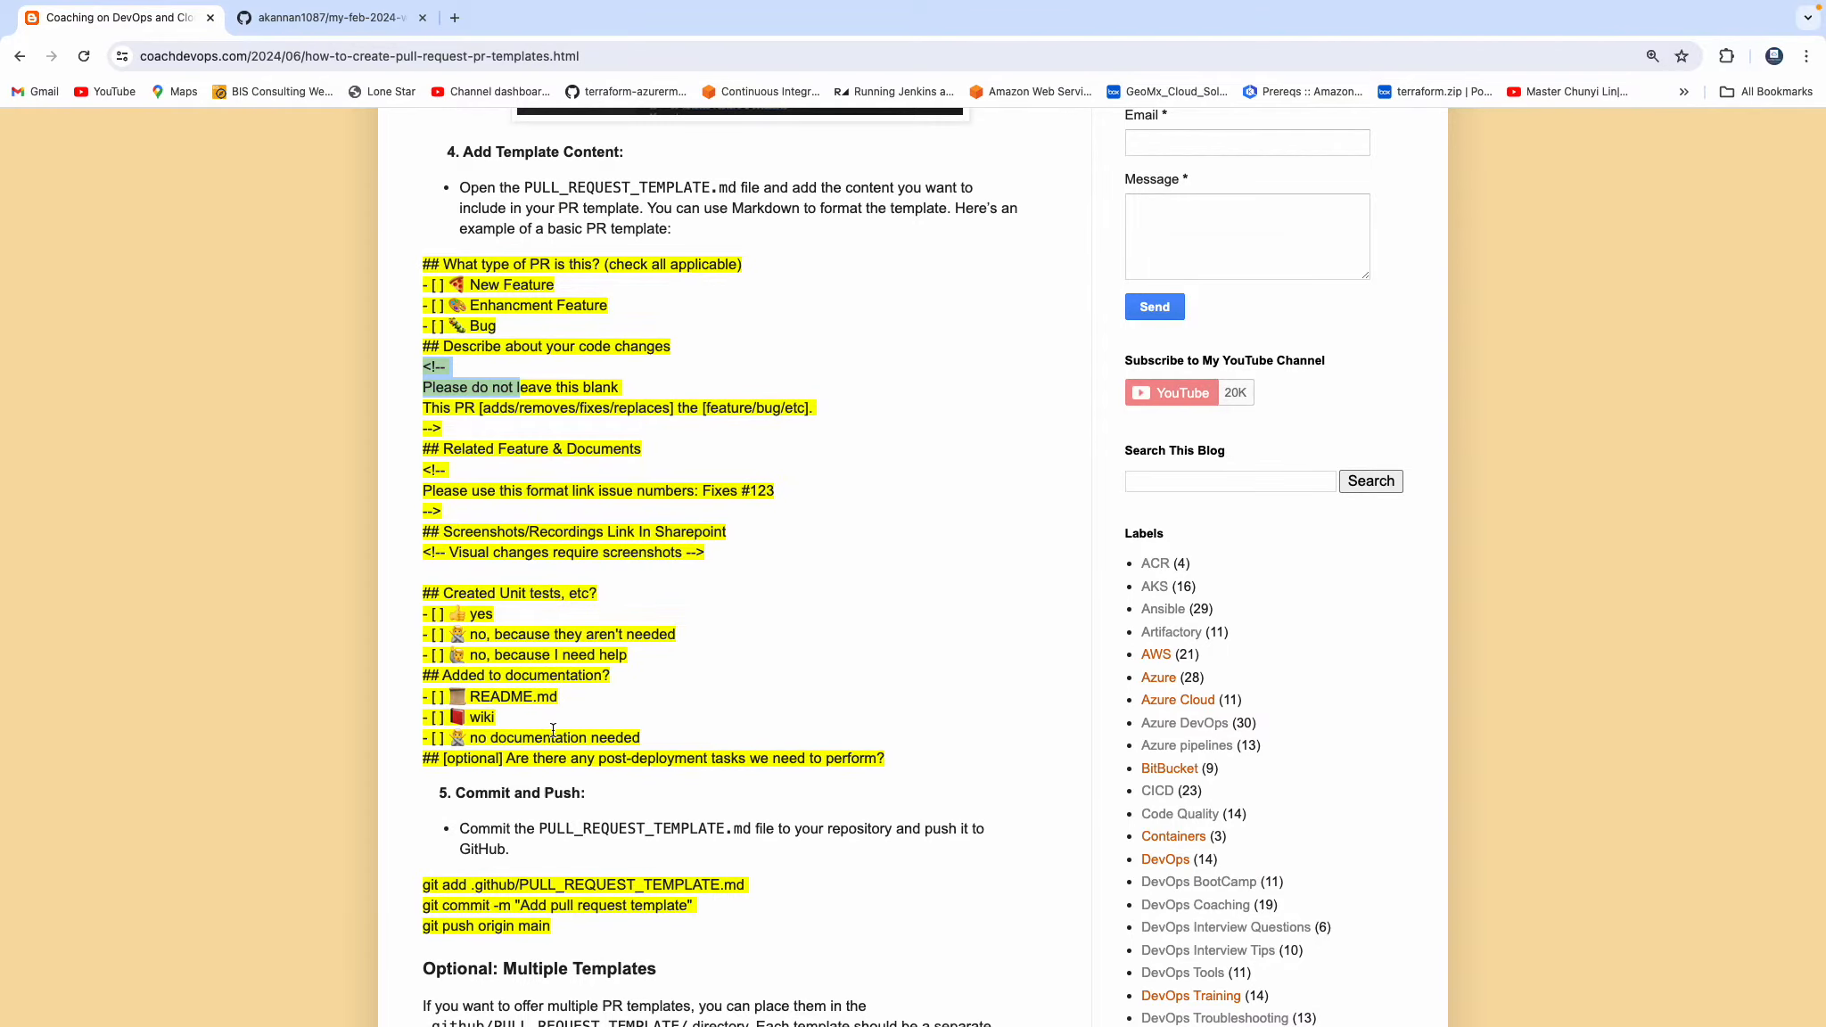
pyautogui.scroll(-3, 568, 658)
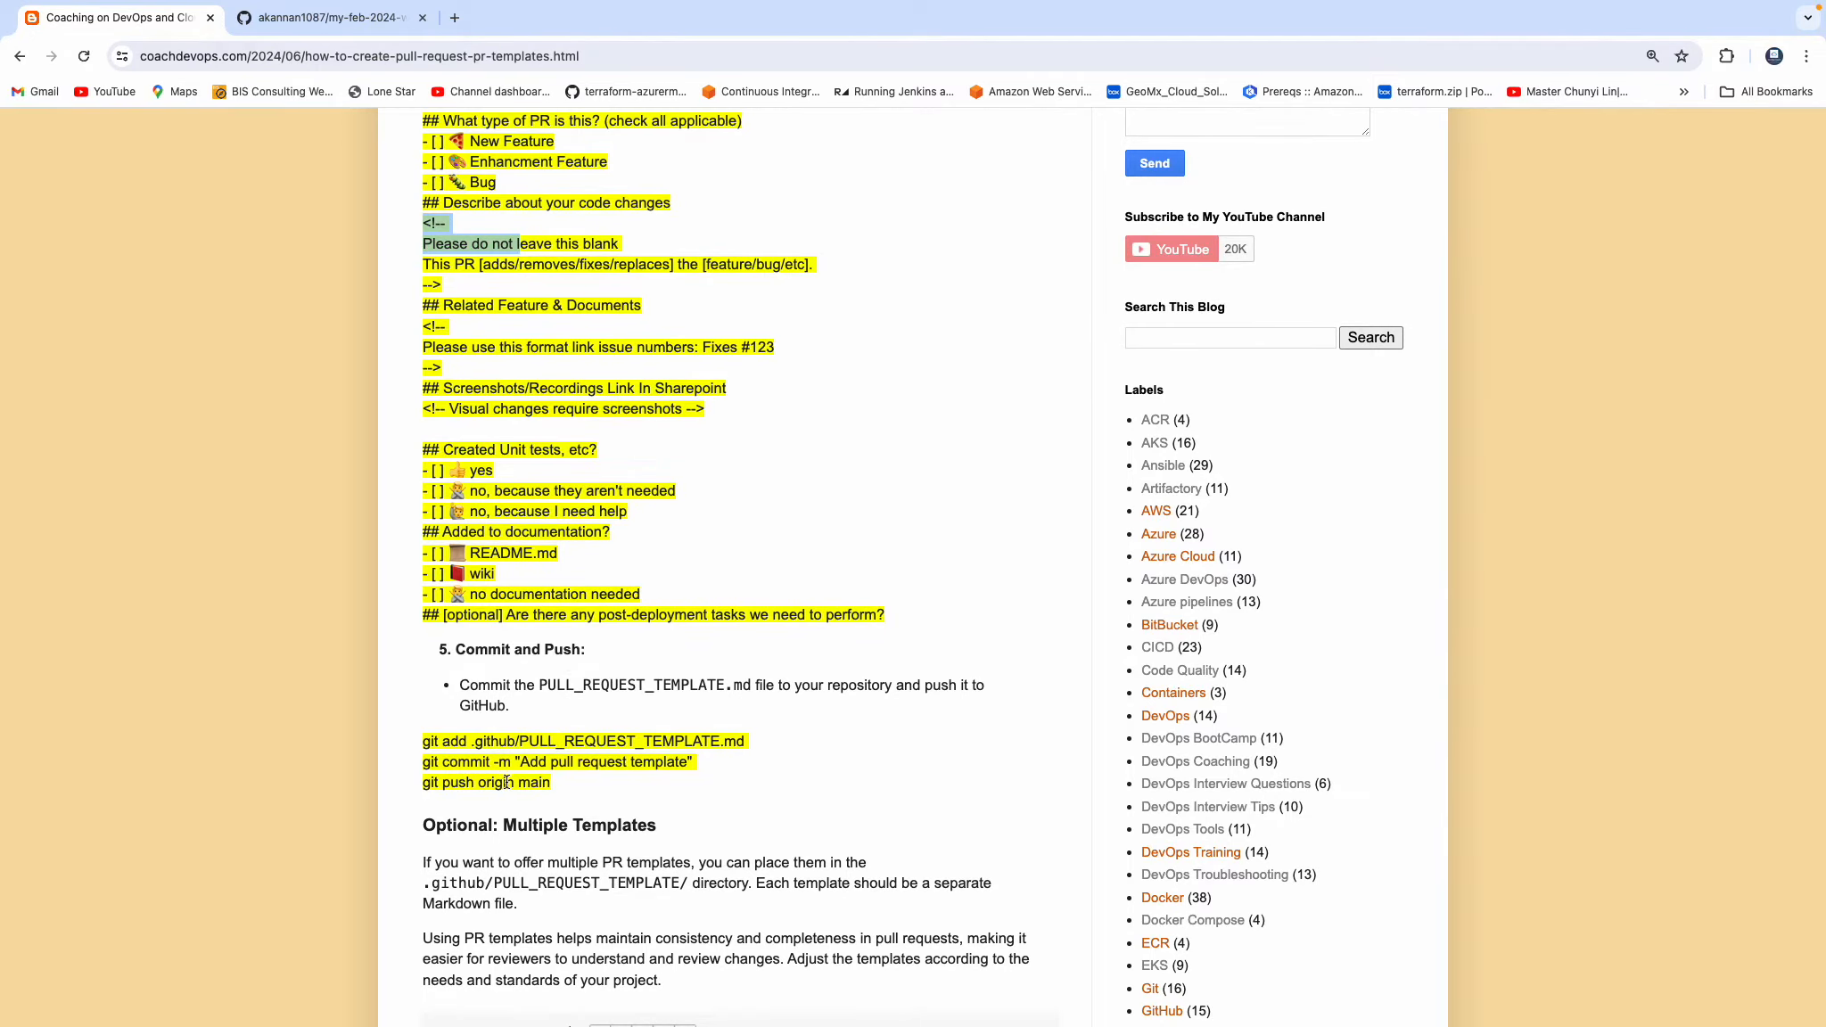
pyautogui.scroll(6, 705, 665)
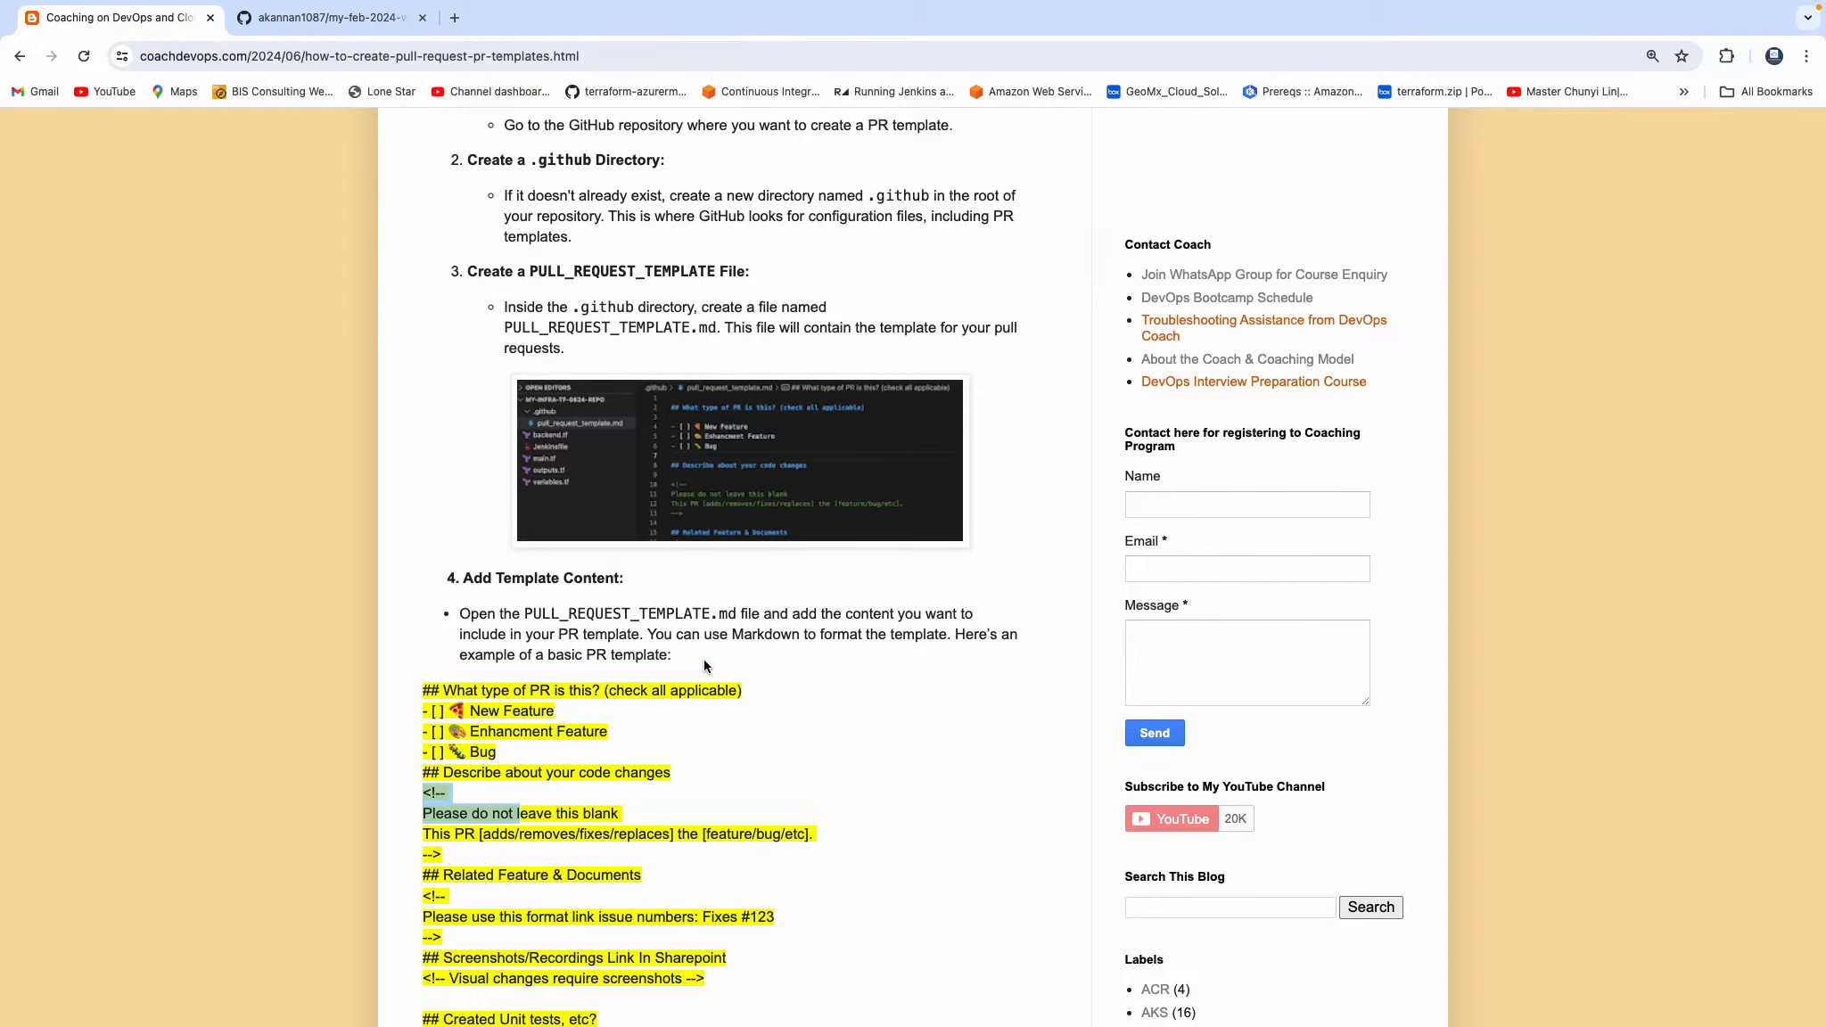
pyautogui.scroll(-3, 705, 665)
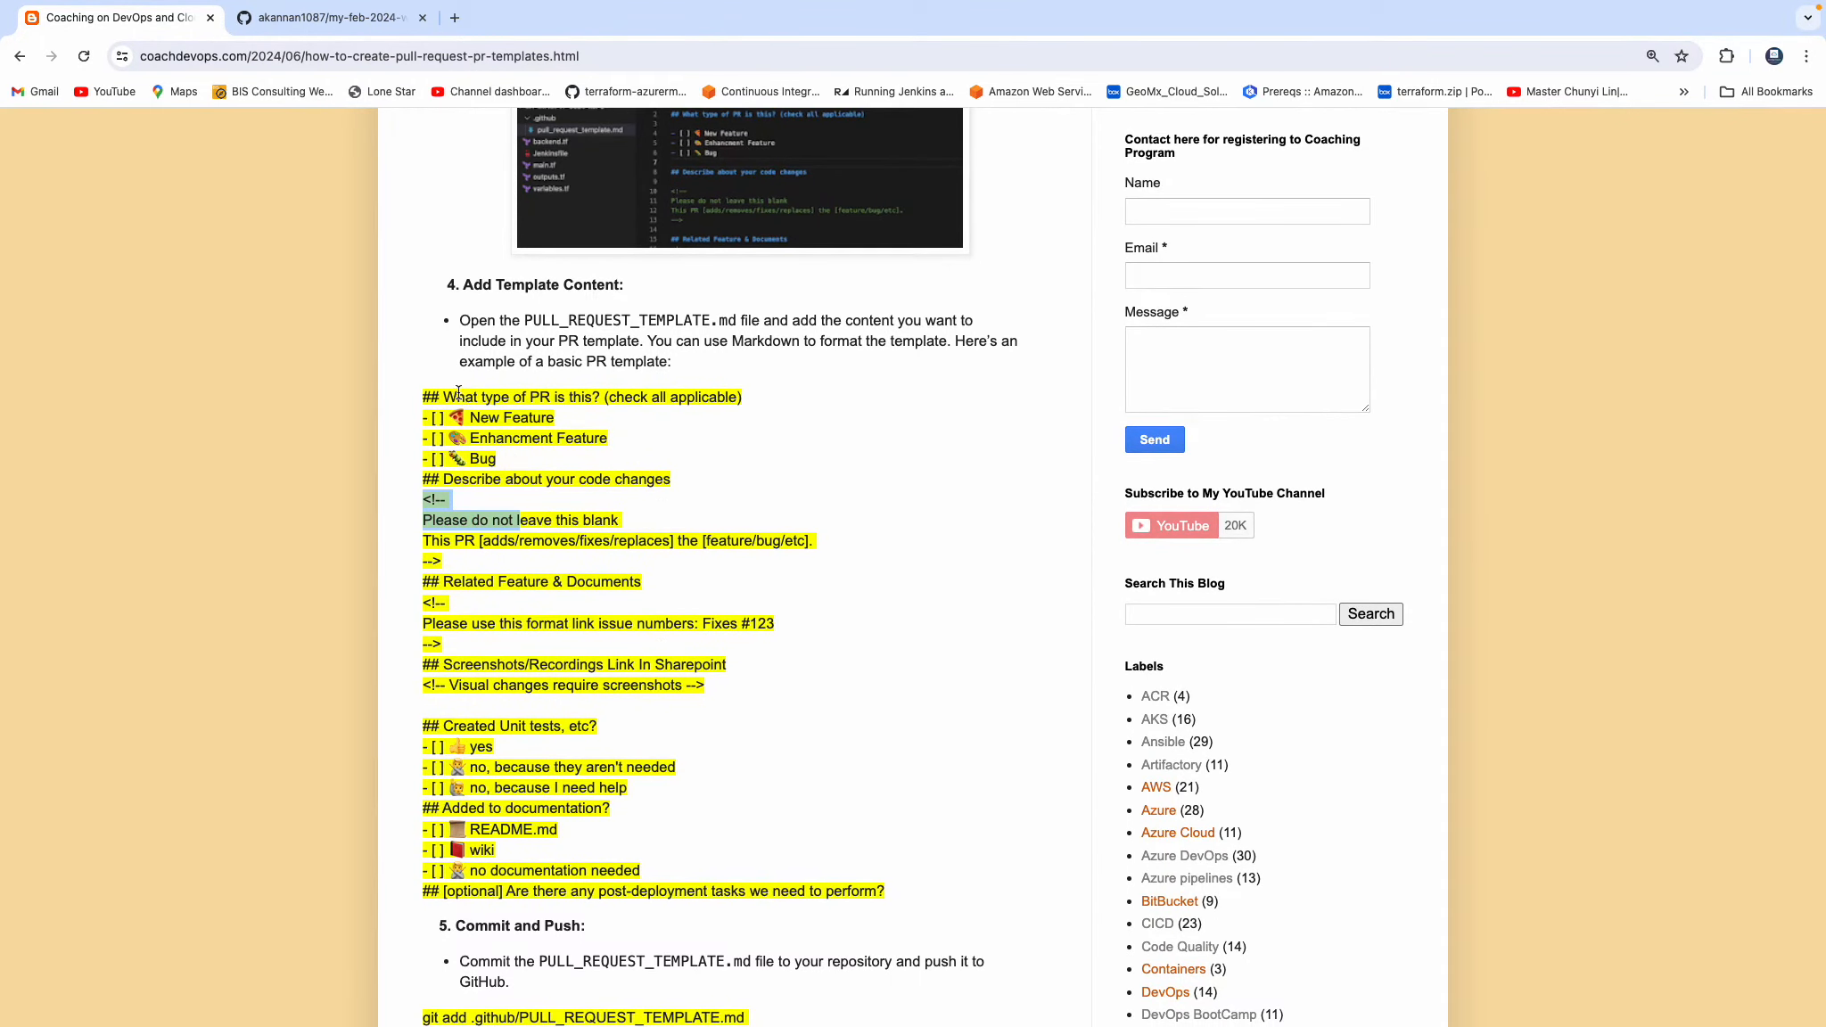
pyautogui.moveTo(524, 320); pyautogui.dragTo(577, 321)
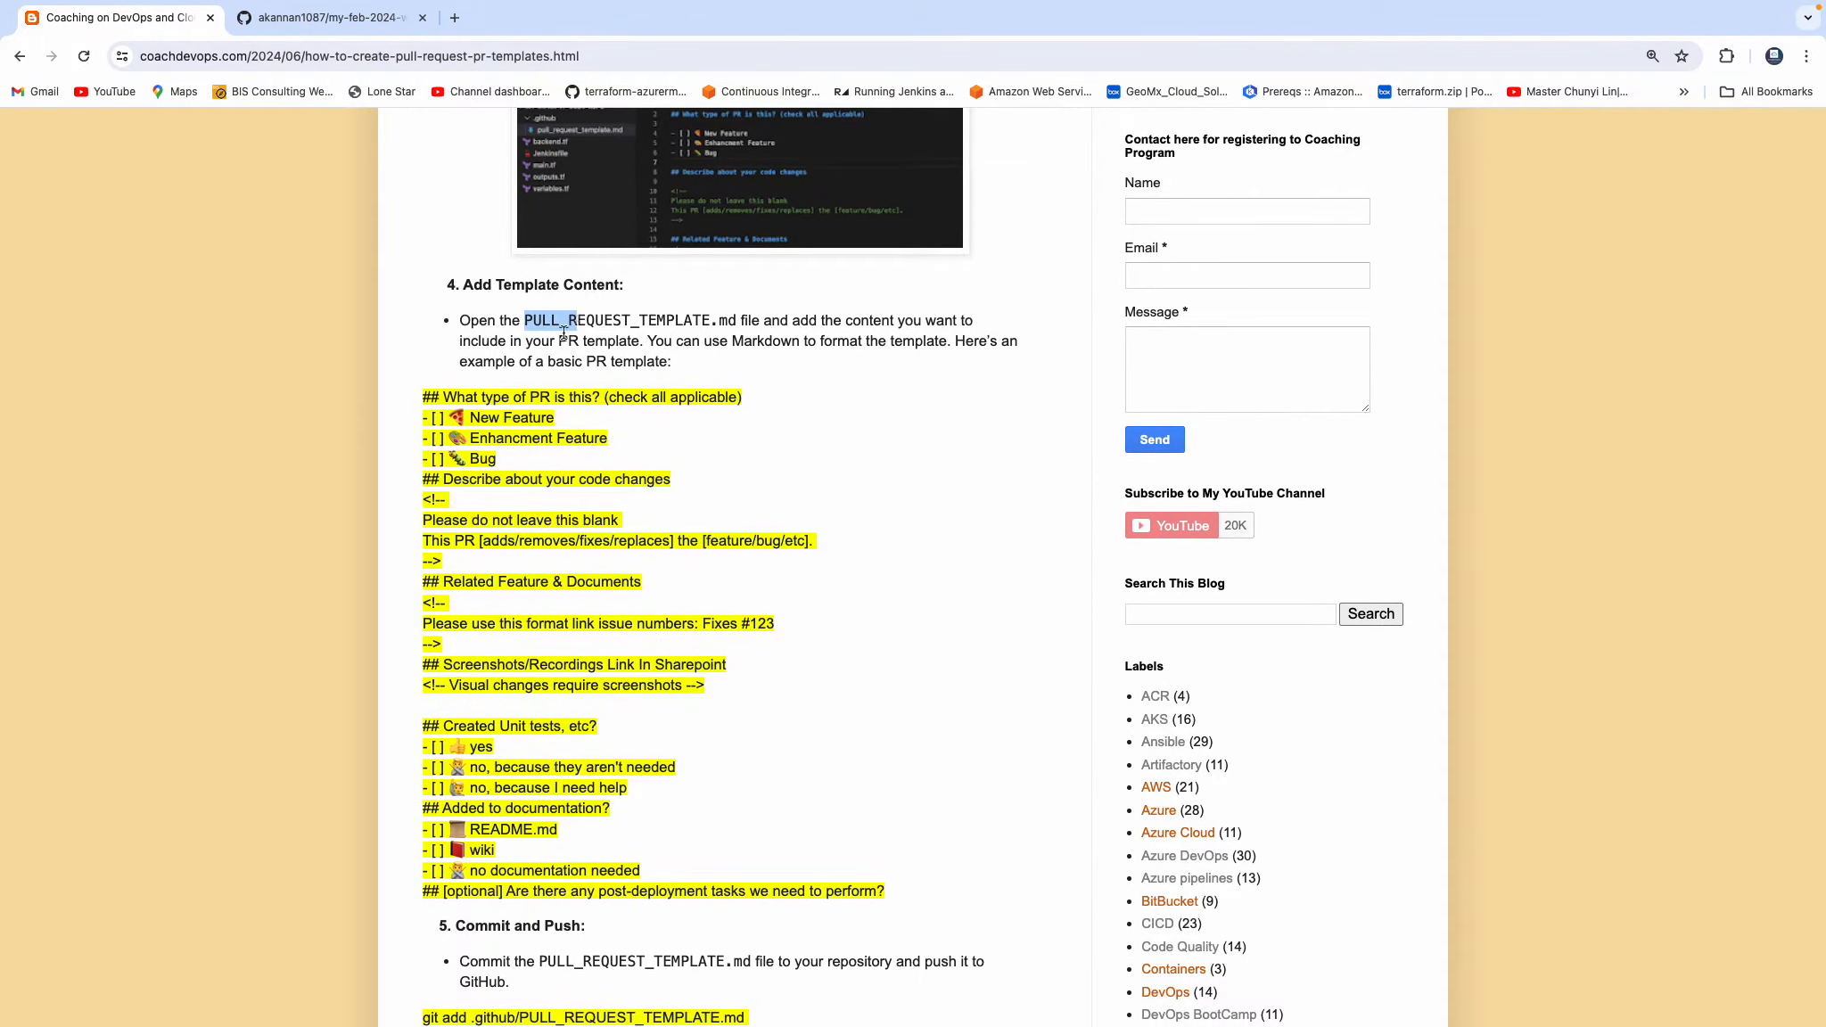
pyautogui.moveTo(422, 395); pyautogui.dragTo(825, 838)
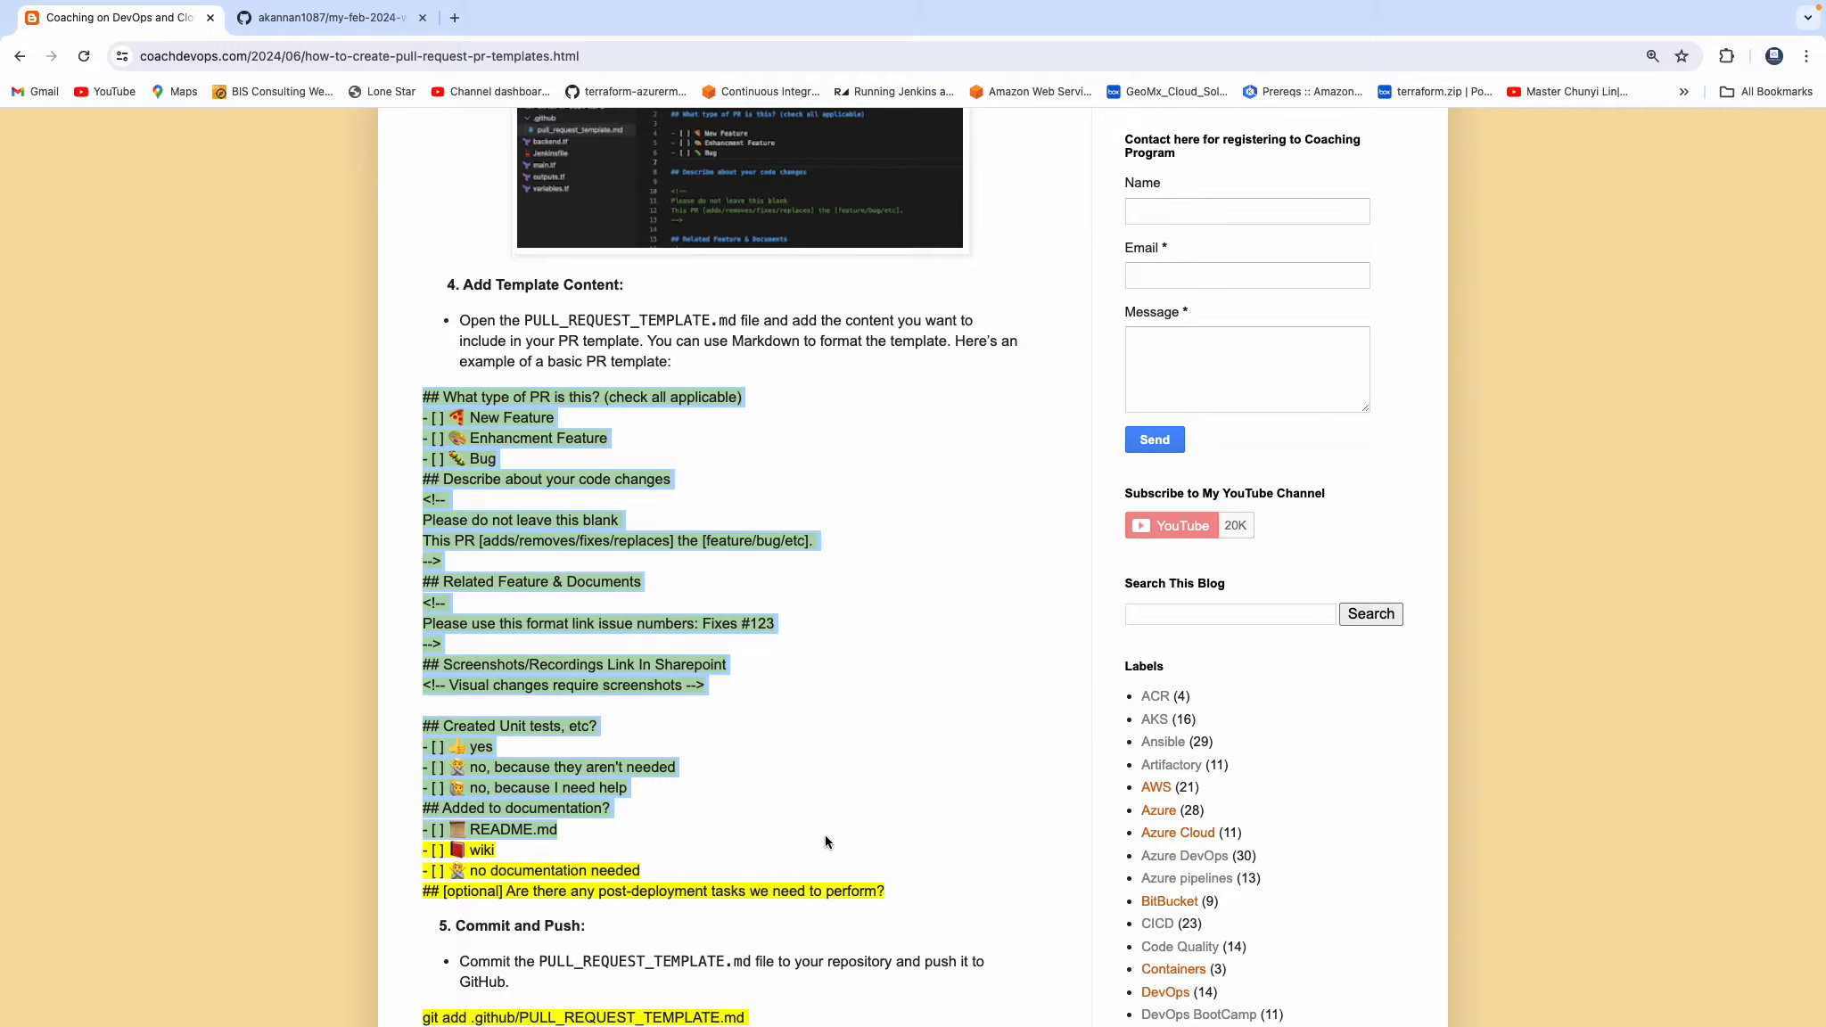
# Enlarge the pull request workflow diagram at the start of the article, examine it and close it again.
pyautogui.scroll(6, 825, 834)
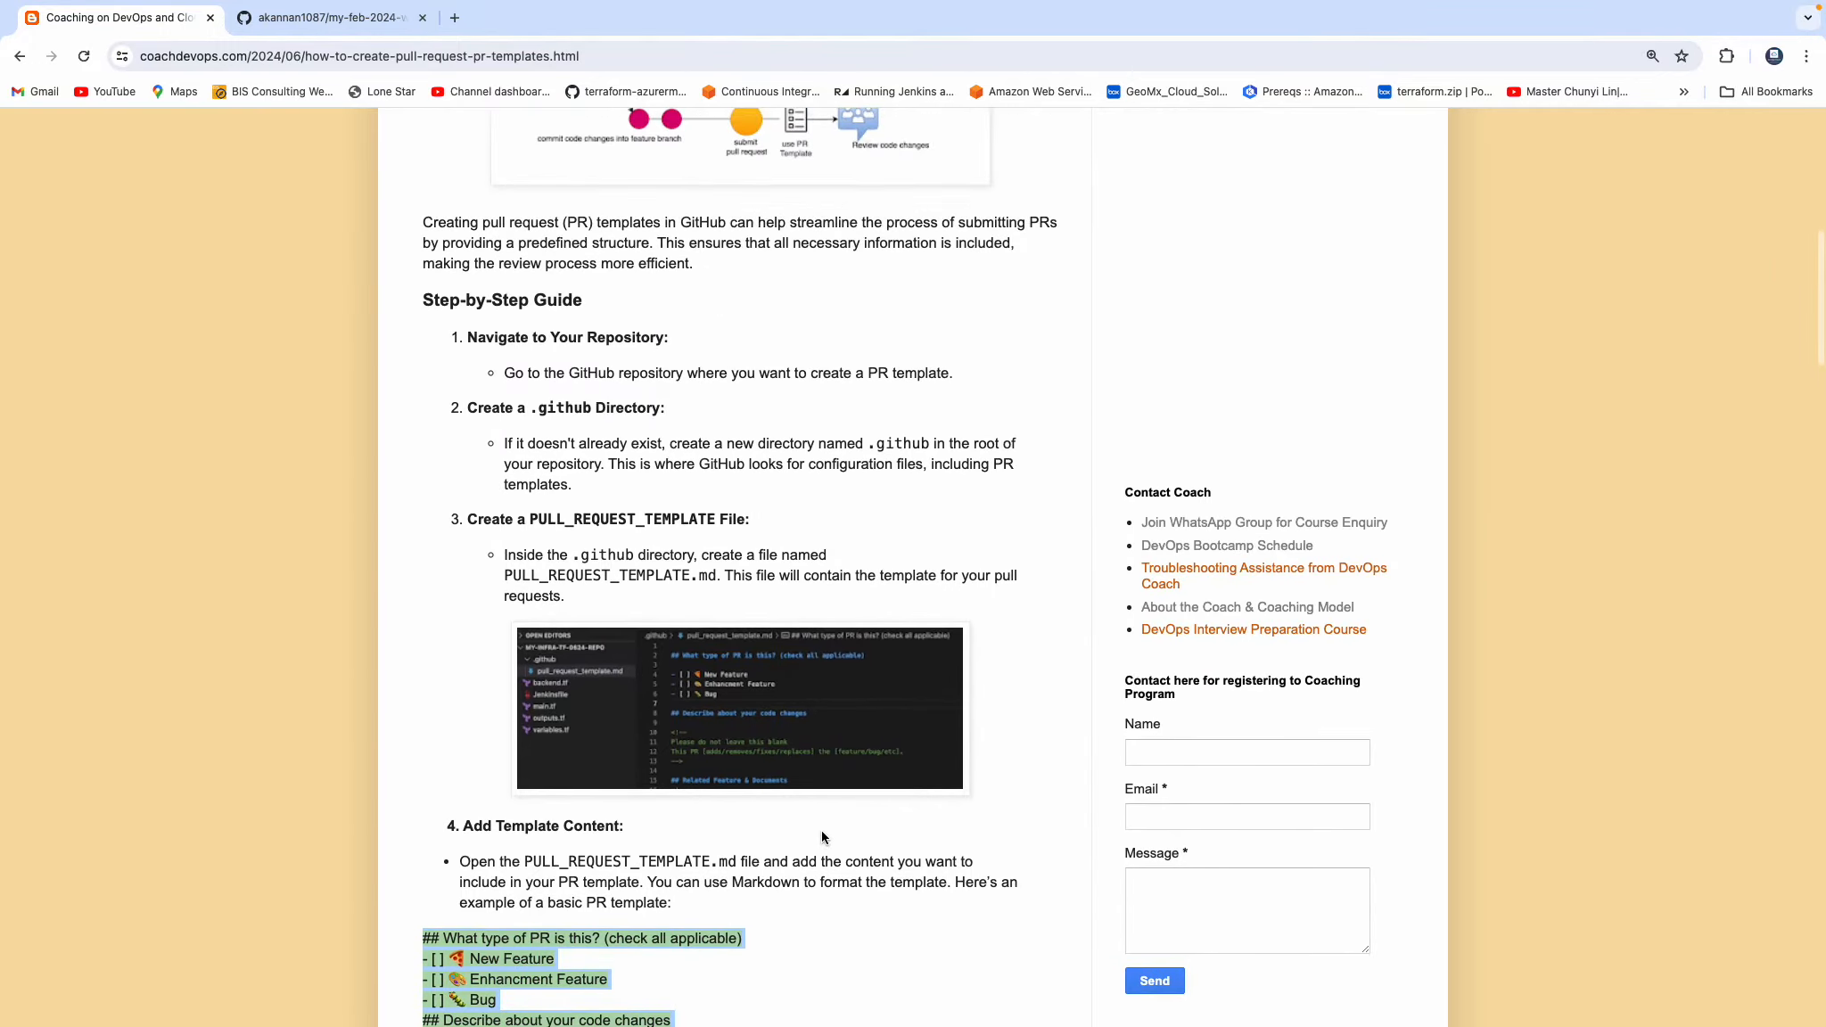
pyautogui.scroll(6, 730, 558)
pyautogui.scroll(-1, 706, 452)
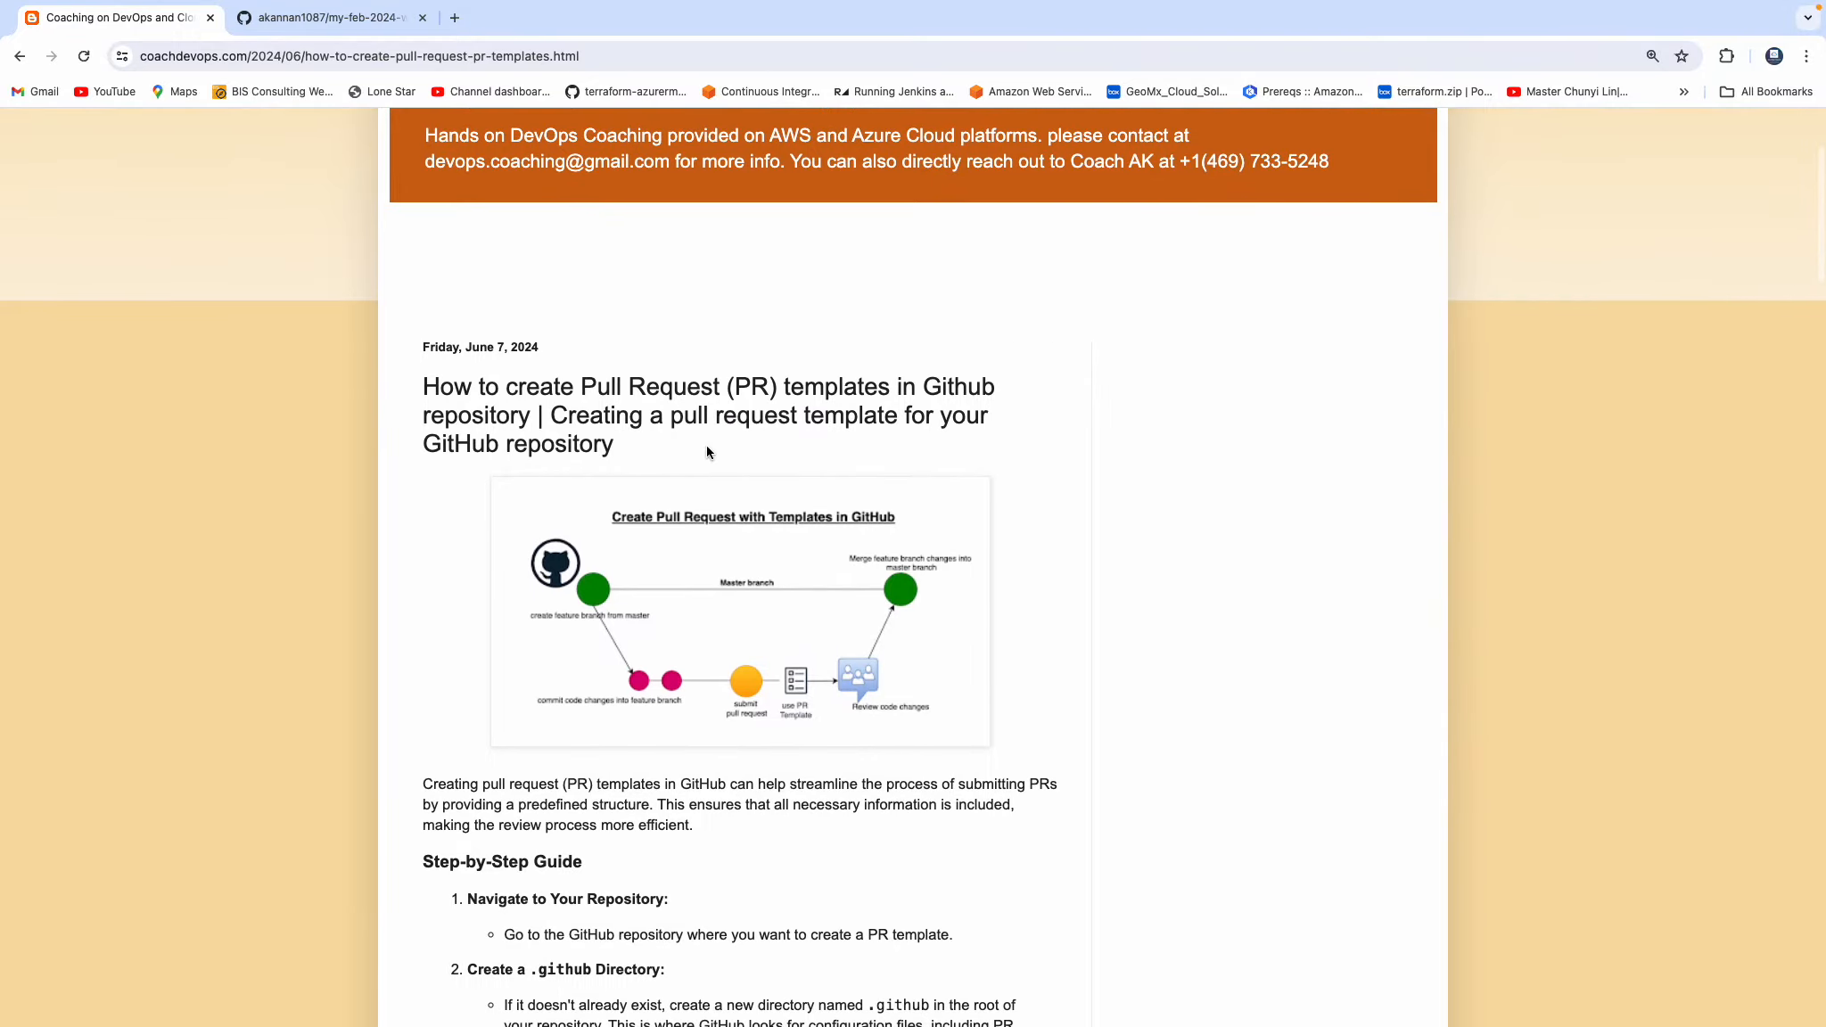
pyautogui.click(727, 580)
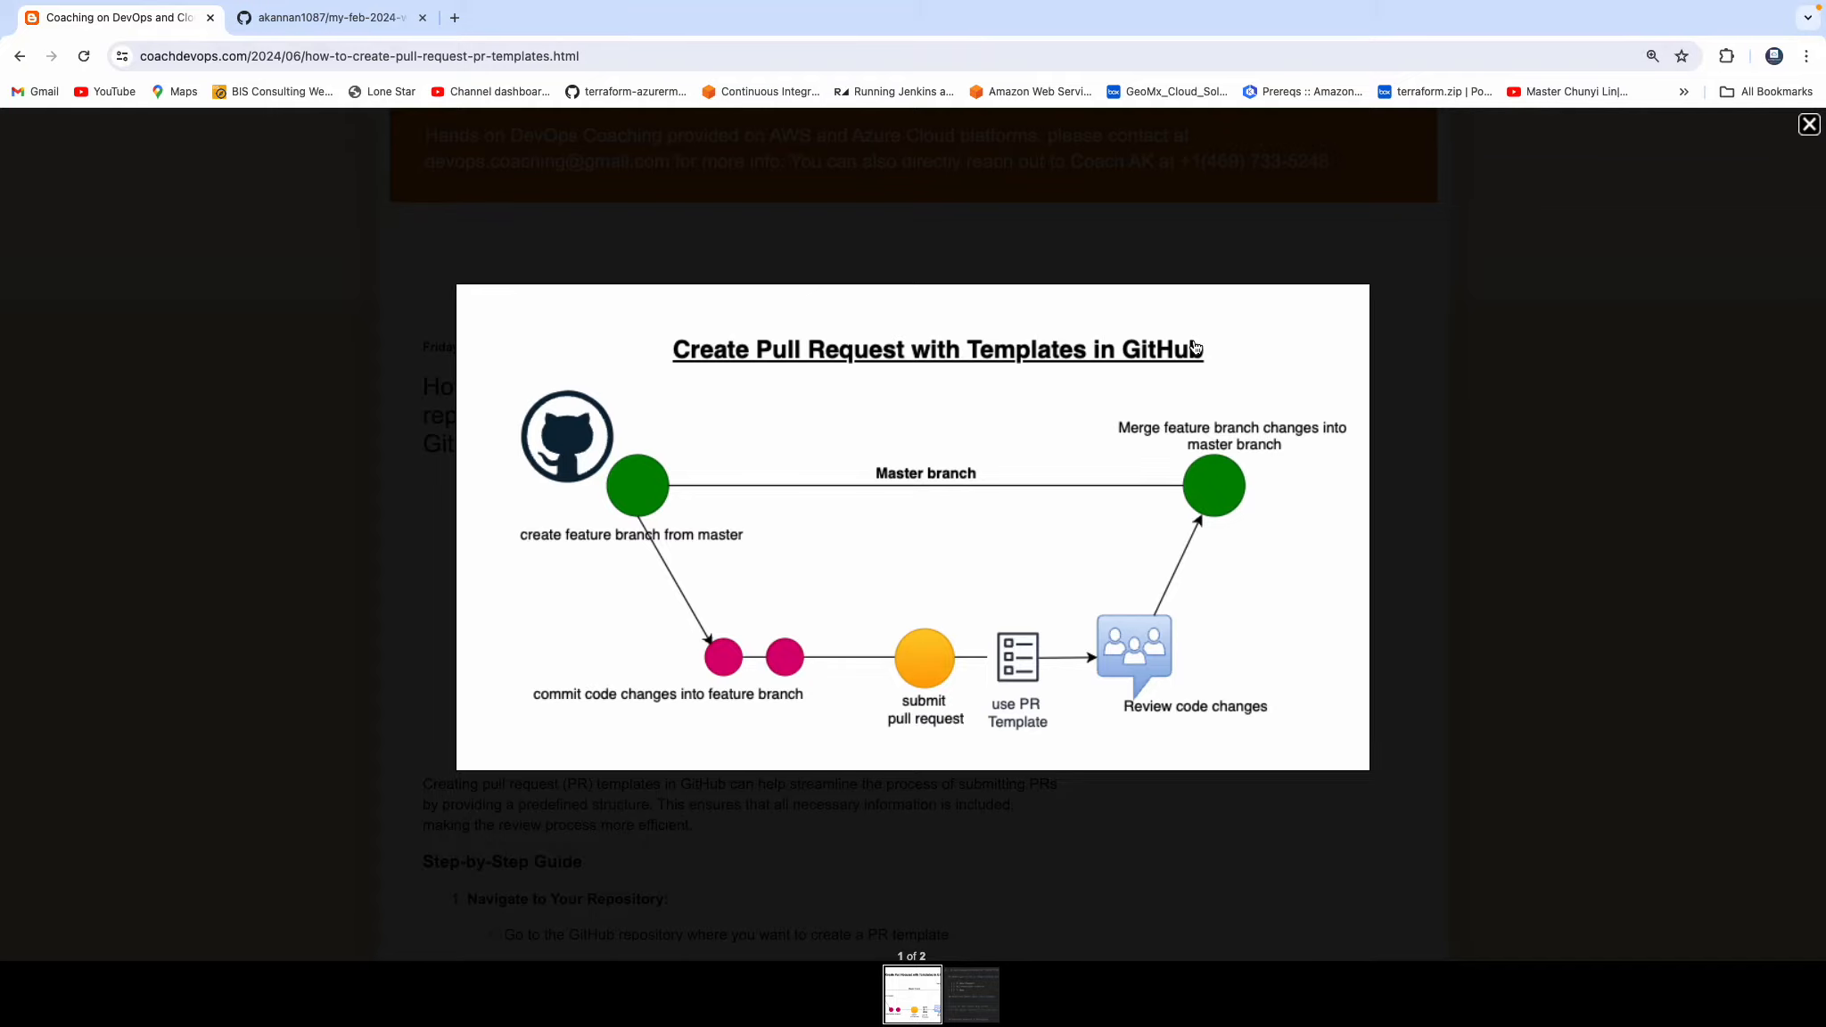
pyautogui.click(1808, 126)
pyautogui.scroll(-5, 981, 486)
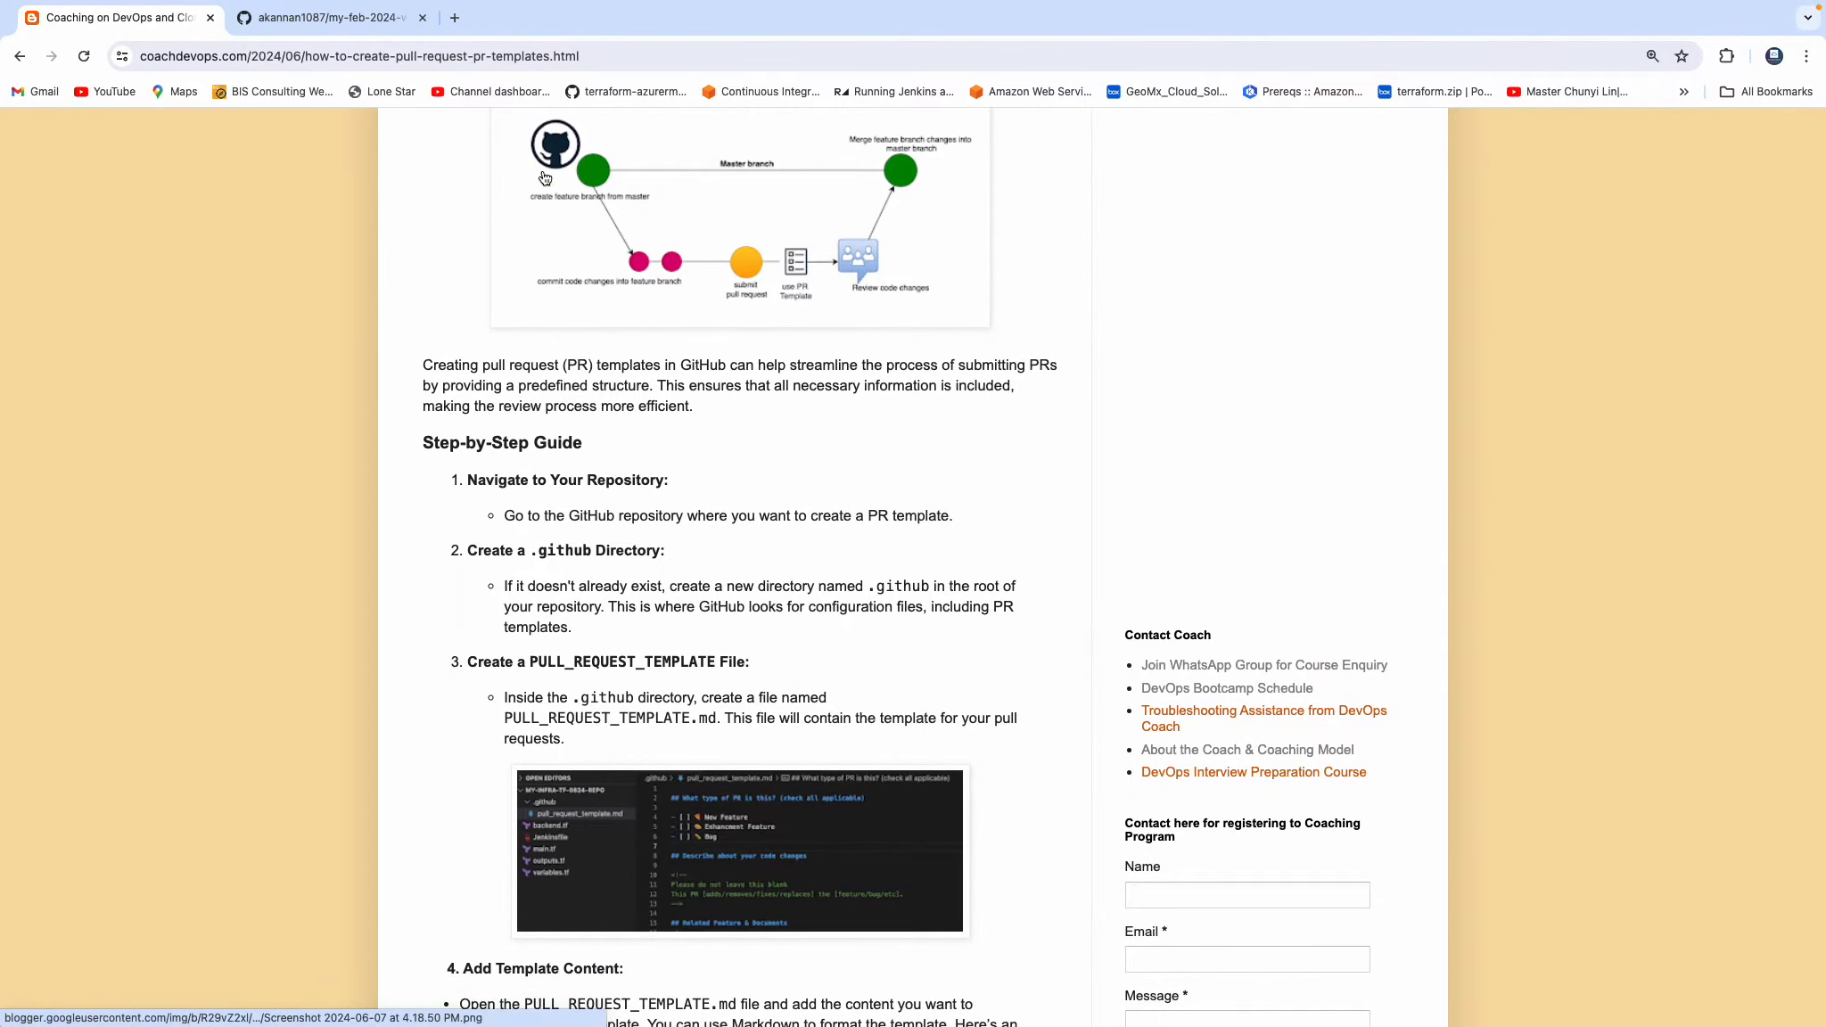
# Switch to the my-feb-2024-weekend-repo repository on GitHub and look through its list of branches.
pyautogui.click(383, 18)
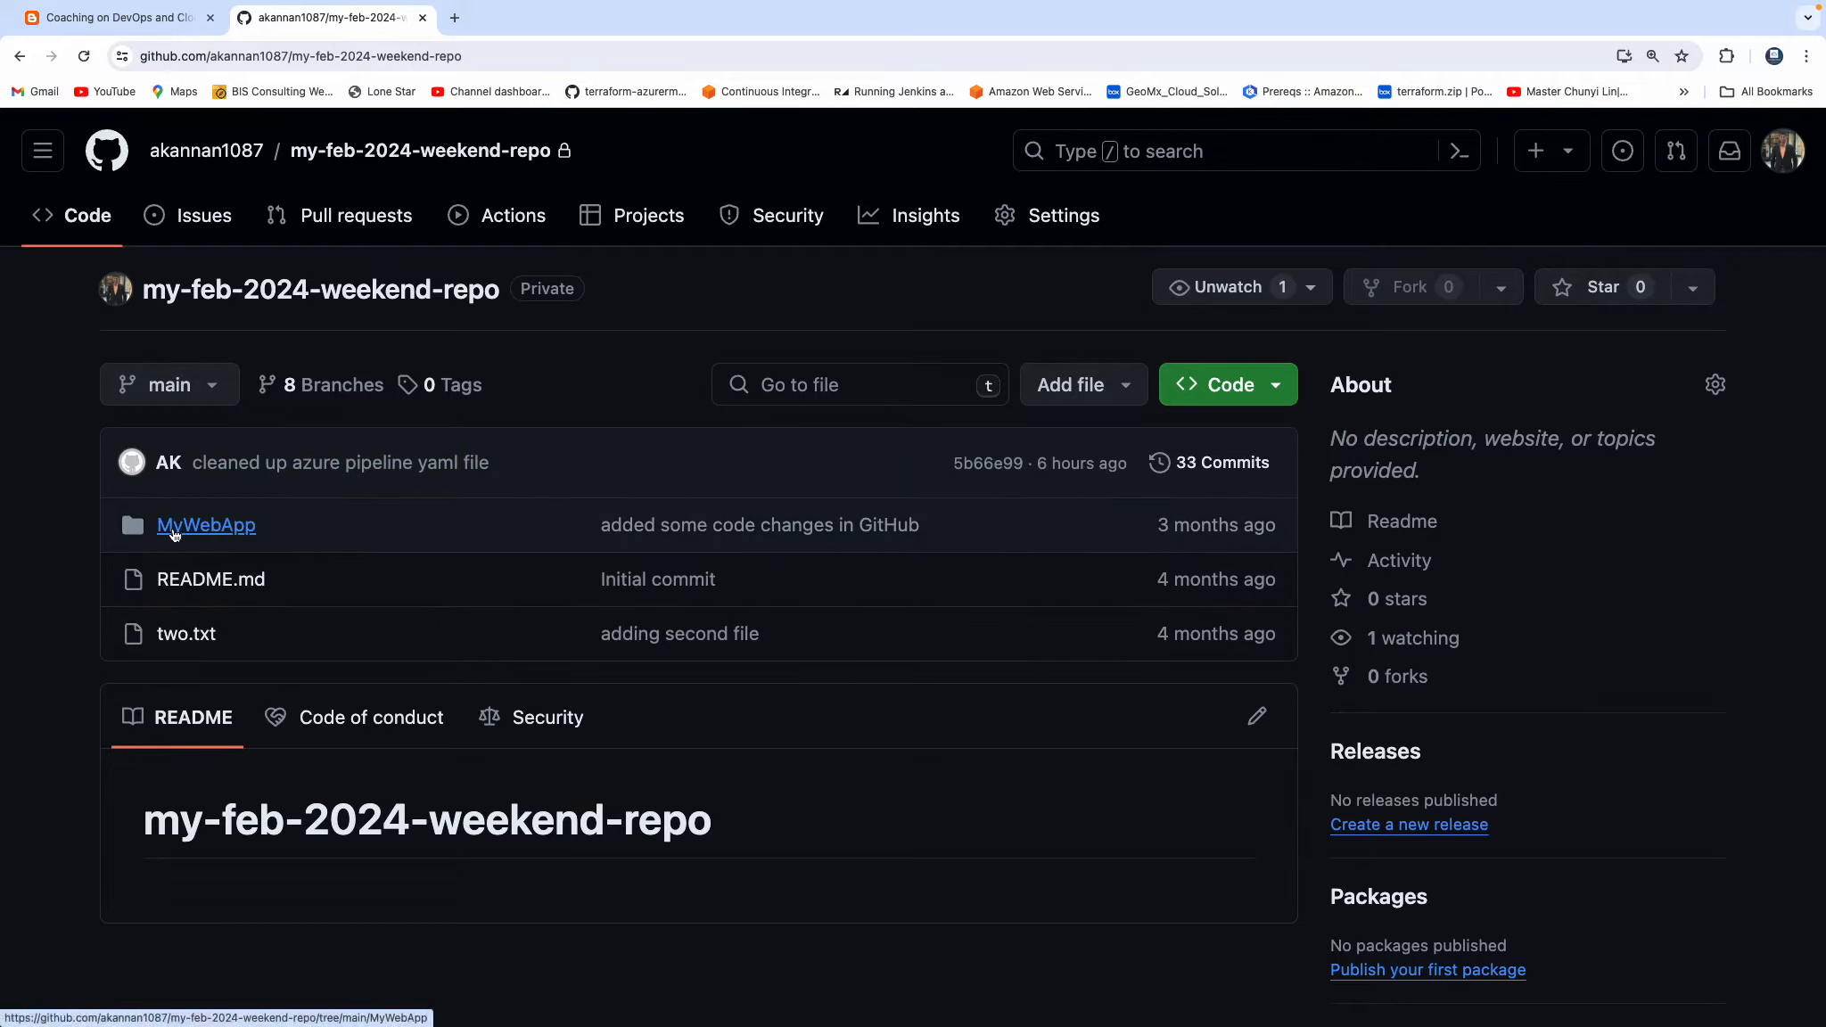
pyautogui.click(214, 389)
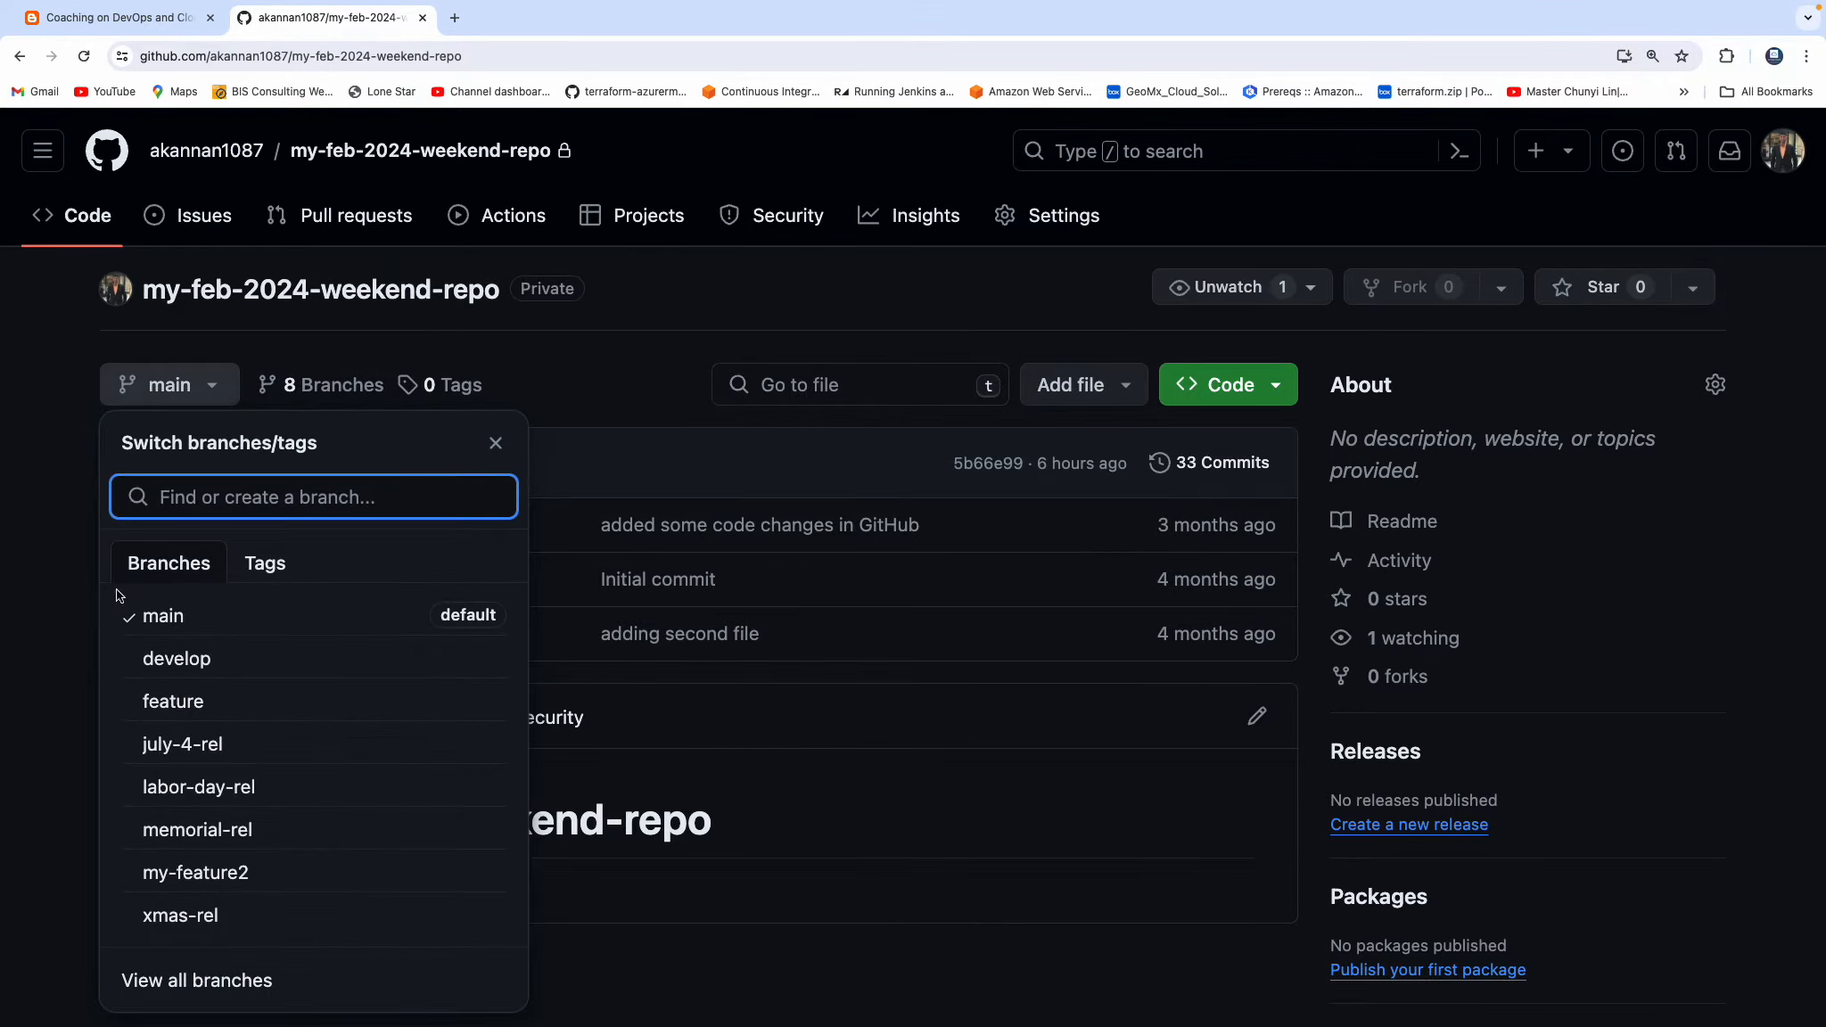
pyautogui.click(58, 490)
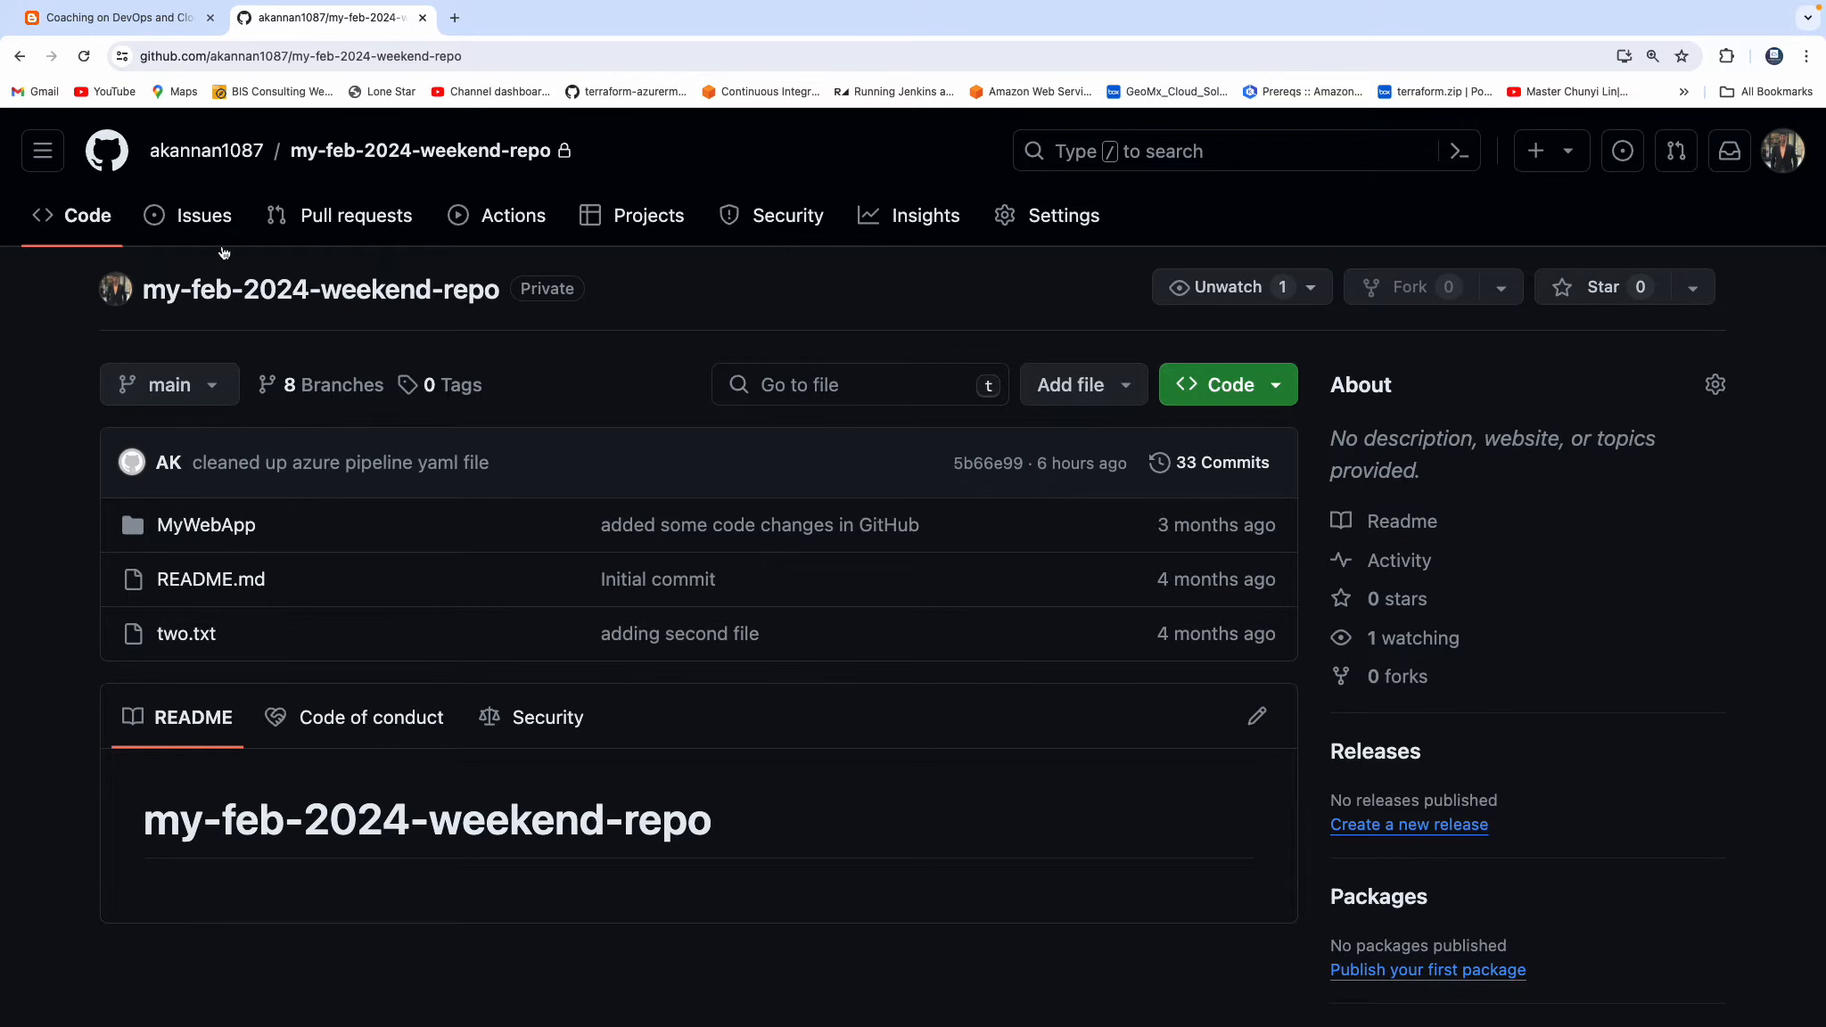
# Return to the PR template guide, leave the browser's full-screen view and switch to Visual Studio Code.
pyautogui.click(165, 20)
pyautogui.scroll(-2, 691, 481)
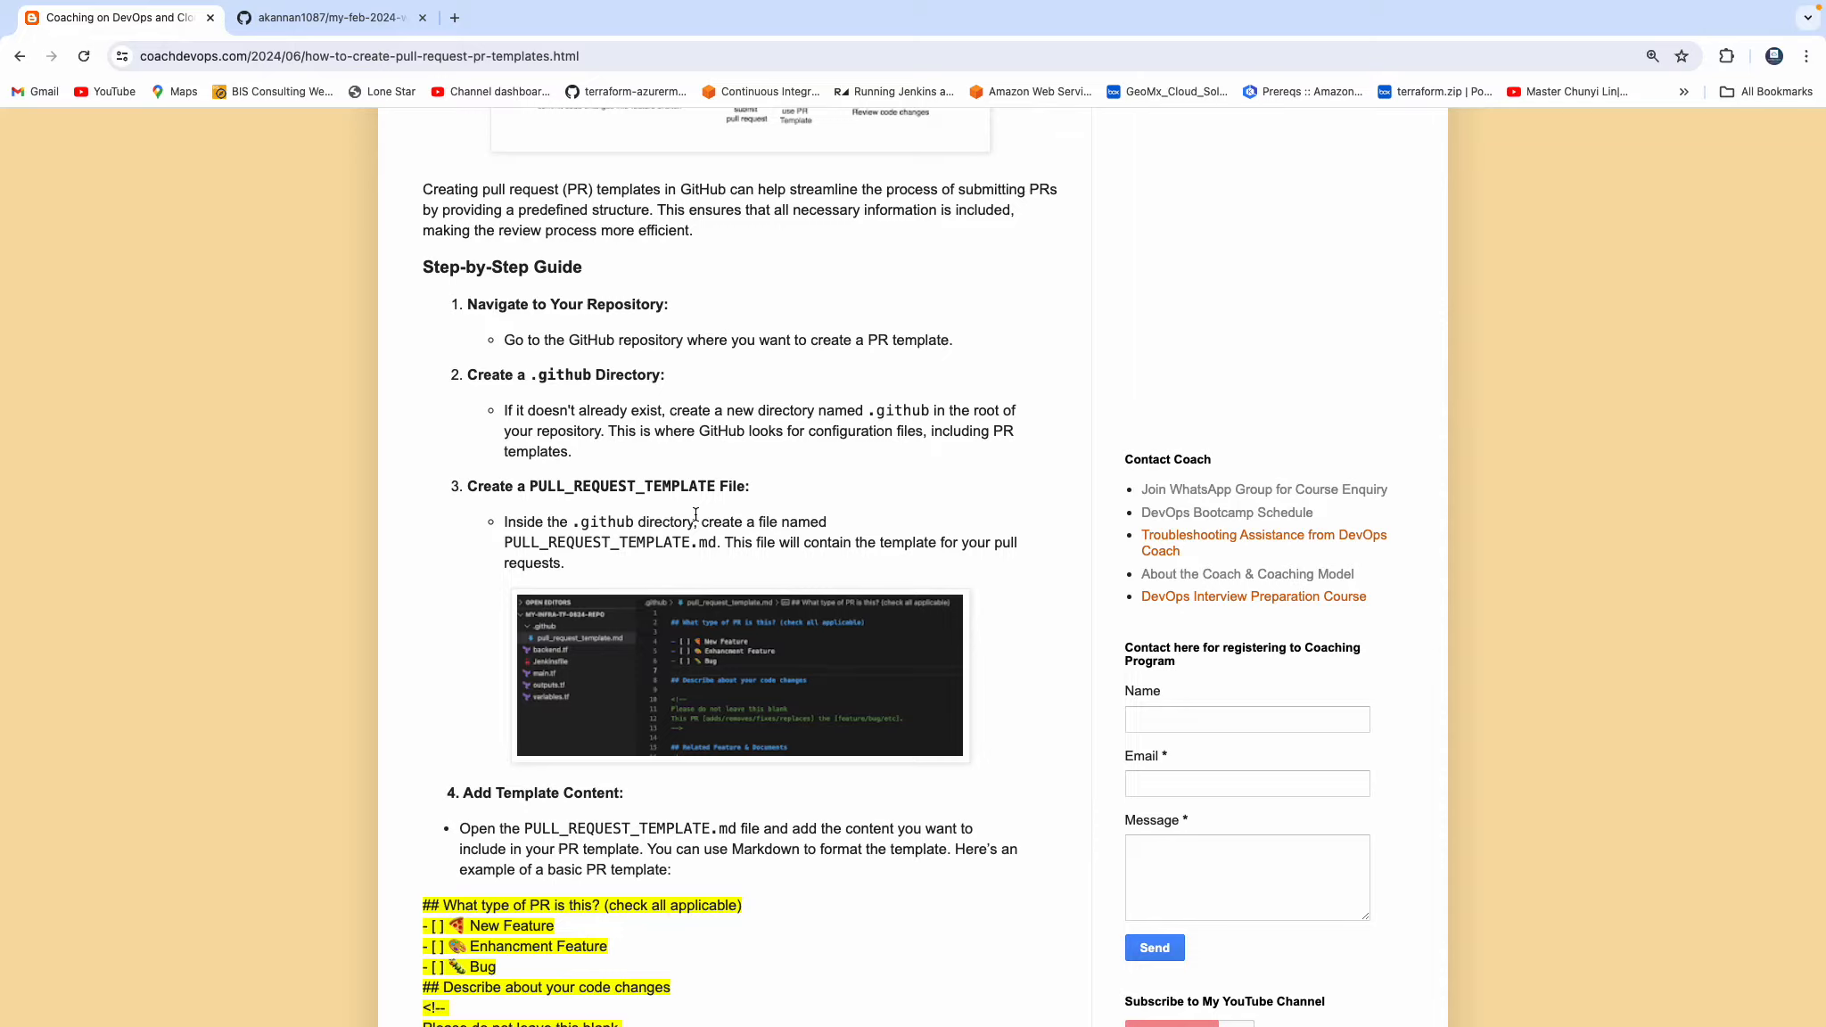
pyautogui.moveTo(382, 5)
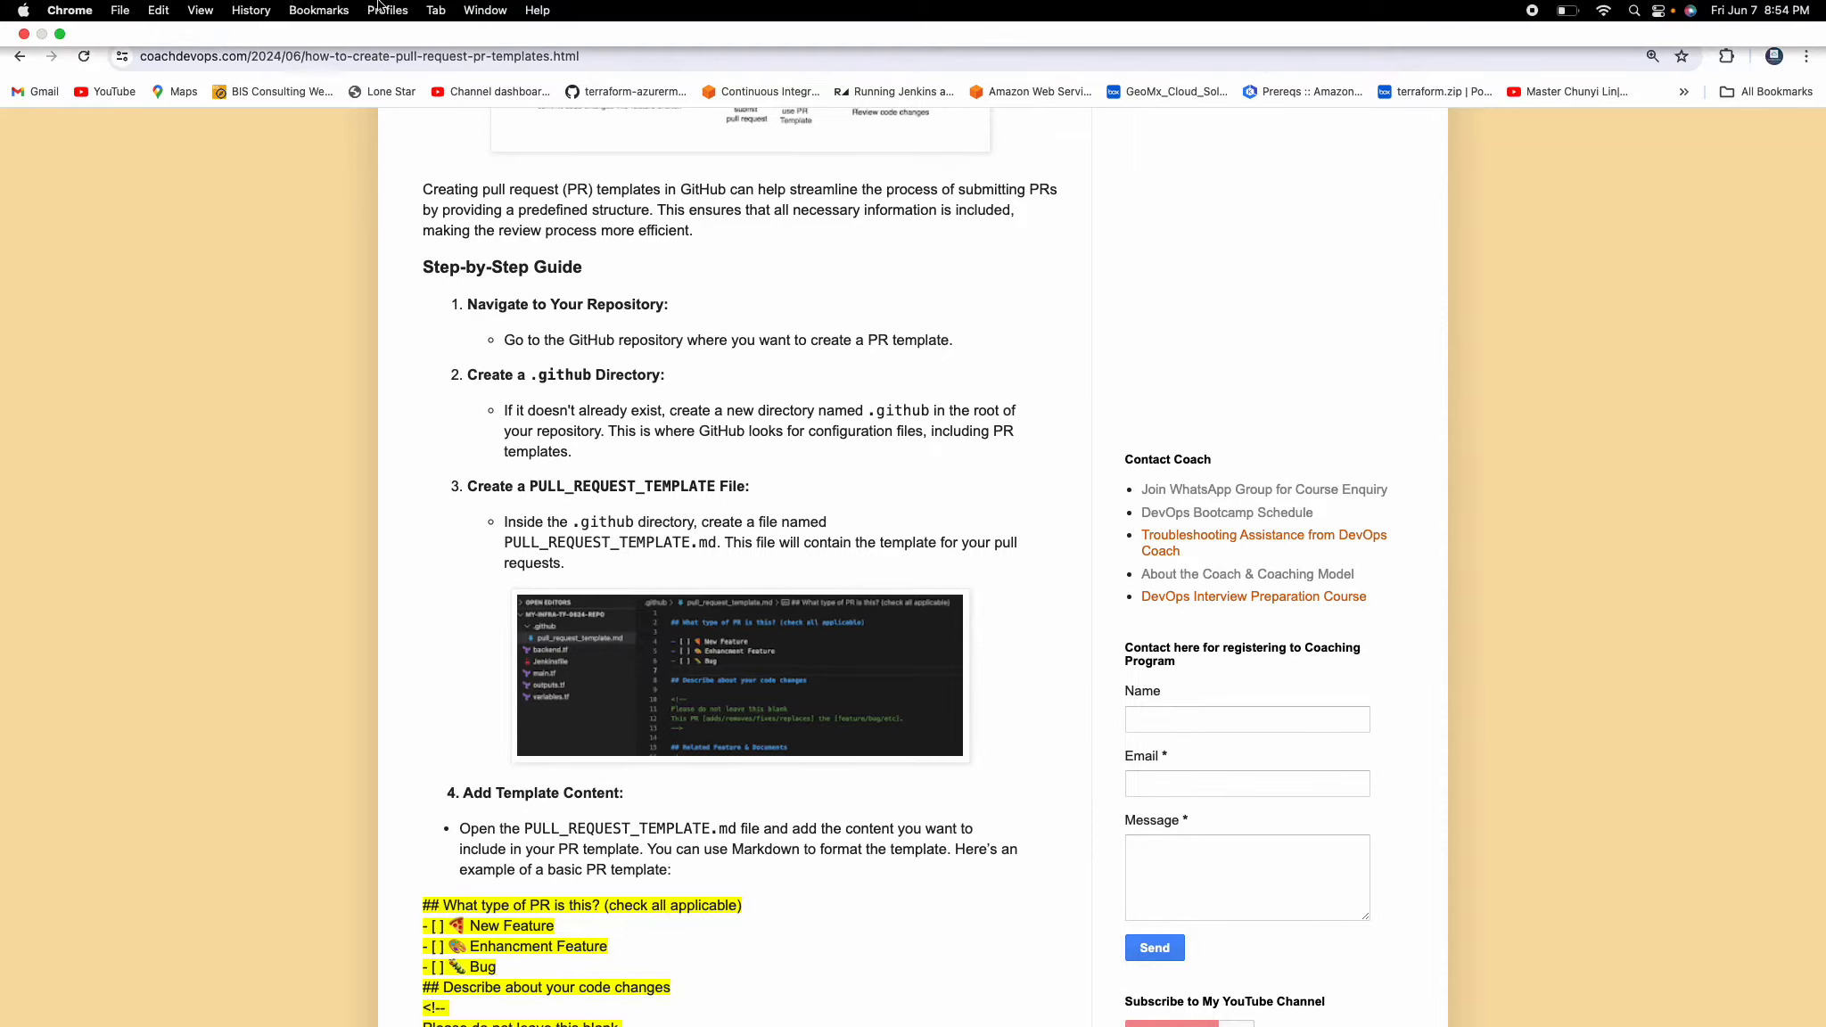
pyautogui.click(61, 35)
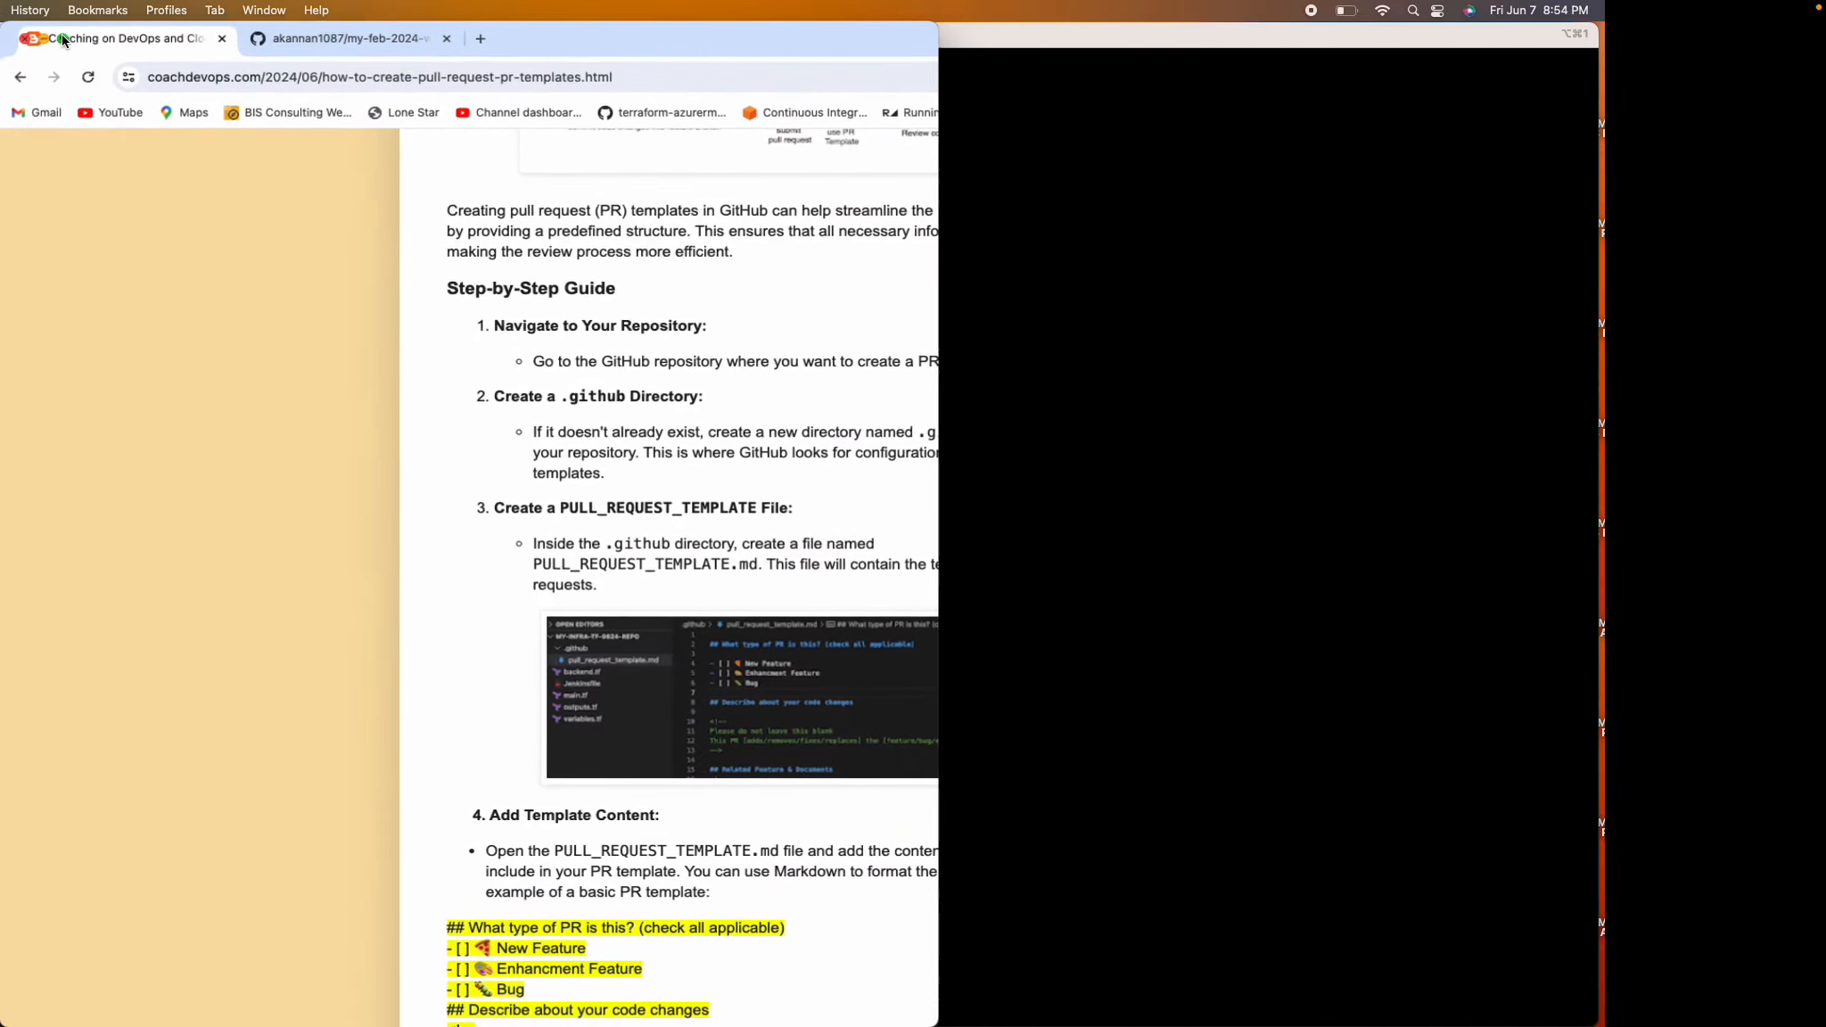
pyautogui.press('super+l')
pyautogui.write('vi')
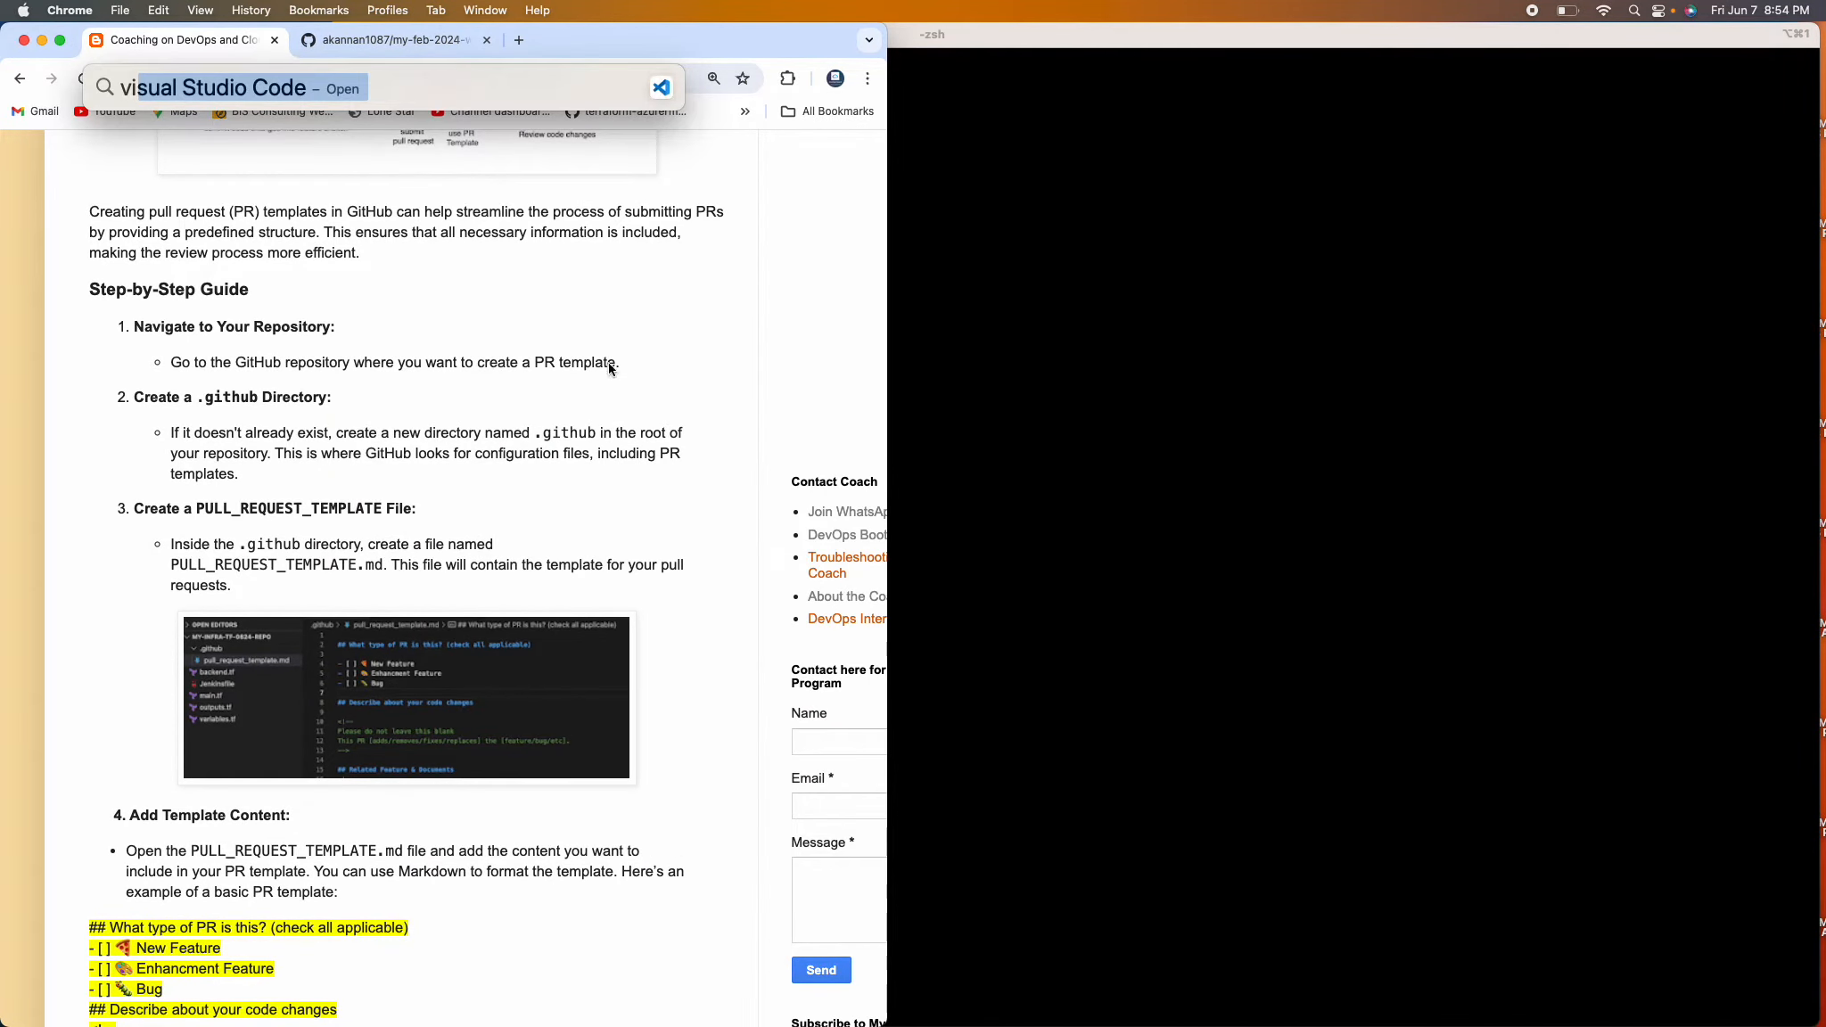
pyautogui.click(179, 131)
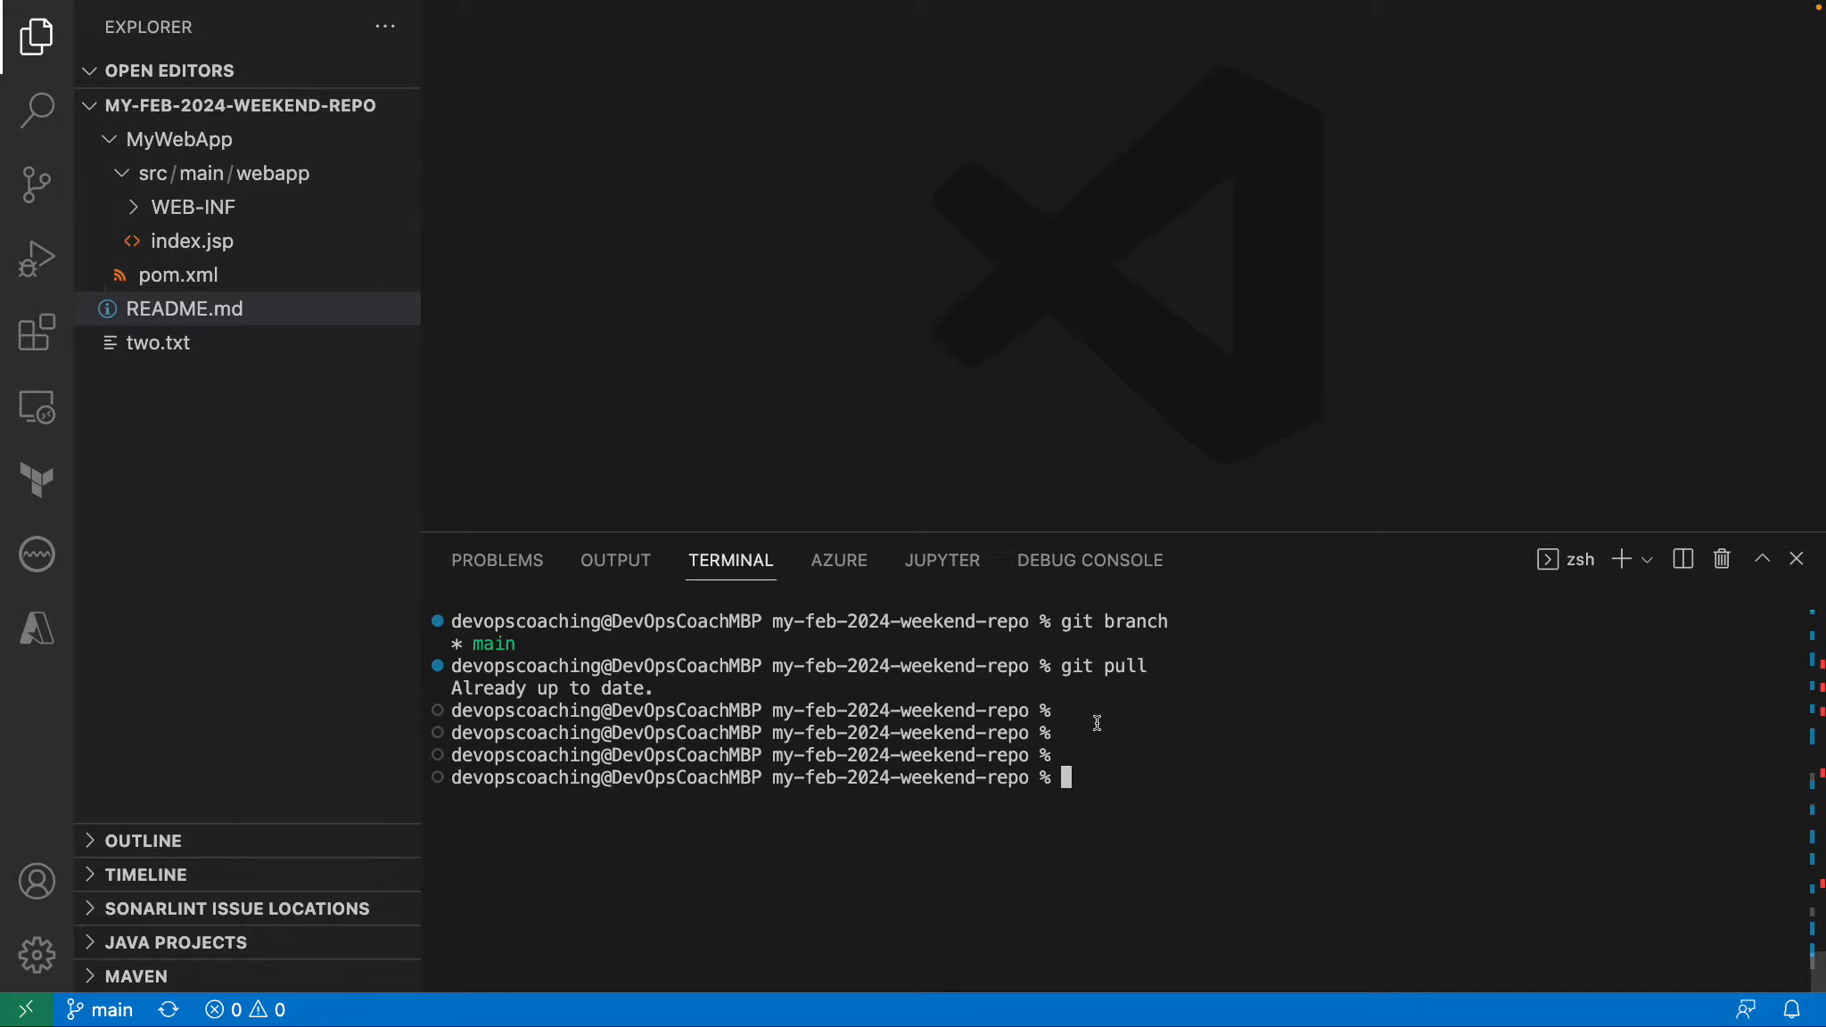
# Update the local my-feb-2024-weekend-repo by running git pull in the terminal.
pyautogui.write('git pull')
pyautogui.press('Return')
pyautogui.press('Return')
pyautogui.press('Return')
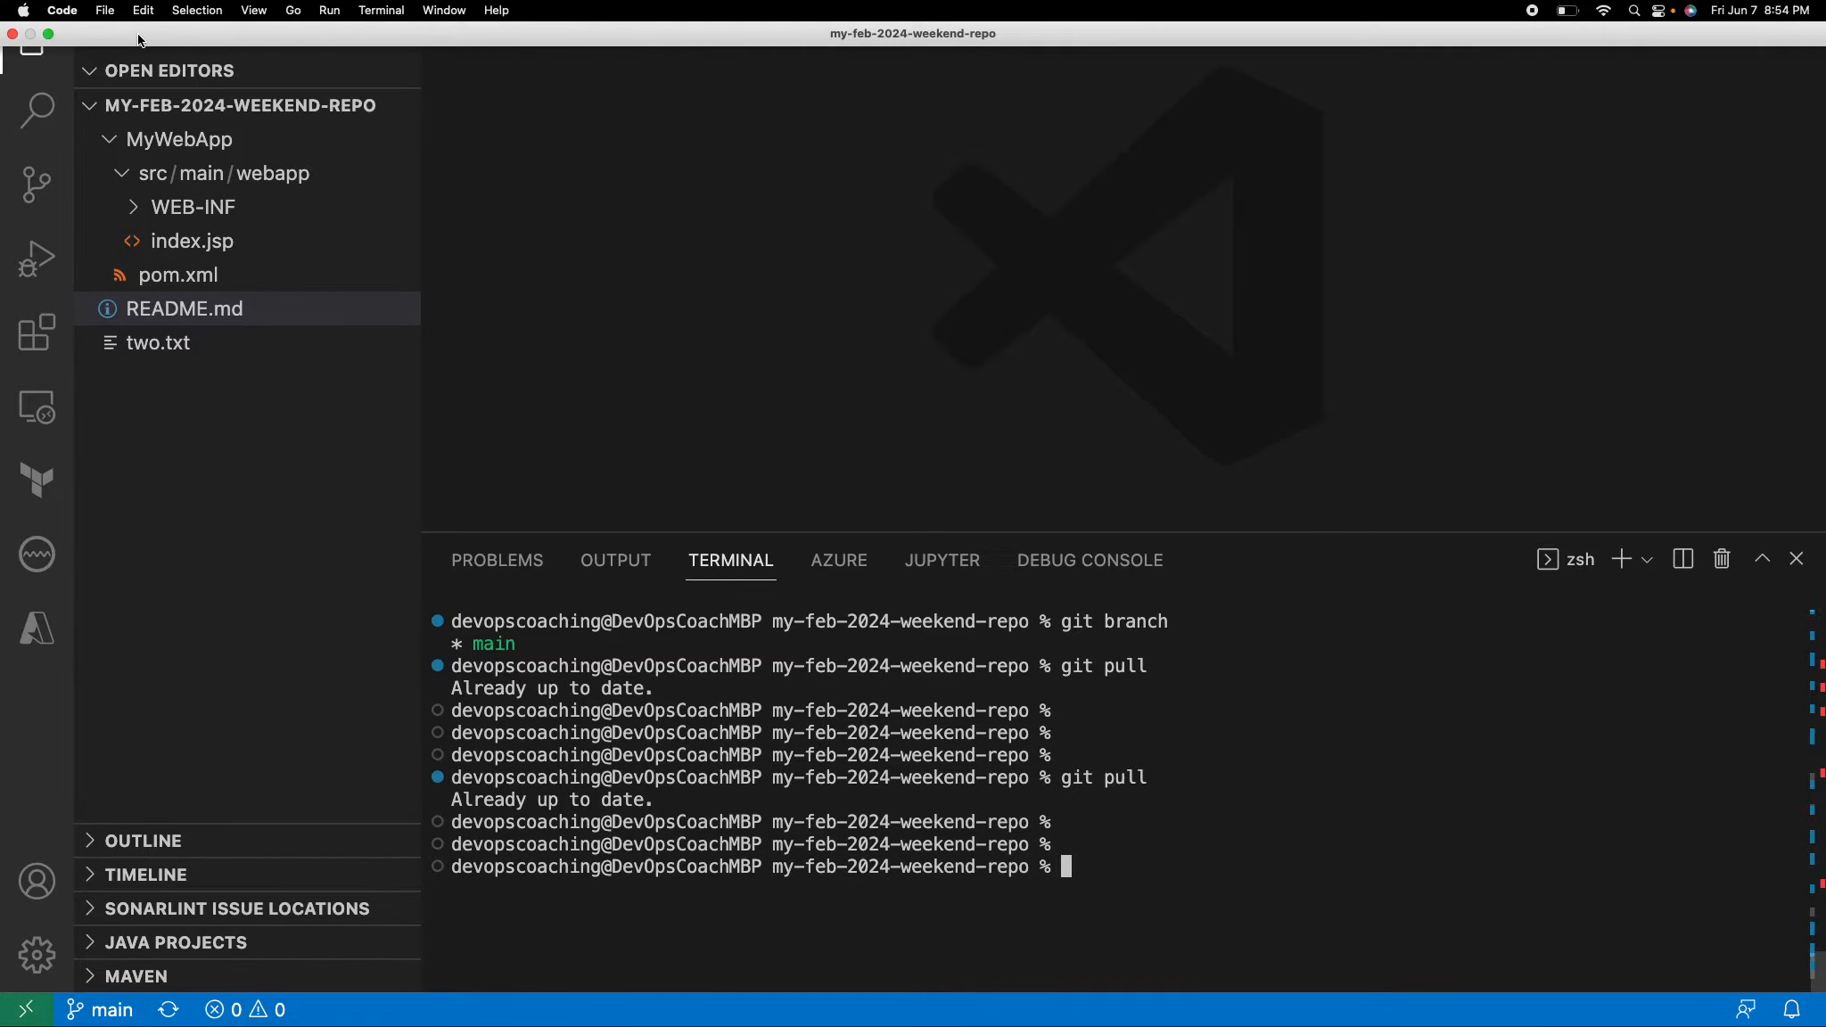
pyautogui.click(50, 32)
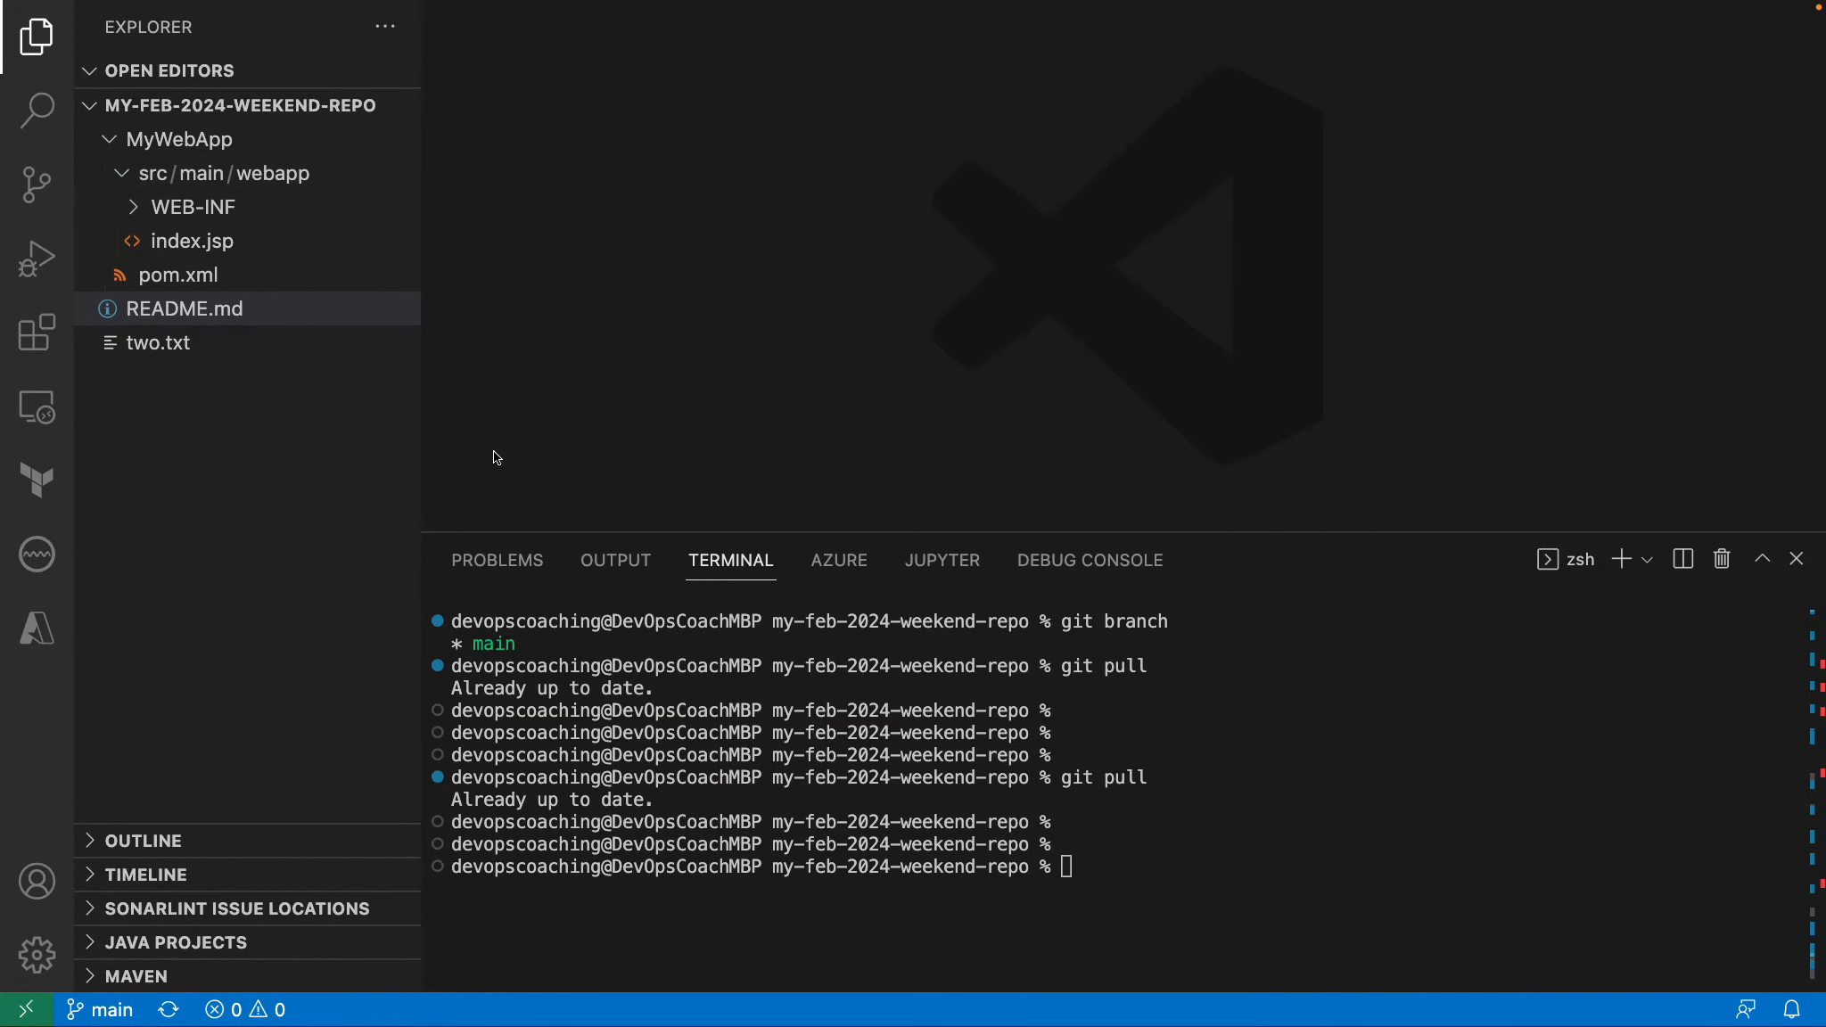
# Check which branch is currently active by running git branch in the terminal.
pyautogui.click(500, 646)
pyautogui.write('git branc')
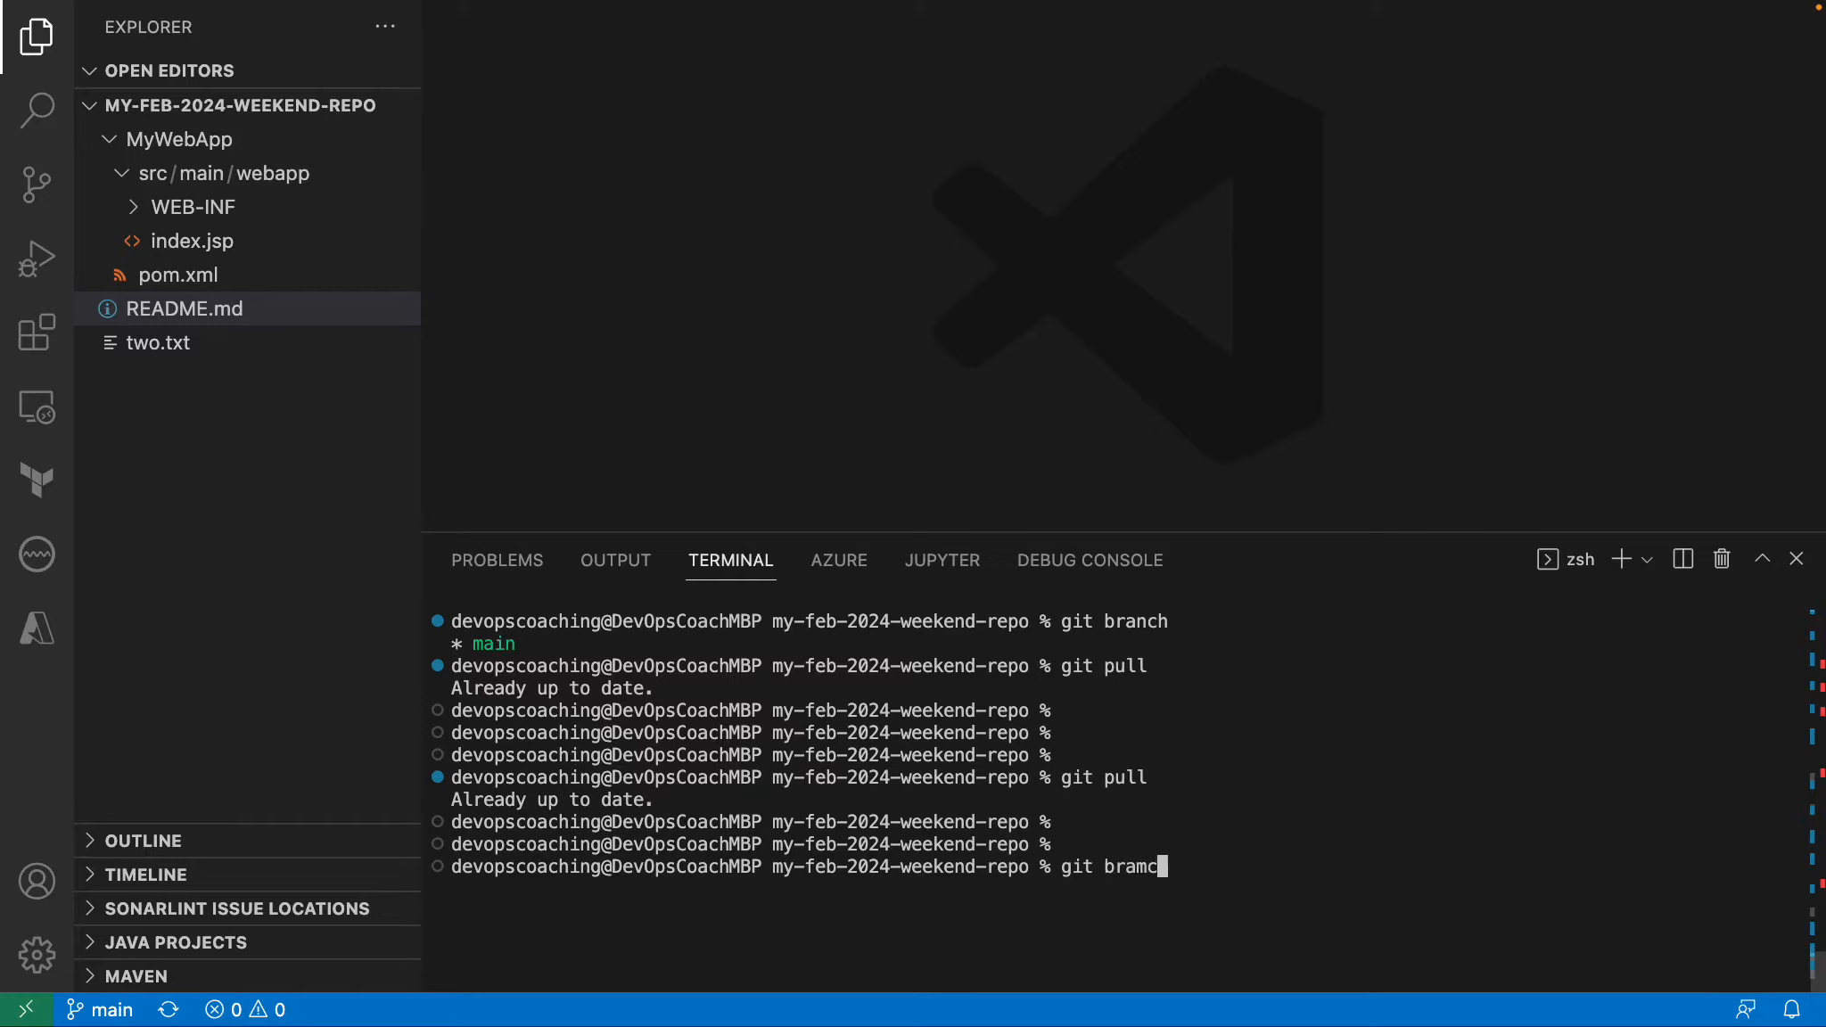
pyautogui.press('BackSpace')
pyautogui.press('BackSpace')
pyautogui.write('nch')
pyautogui.press('Return')
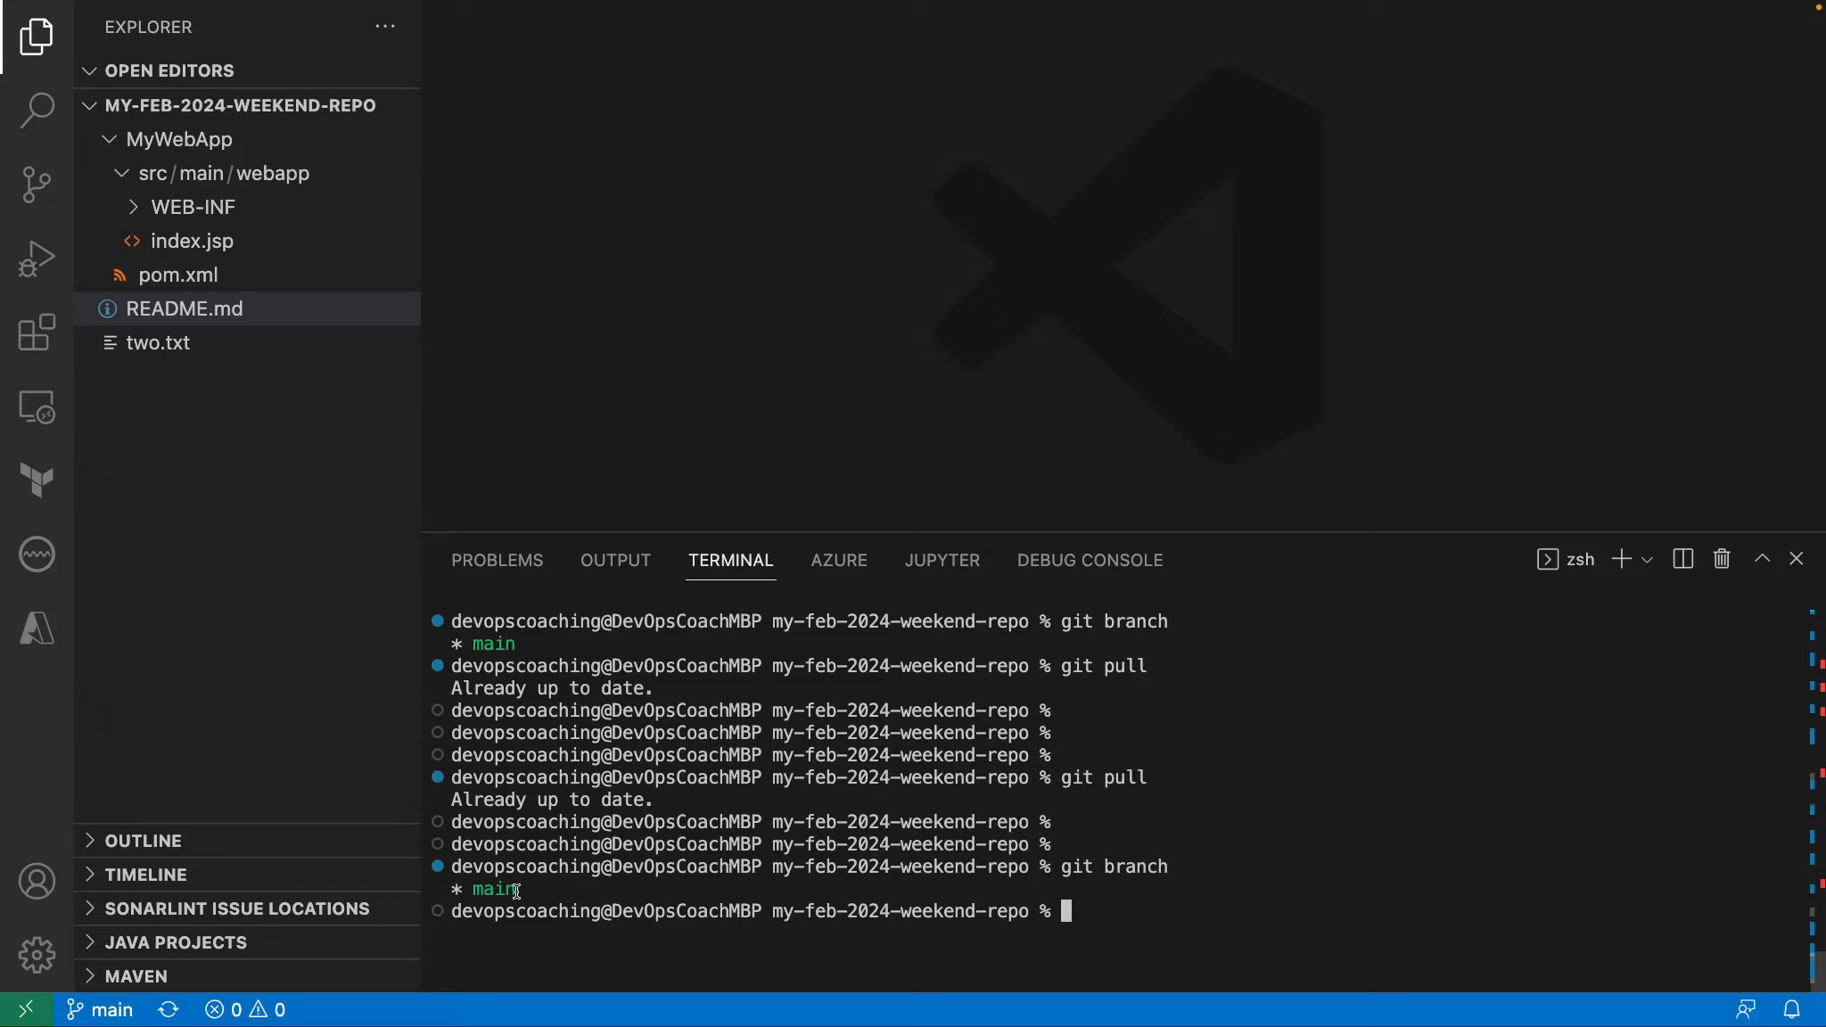
pyautogui.moveTo(517, 891); pyautogui.dragTo(456, 889)
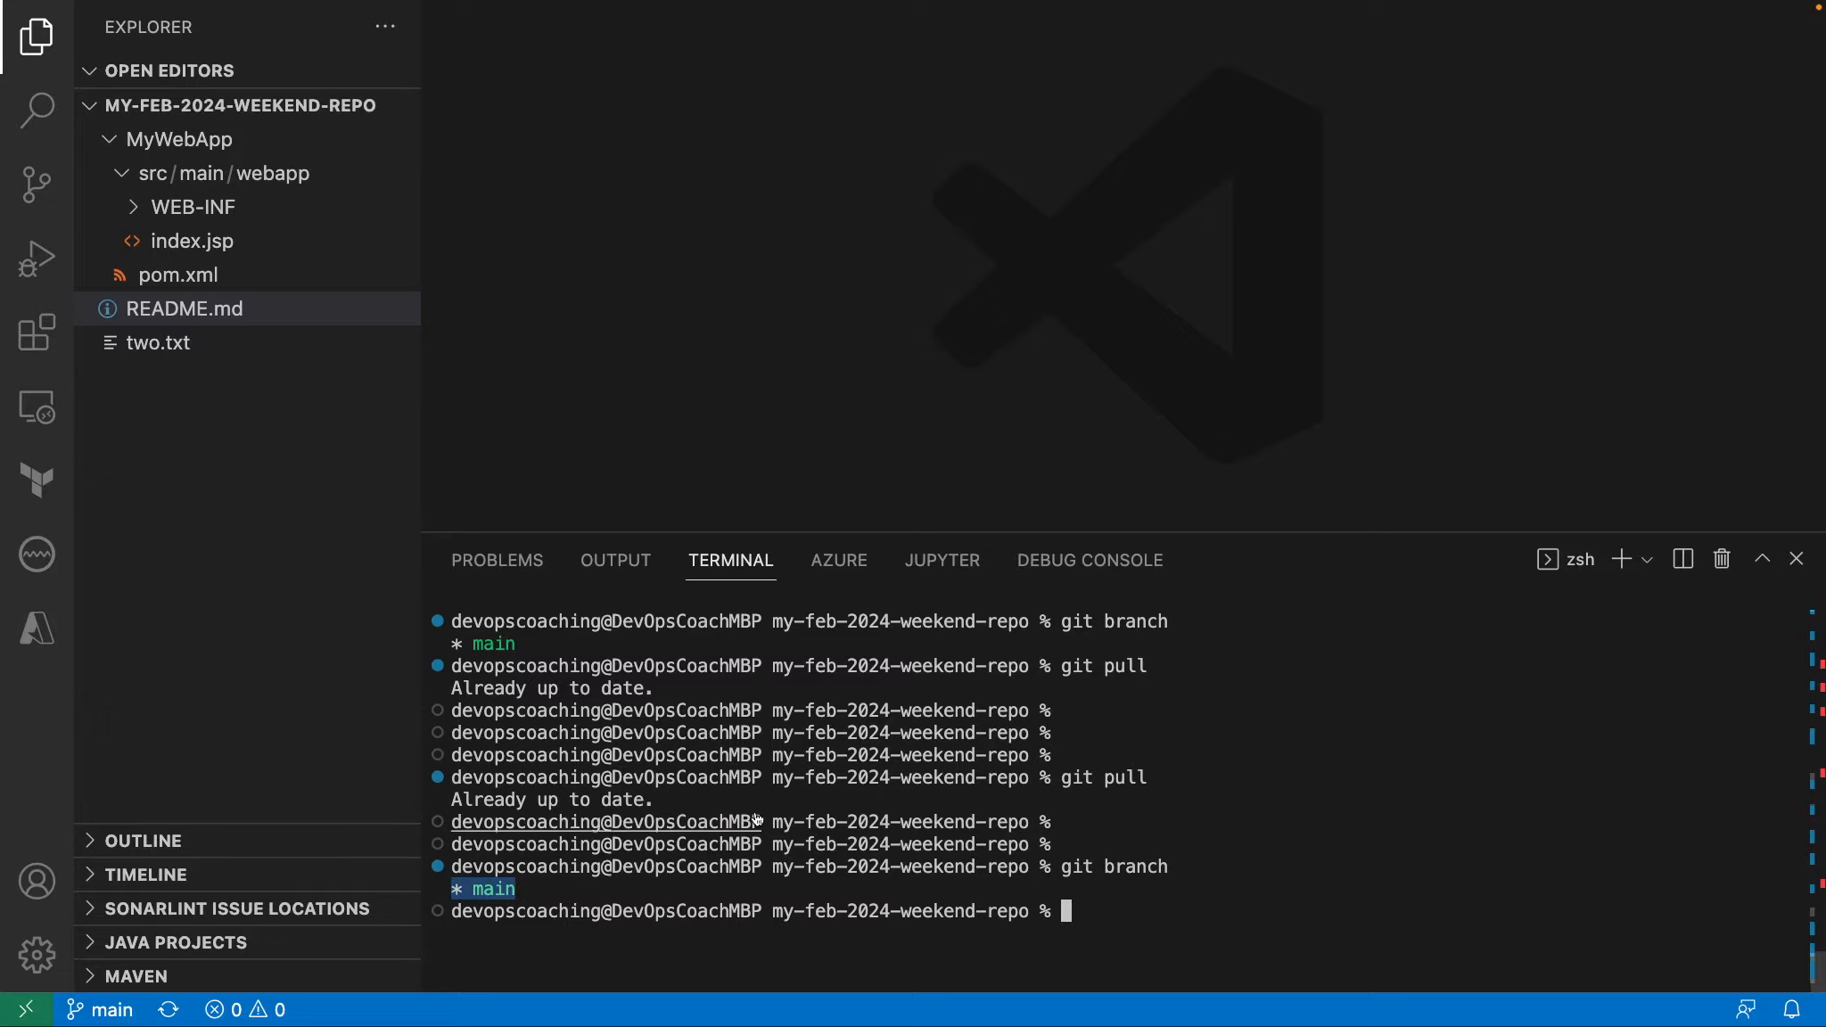
# Switch back to Chrome, close the enlarged diagram and consult the guide's instructions for creating the .github directory.
pyautogui.press('super+Tab')
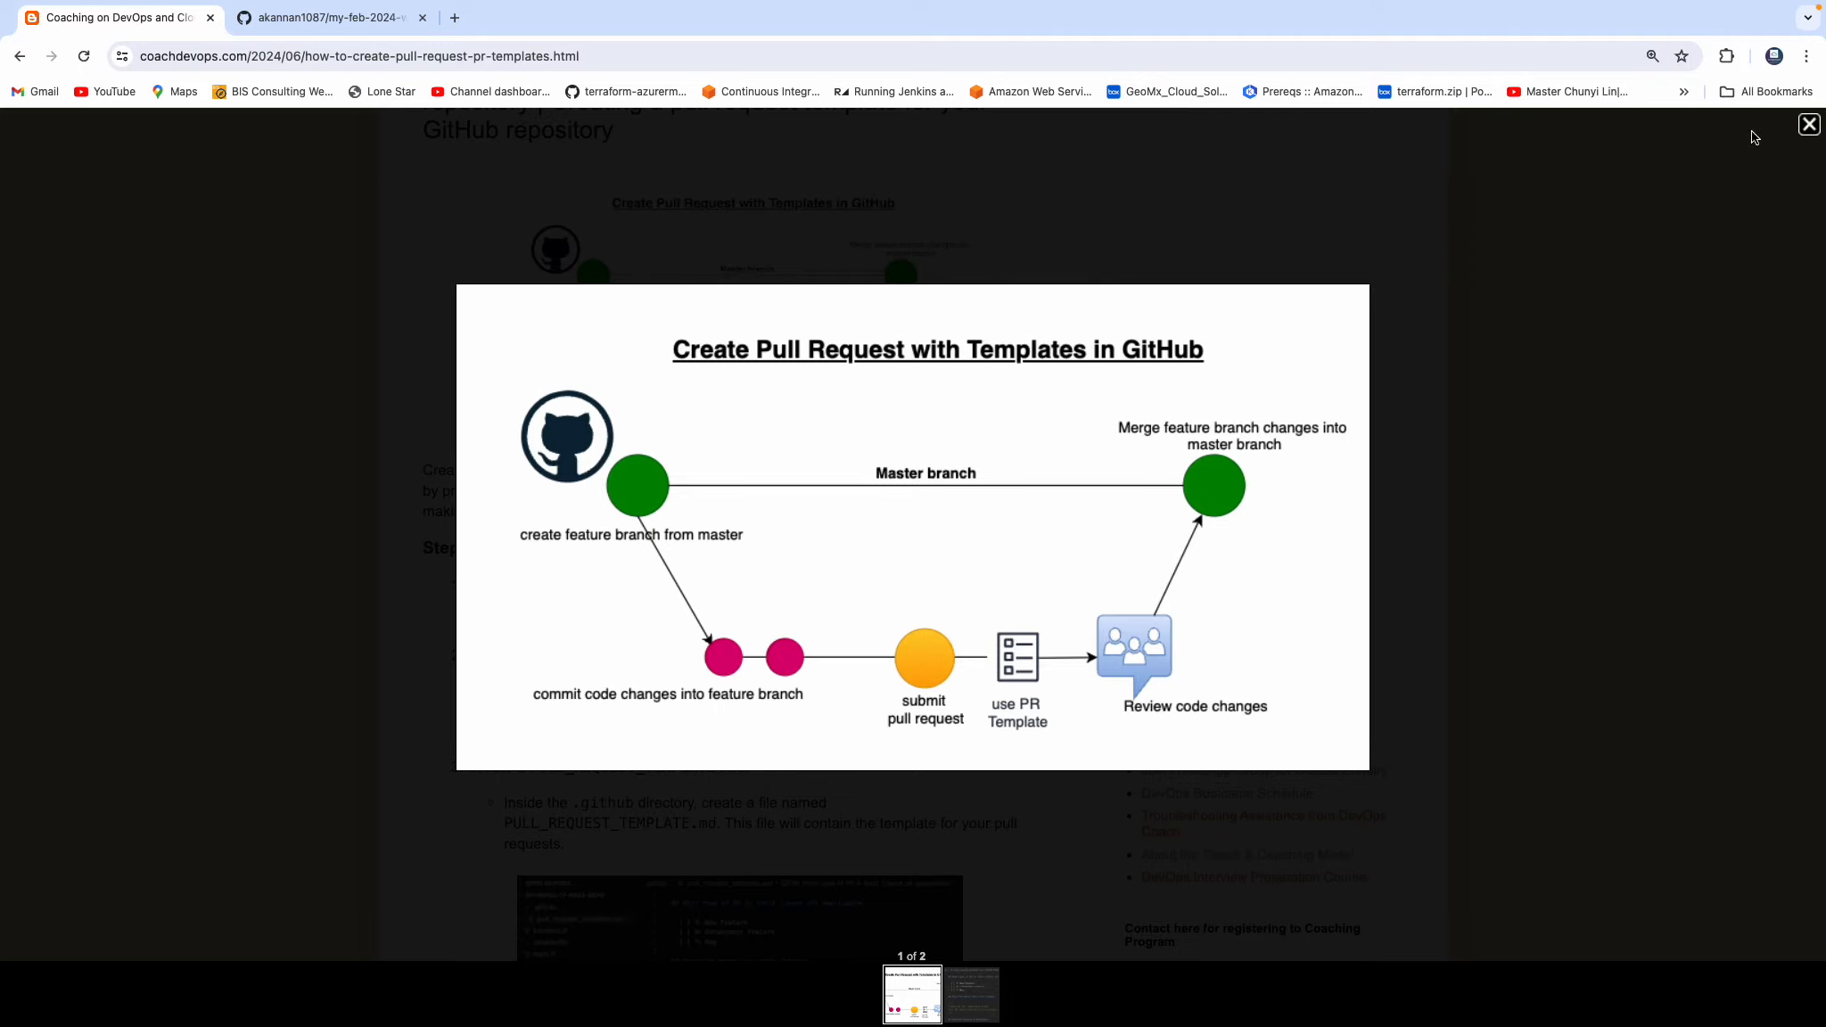
pyautogui.click(1807, 127)
pyautogui.scroll(-5, 986, 411)
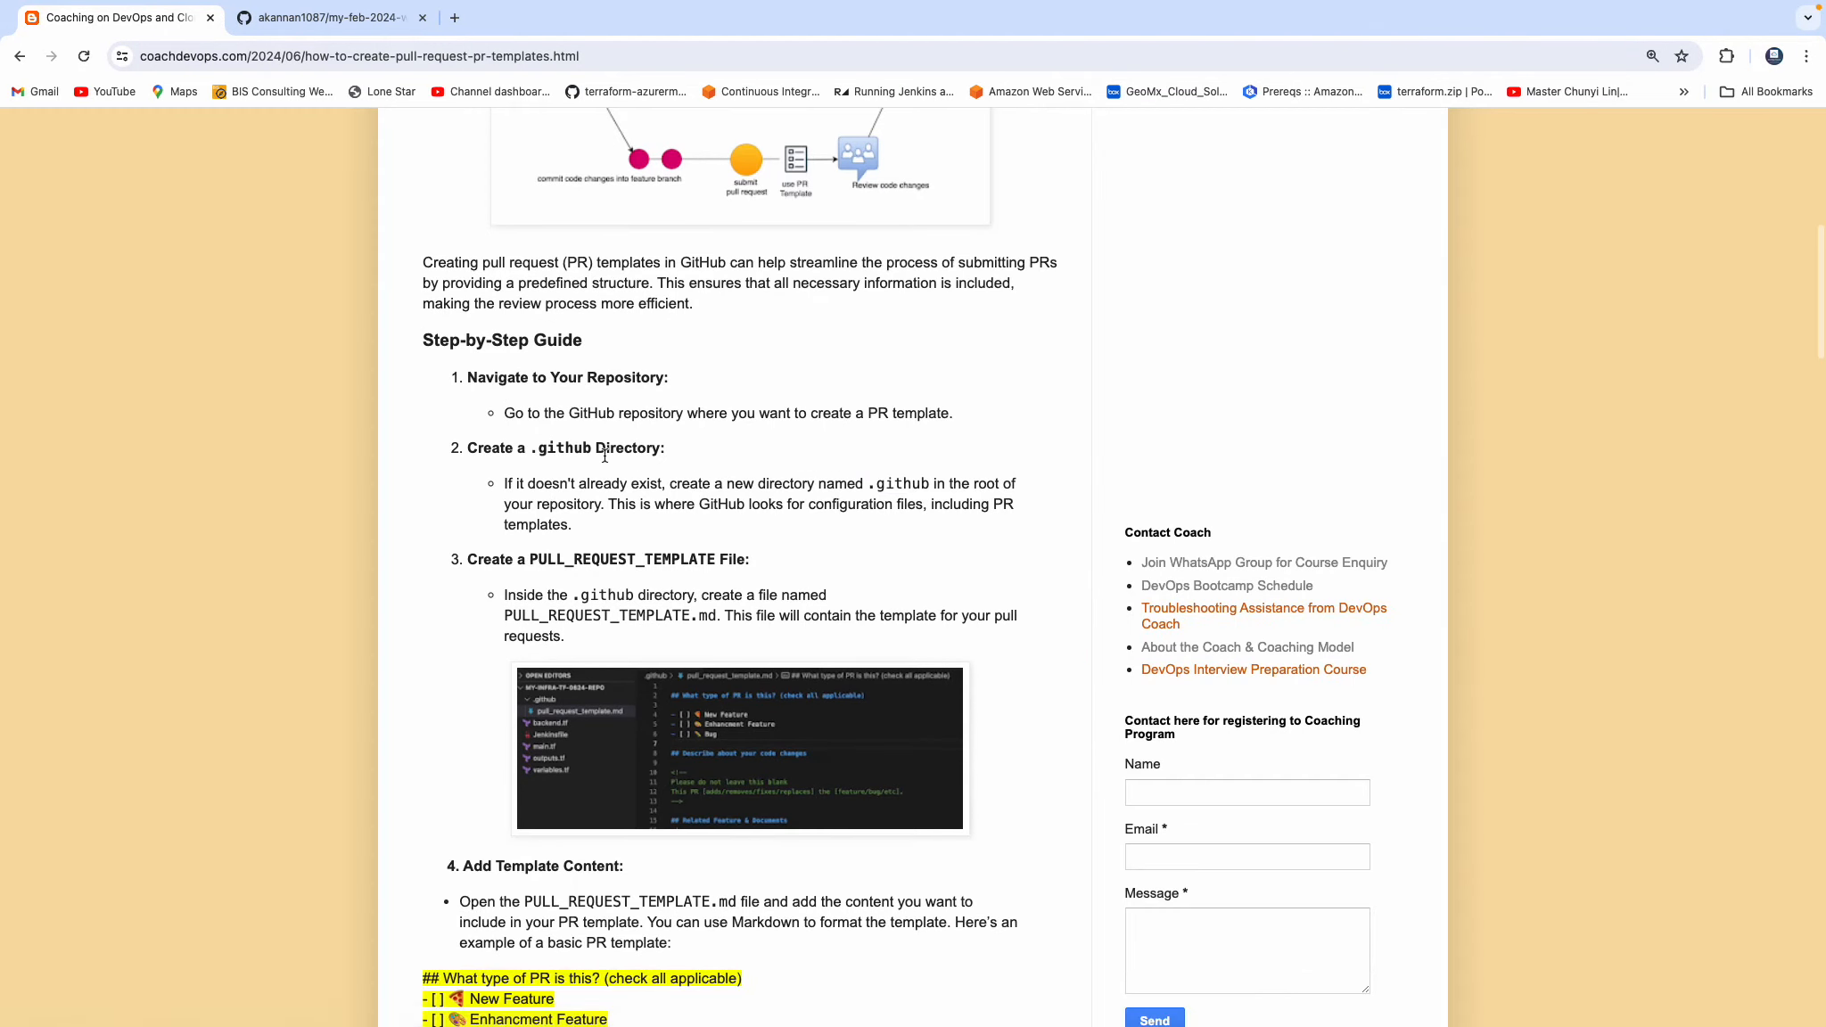
# Check the directory and file names in the guide, then switch to Visual Studio Code and create a .github folder in the repository root.
pyautogui.moveTo(532, 447); pyautogui.dragTo(660, 449)
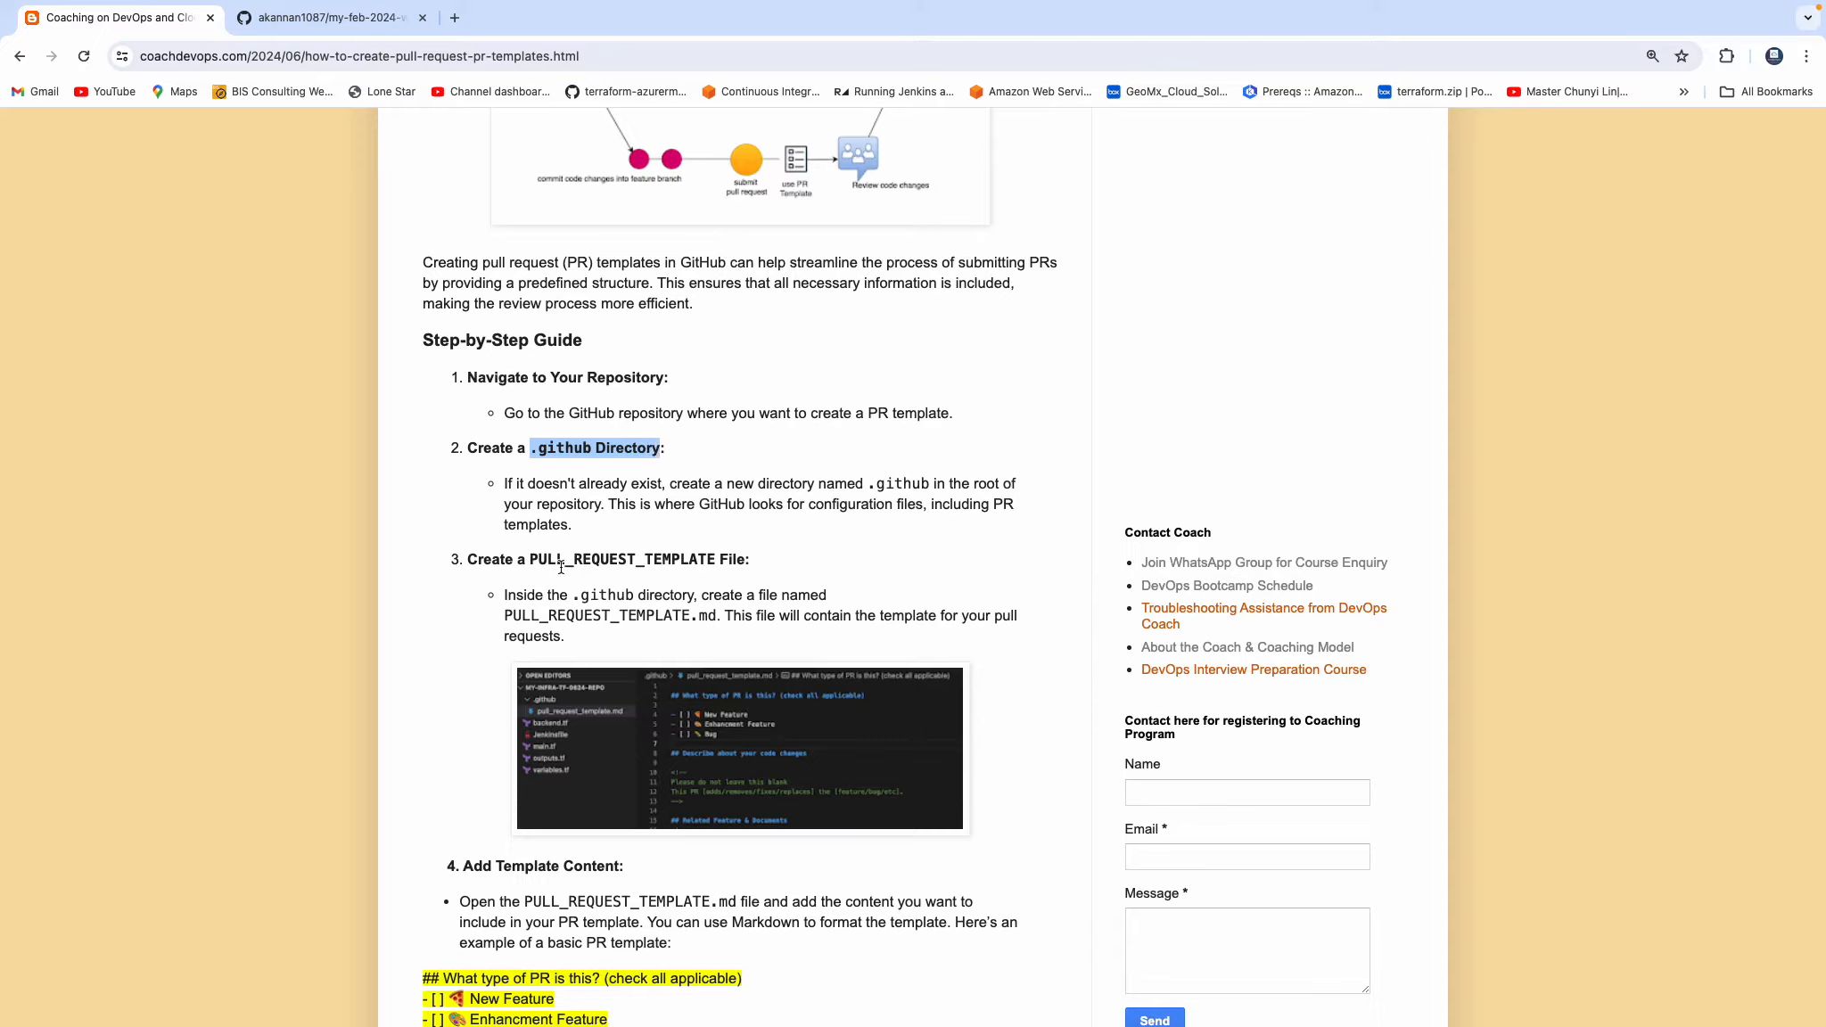
pyautogui.click(506, 617)
pyautogui.moveTo(506, 617); pyautogui.dragTo(691, 618)
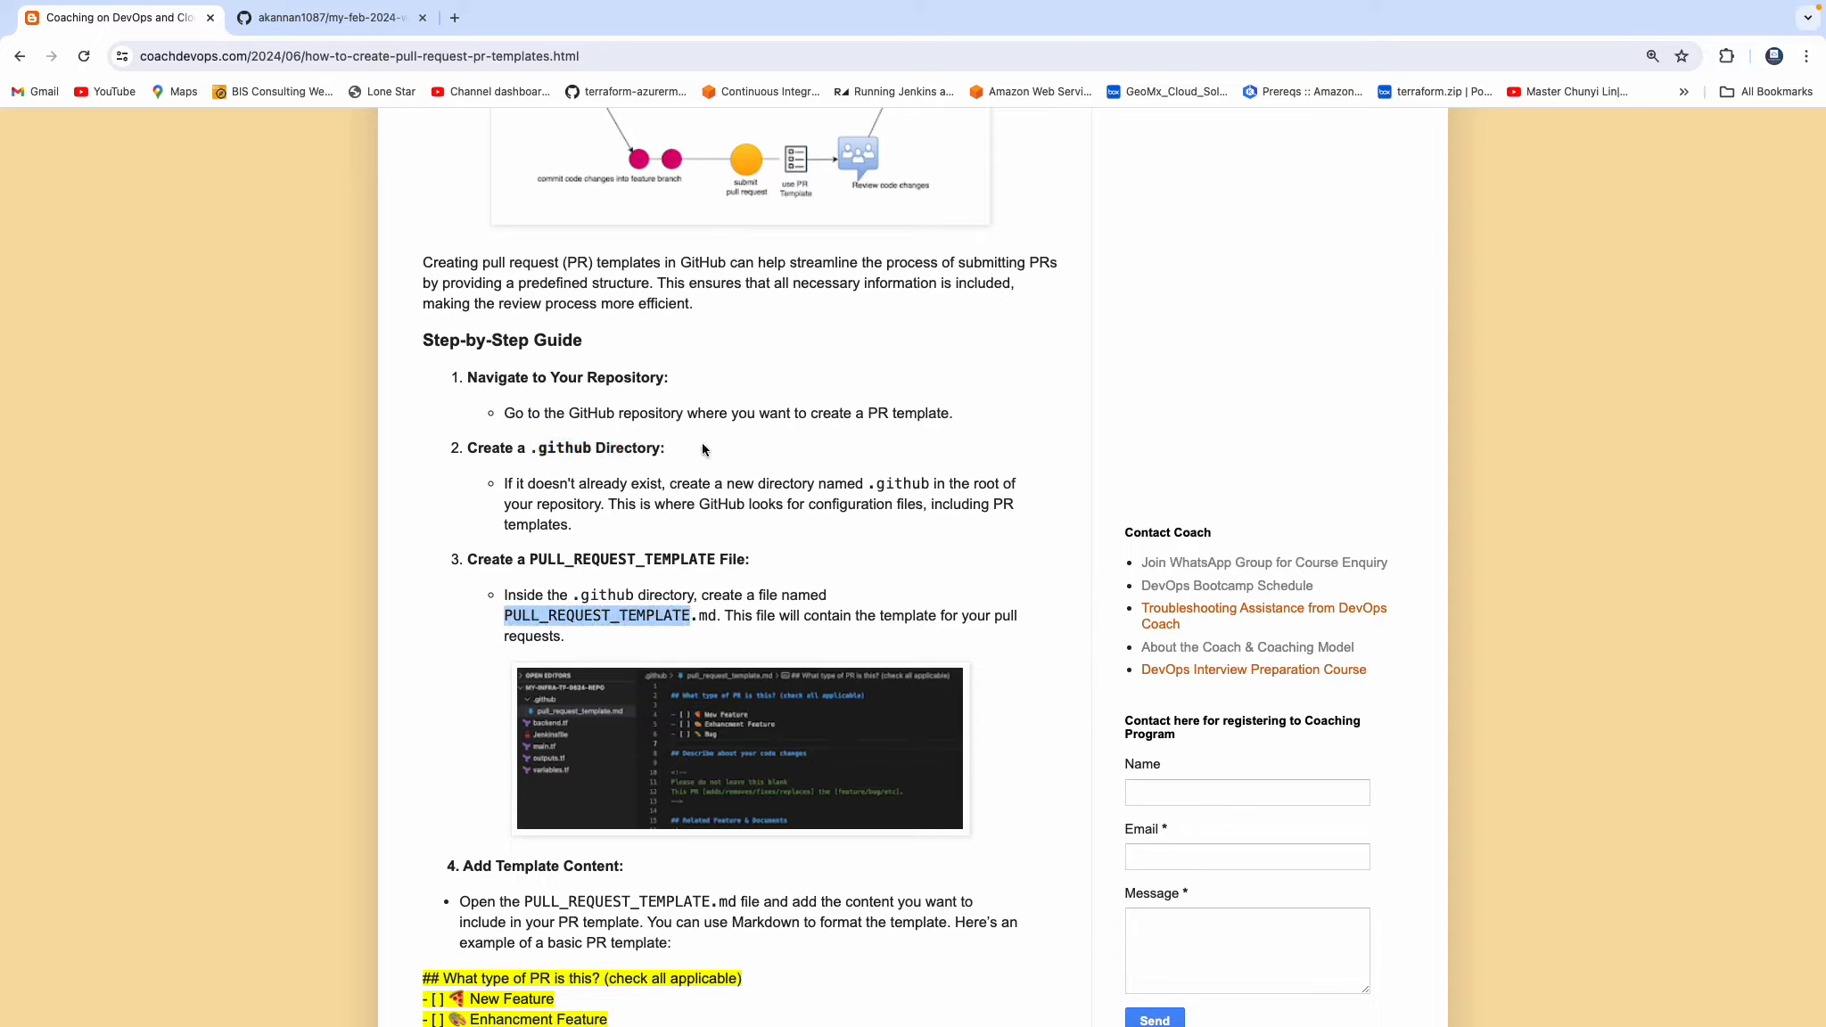
pyautogui.hotkey('ctrl', 'Right')
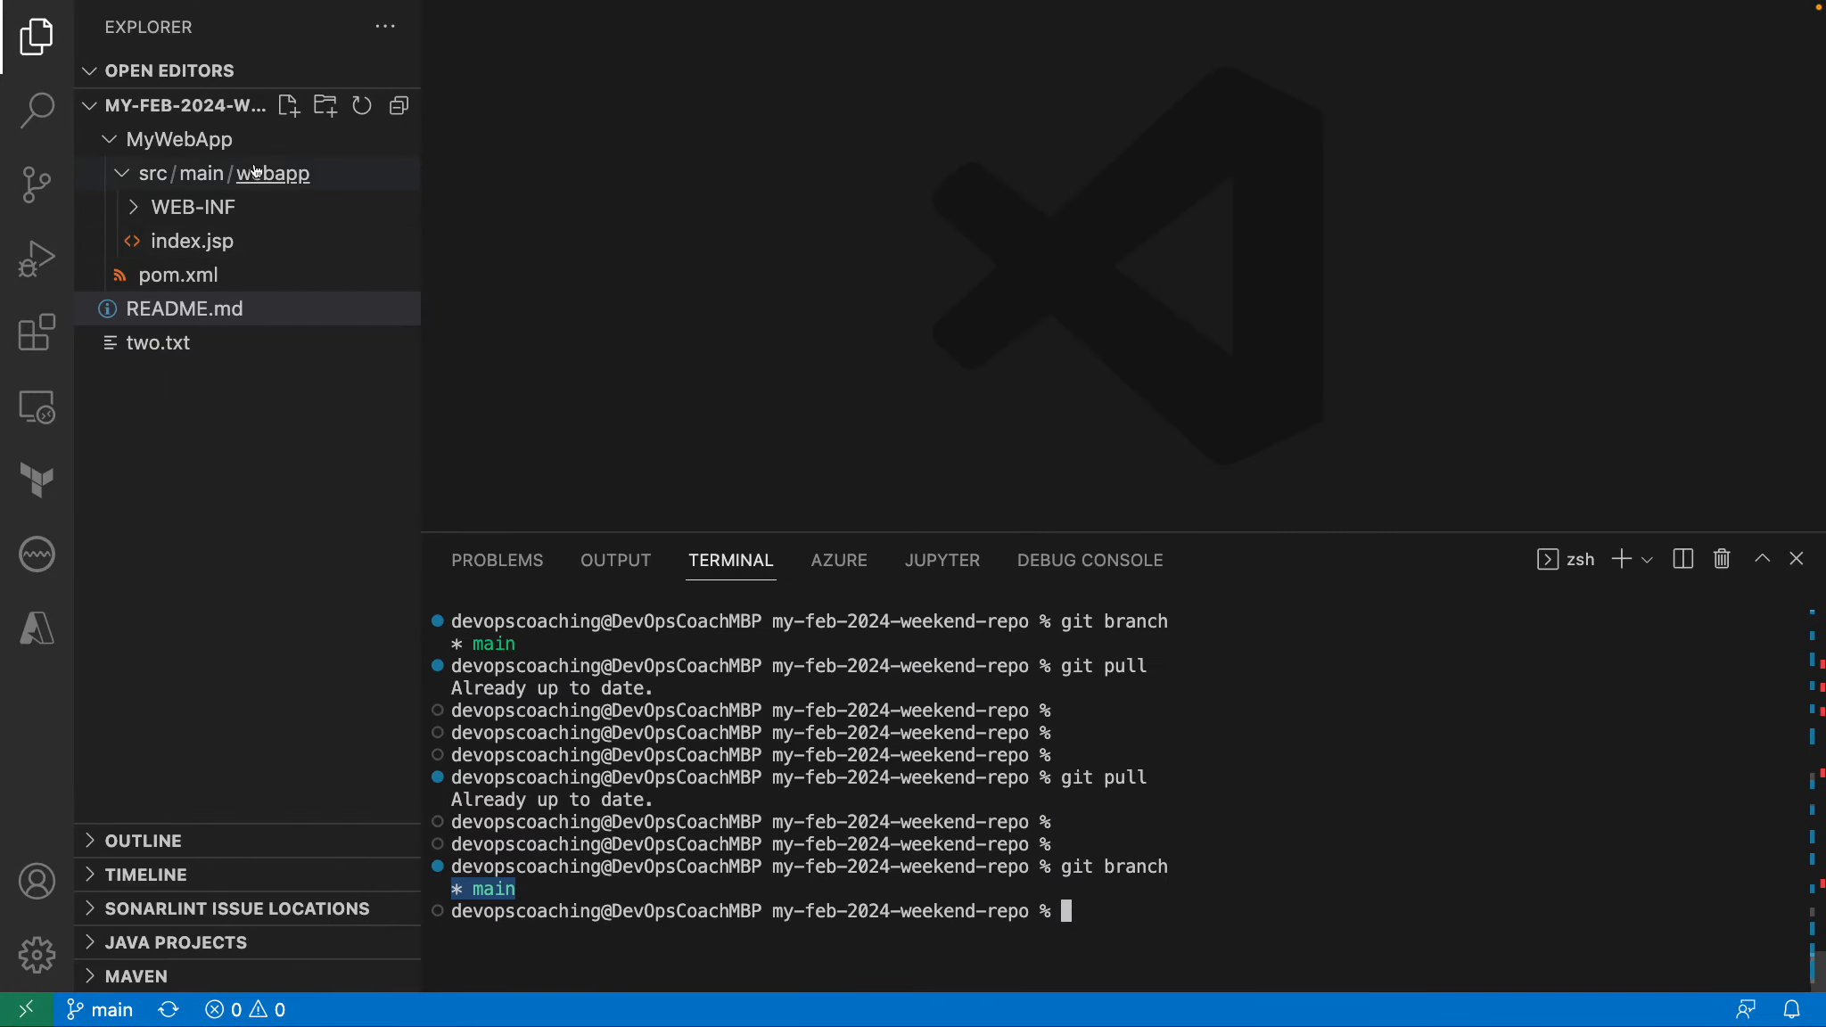
pyautogui.click(293, 115)
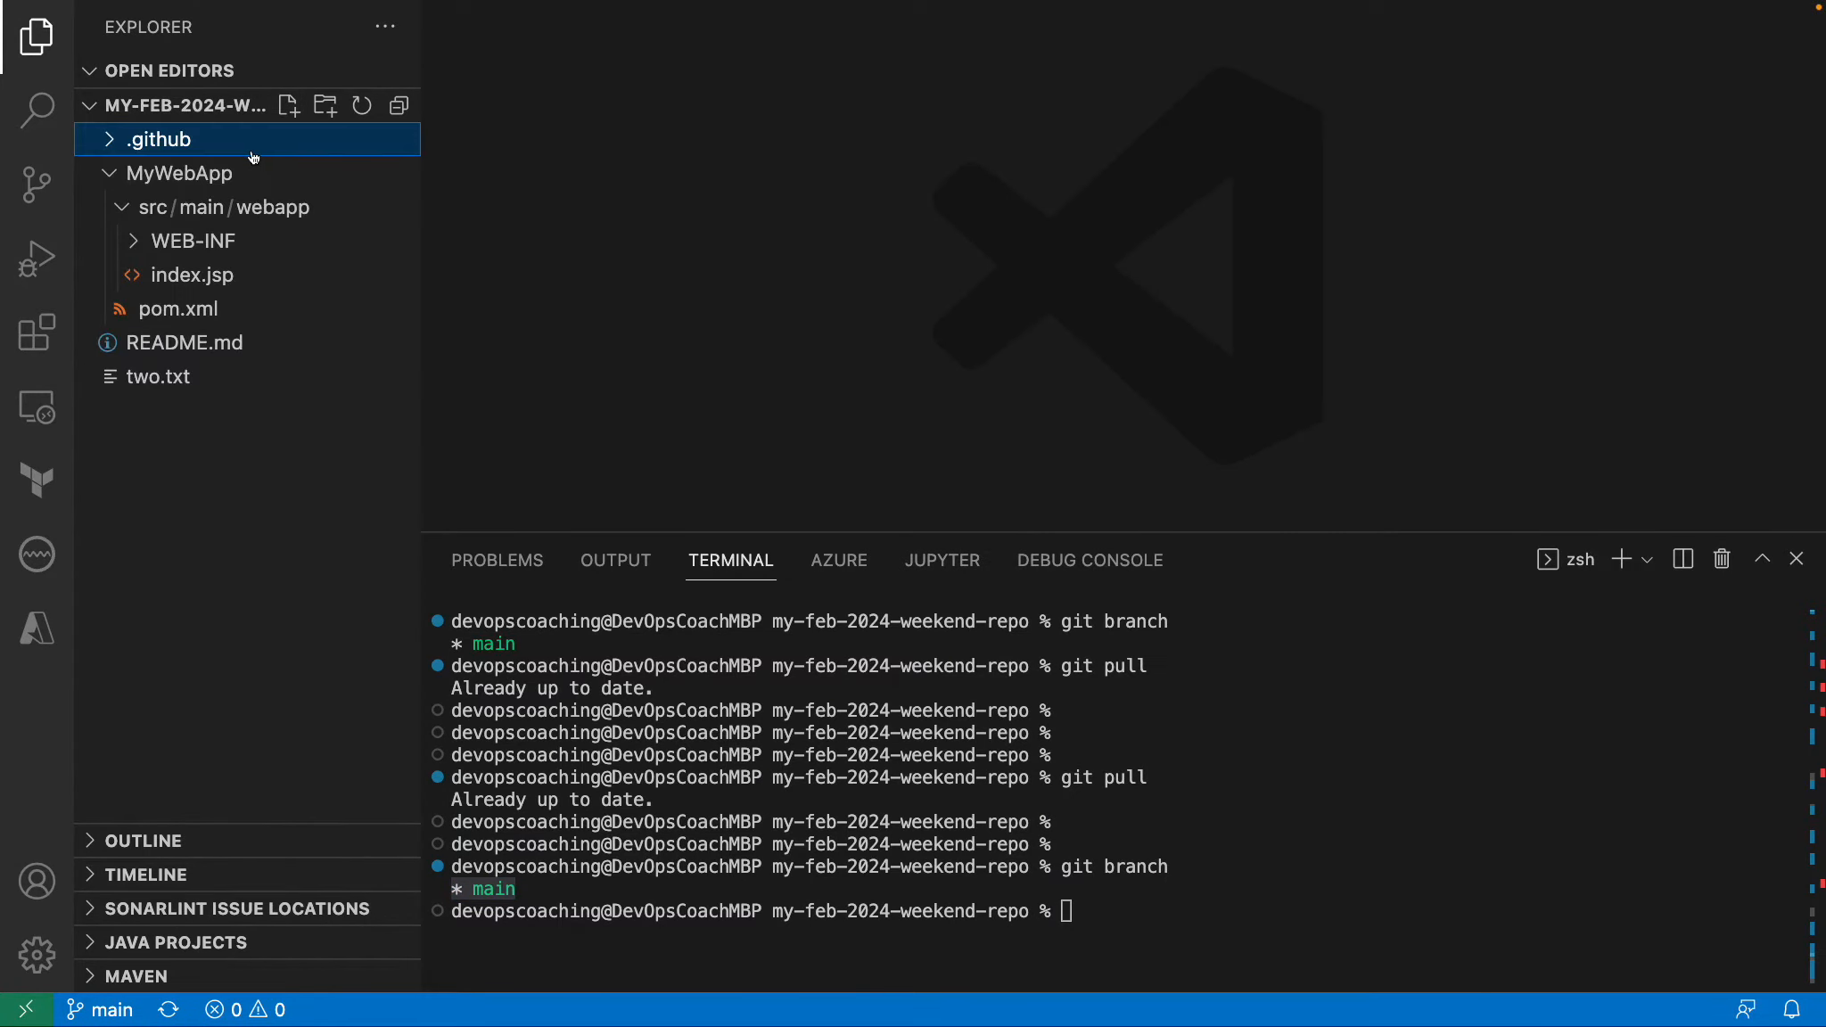
pyautogui.click(113, 149)
# Copy the template file name from the guide in Chrome and create PULL_REQUEST_TEMPLATE.md inside the .github folder in Visual Studio Code.
pyautogui.hotkey('ctrl', 'Left')
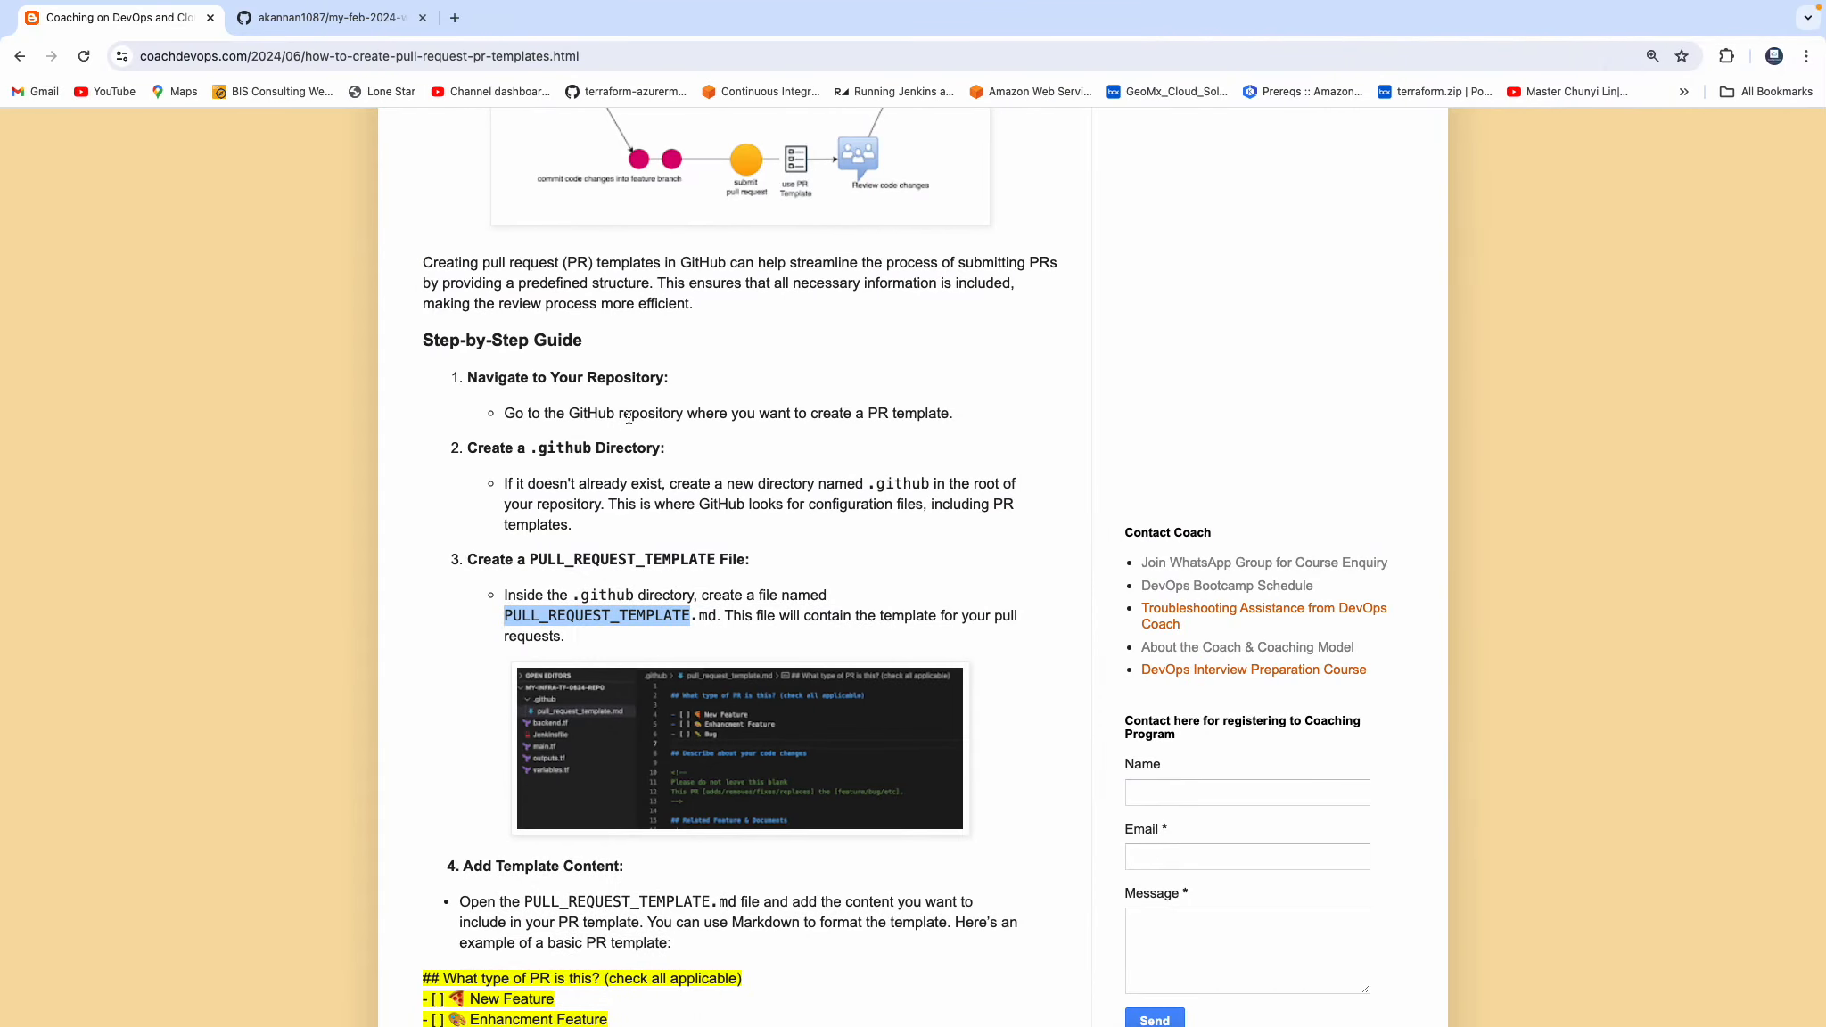
pyautogui.click(801, 542)
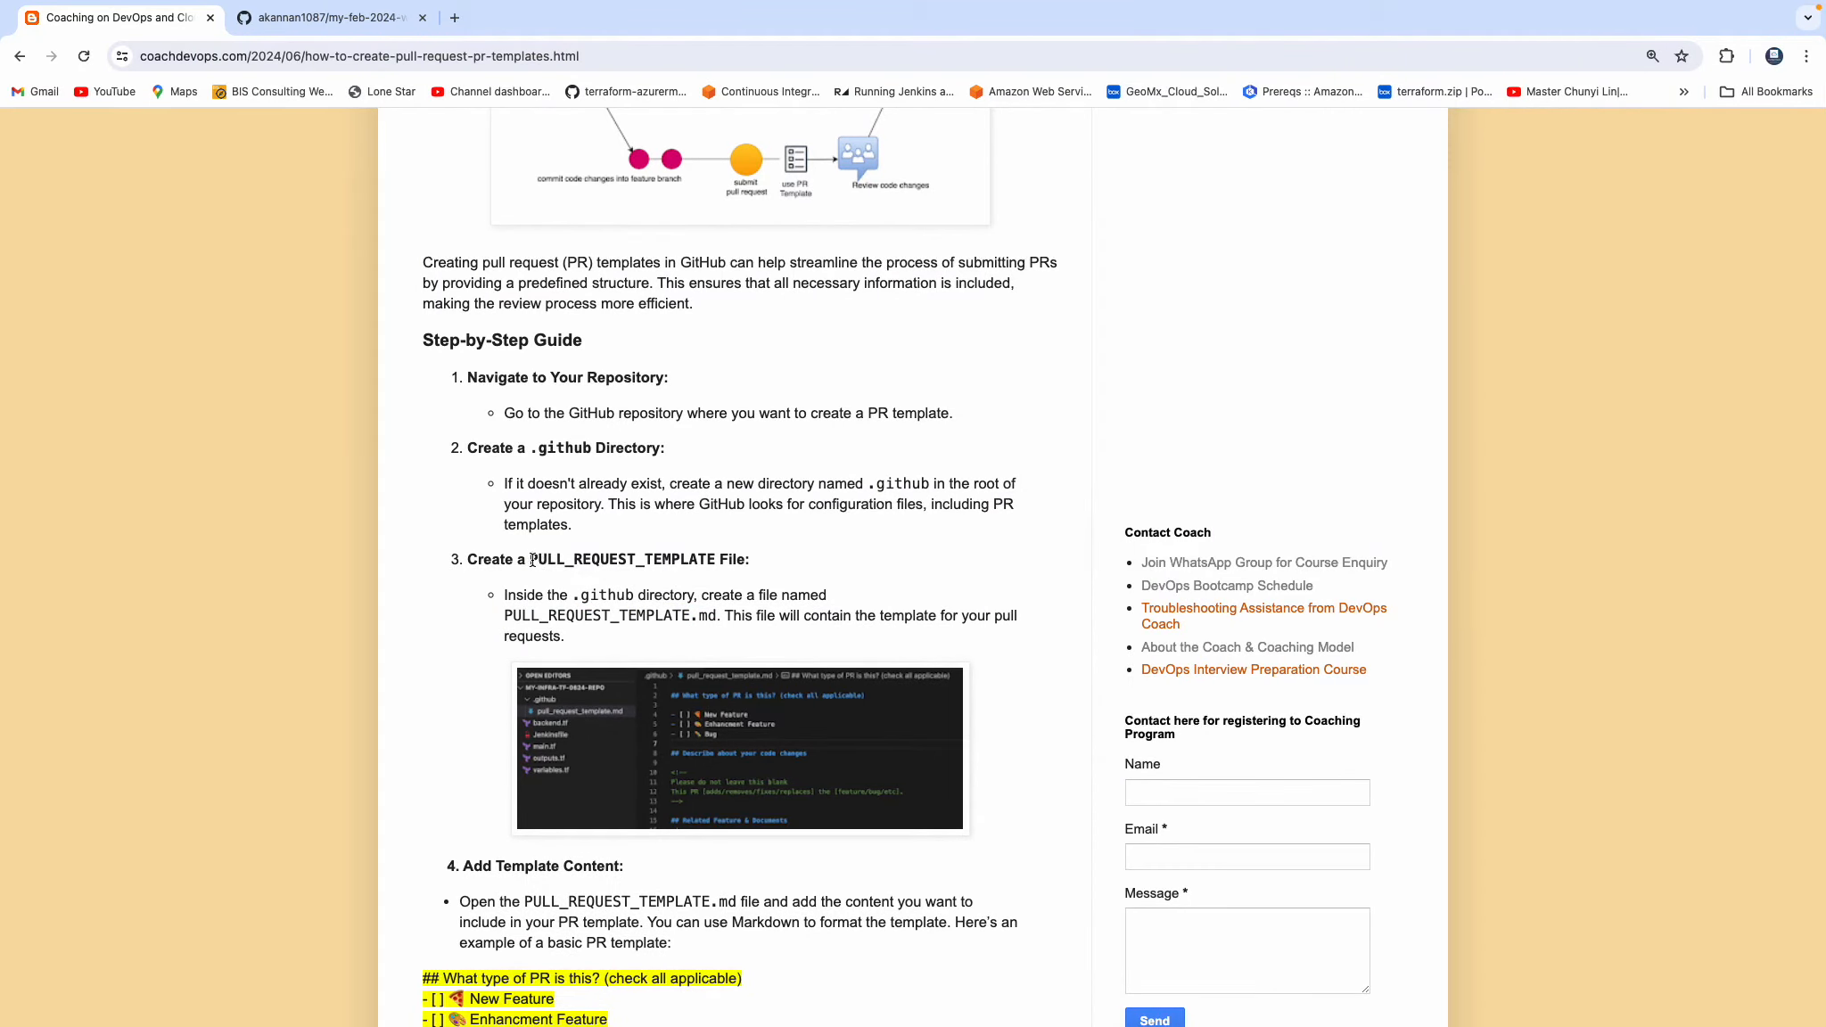
pyautogui.moveTo(532, 560); pyautogui.dragTo(717, 565)
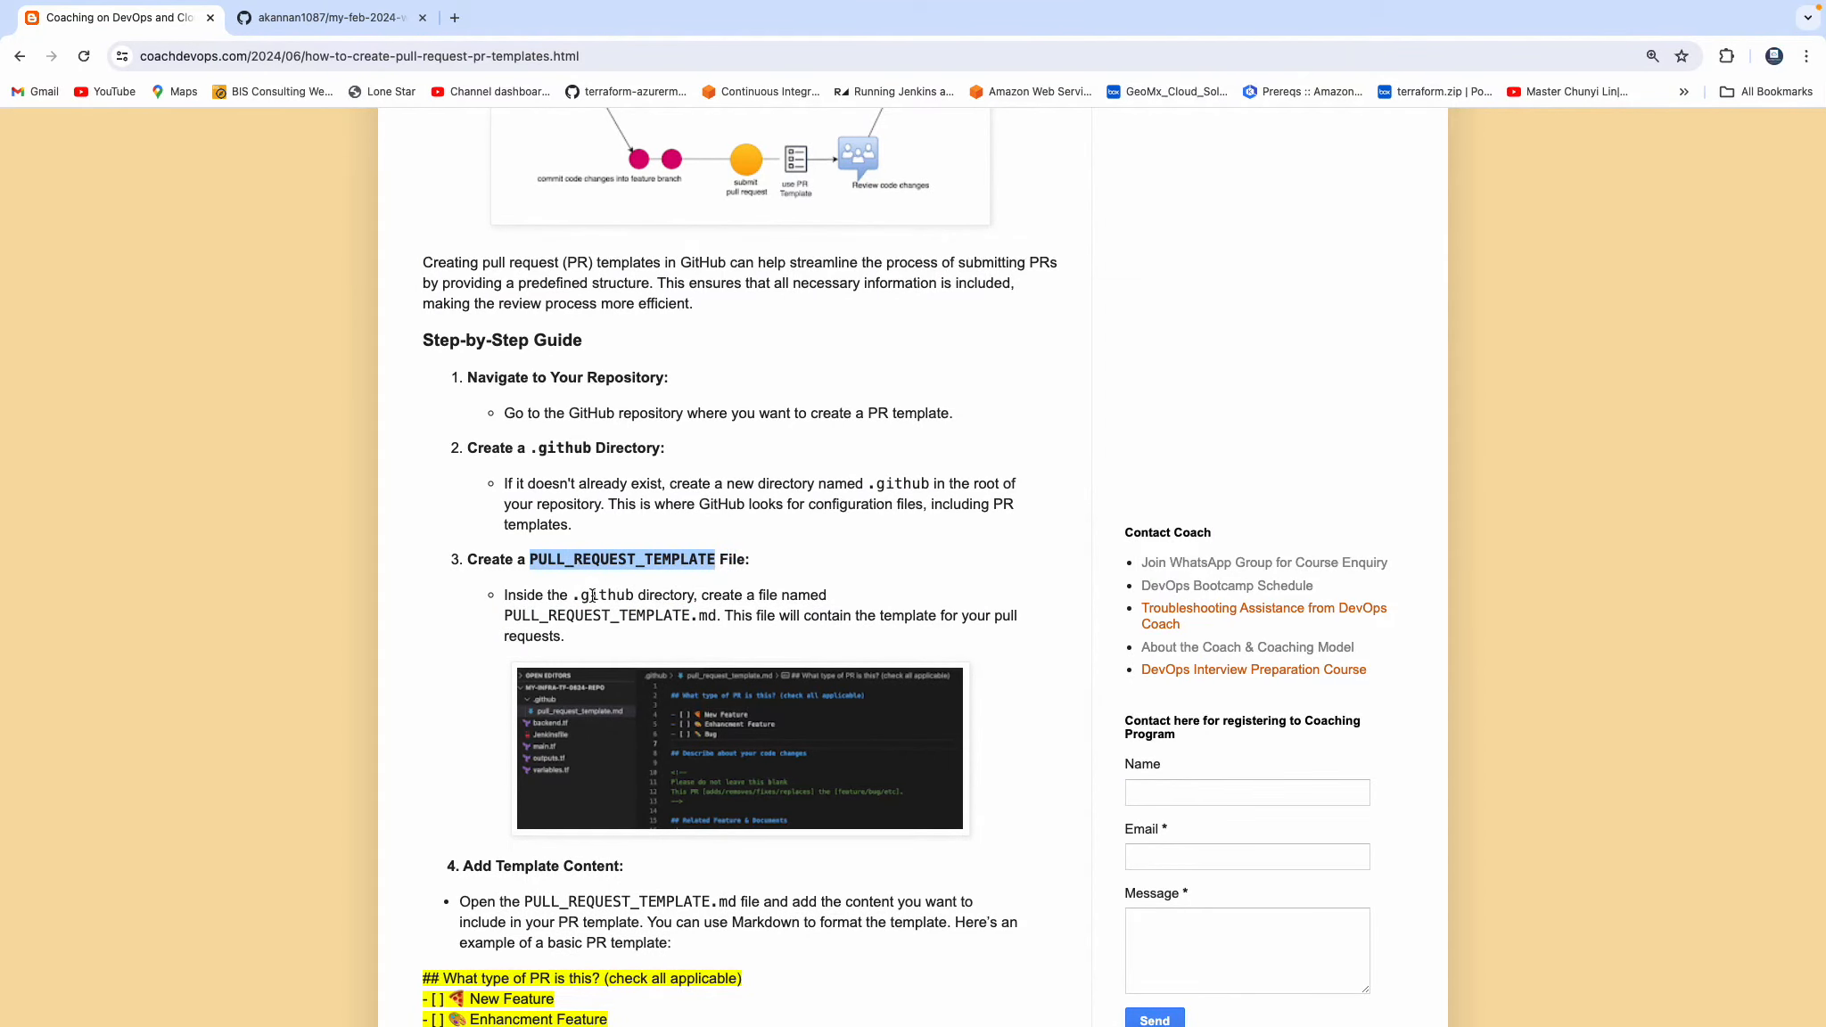
pyautogui.moveTo(505, 617); pyautogui.dragTo(717, 618)
pyautogui.press('super+c')
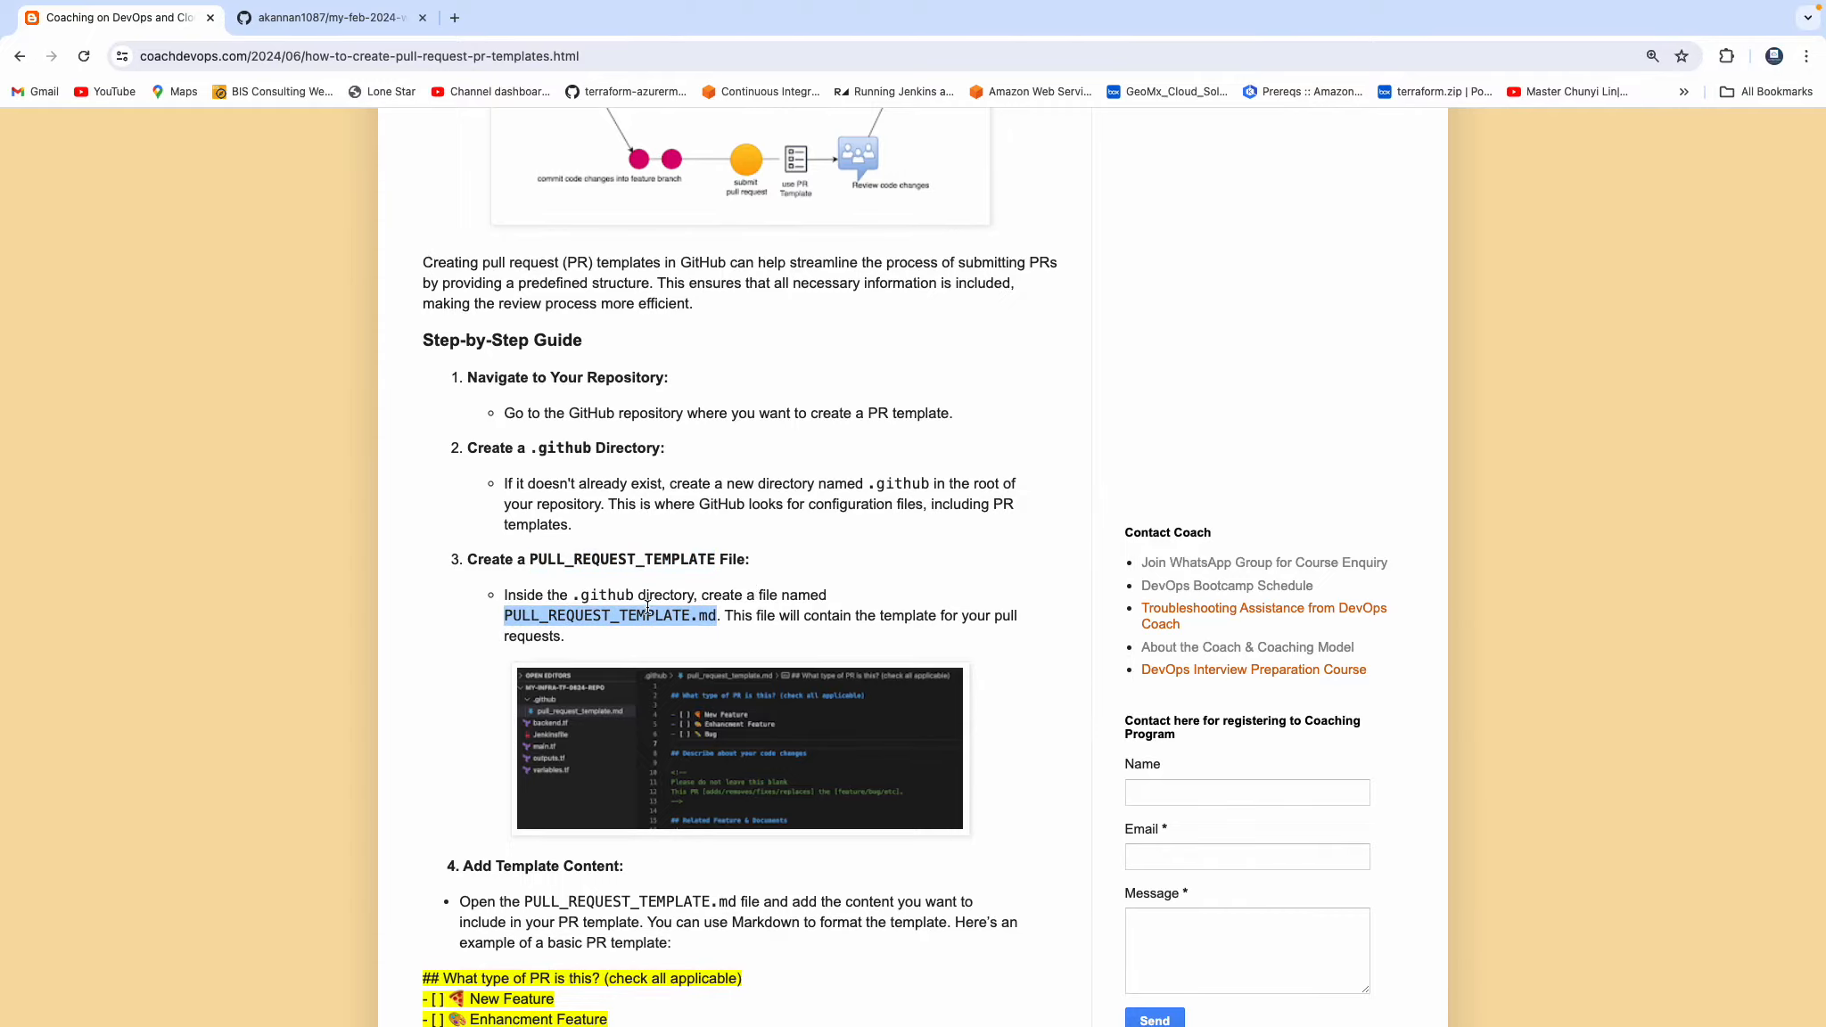
pyautogui.press('super+Tab')
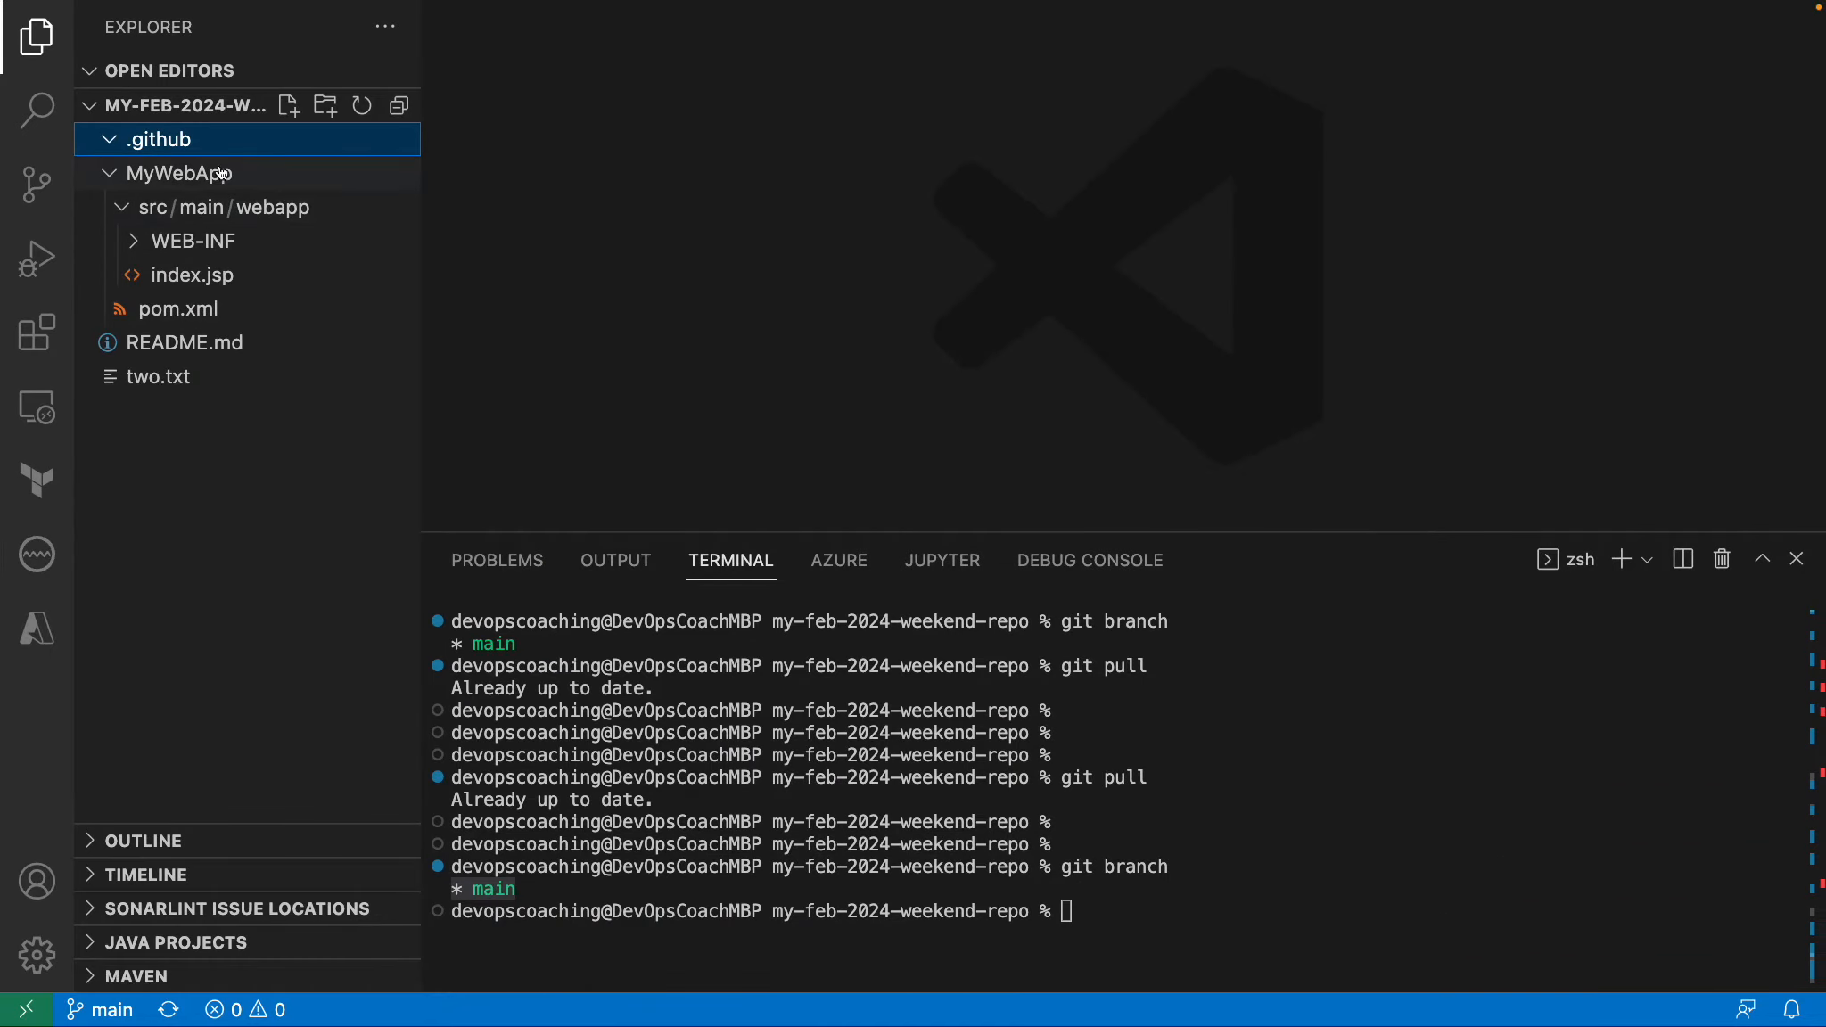
pyautogui.click(288, 107)
pyautogui.press('super+v')
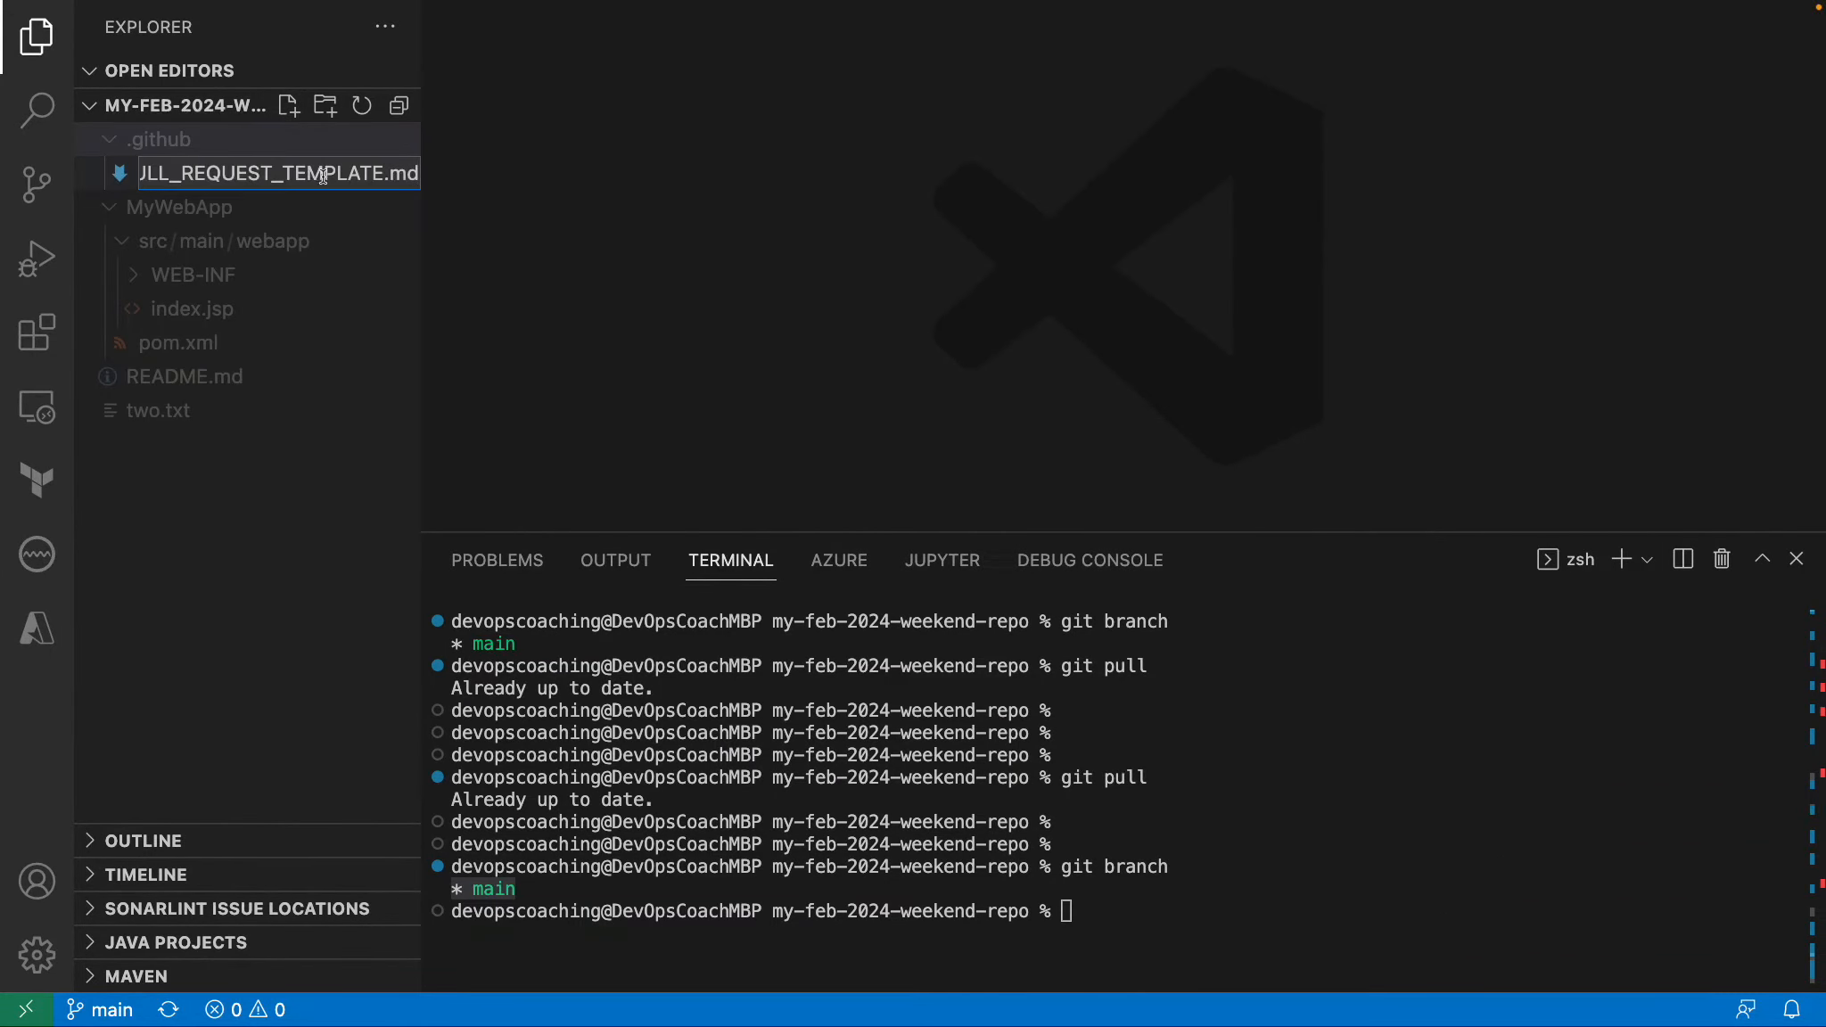
pyautogui.press('Return')
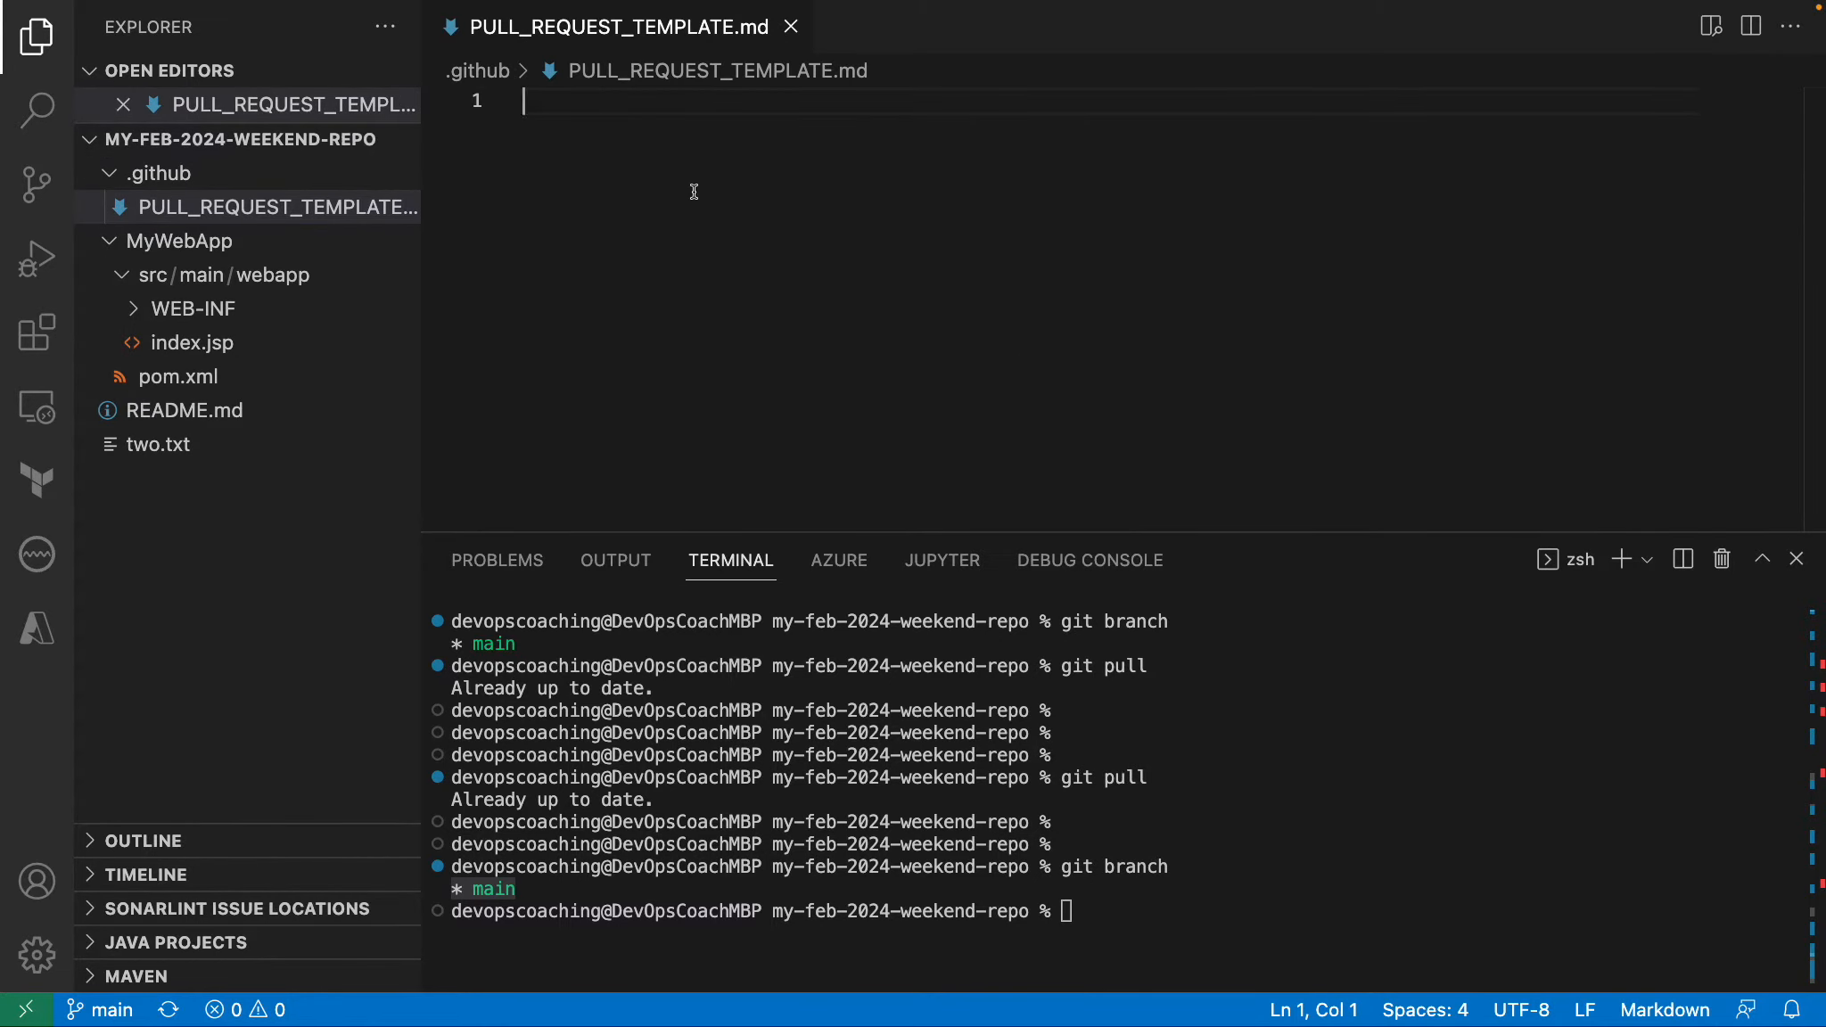
# Copy the guide's full example PR template from Chrome and paste it into PULL_REQUEST_TEMPLATE.md in Visual Studio Code.
pyautogui.press('super+Tab')
pyautogui.scroll(-5, 602, 546)
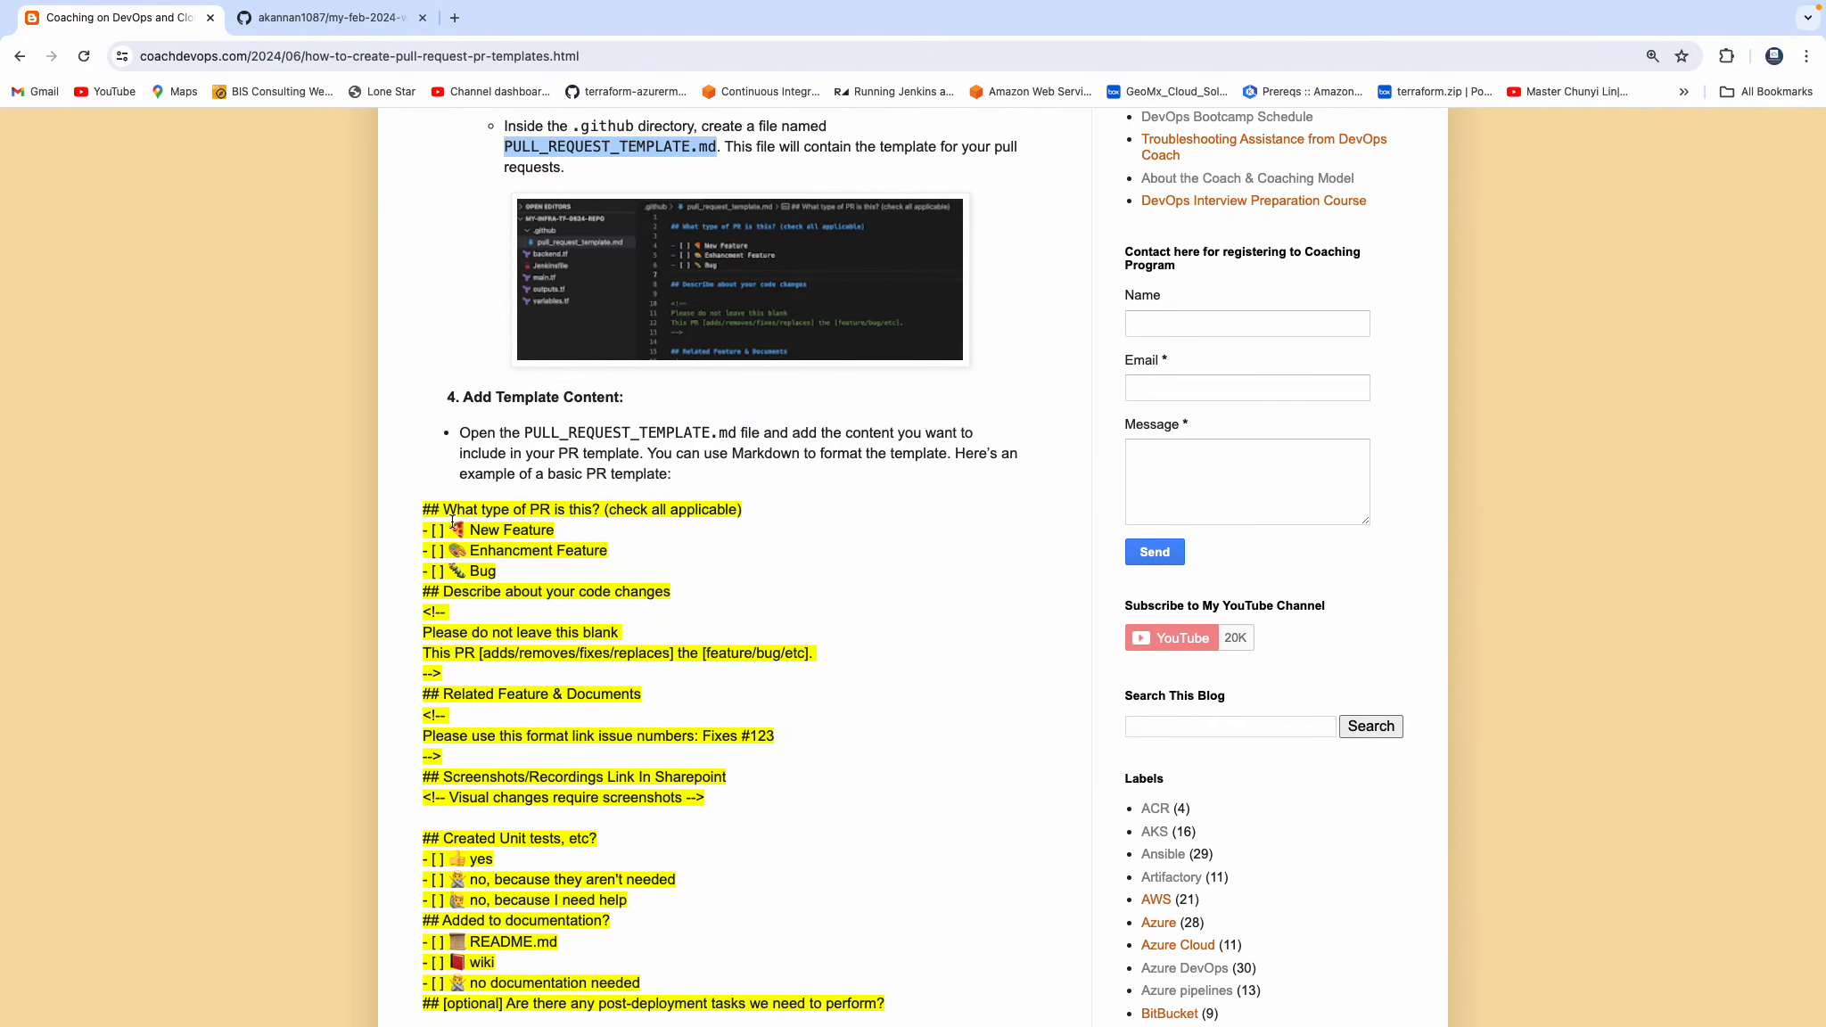
pyautogui.moveTo(426, 509); pyautogui.dragTo(628, 638)
pyautogui.scroll(-3, 785, 747)
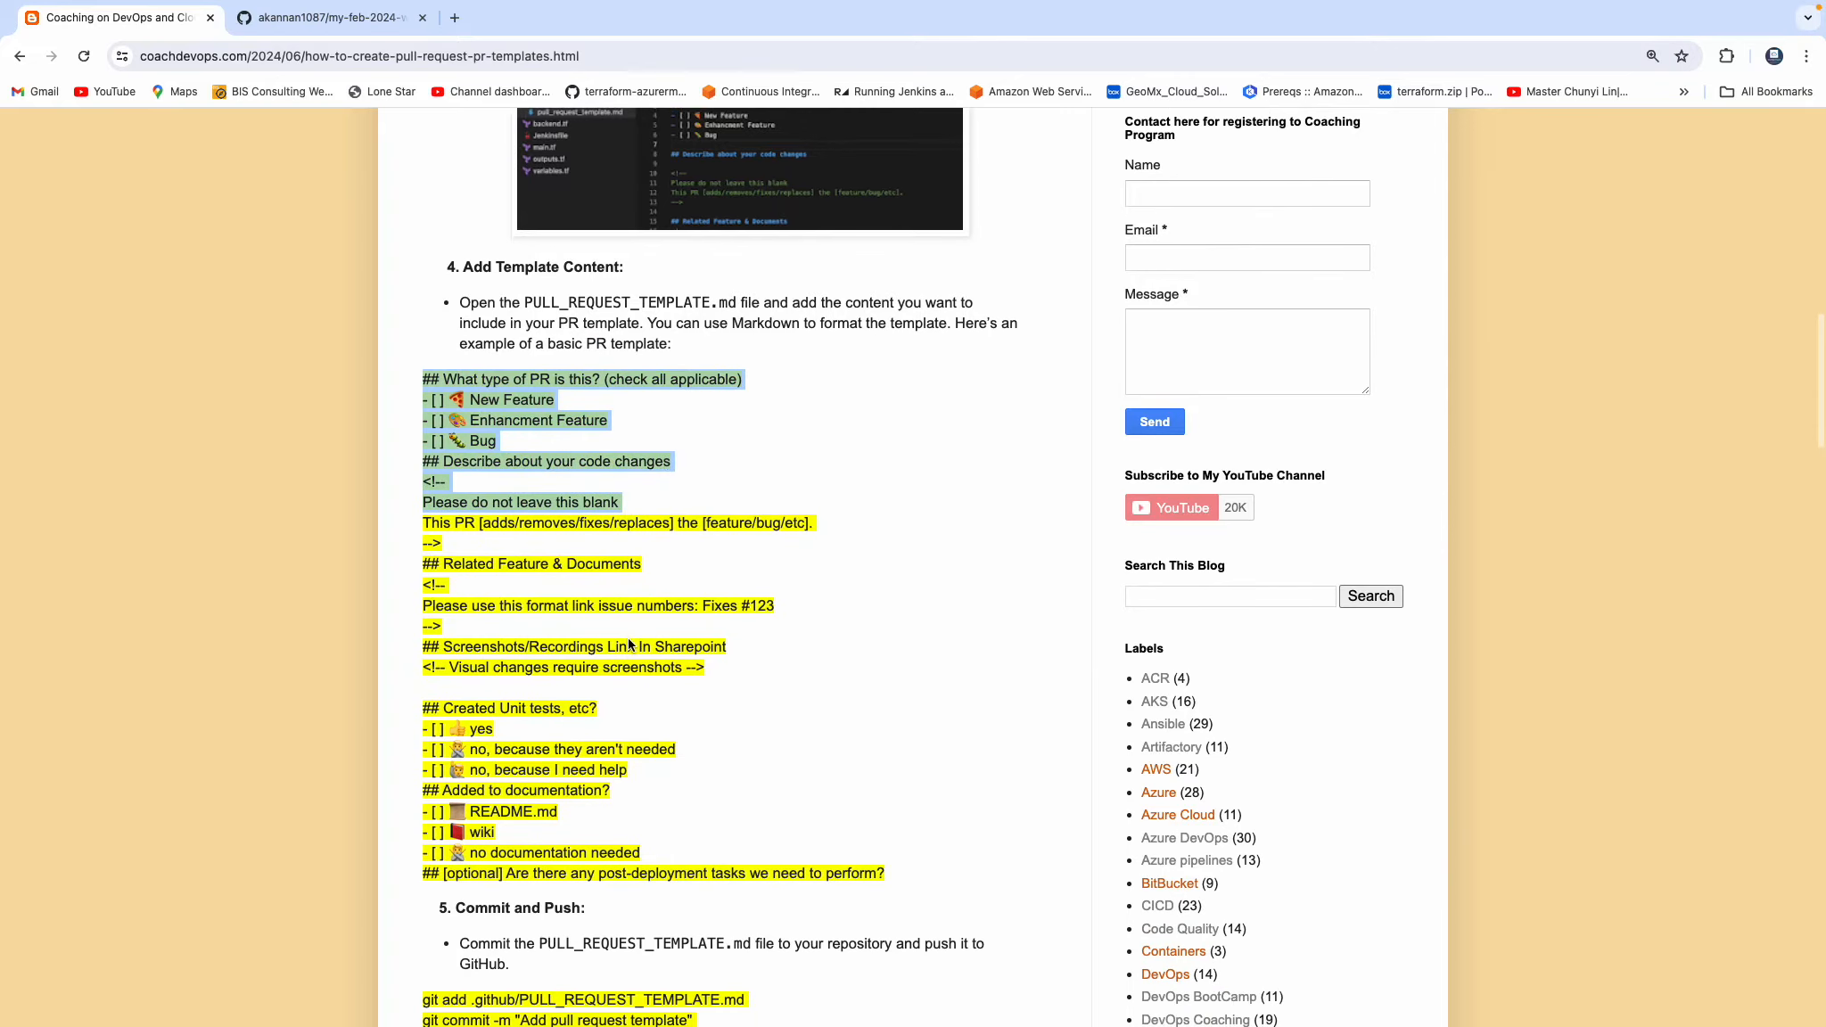
pyautogui.moveTo(879, 764); pyautogui.dragTo(906, 772)
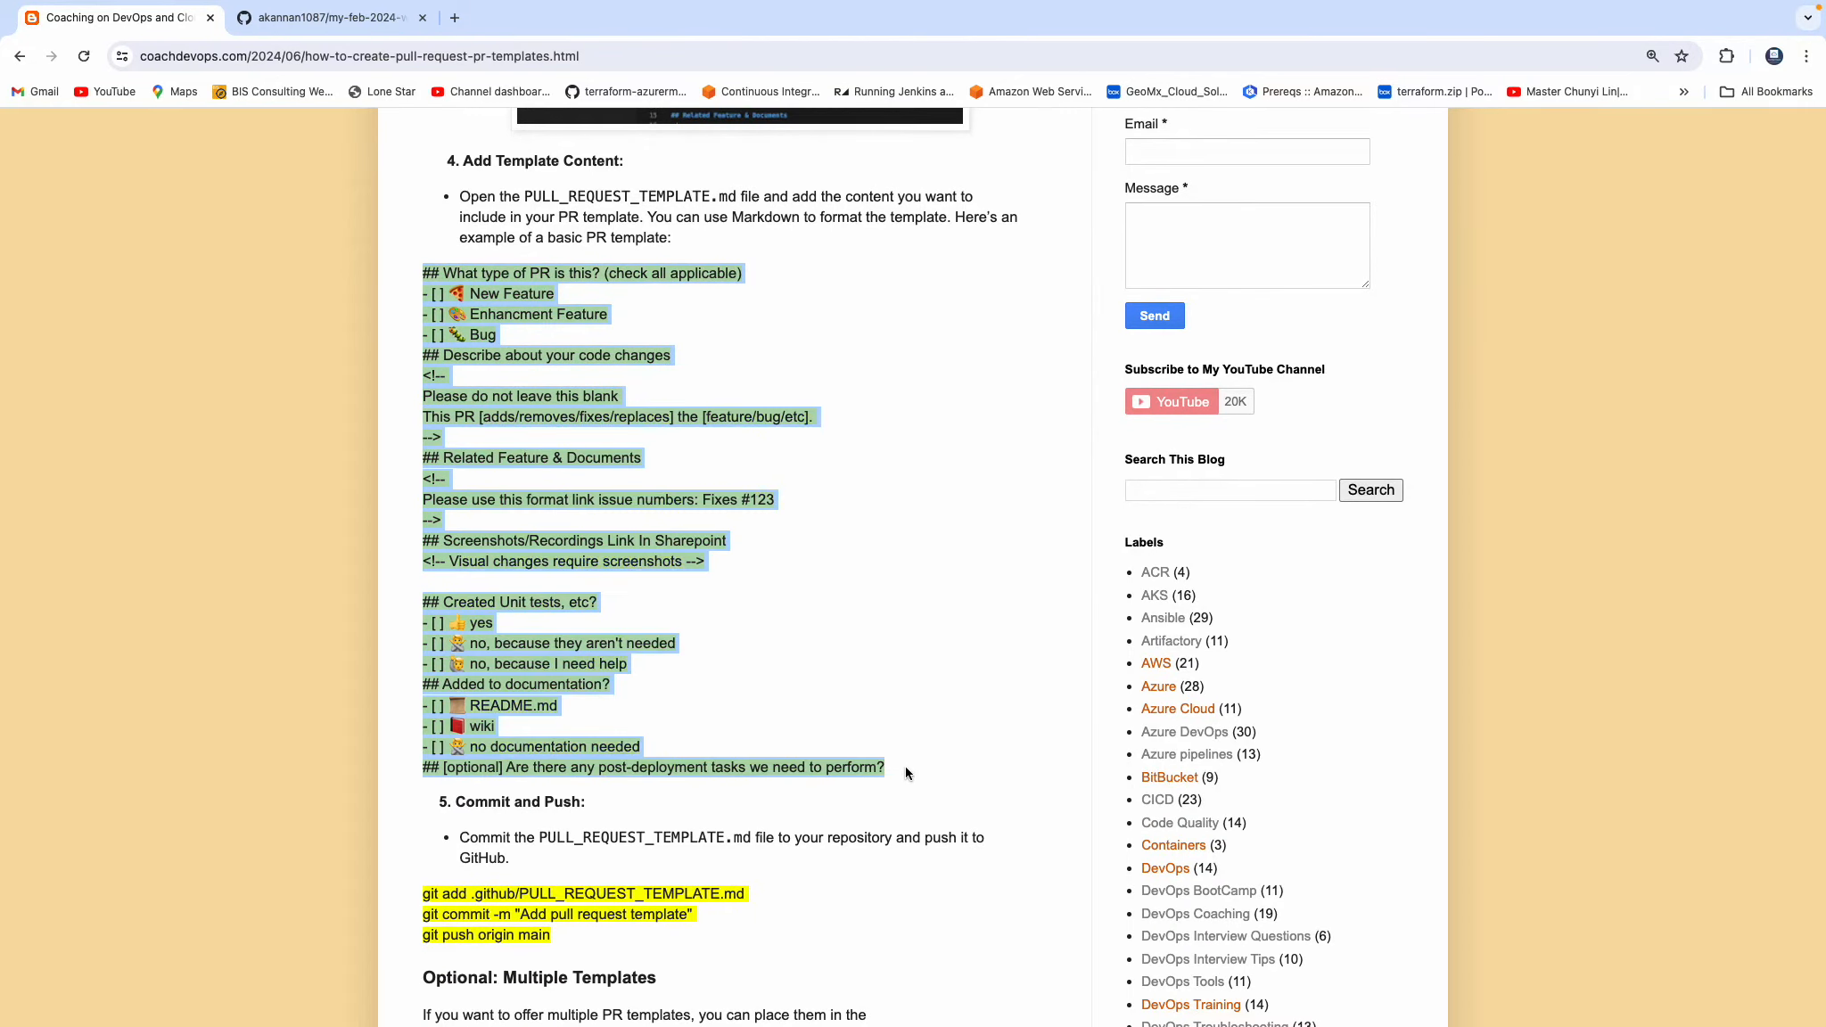
pyautogui.press('super+c')
pyautogui.press('super+Tab')
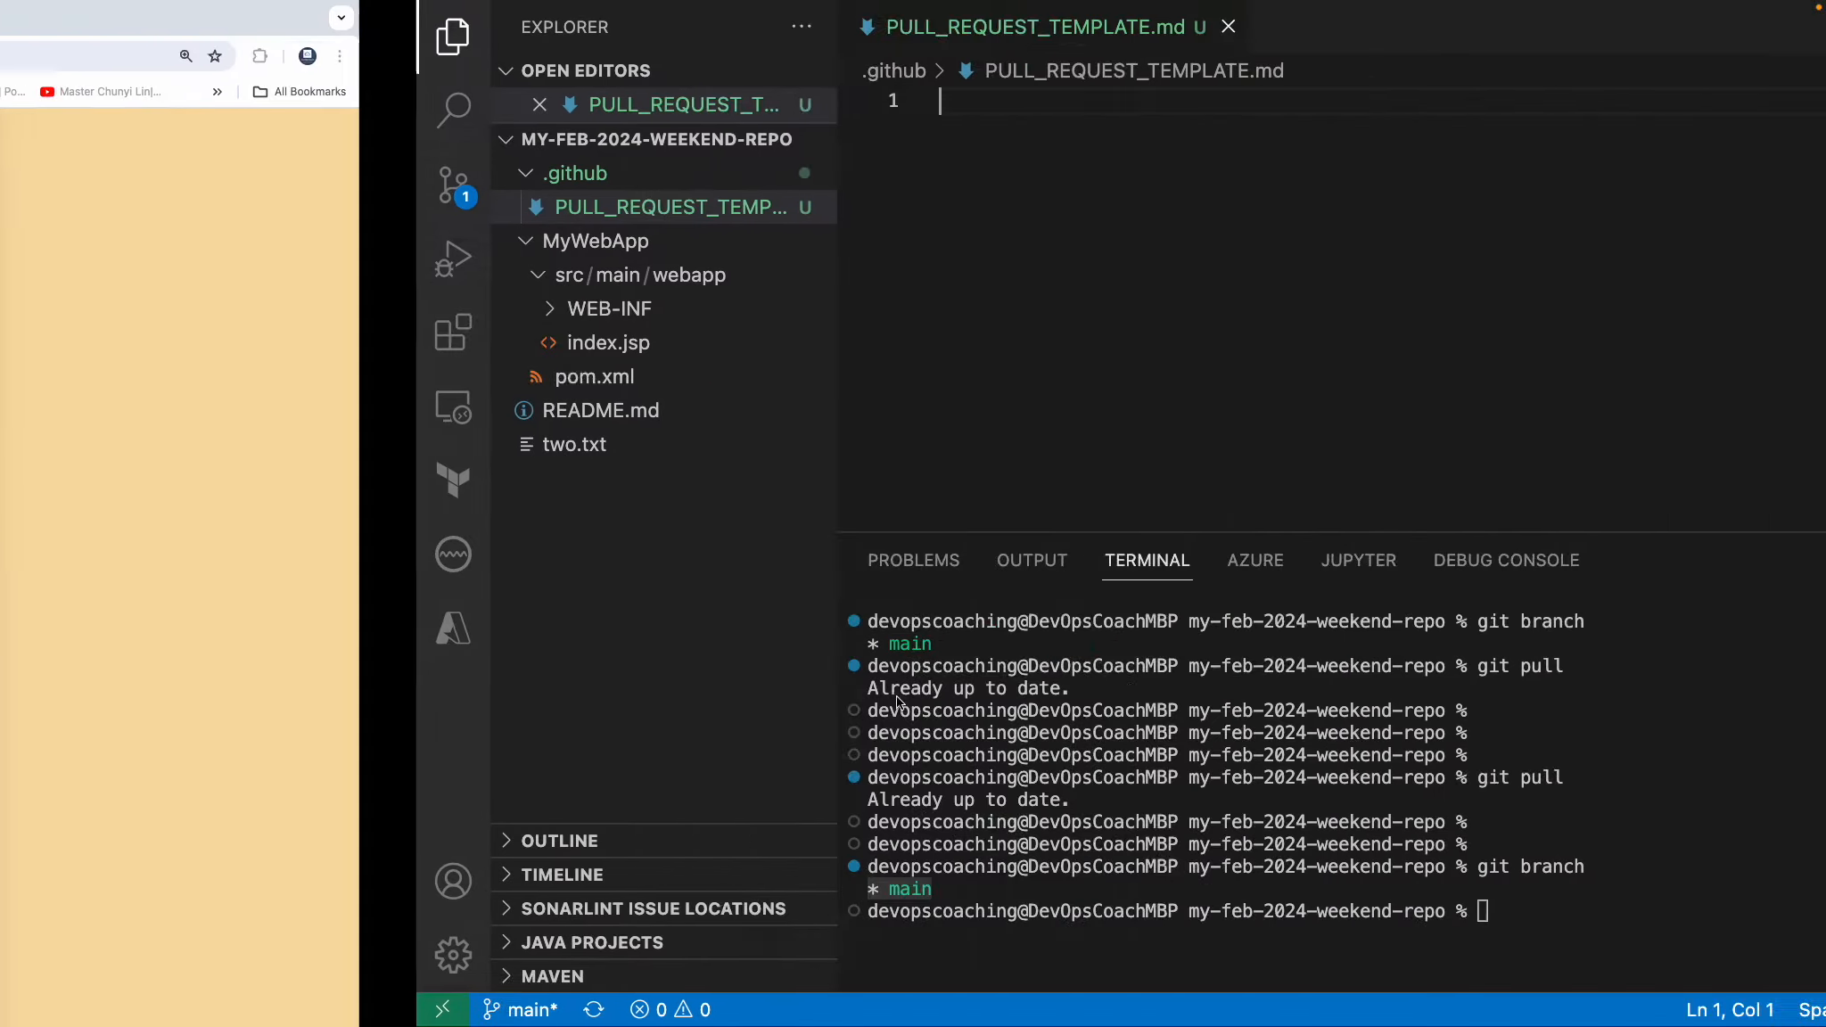
pyautogui.press('super+v')
# Enlarge the editor area to review the pasted template sections and save PULL_REQUEST_TEMPLATE.md.
pyautogui.scroll(4, 791, 279)
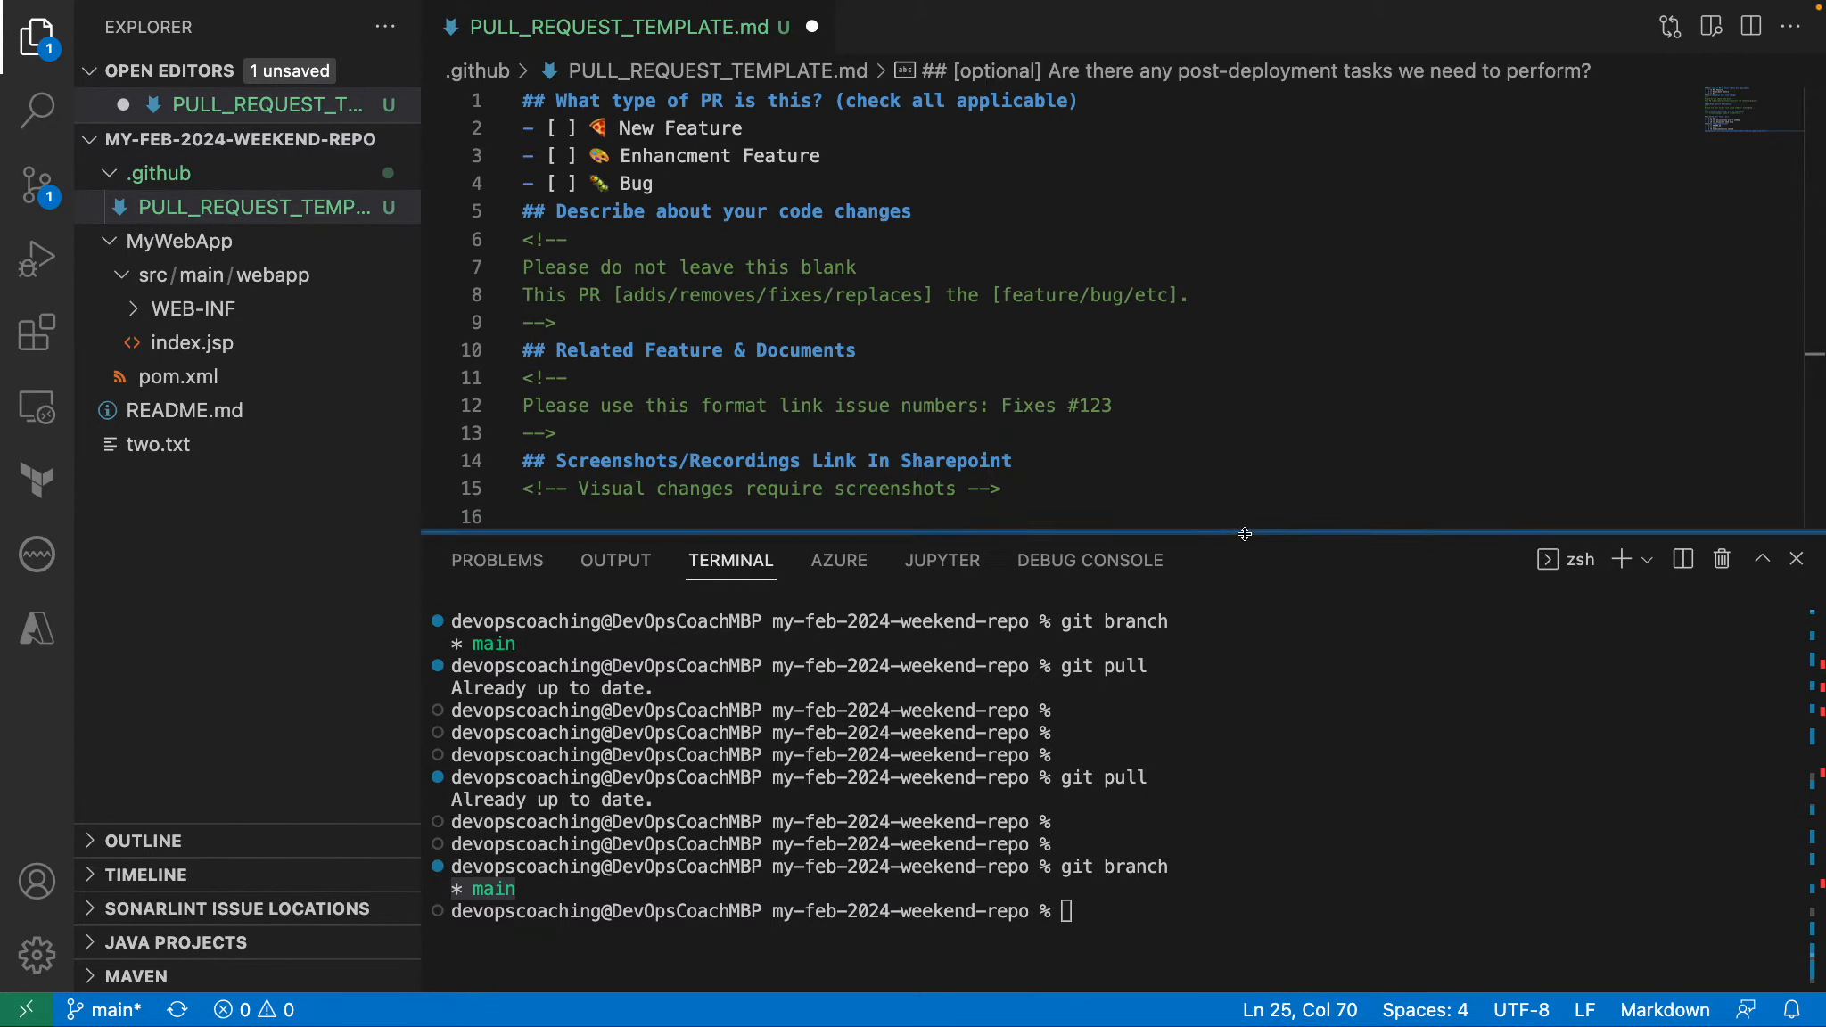
pyautogui.moveTo(1246, 540); pyautogui.dragTo(1159, 757)
pyautogui.click(1113, 381)
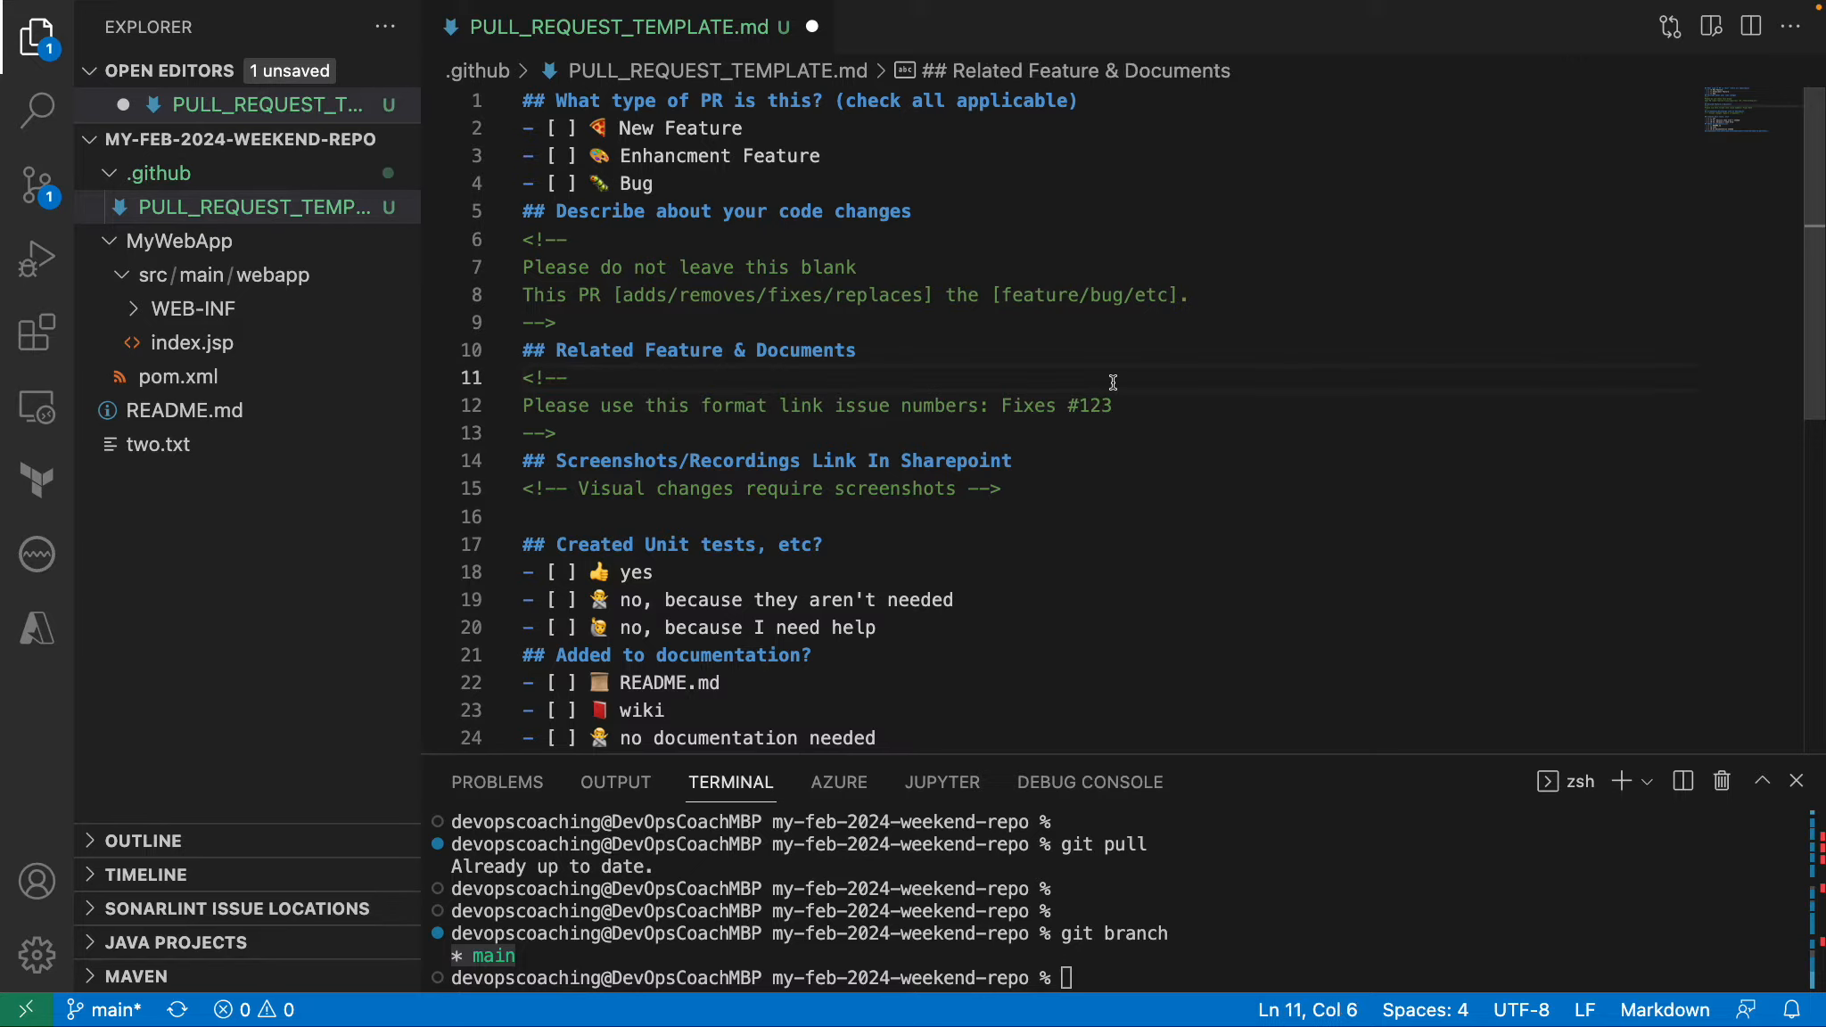
pyautogui.scroll(-1, 689, 234)
pyautogui.scroll(-2, 690, 235)
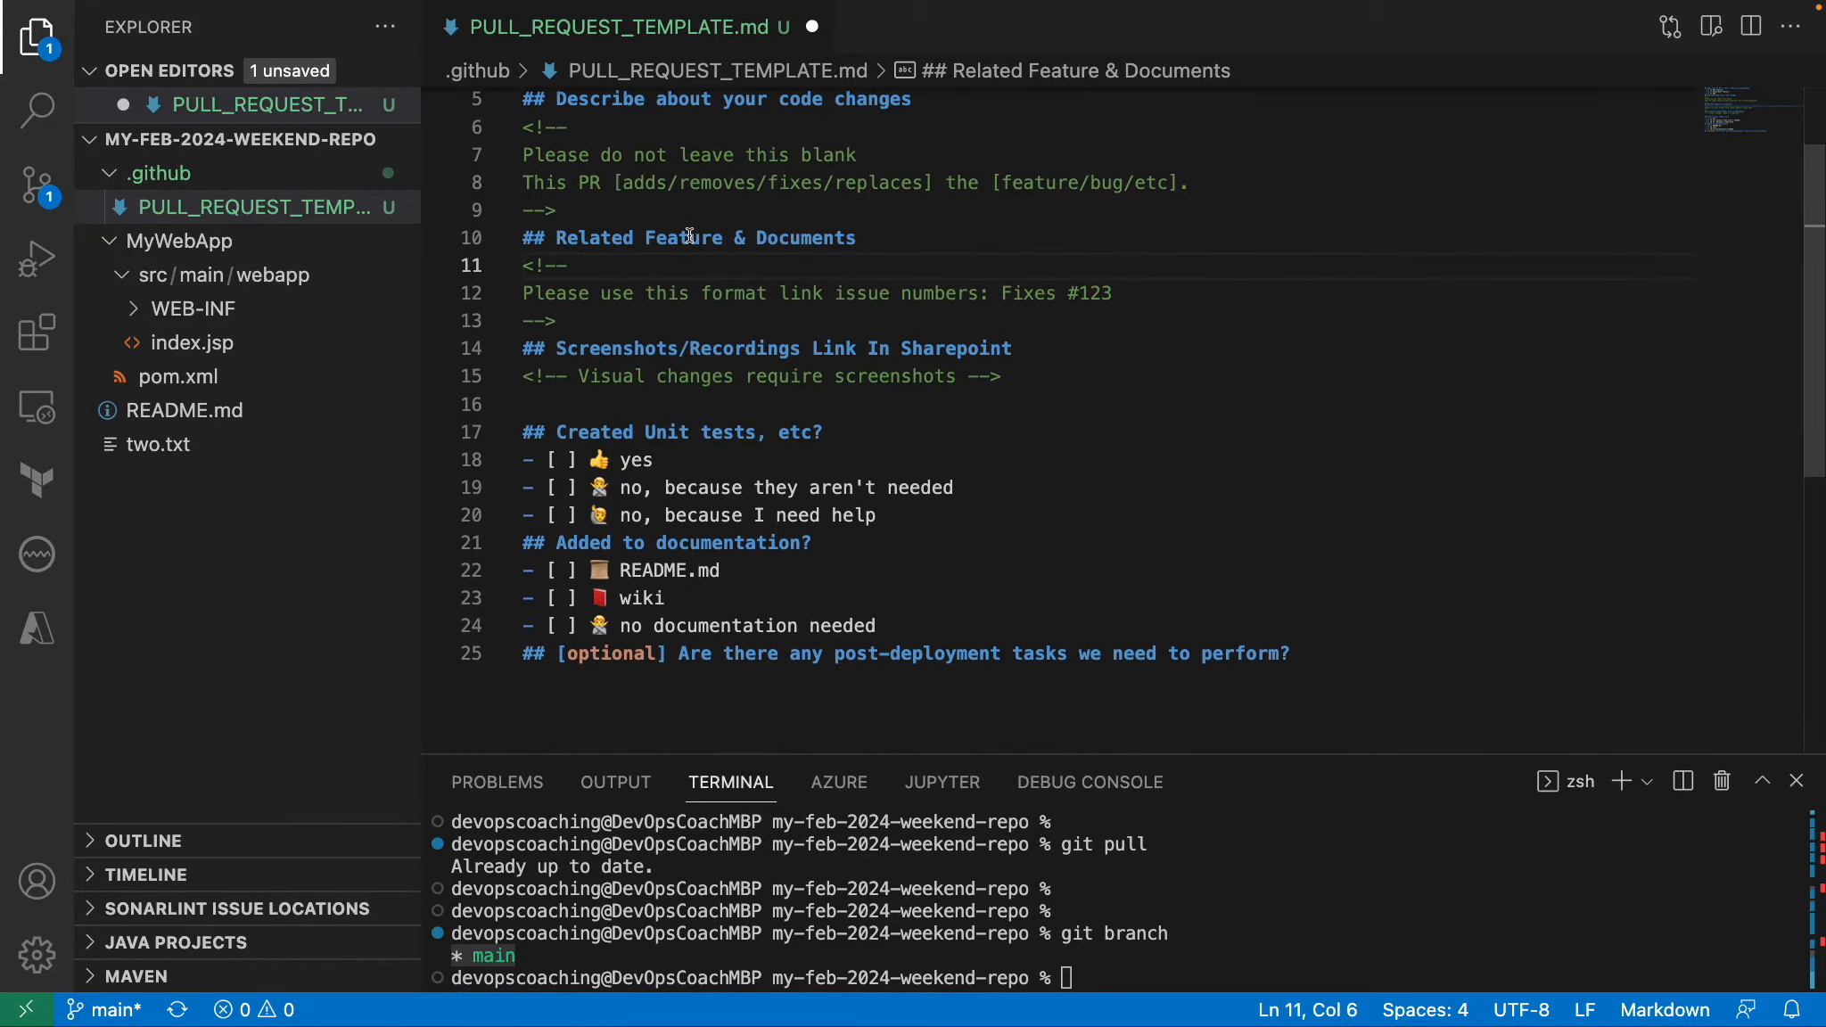
pyautogui.scroll(1, 689, 235)
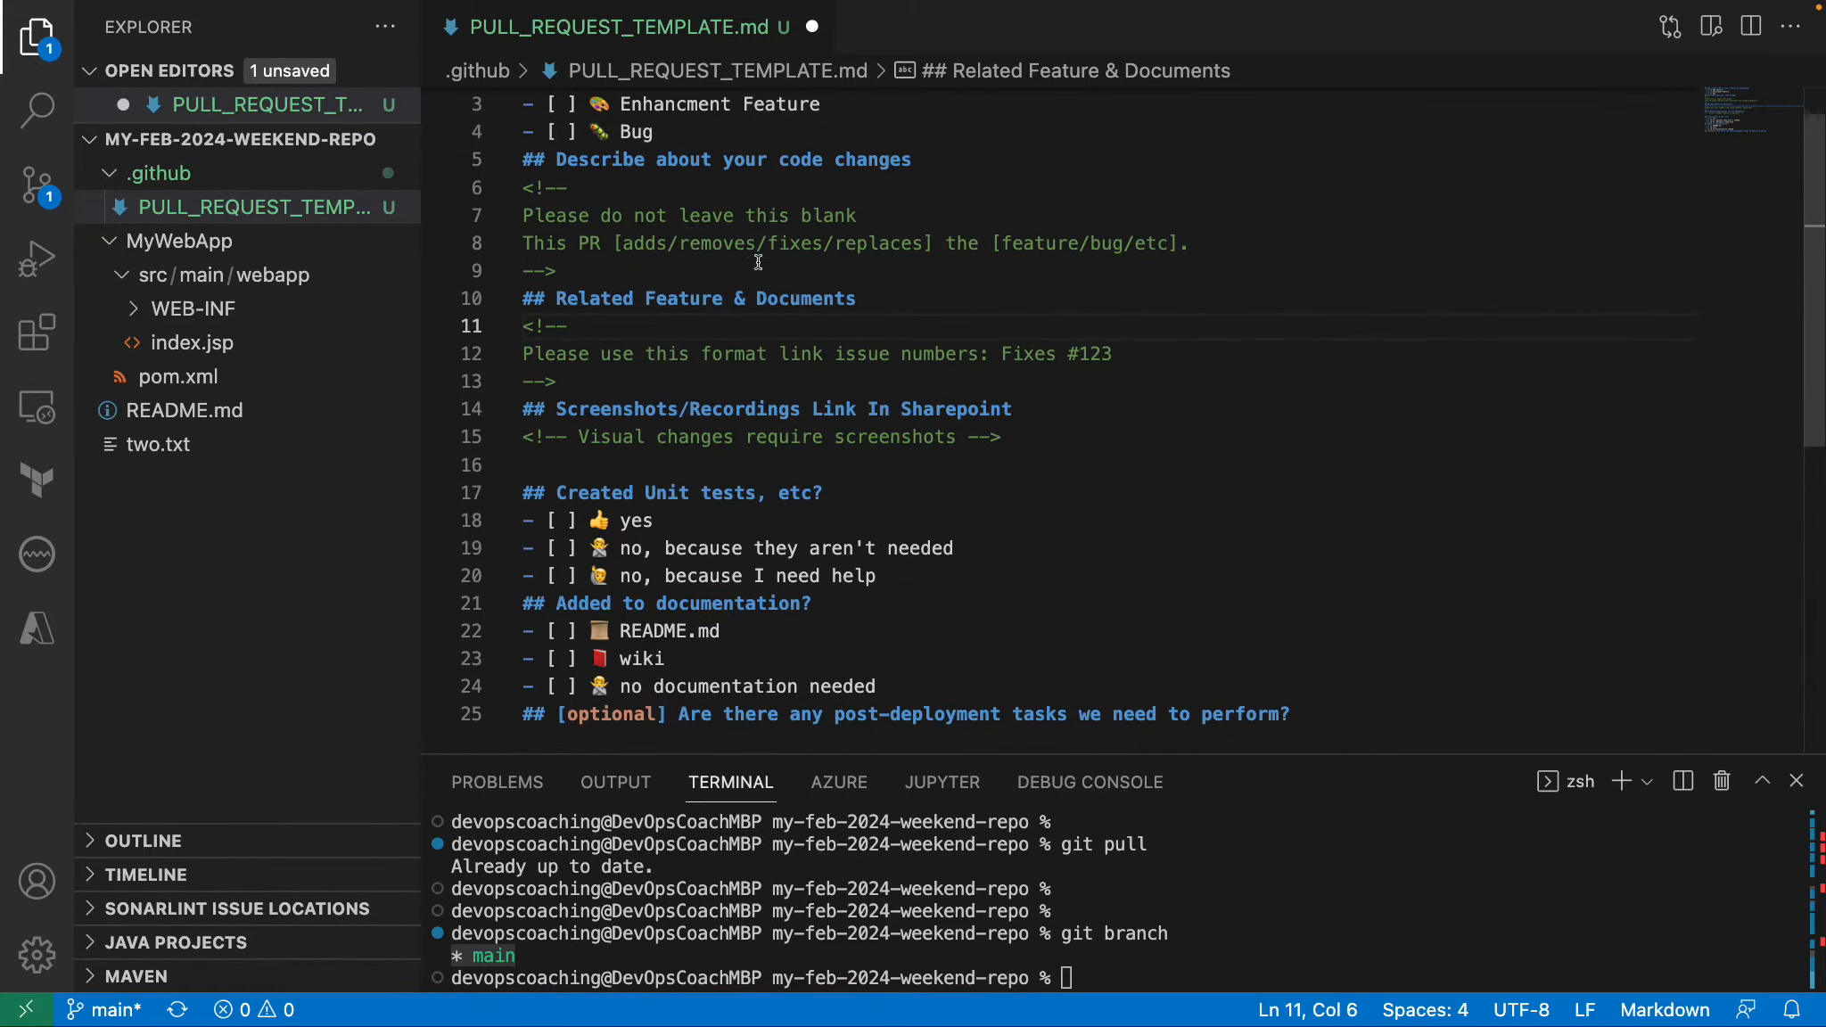
pyautogui.scroll(-4, 689, 234)
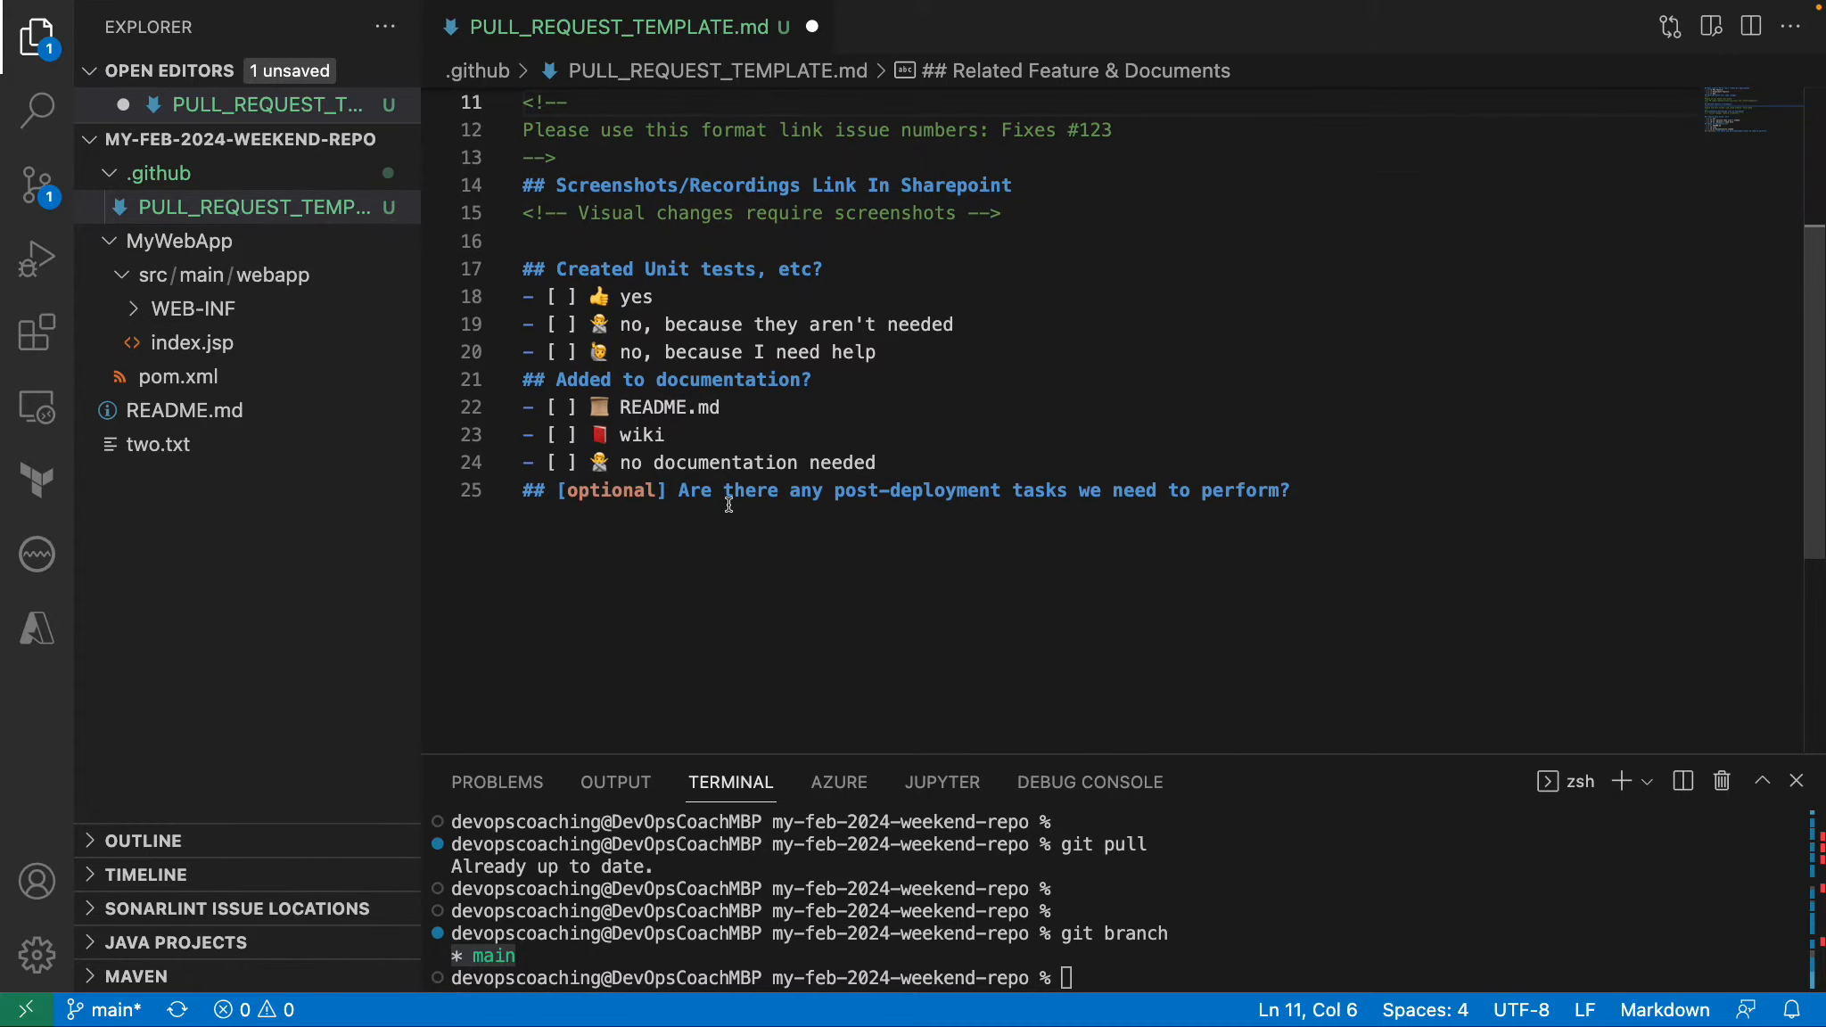
pyautogui.click(799, 517)
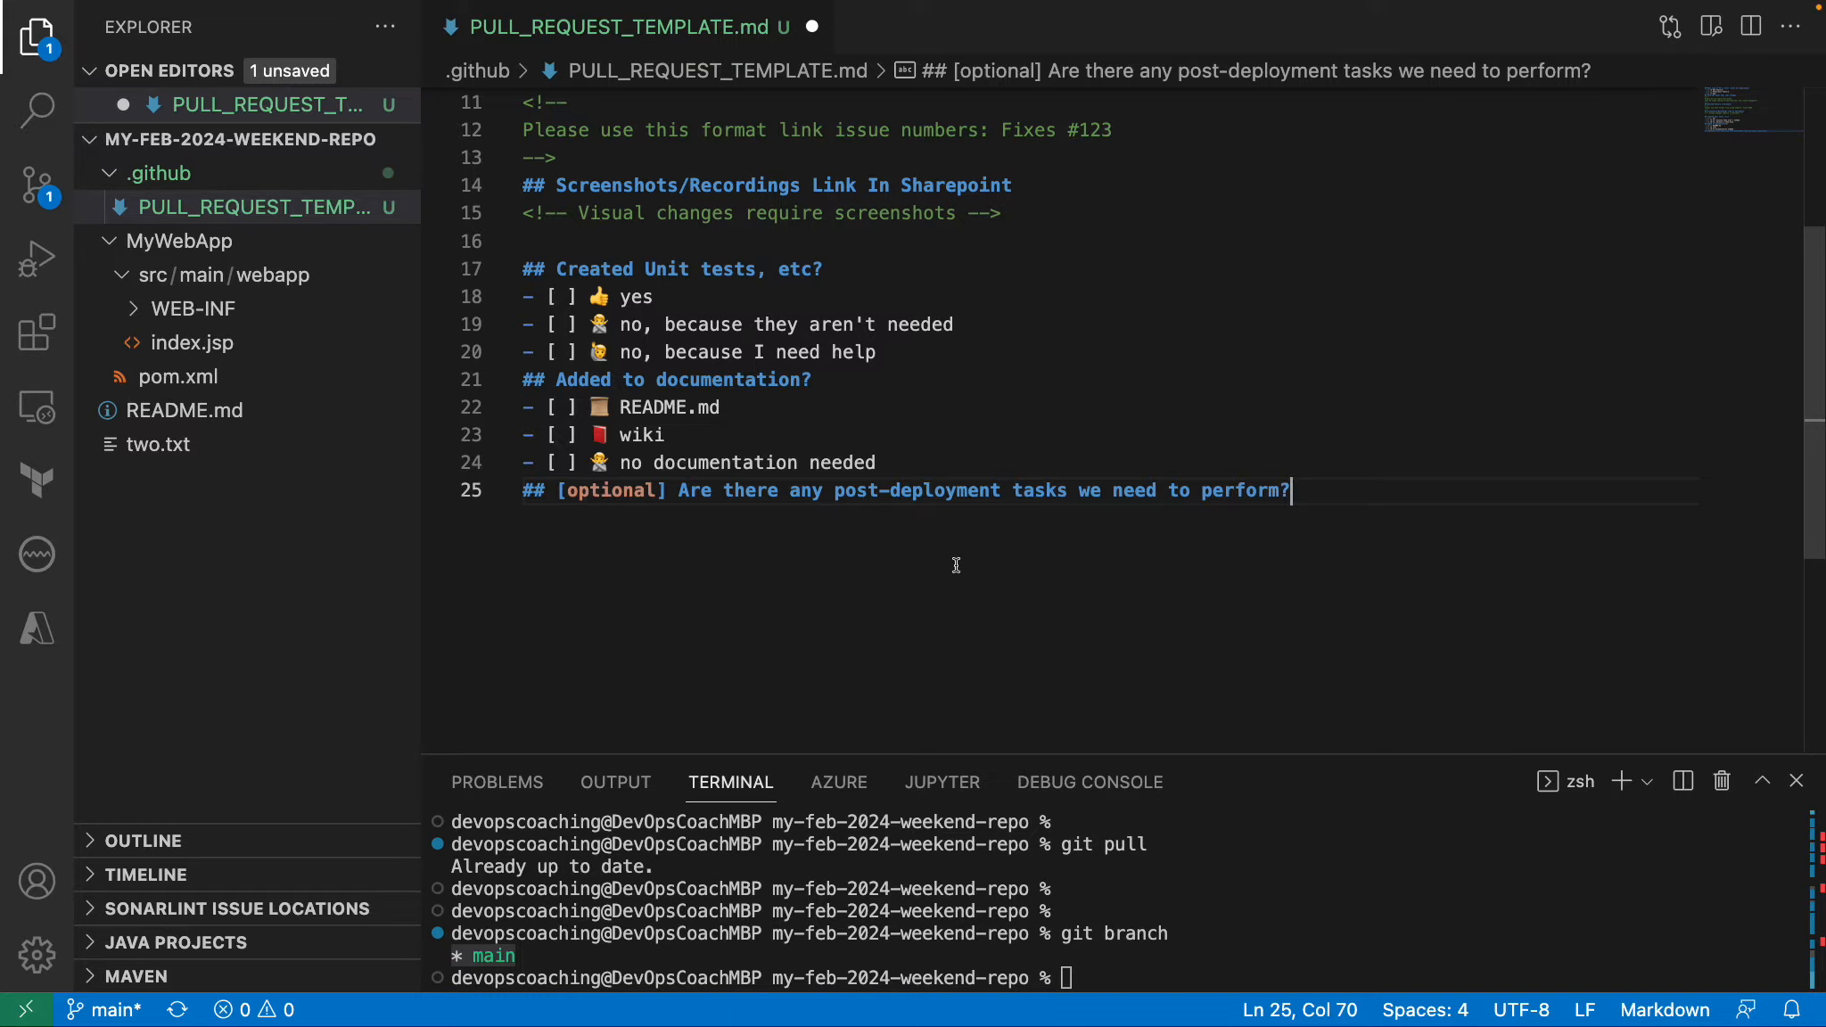
pyautogui.click(1006, 807)
pyautogui.press('super+s')
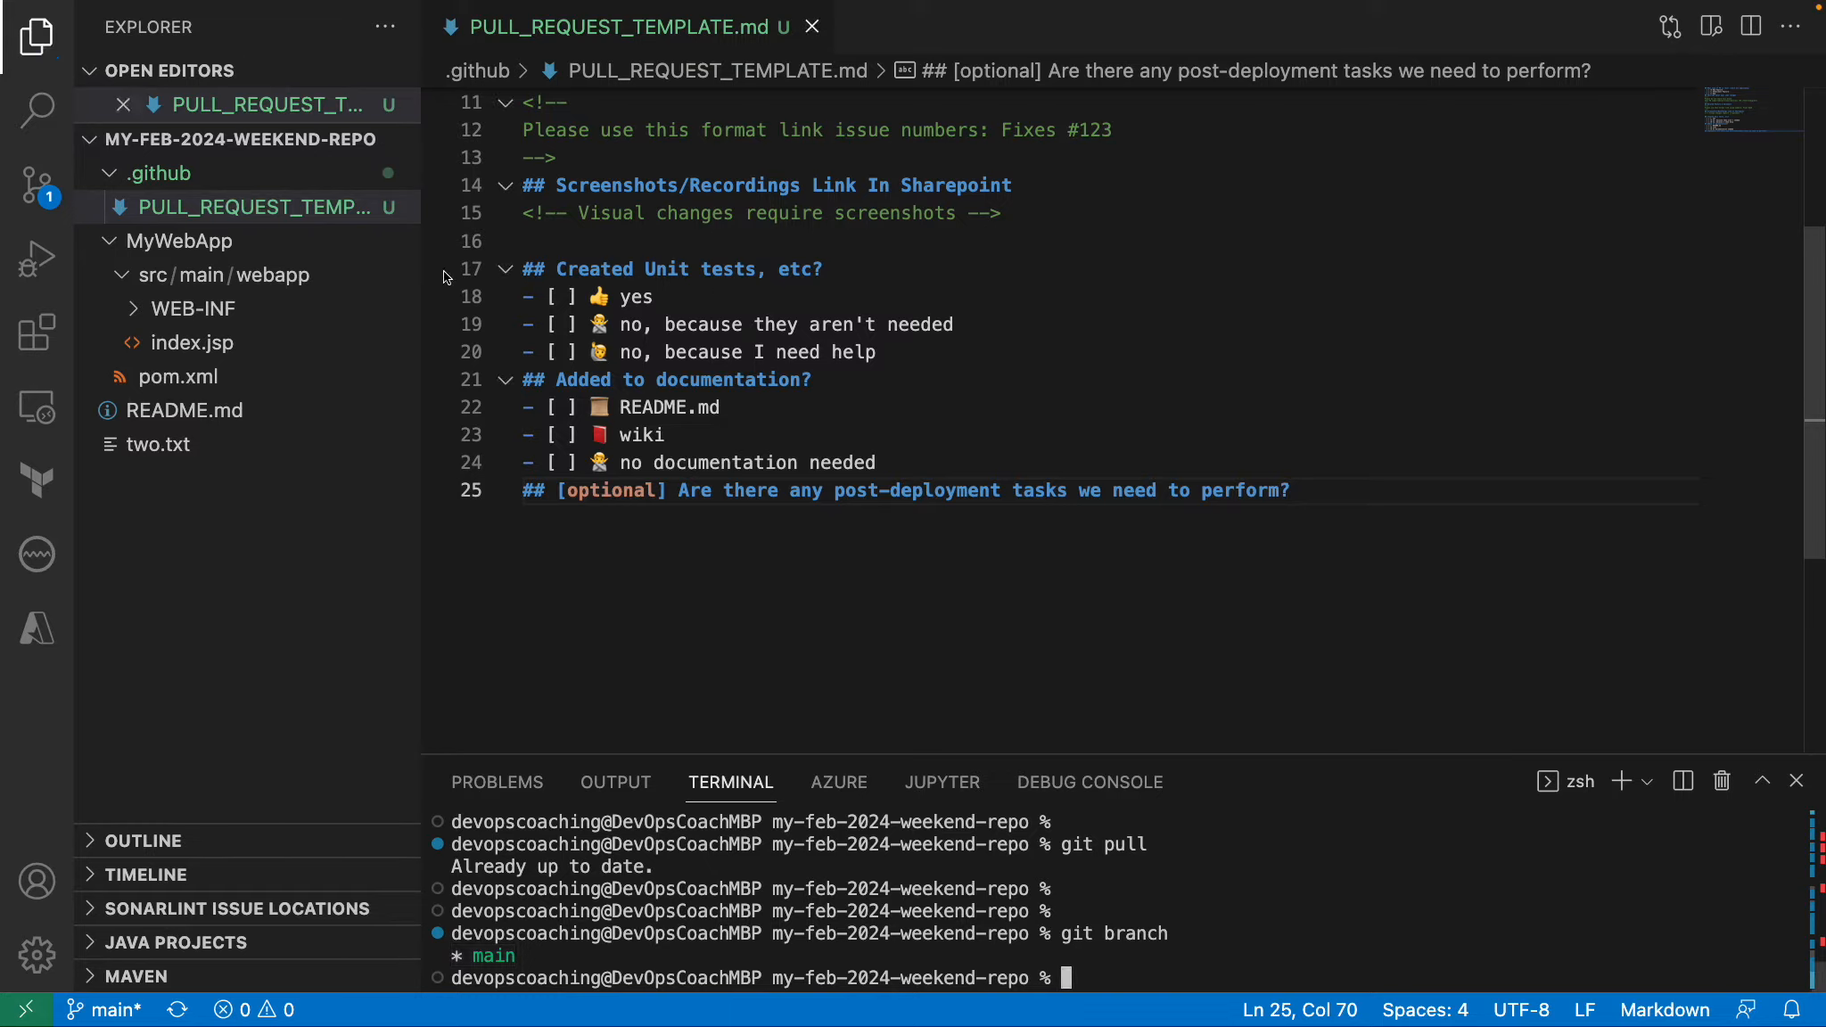
pyautogui.click(980, 238)
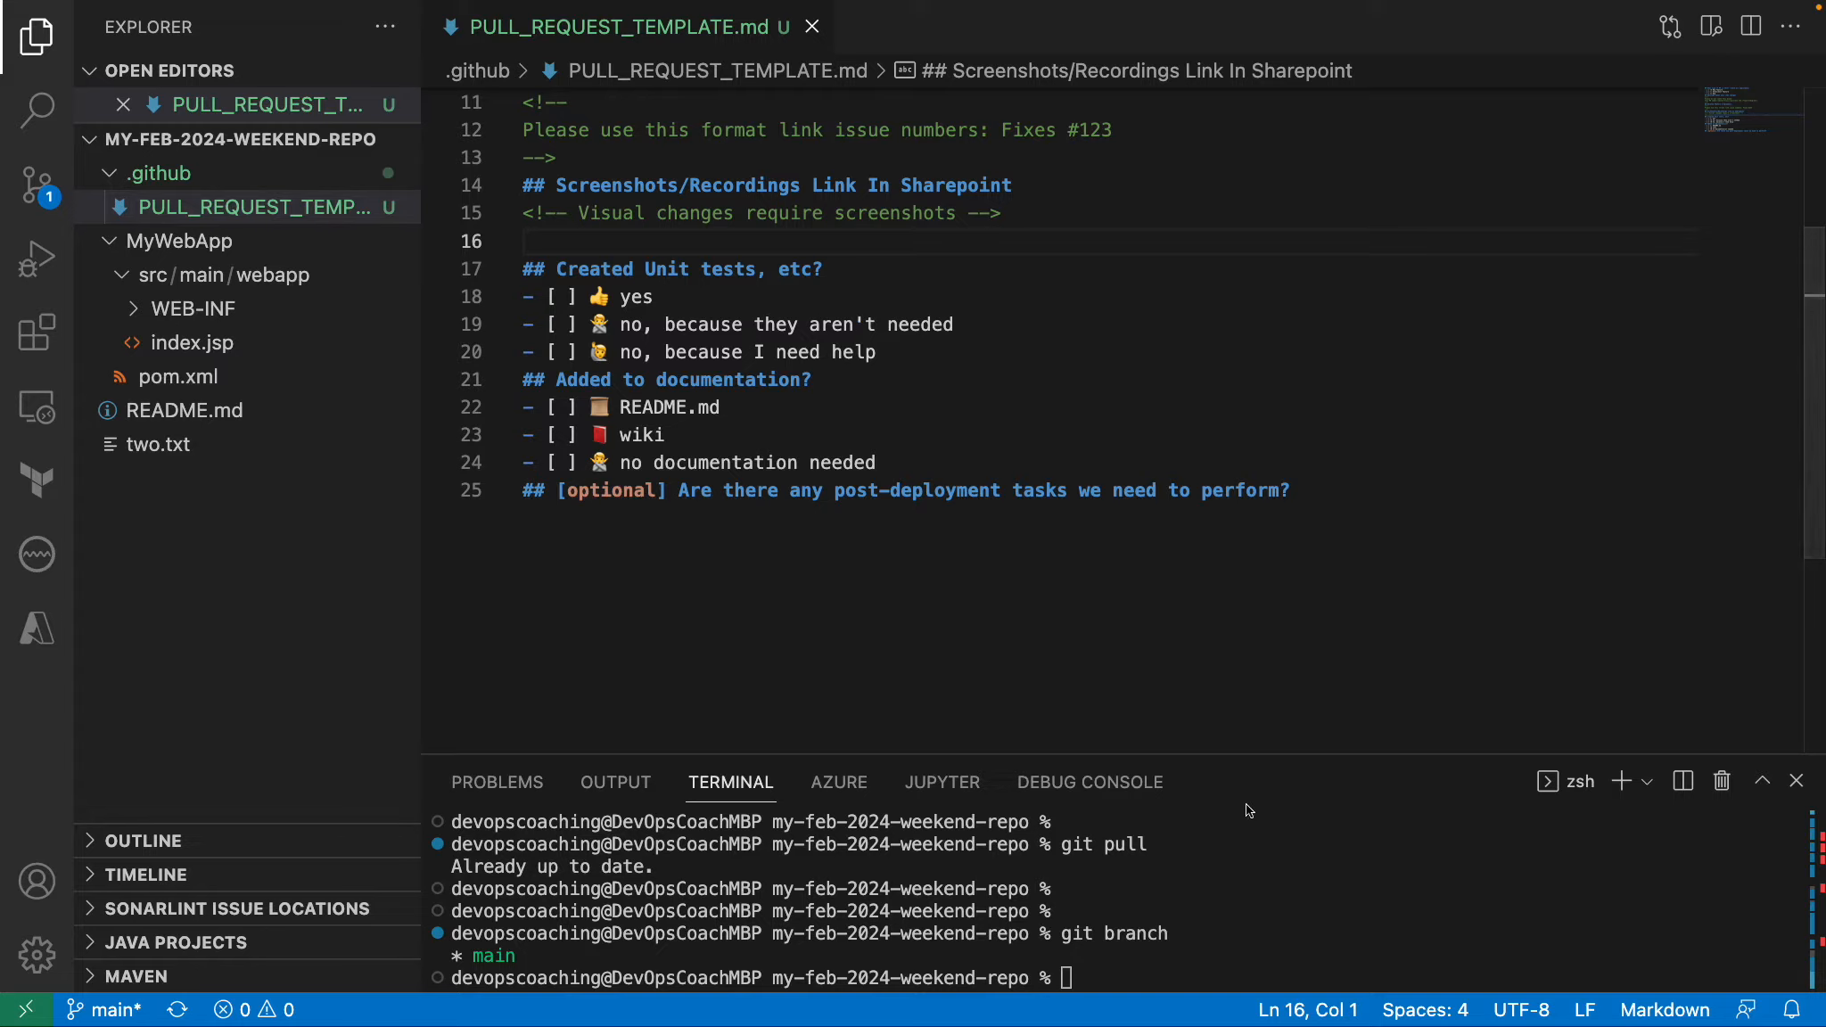
# Enlarge the terminal area and check the repository's pending changes with git status.
pyautogui.moveTo(1203, 754); pyautogui.dragTo(1200, 587)
pyautogui.write('git s')
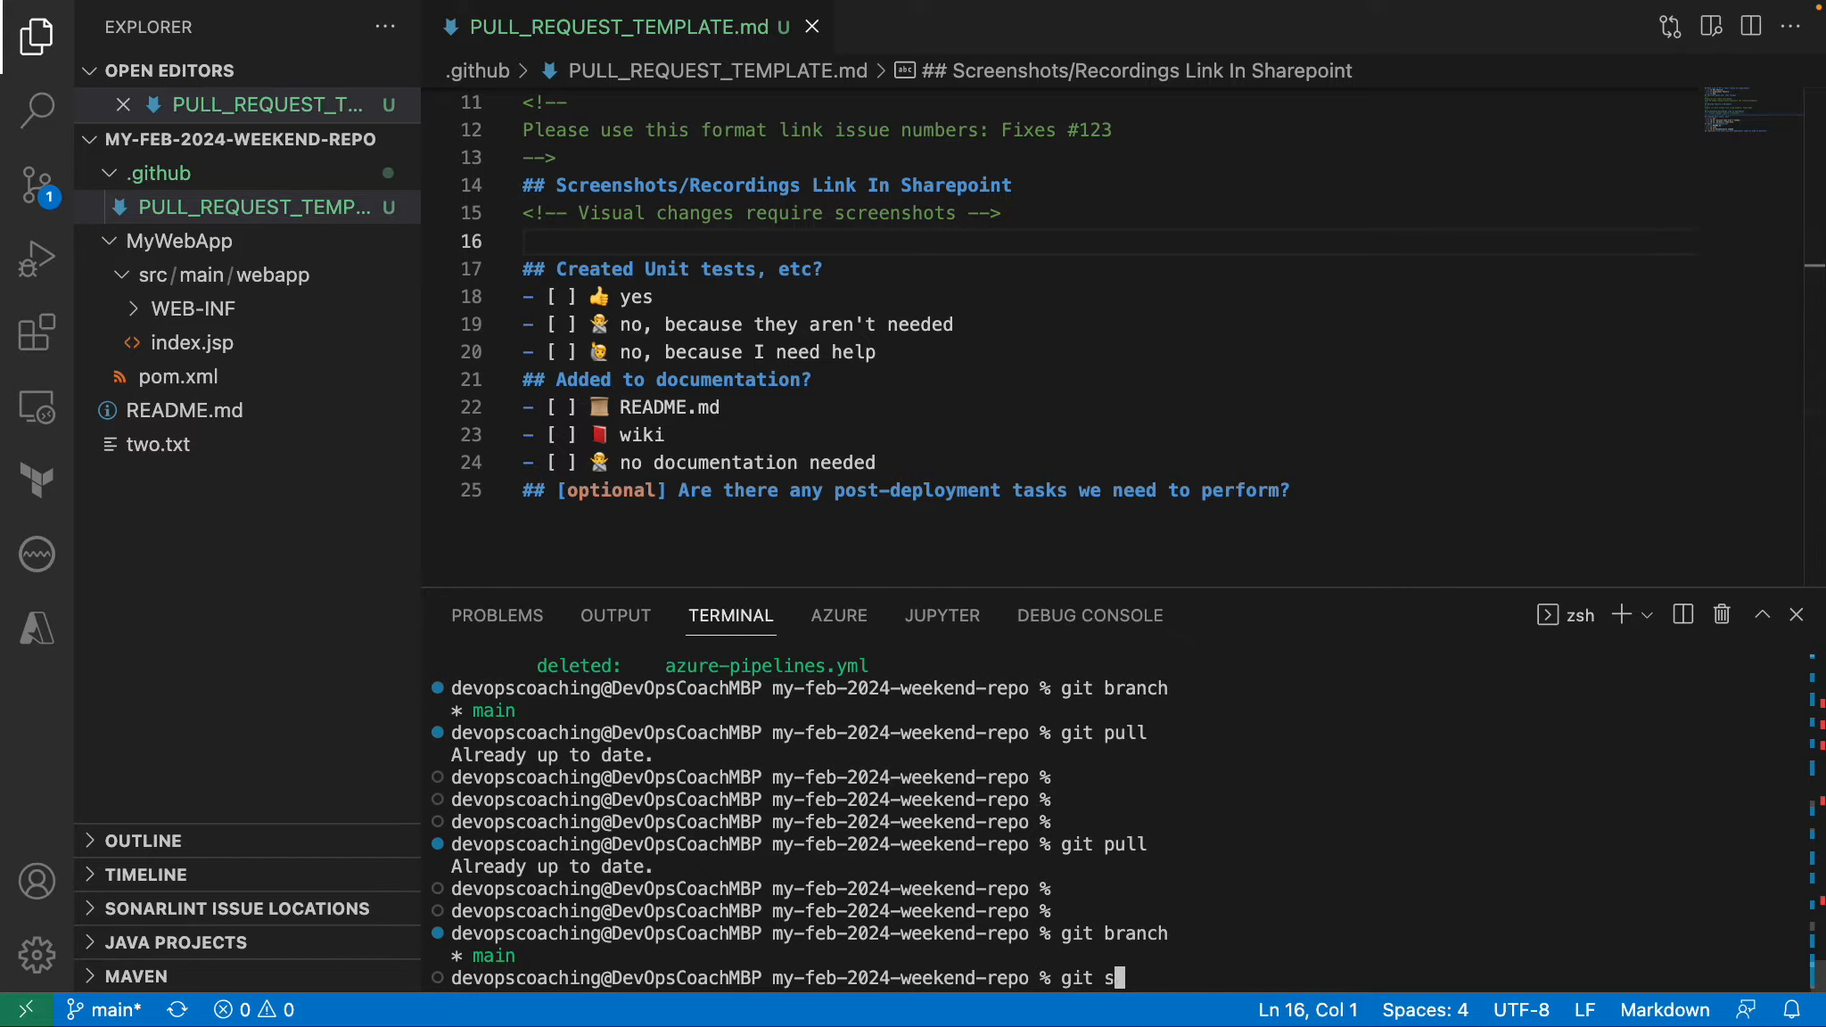
pyautogui.write('tatus')
pyautogui.press('Return')
# Stage the new directory with git add .github and recheck the staged changes with git status.
pyautogui.write('git')
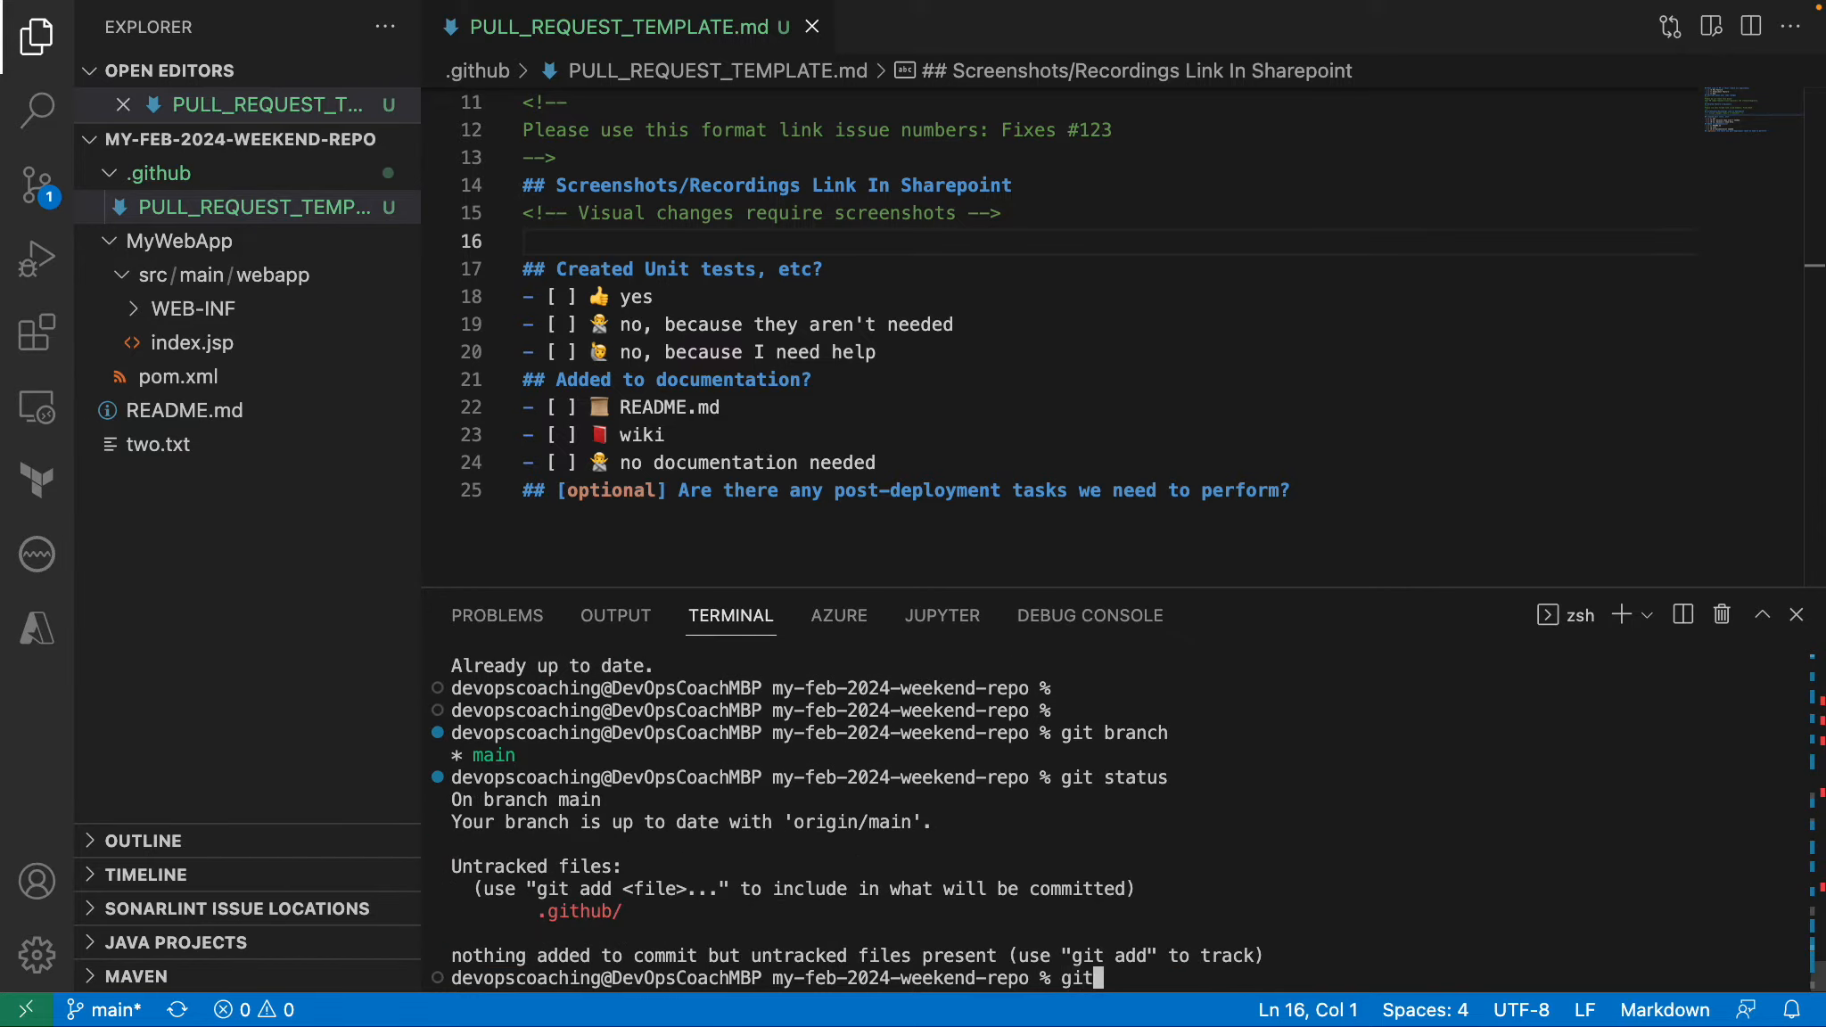
pyautogui.write(' add .github')
pyautogui.press('Return')
pyautogui.write('git status')
pyautogui.press('Return')
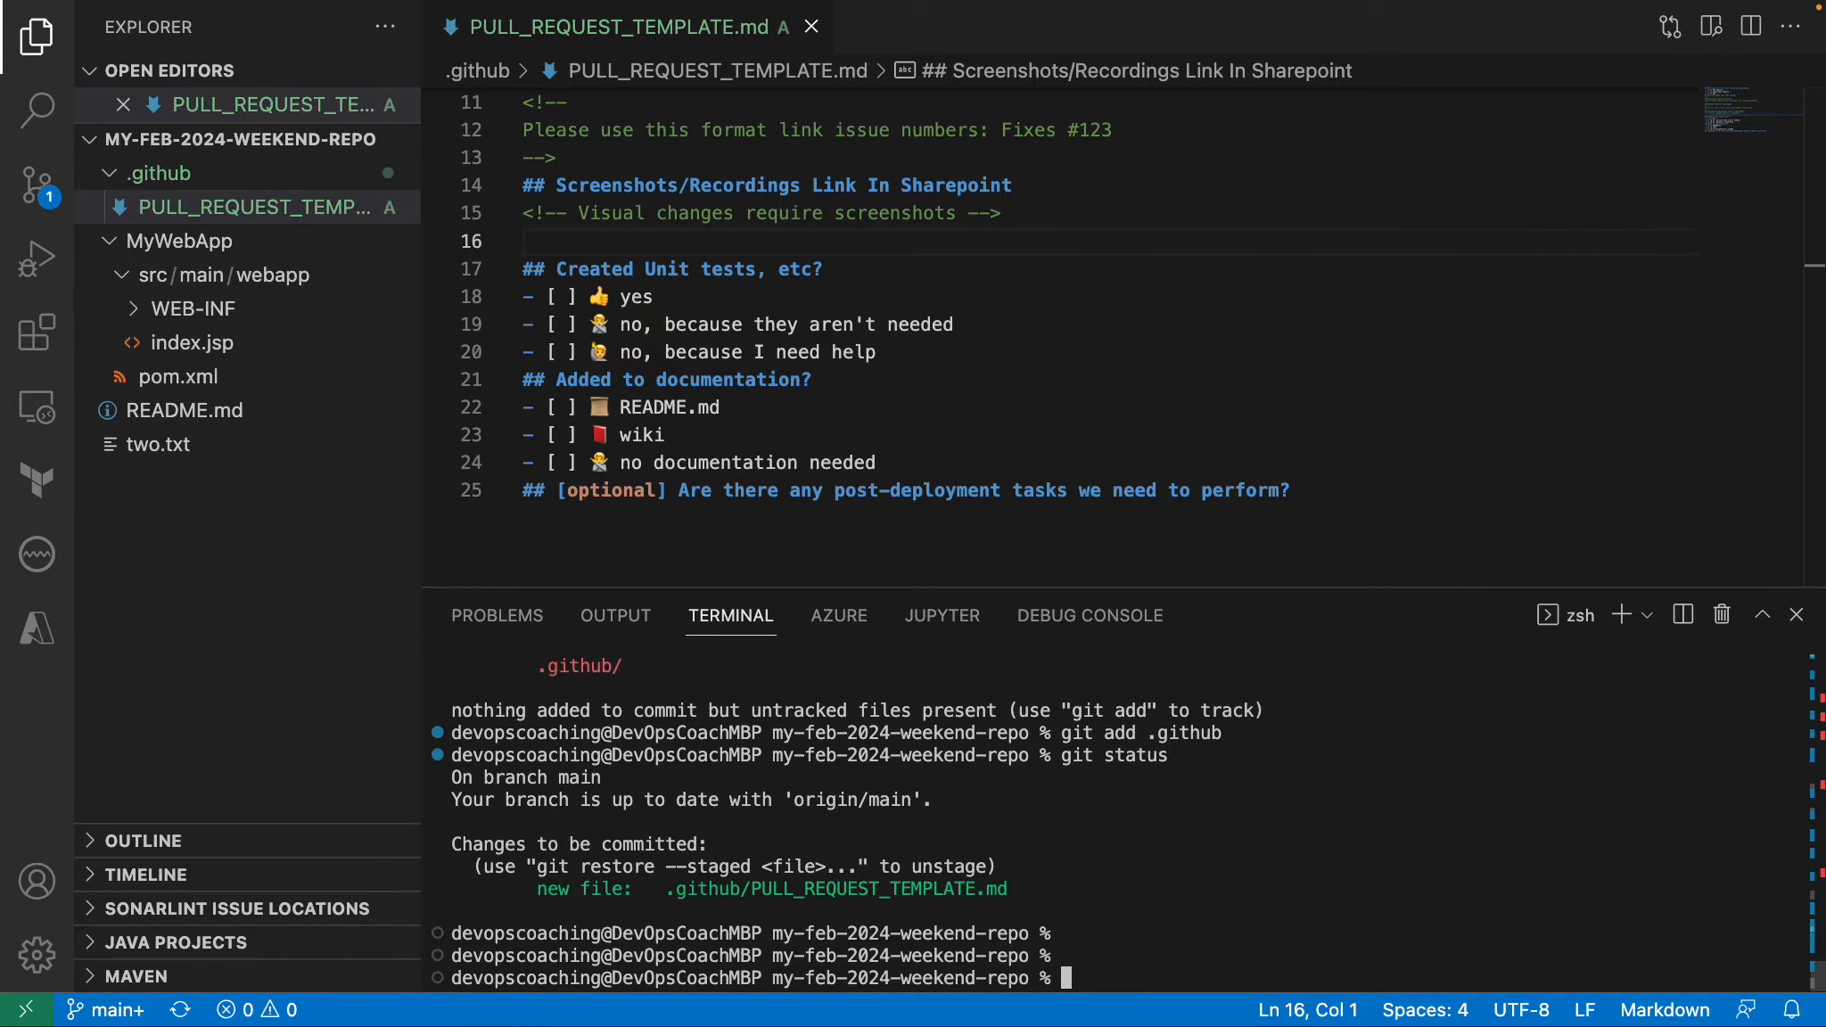
# Clear the terminal and commit the staged template file with the message "added PR template".
pyautogui.write('clear')
pyautogui.press('Return')
pyautogui.write('git com')
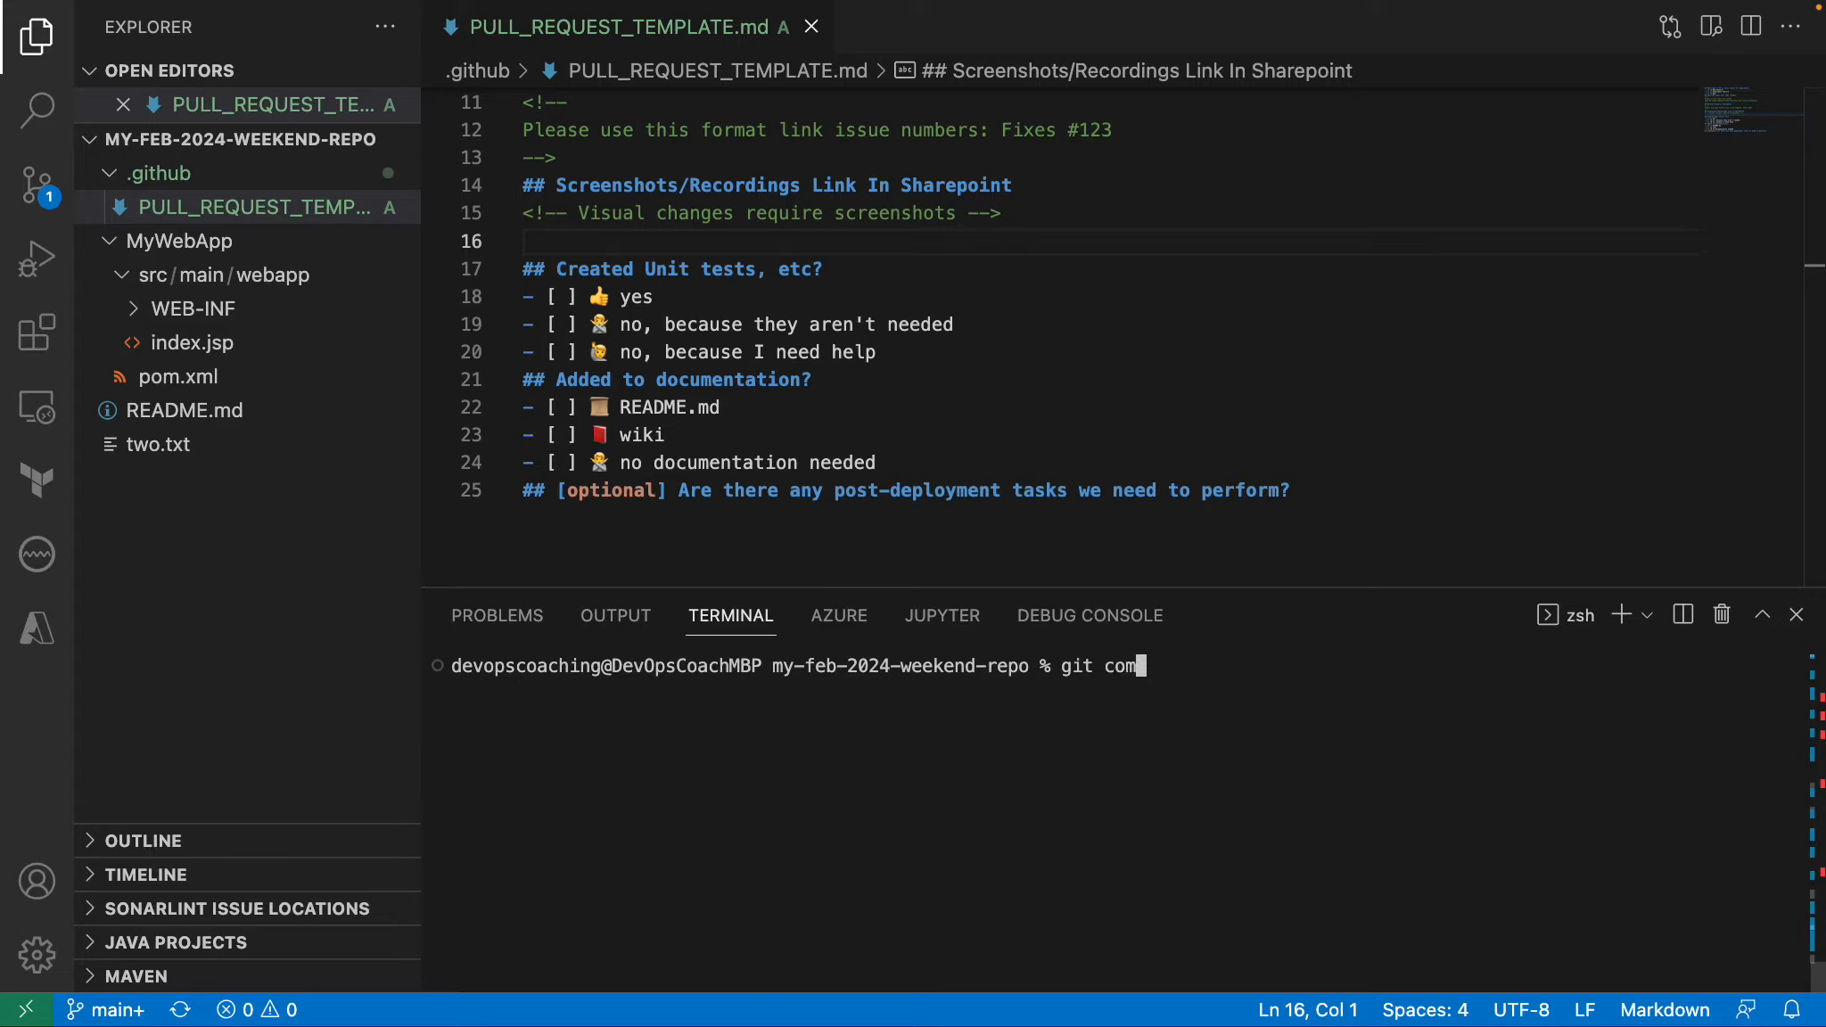
pyautogui.write('mit -m "ad"')
pyautogui.press('Left')
pyautogui.write('added PR templa')
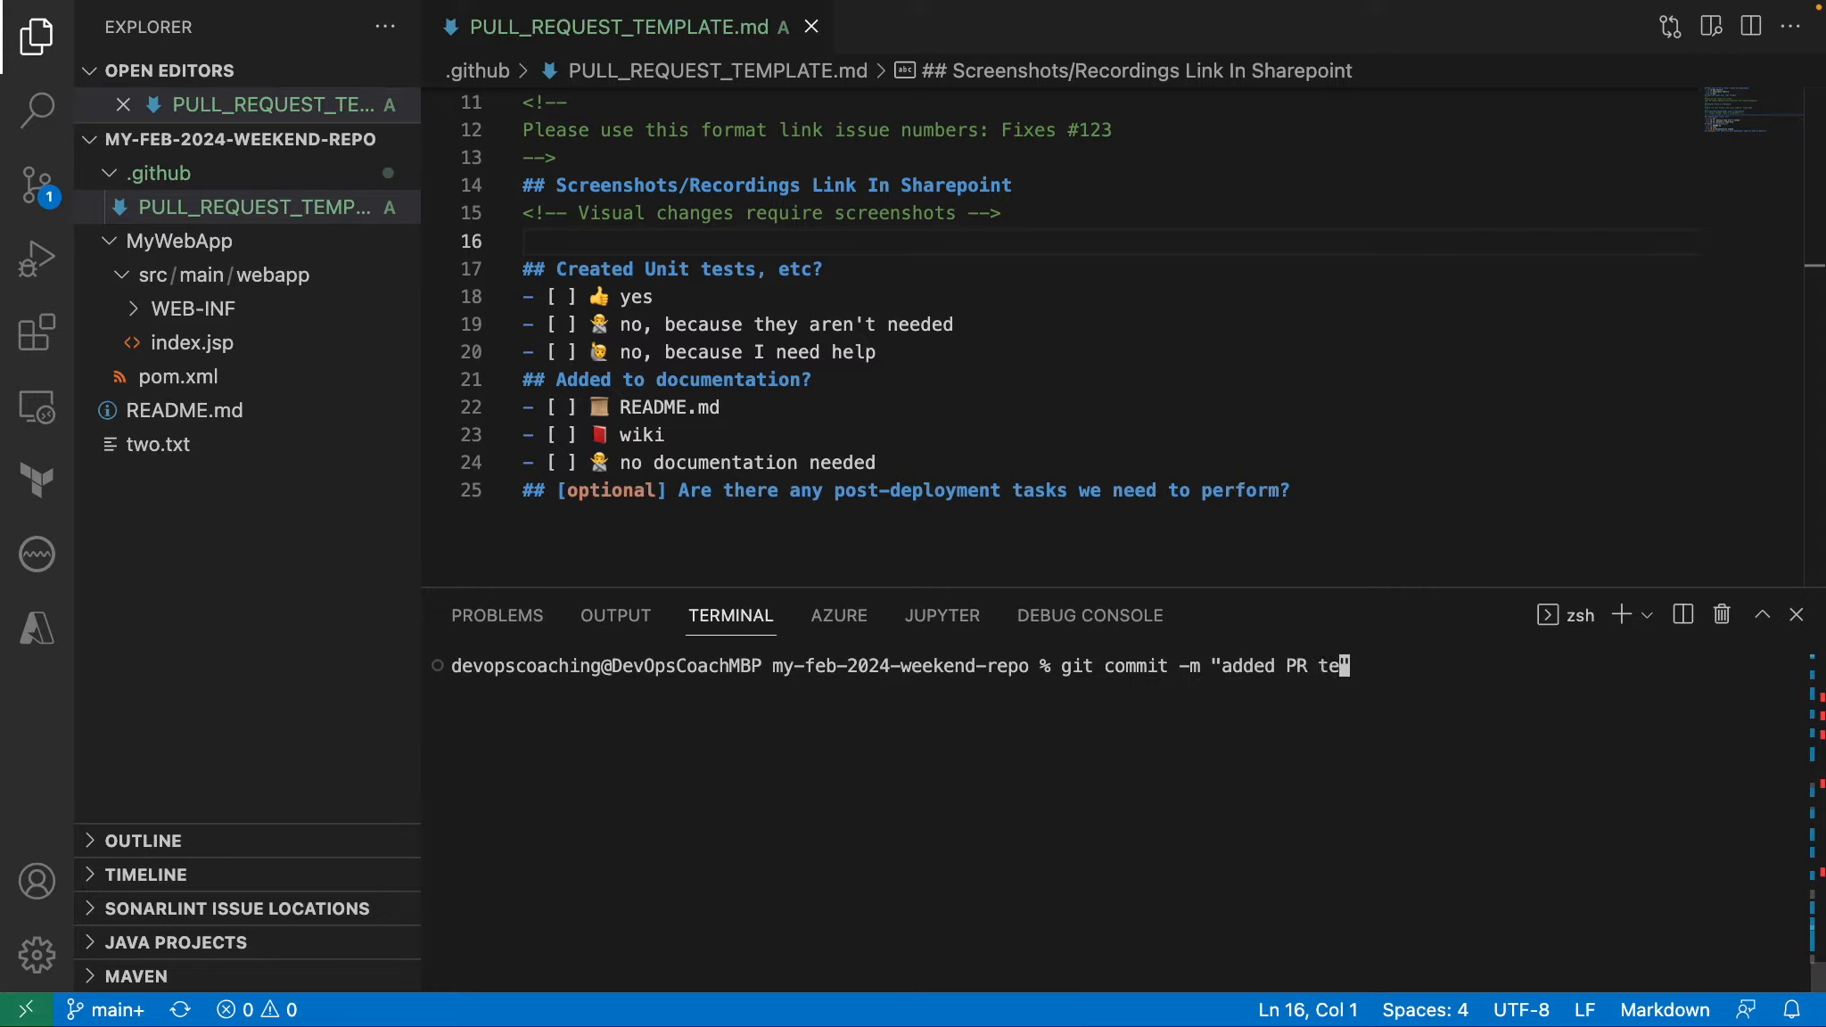
pyautogui.write('te')
pyautogui.press('Return')
# Push the commit to the remote repository with git push and clear the terminal.
pyautogui.write('git ')
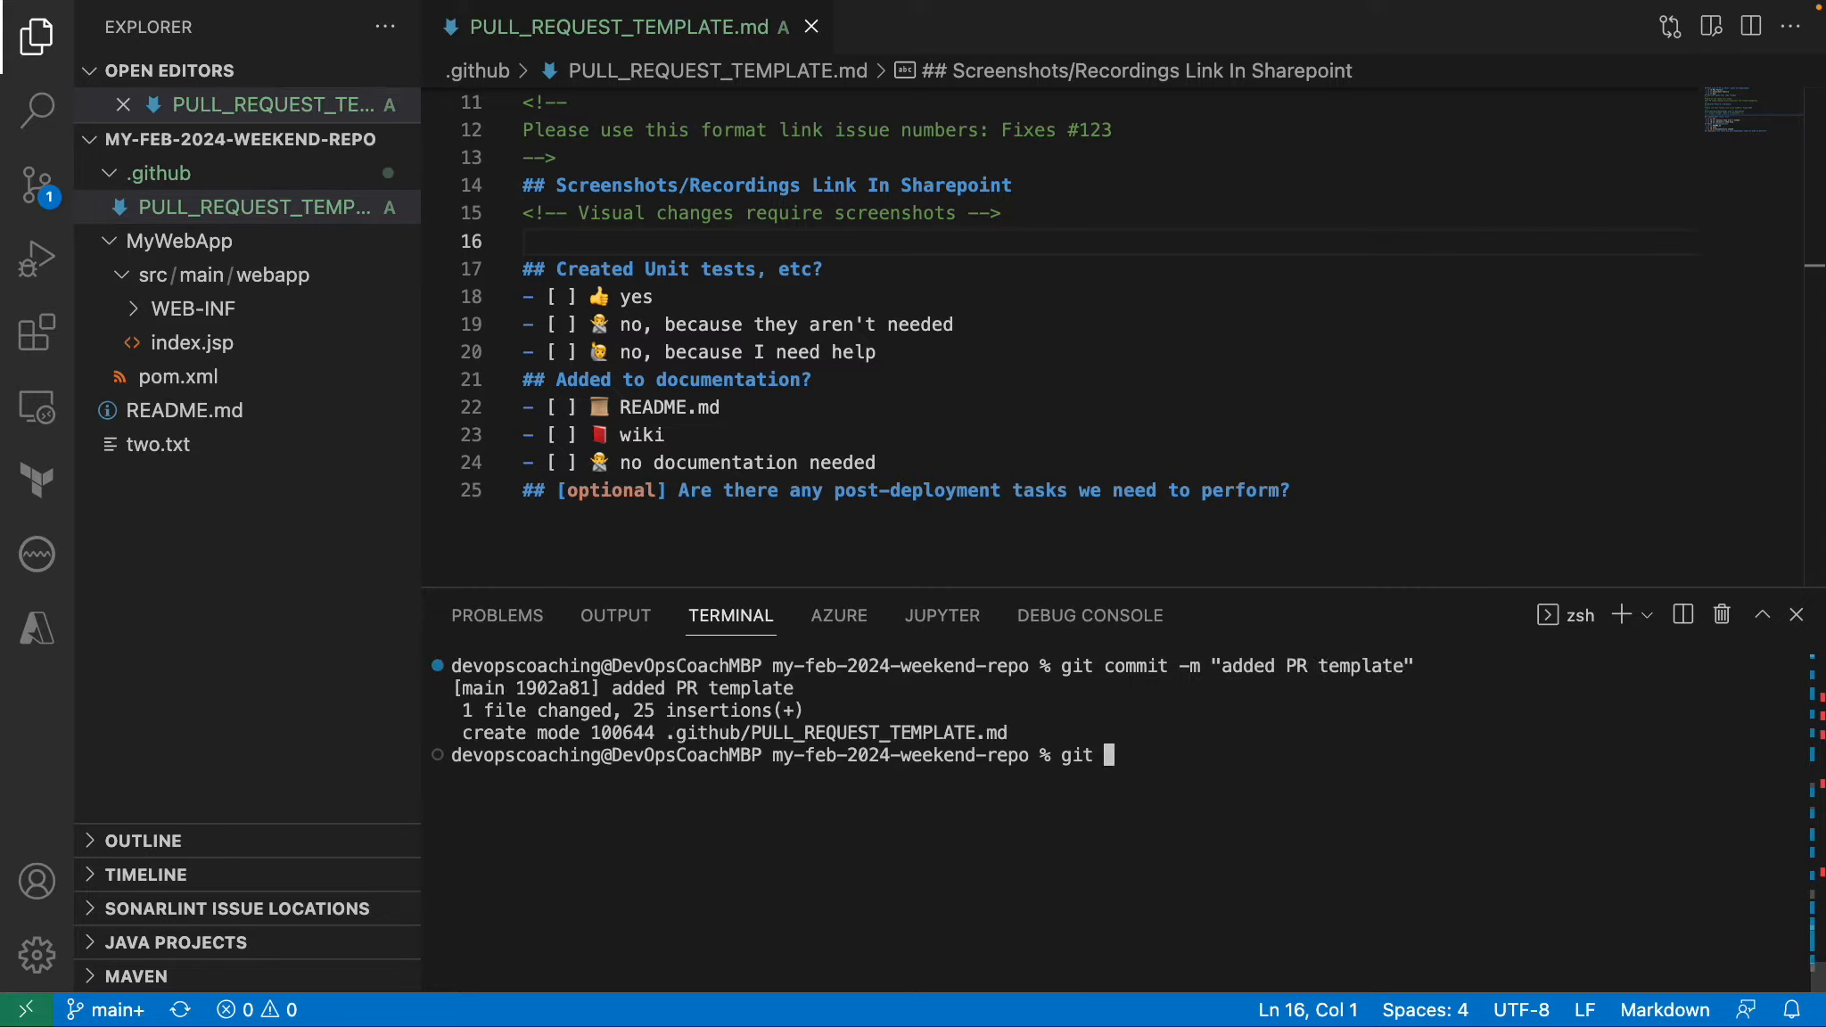
pyautogui.write('push')
pyautogui.press('Return')
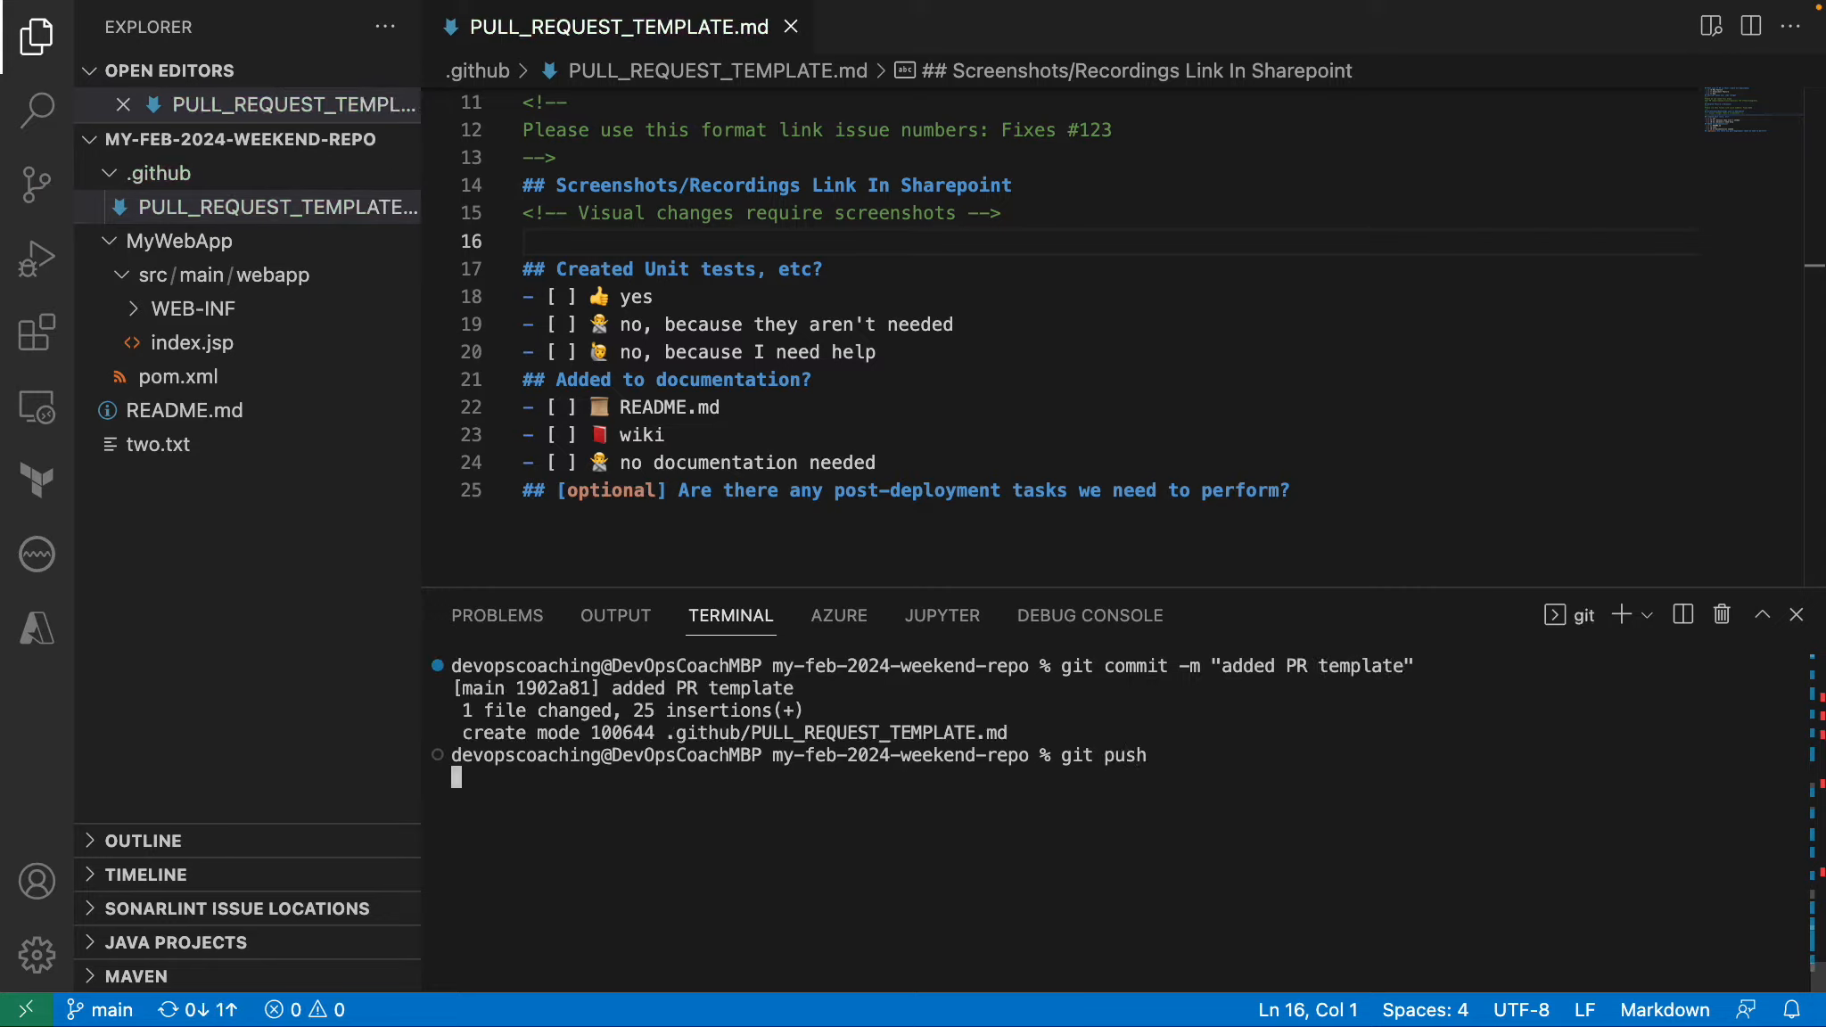
pyautogui.write('clear')
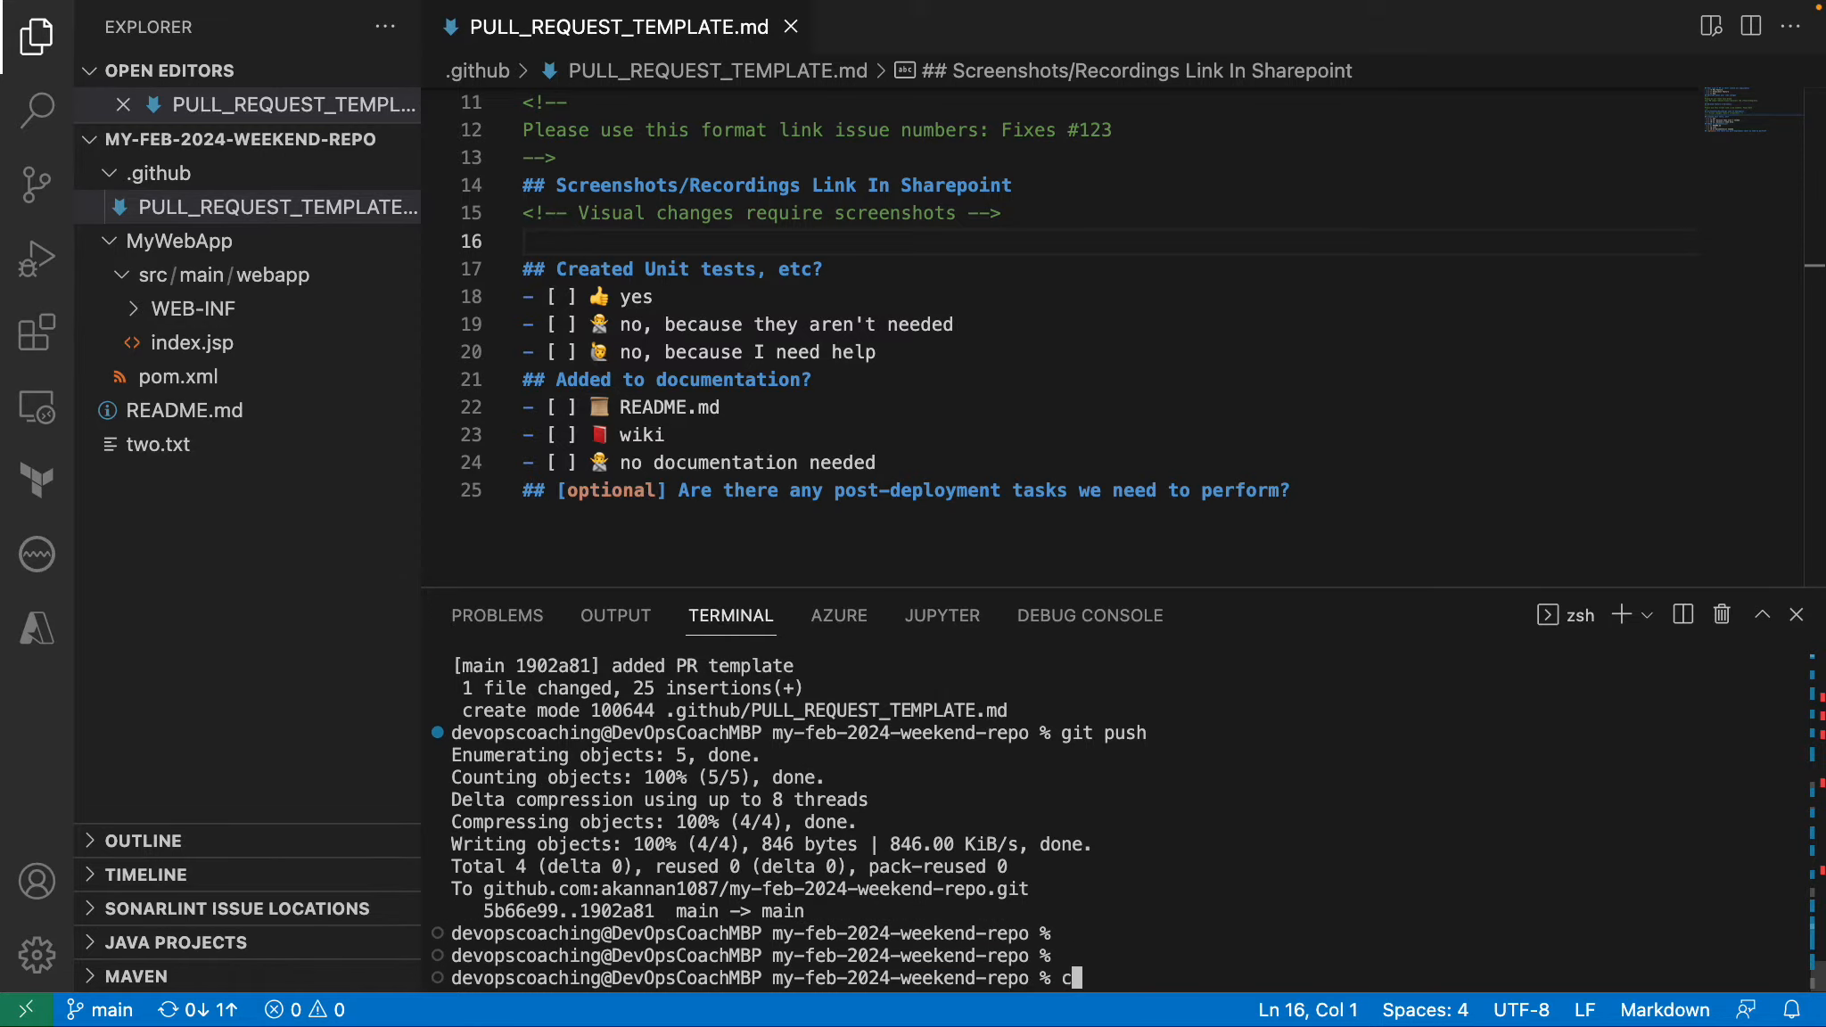
pyautogui.press('Return')
pyautogui.press('Return')
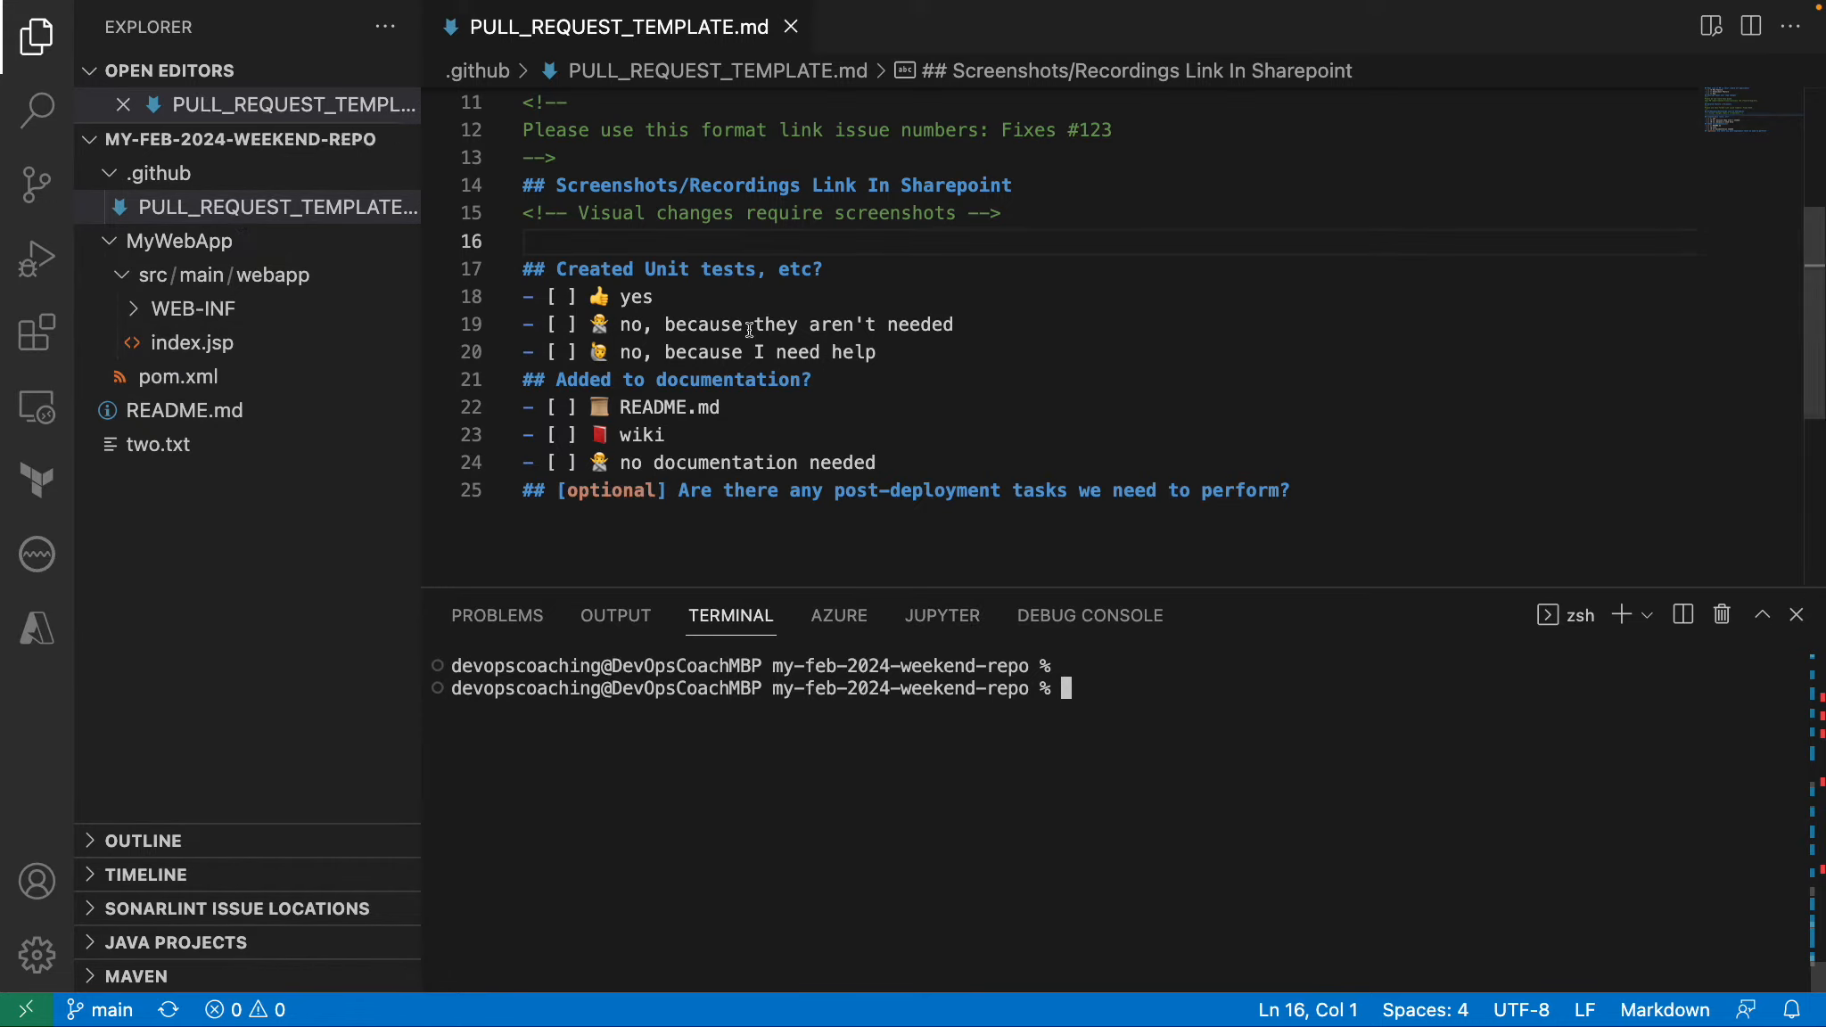
# Switch to Chrome and reload the my-feb-2024-weekend-repo page on GitHub to check for the pushed .github directory.
pyautogui.press('super+Tab')
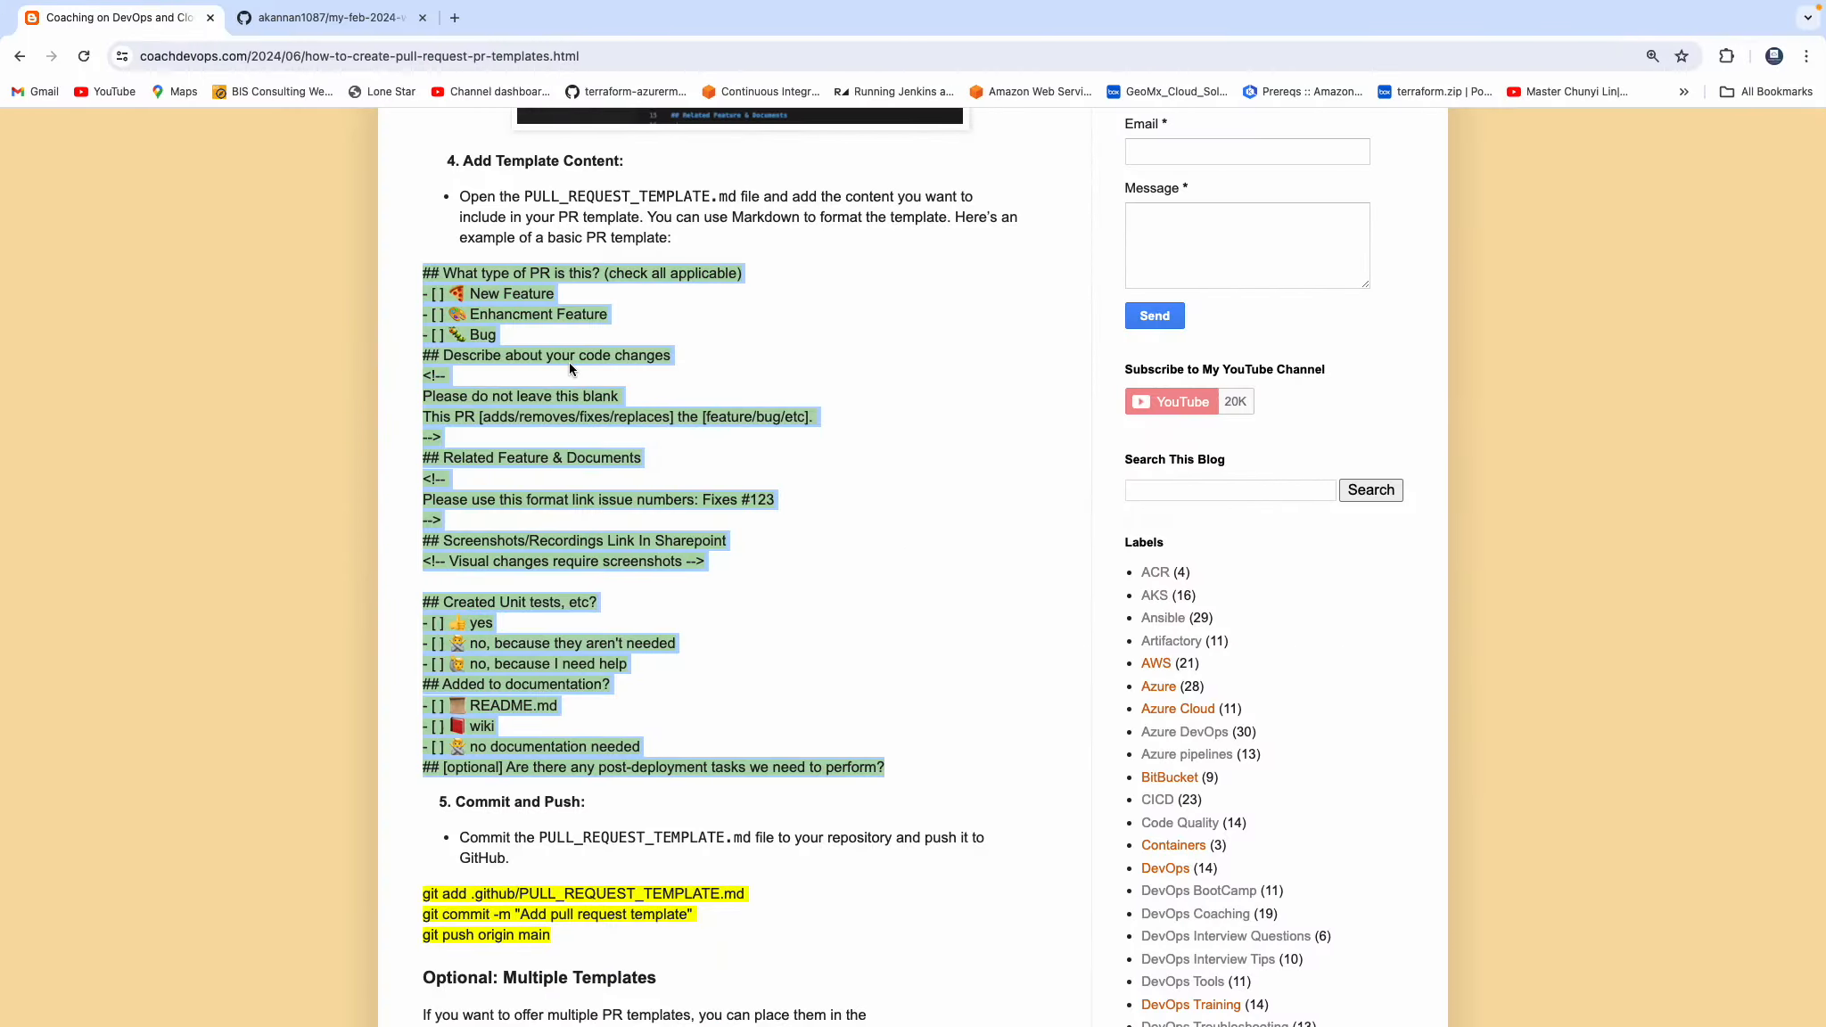
pyautogui.click(325, 17)
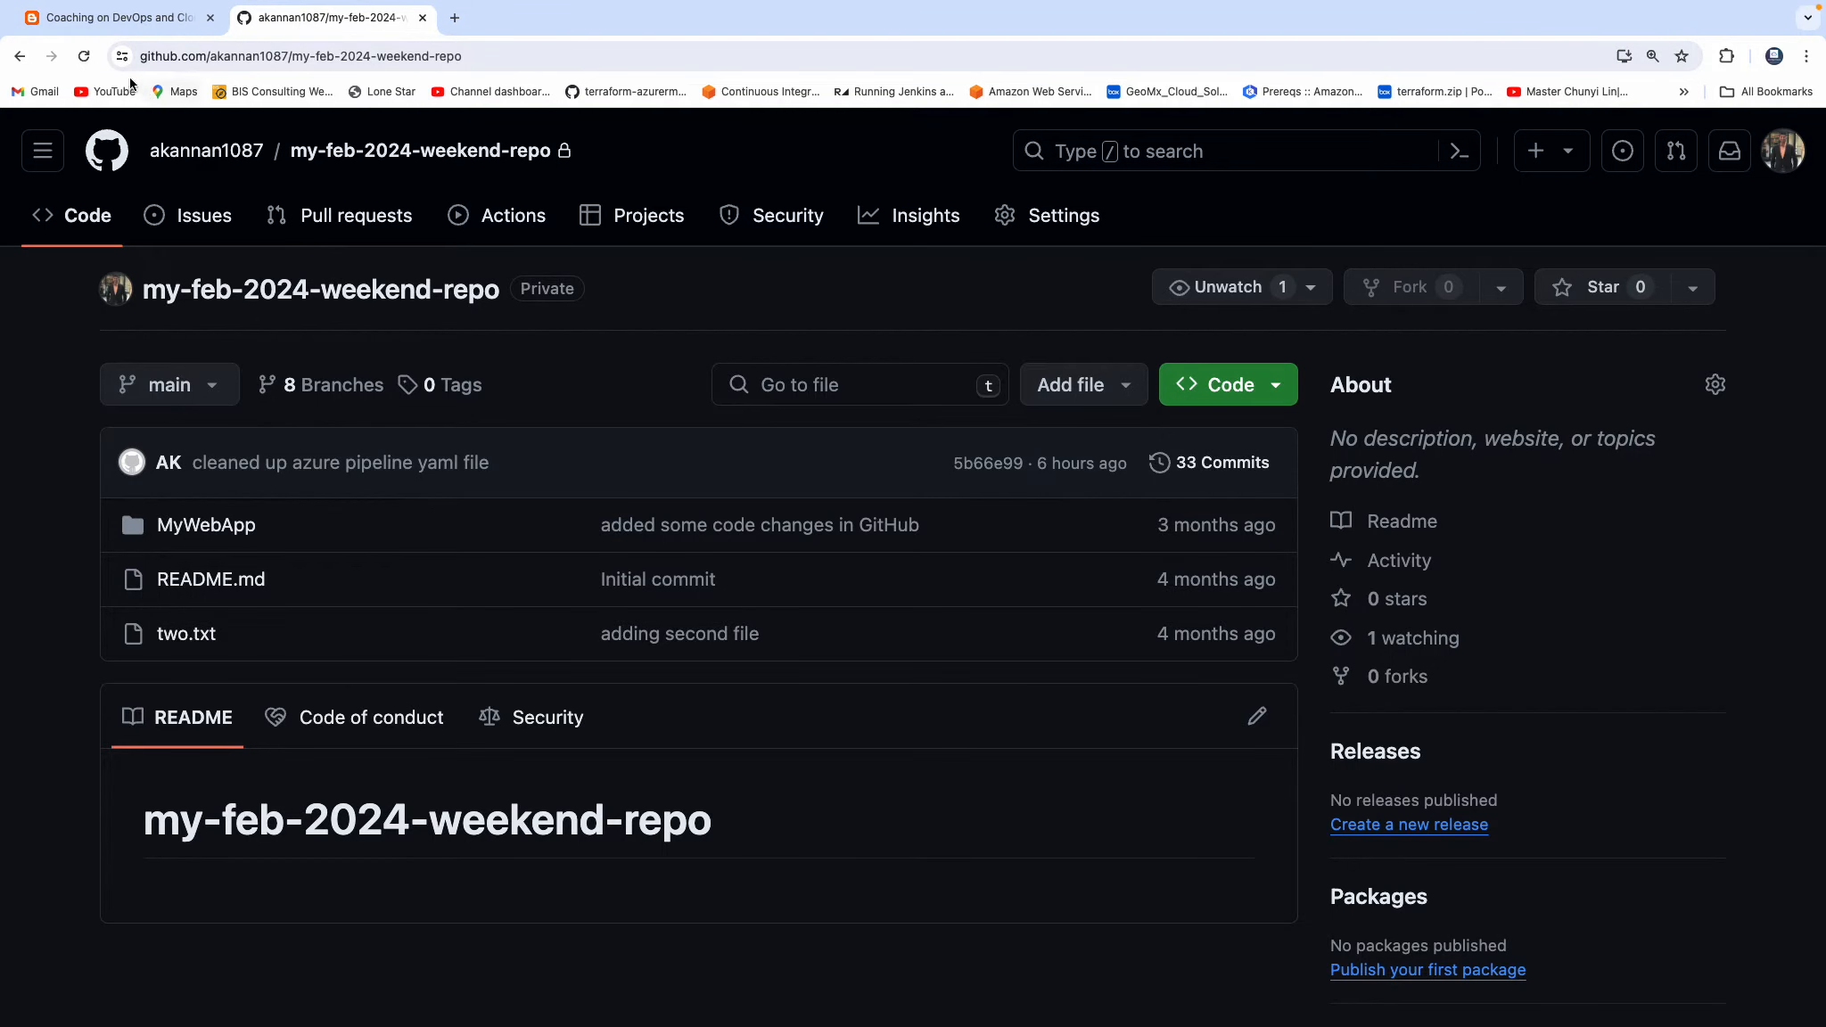
pyautogui.click(83, 56)
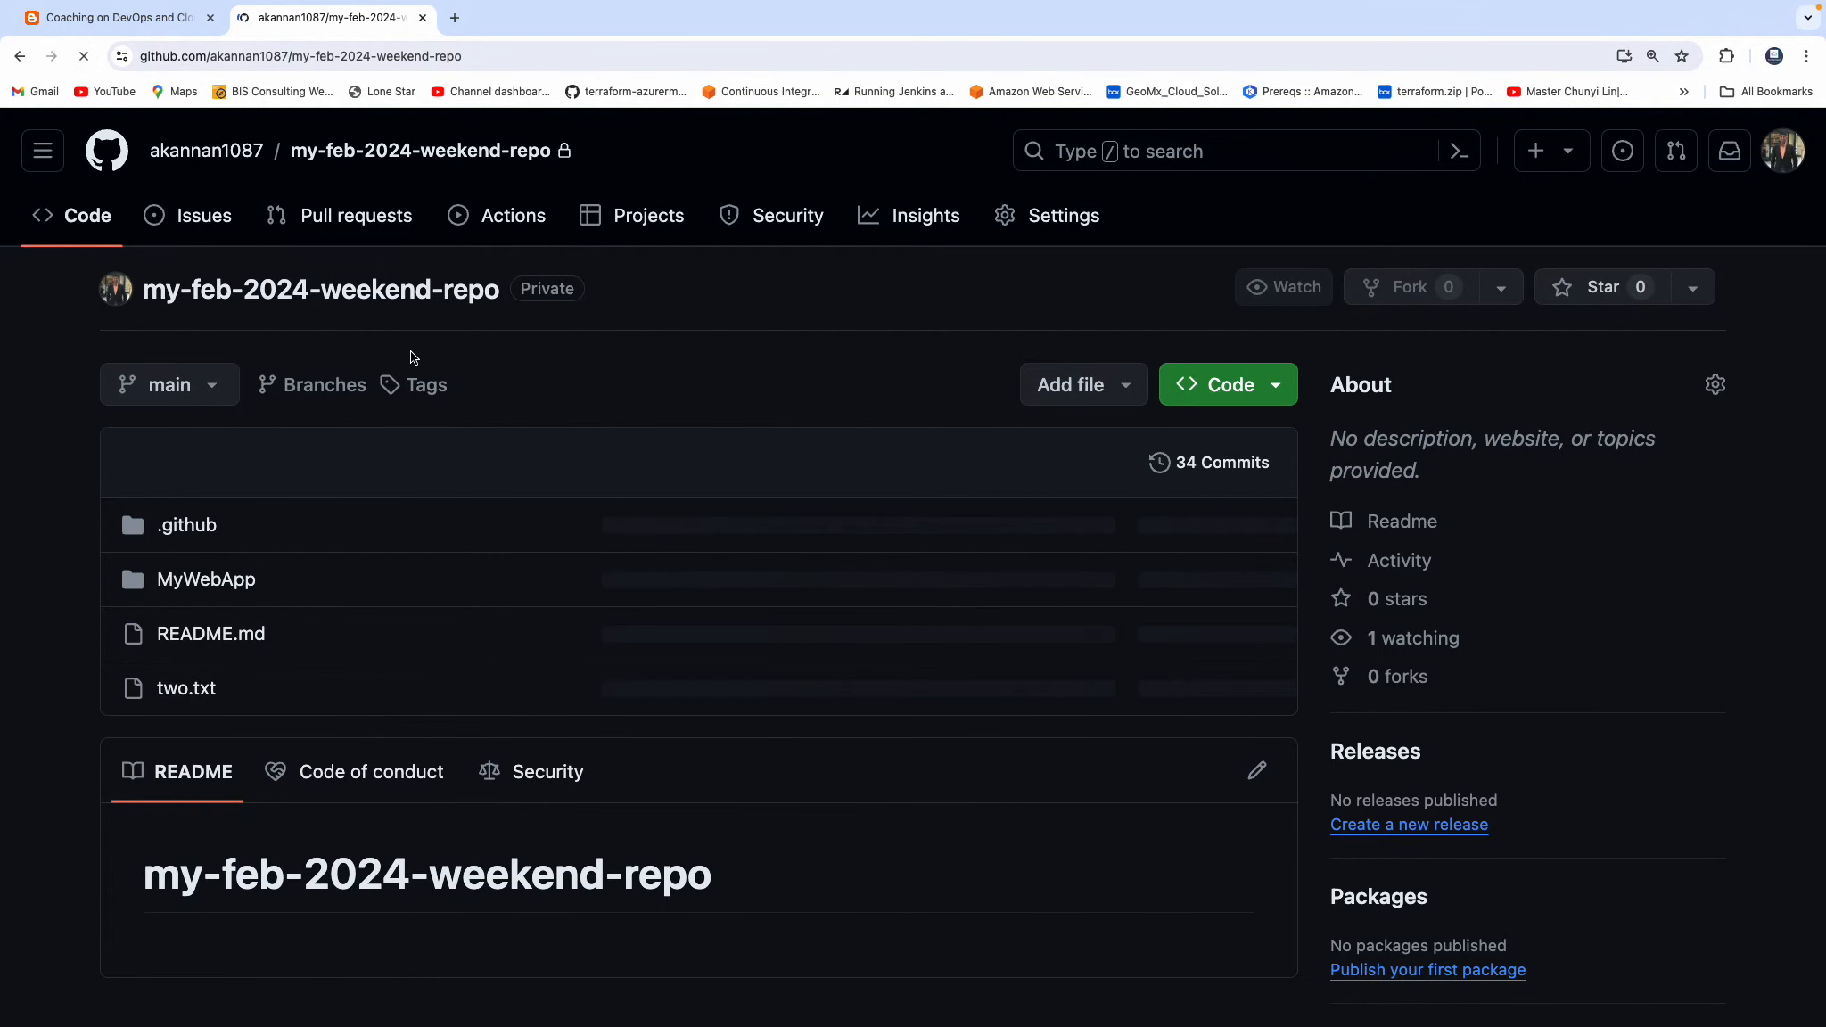
# Review .github/PULL_REQUEST_TEMPLATE.md on GitHub, return to the repository root and reopen the blog article on PR templates.
pyautogui.click(200, 530)
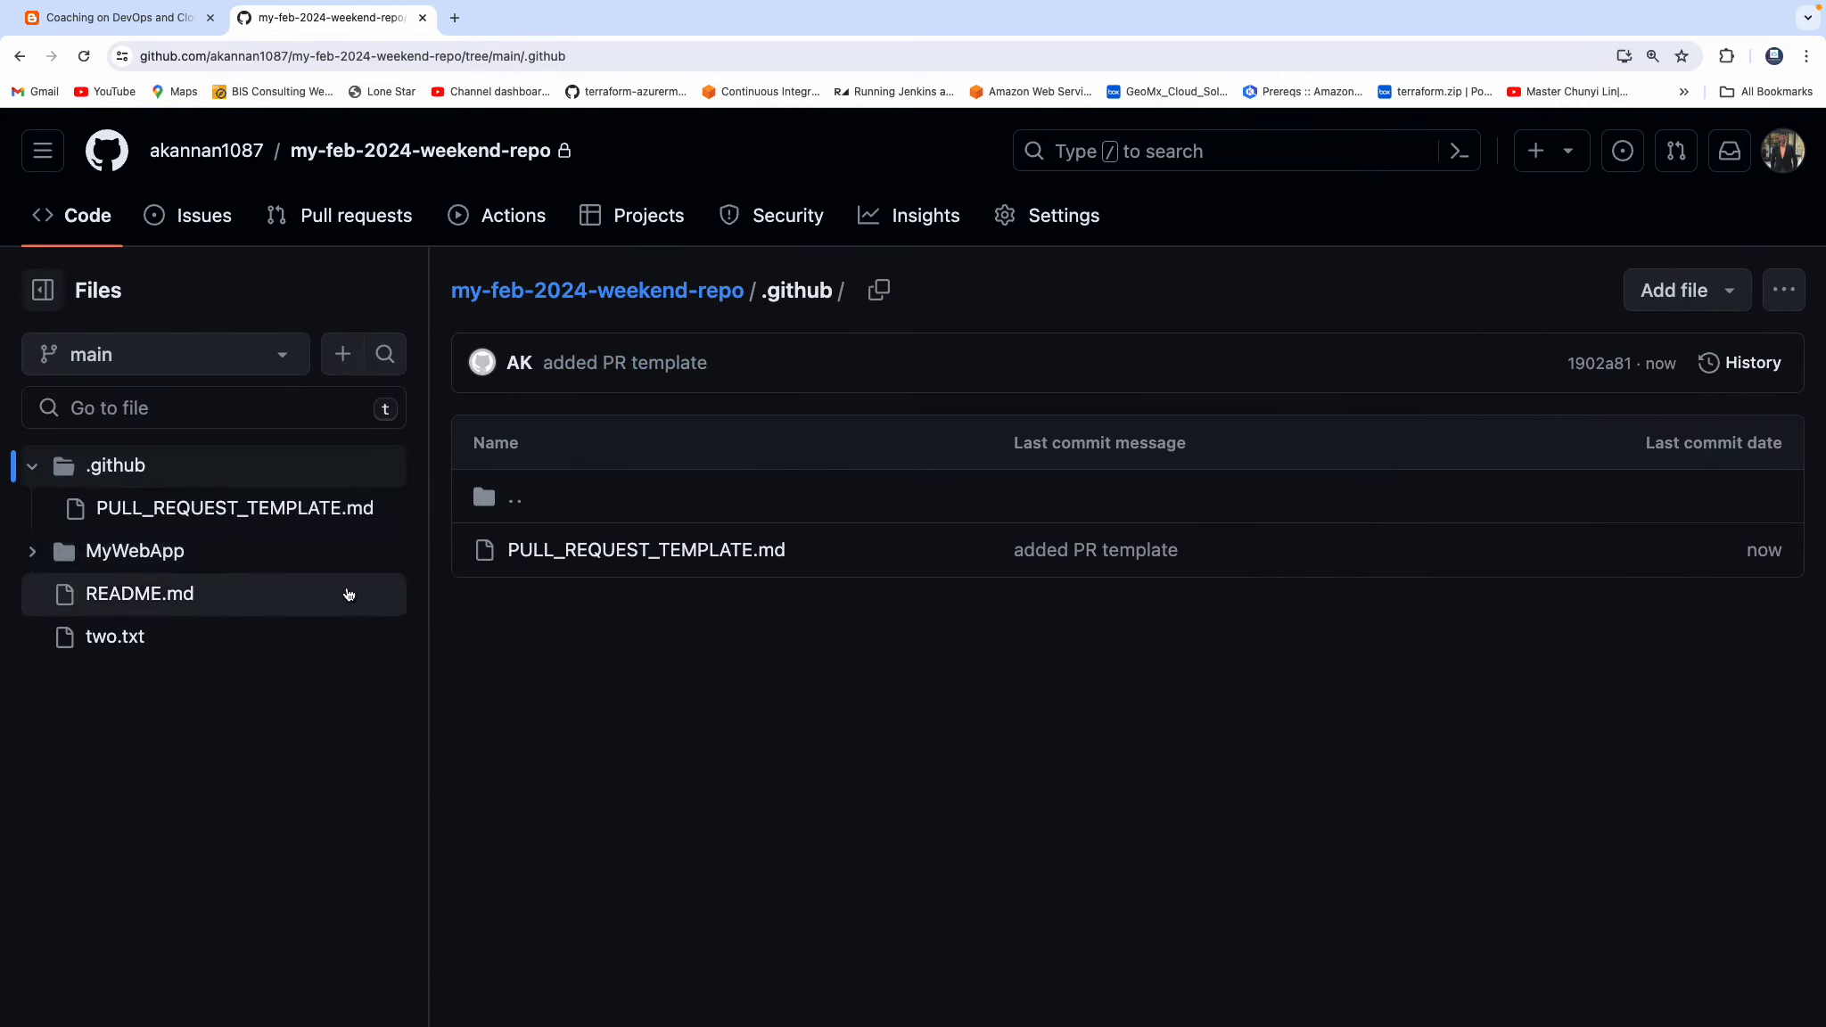
pyautogui.click(269, 514)
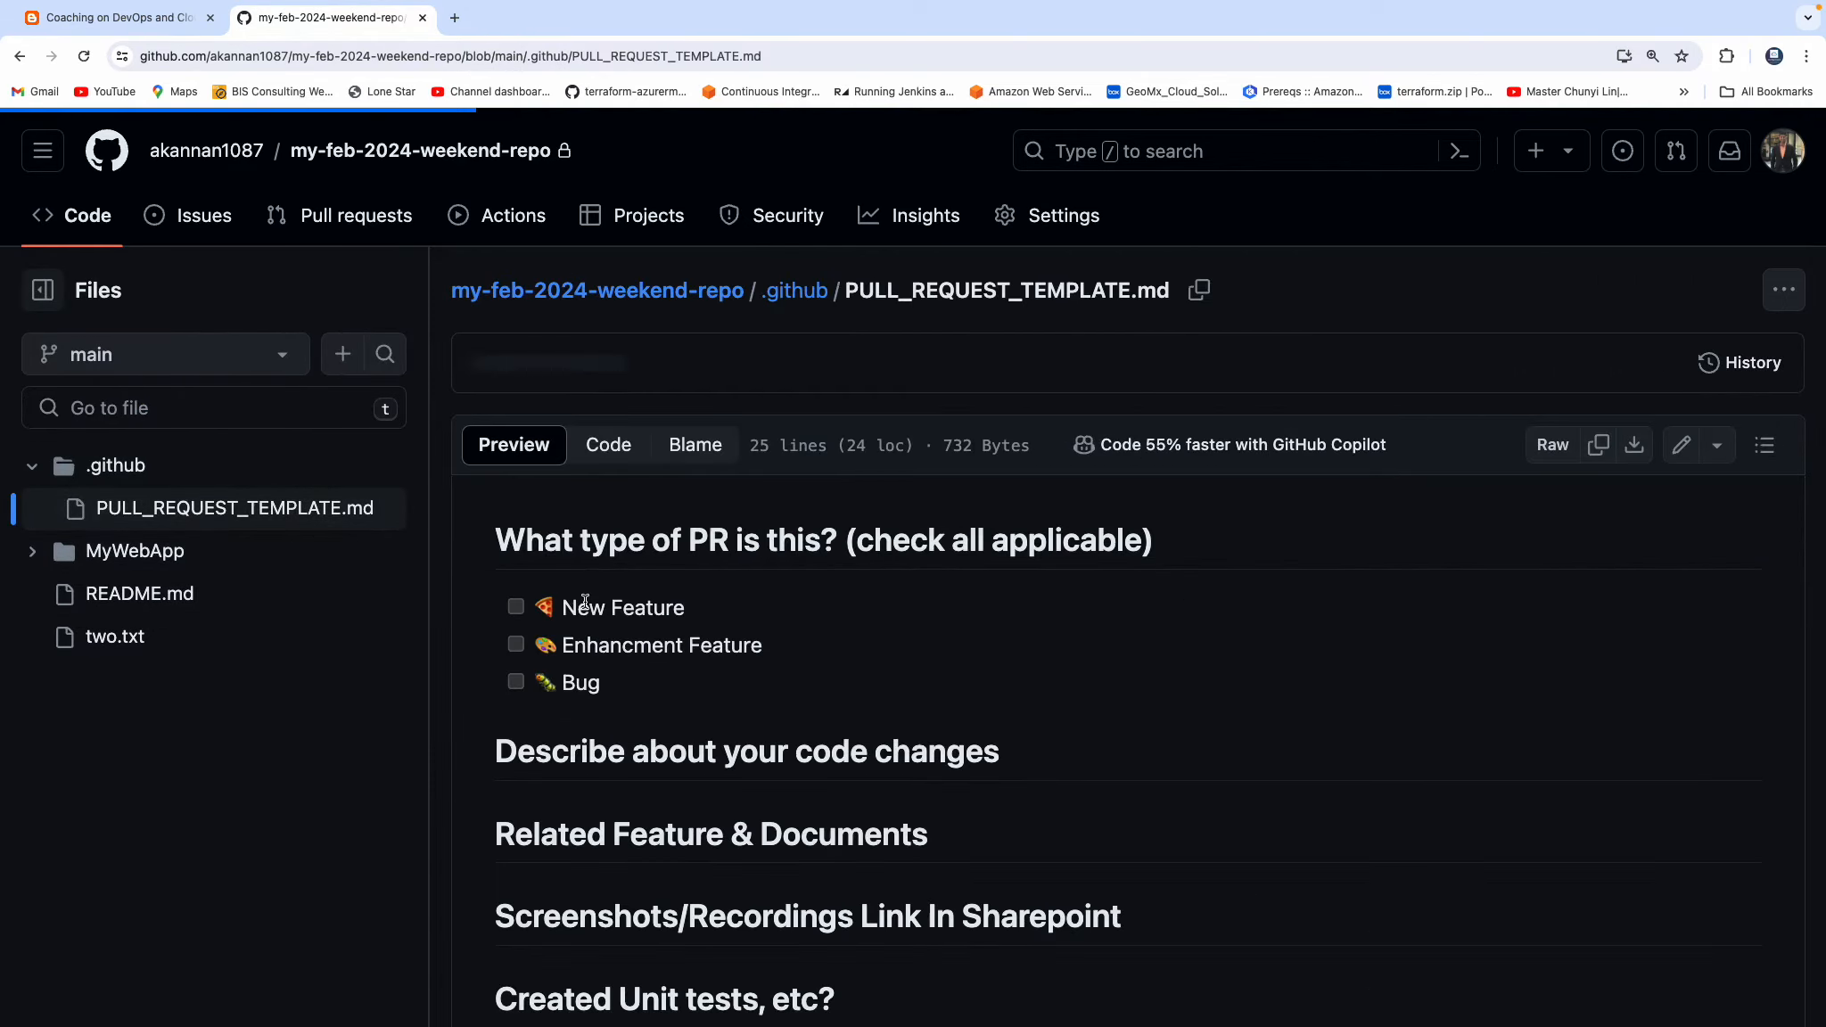
pyautogui.scroll(-5, 979, 758)
pyautogui.scroll(5, 985, 758)
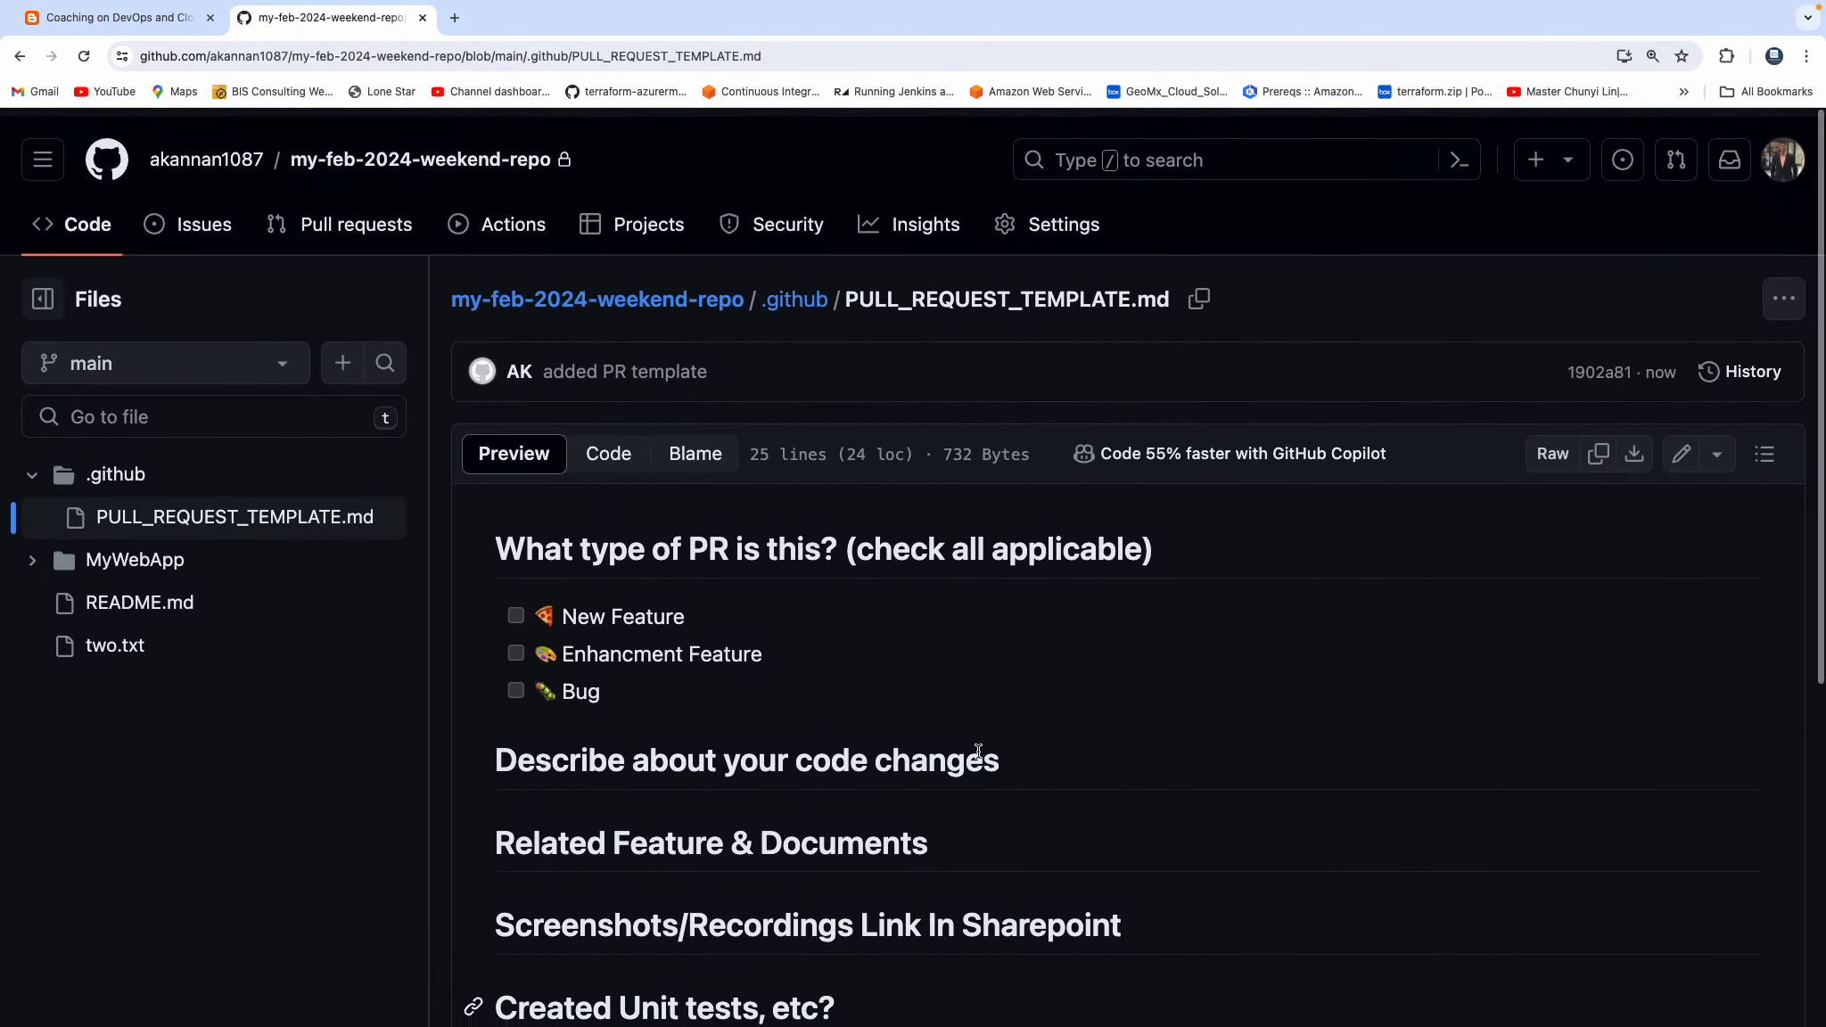
pyautogui.click(564, 291)
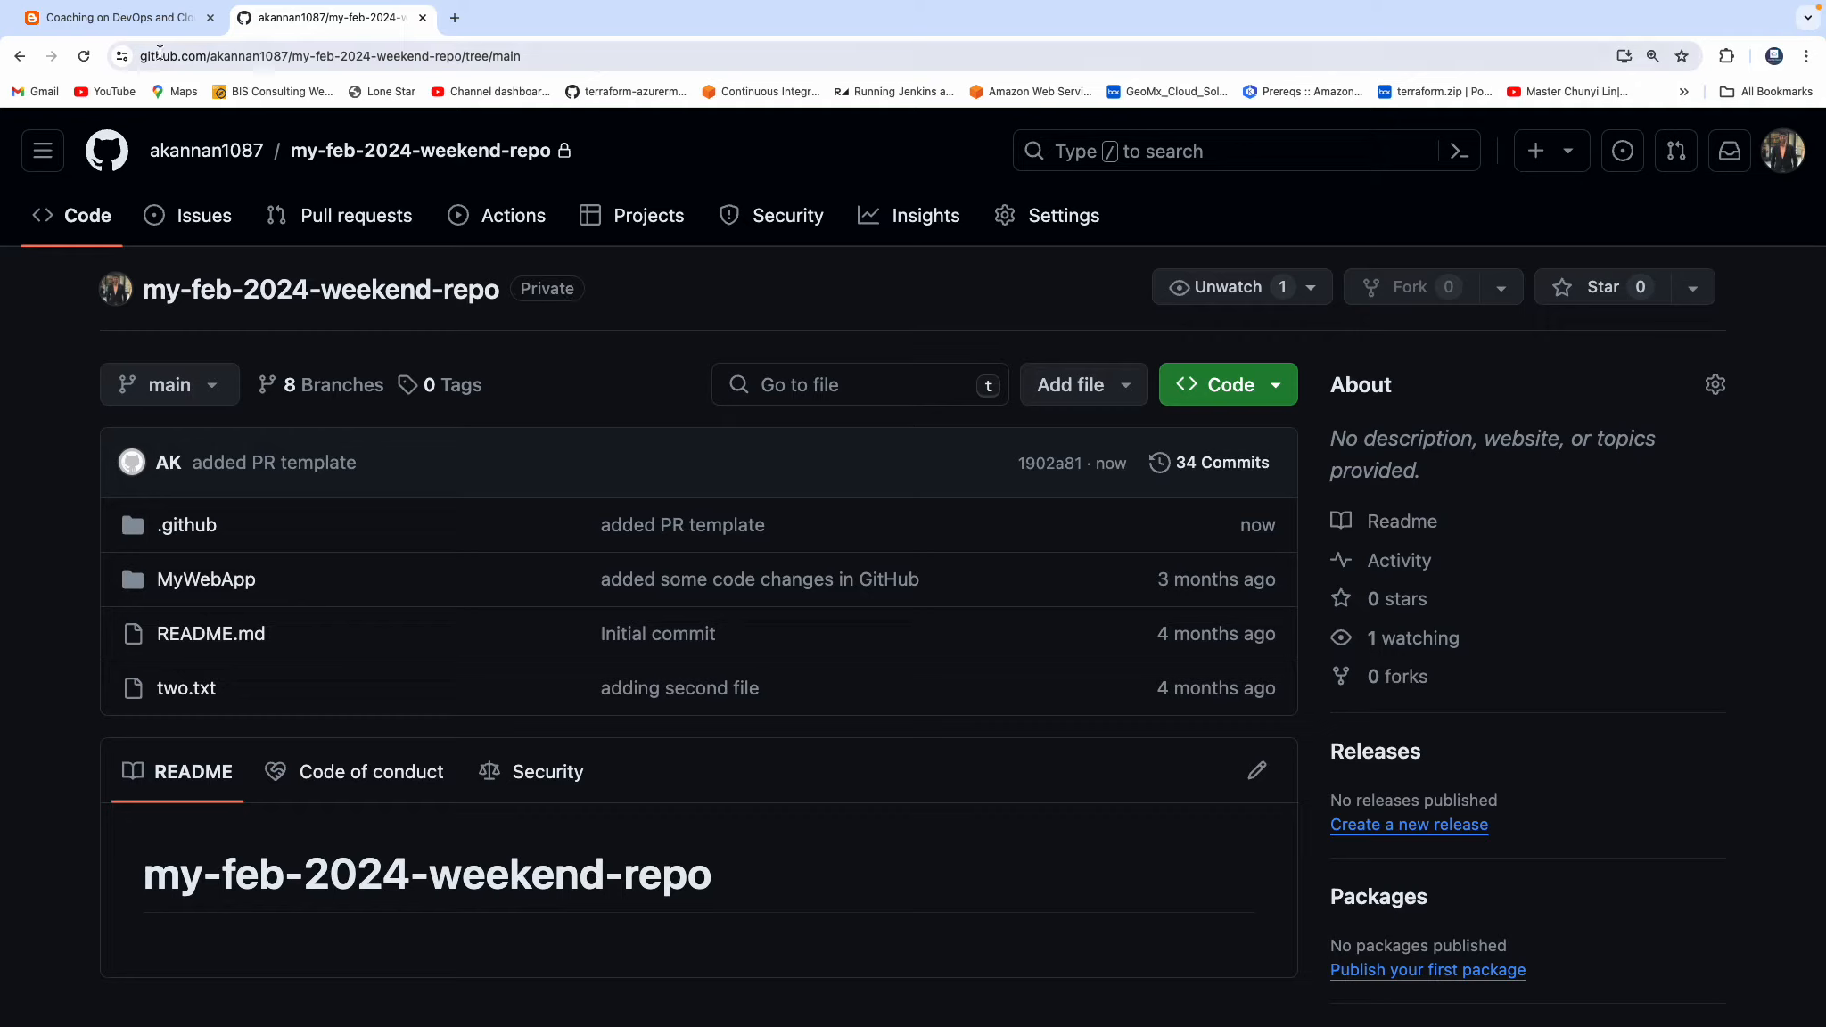
pyautogui.click(140, 29)
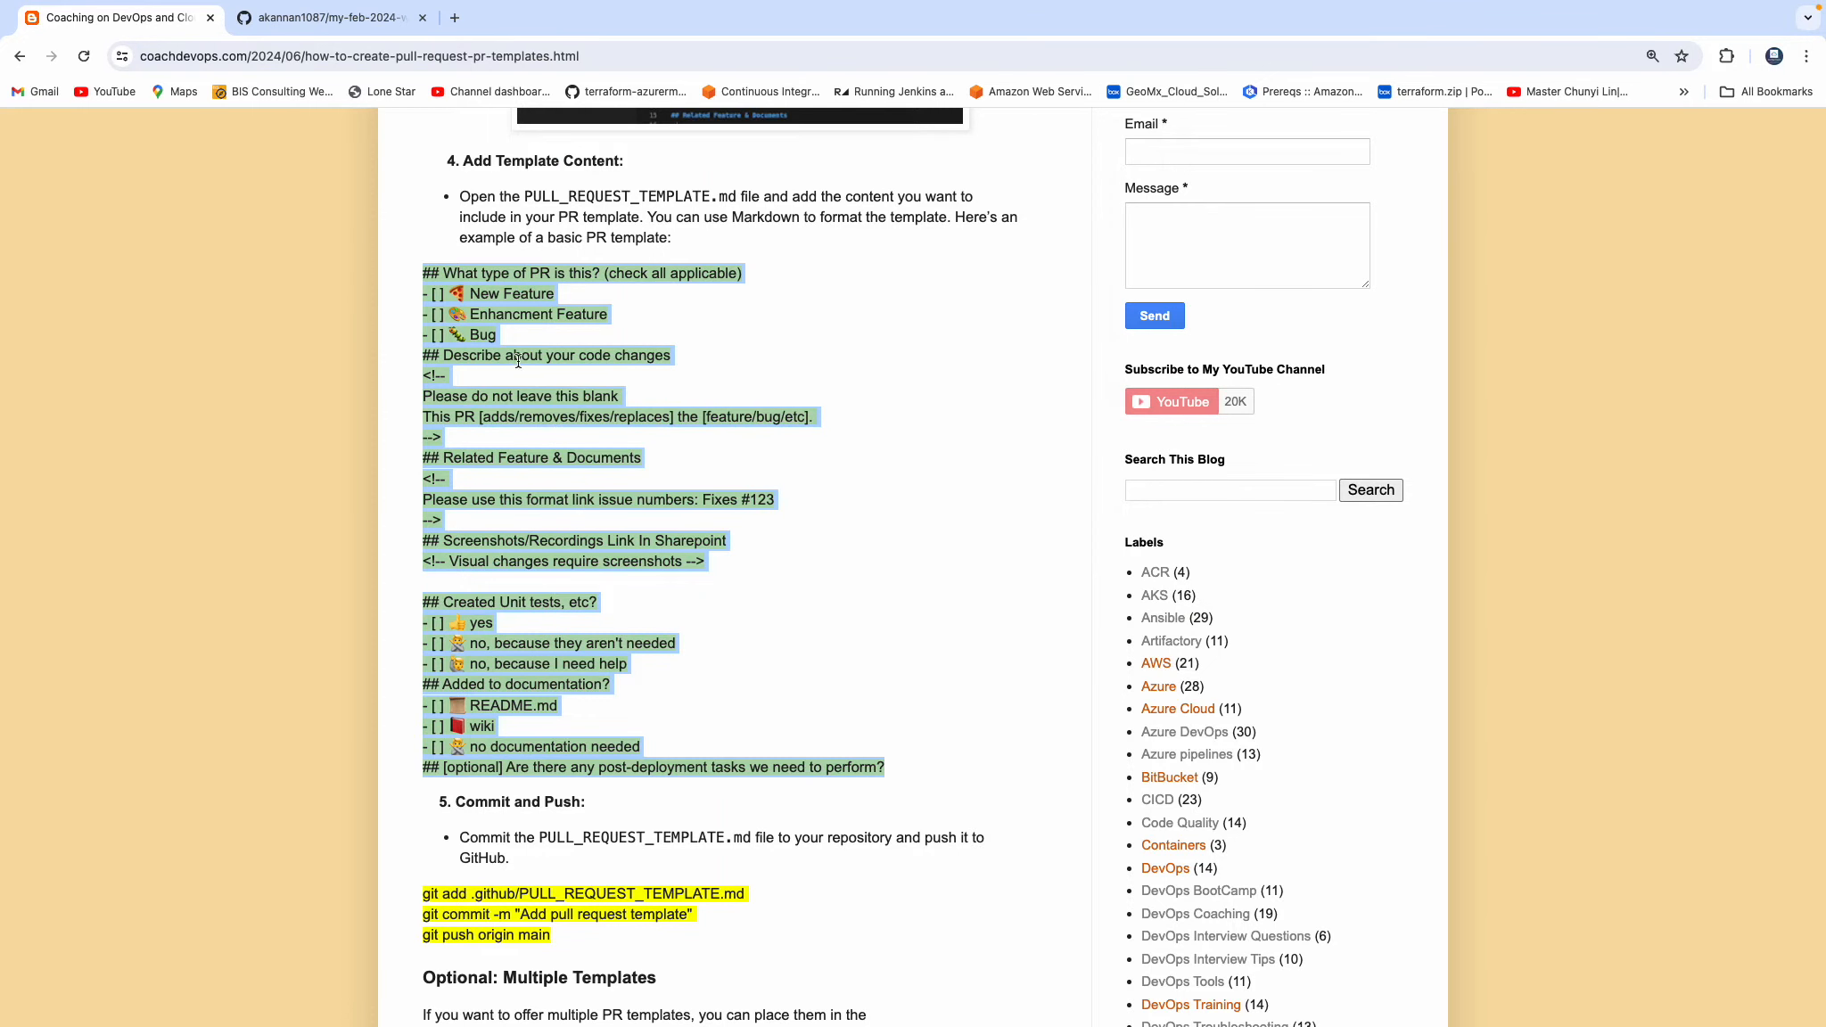
# Switch to Visual Studio Code and list the local branches with git branch in the terminal.
pyautogui.press('super+Tab')
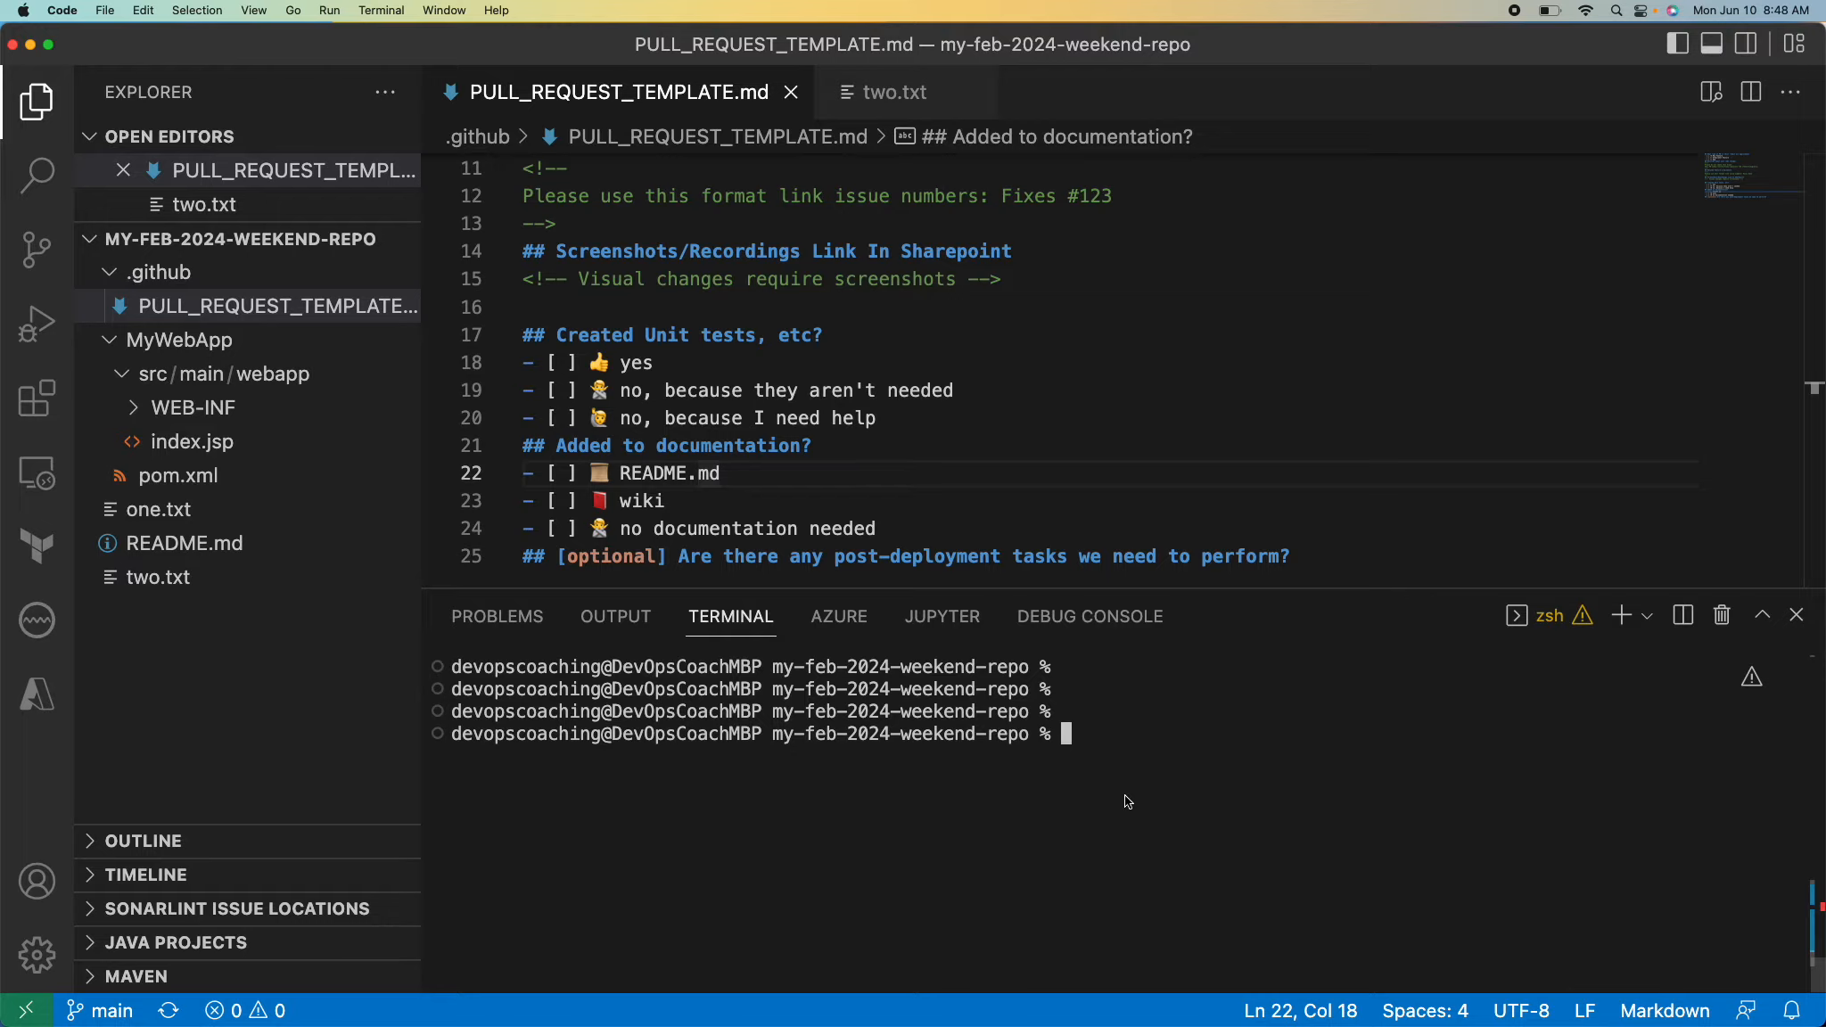
pyautogui.write('git checkout')
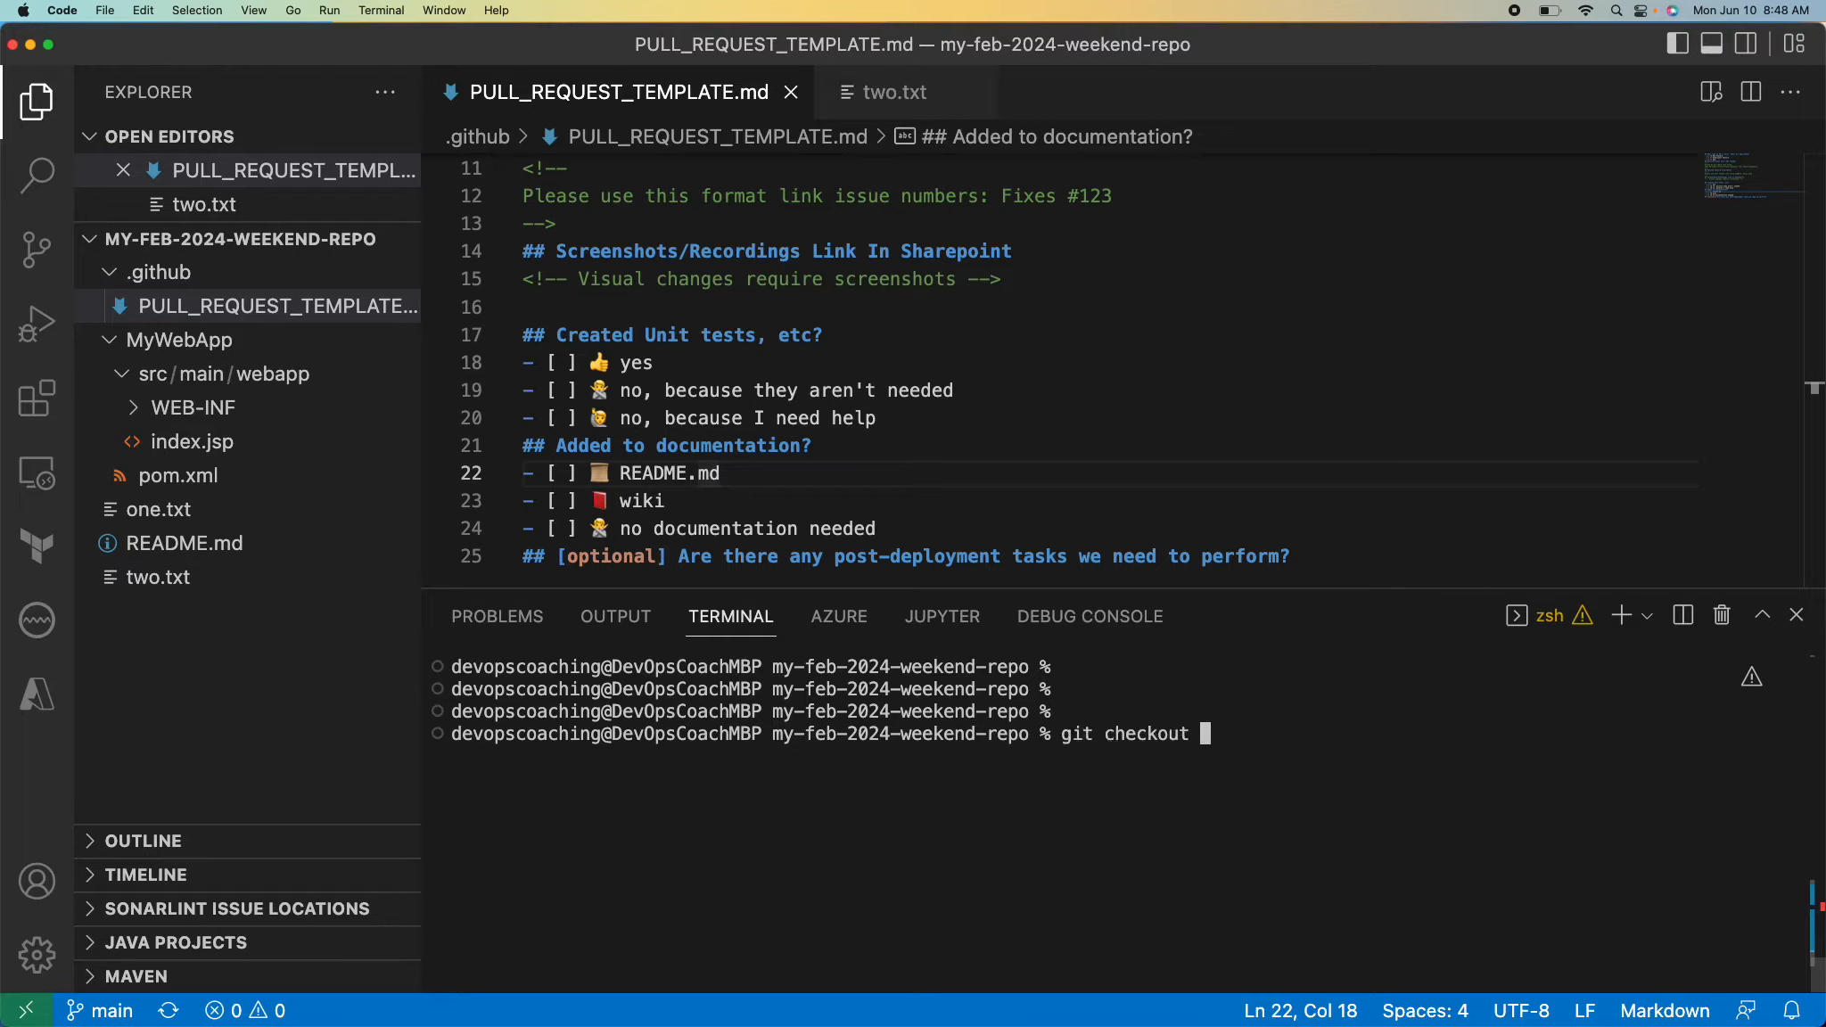
pyautogui.press('BackSpace')
pyautogui.press('BackSpace')
pyautogui.press('BackSpace')
pyautogui.press('BackSpace')
pyautogui.press('BackSpace')
pyautogui.press('BackSpace')
pyautogui.press('BackSpace')
pyautogui.press('BackSpace')
pyautogui.press('BackSpace')
pyautogui.write('branch')
pyautogui.press('Return')
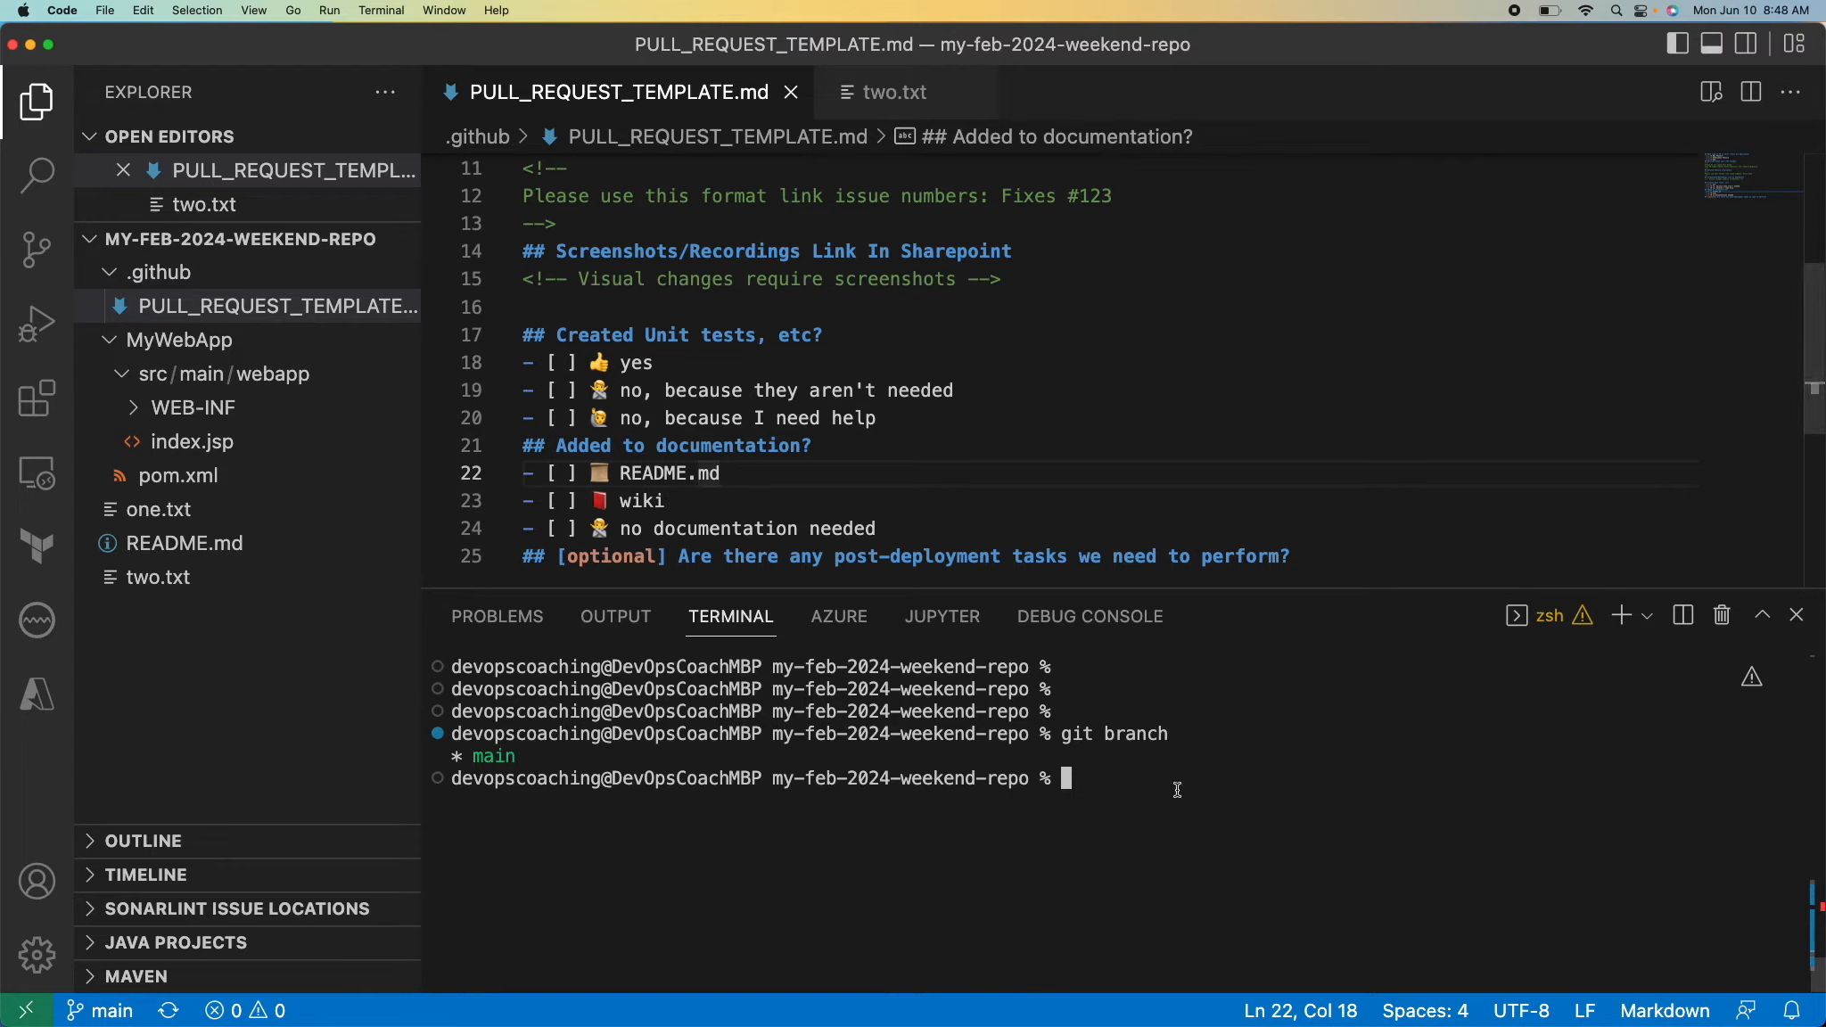
# Create and switch to the new branch my-feature-june24 with git checkout -b, and check it with git branch.
pyautogui.write('git che')
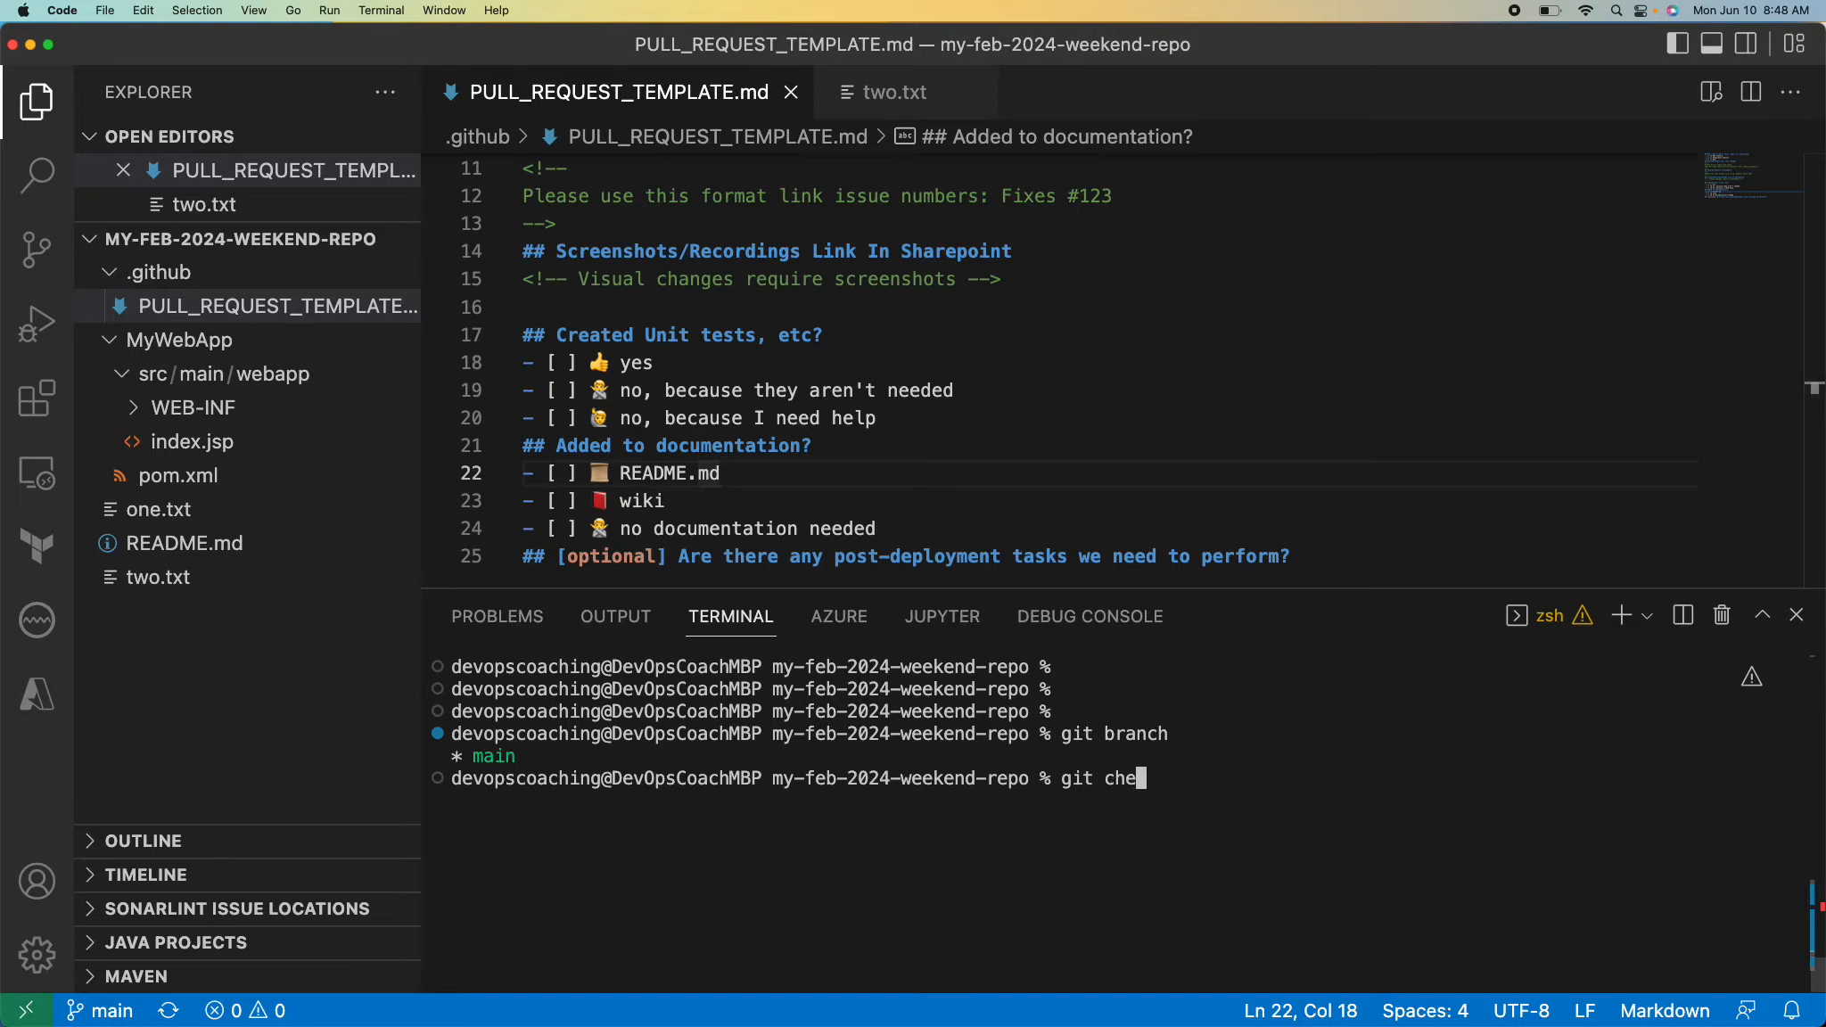
pyautogui.write('ckout -b my-featur')
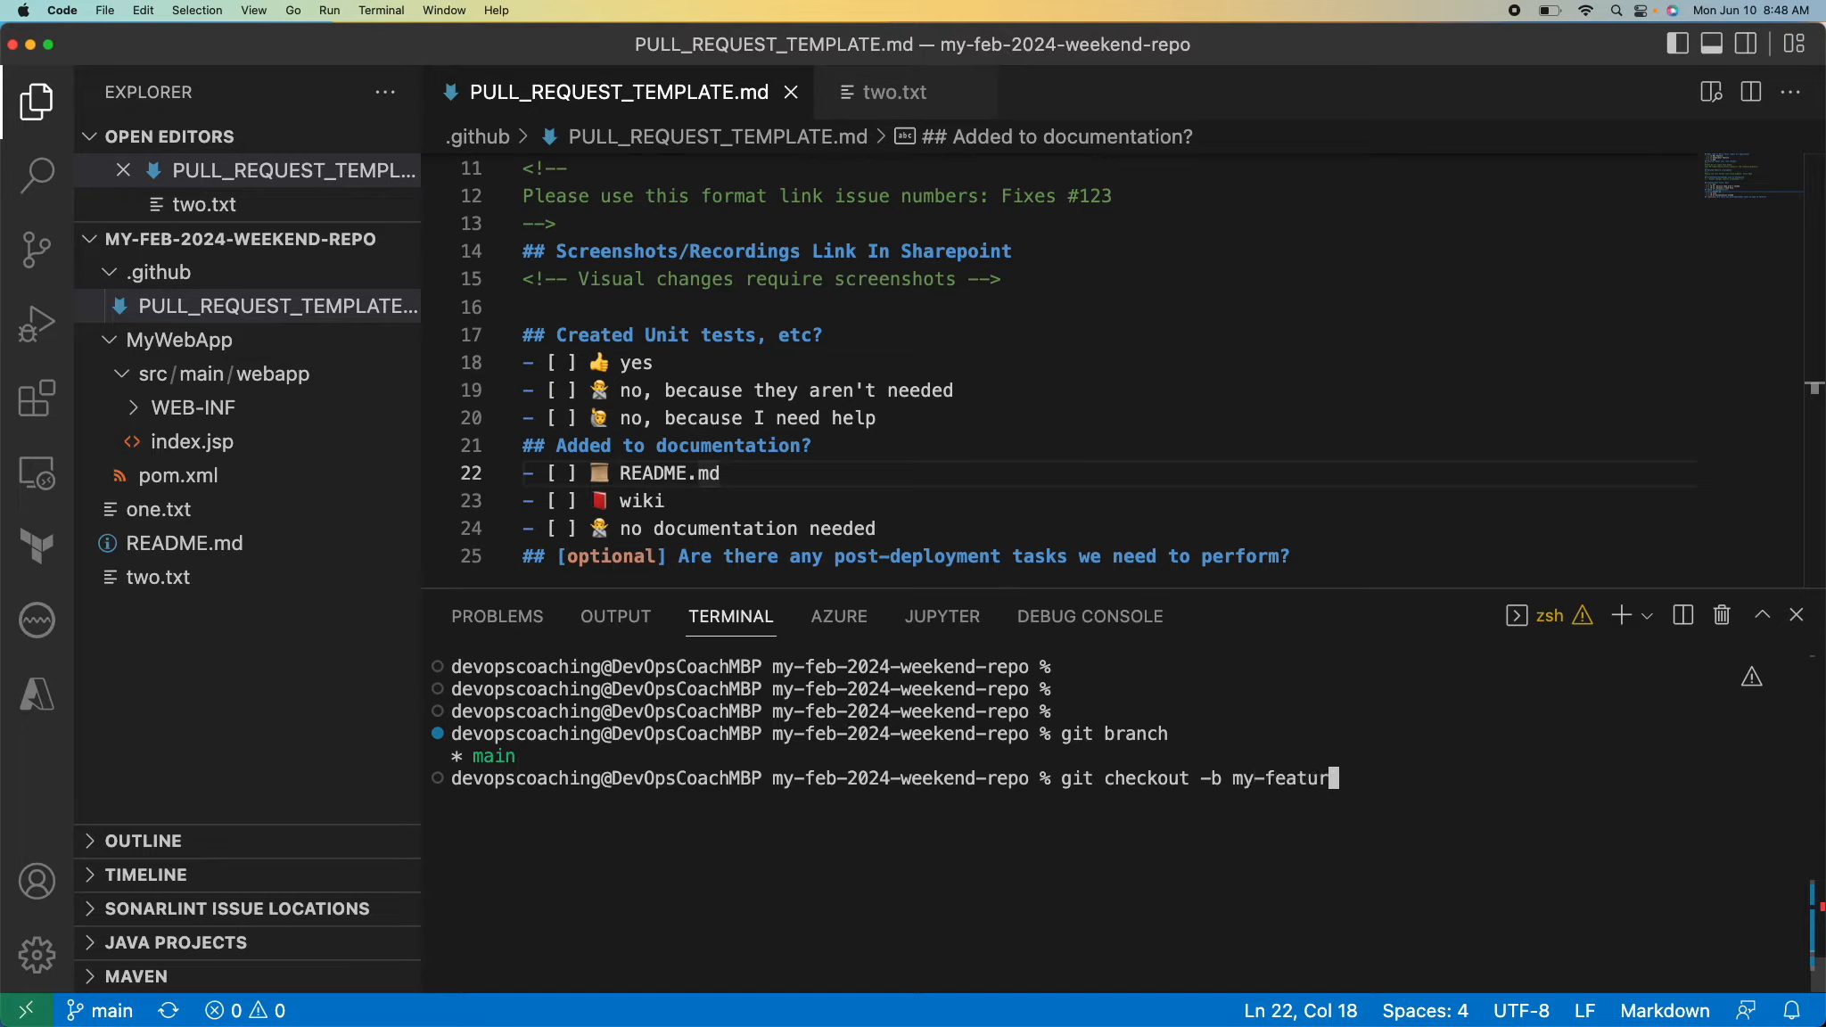
pyautogui.write('e-june24')
pyautogui.press('Return')
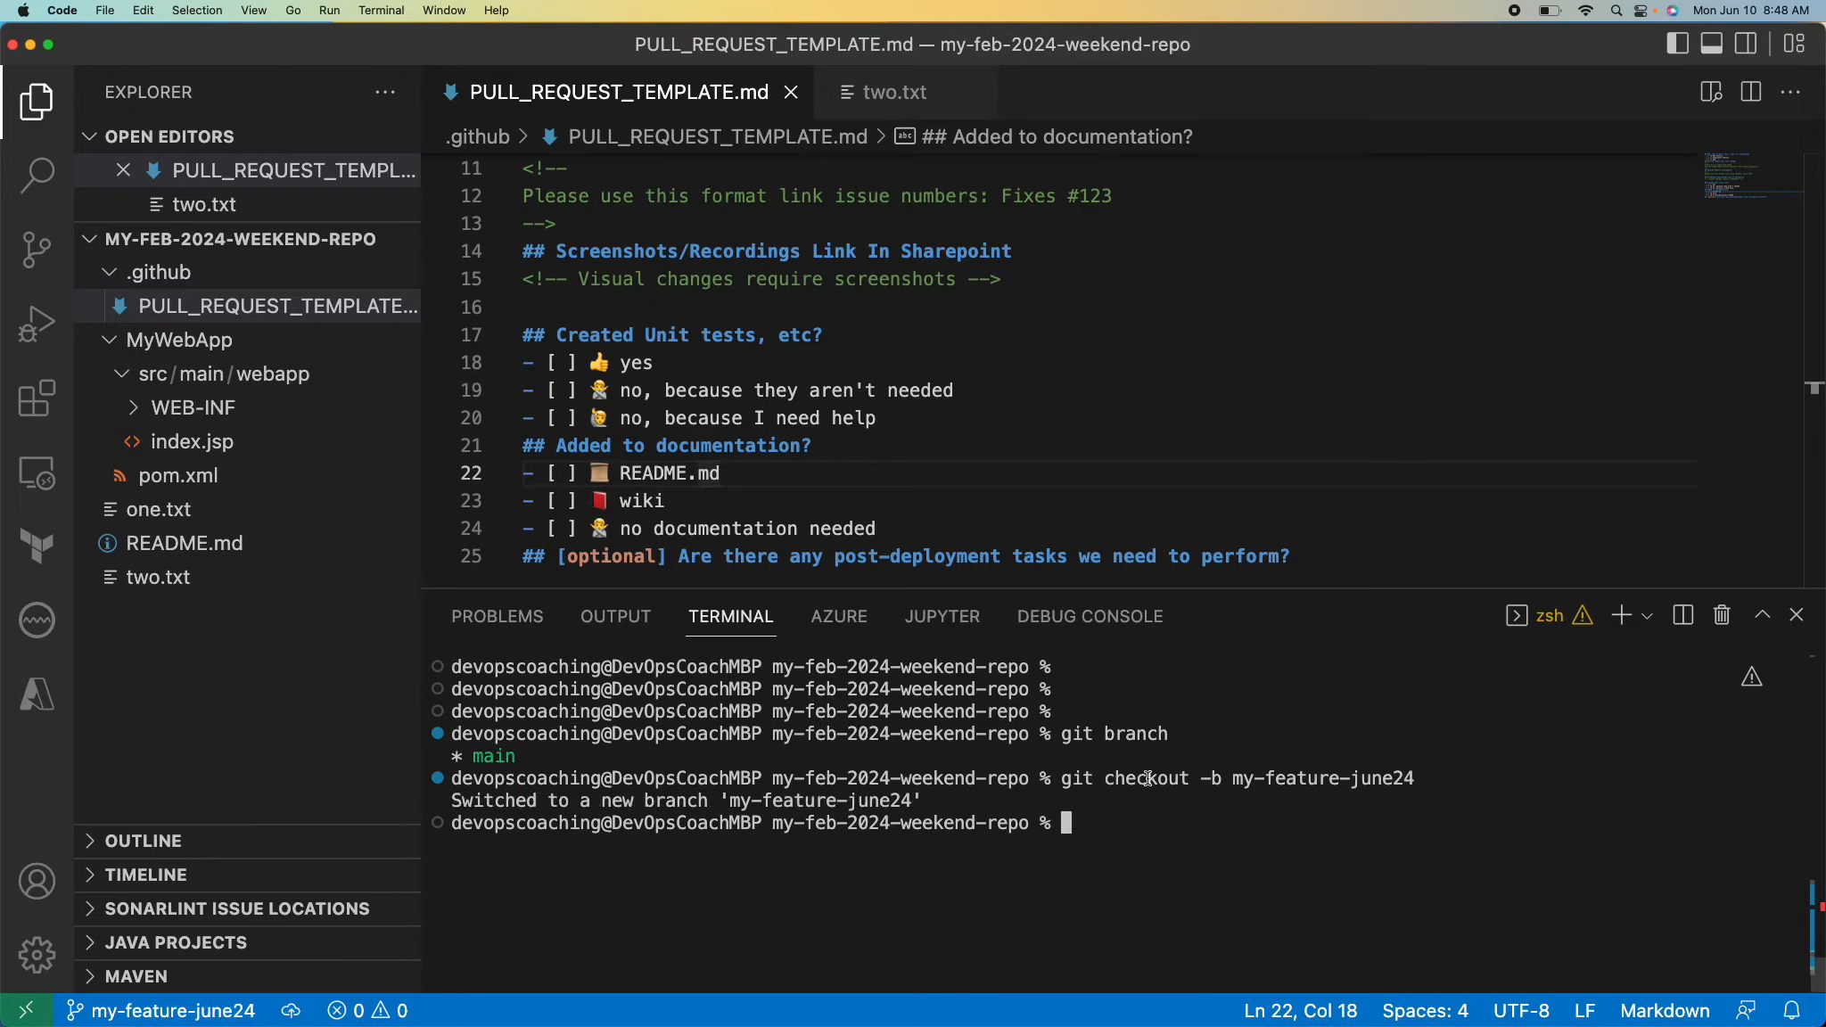
pyautogui.write('git branch')
pyautogui.press('Return')
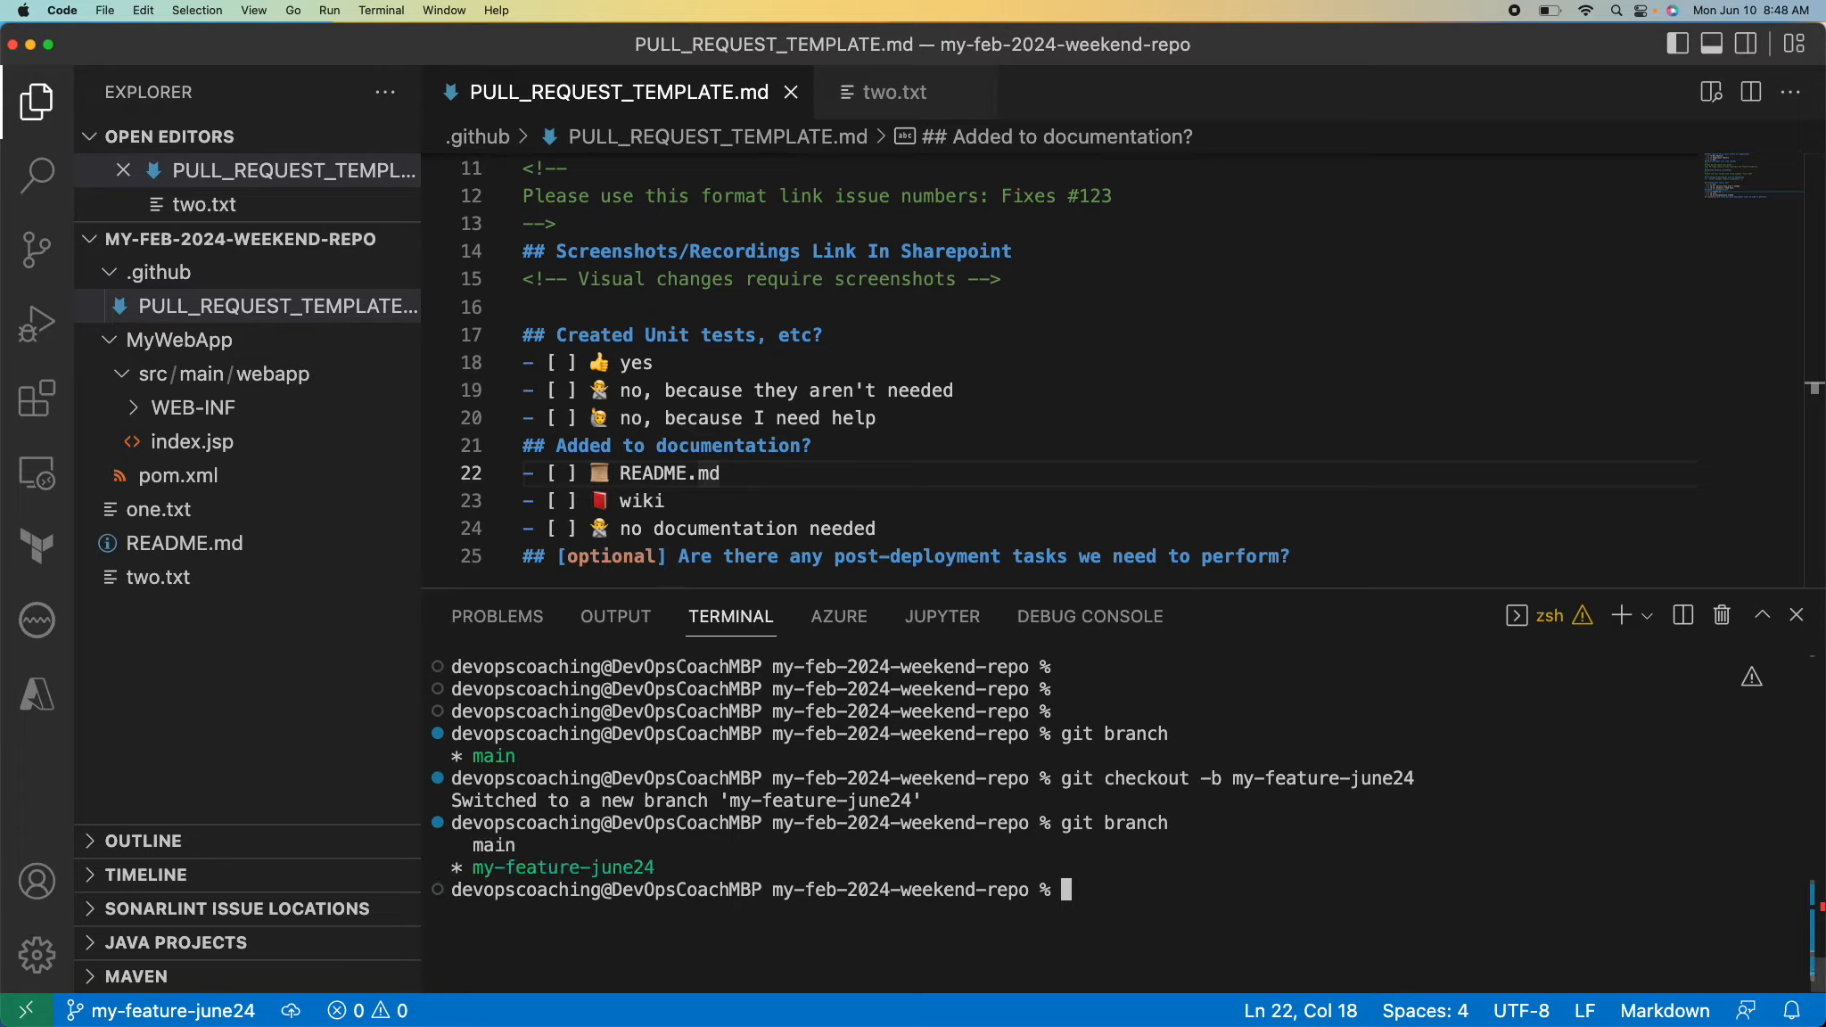
pyautogui.doubleClick(592, 865)
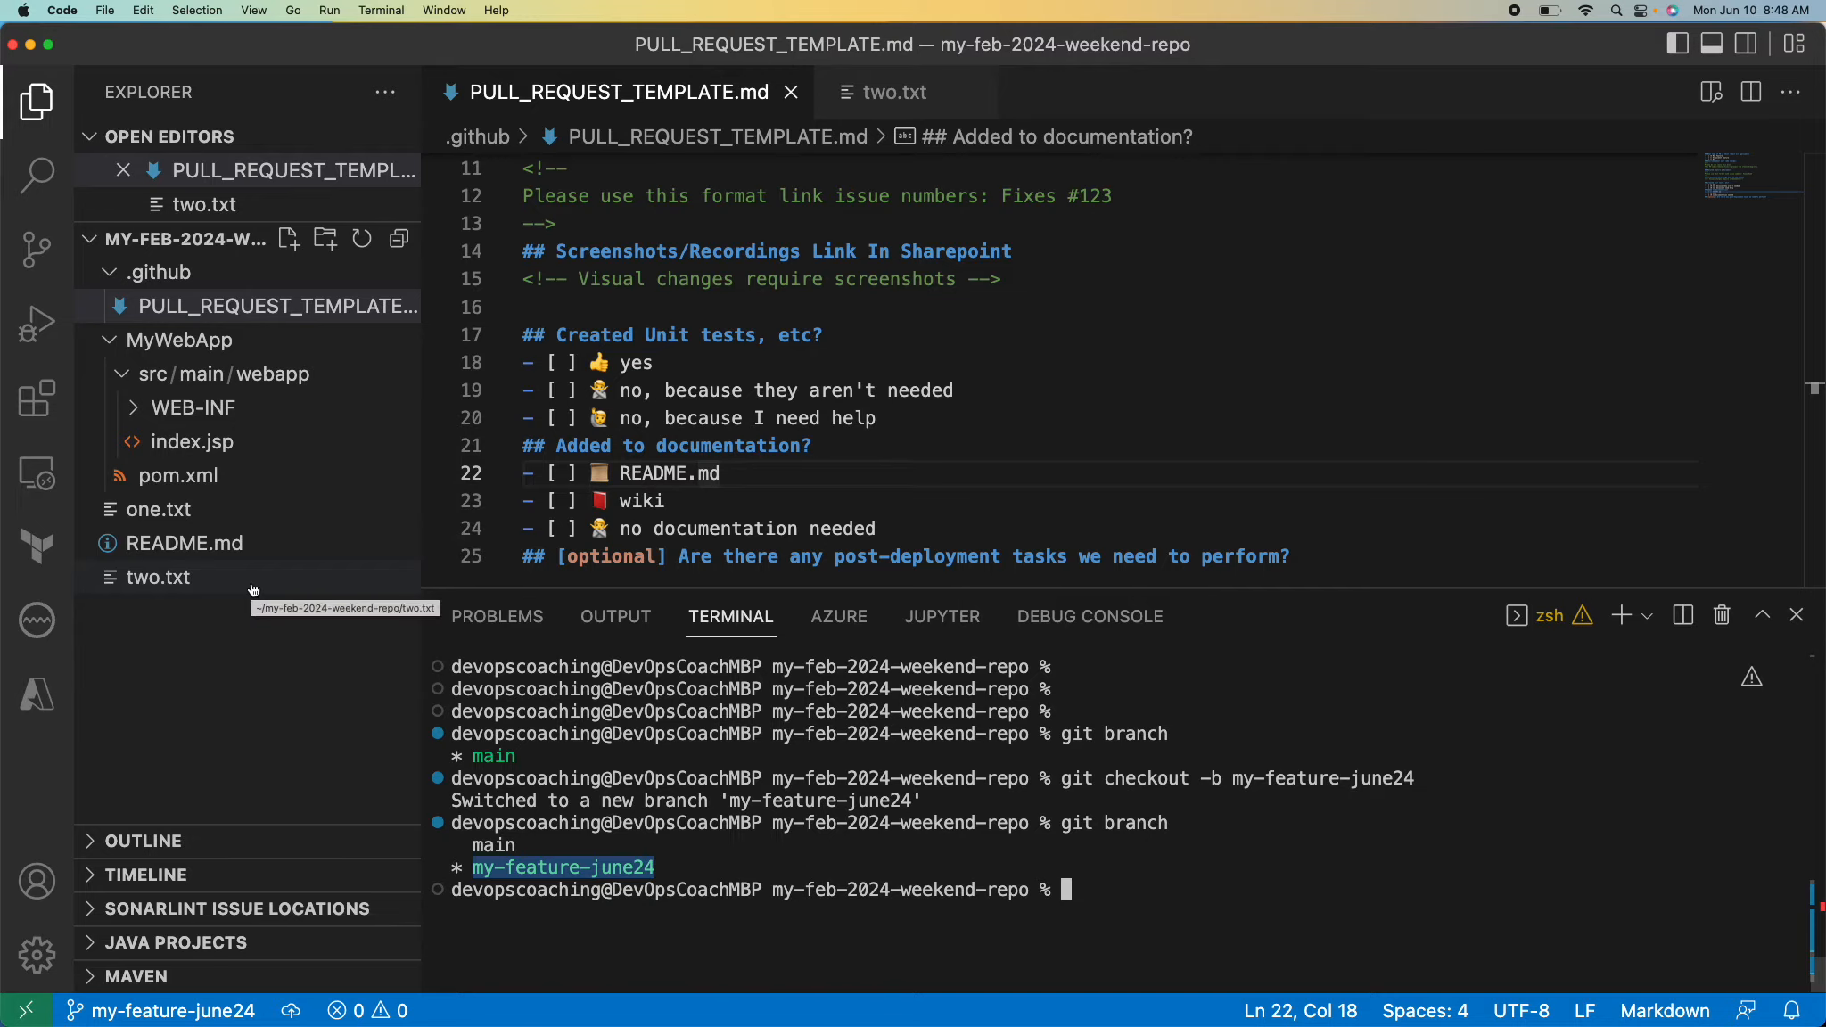
# Create a new file named some.txt in the .github folder.
pyautogui.click(293, 247)
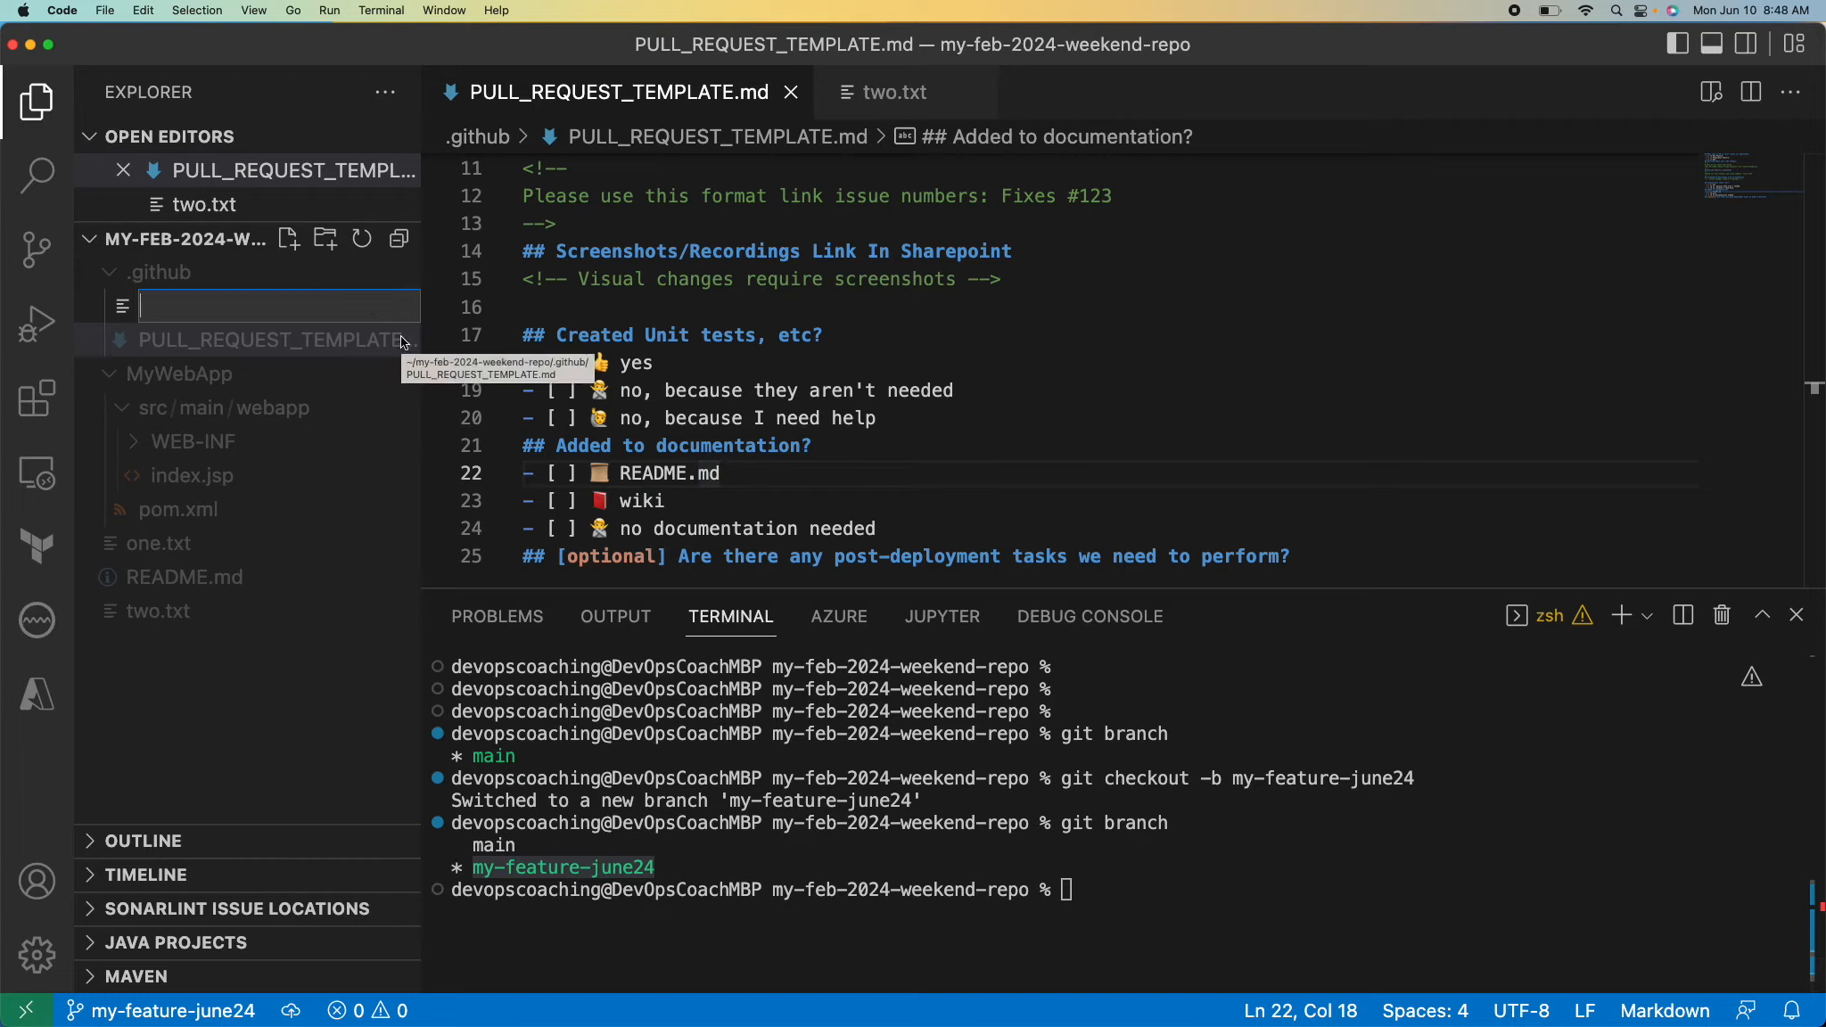
pyautogui.write('some.txt')
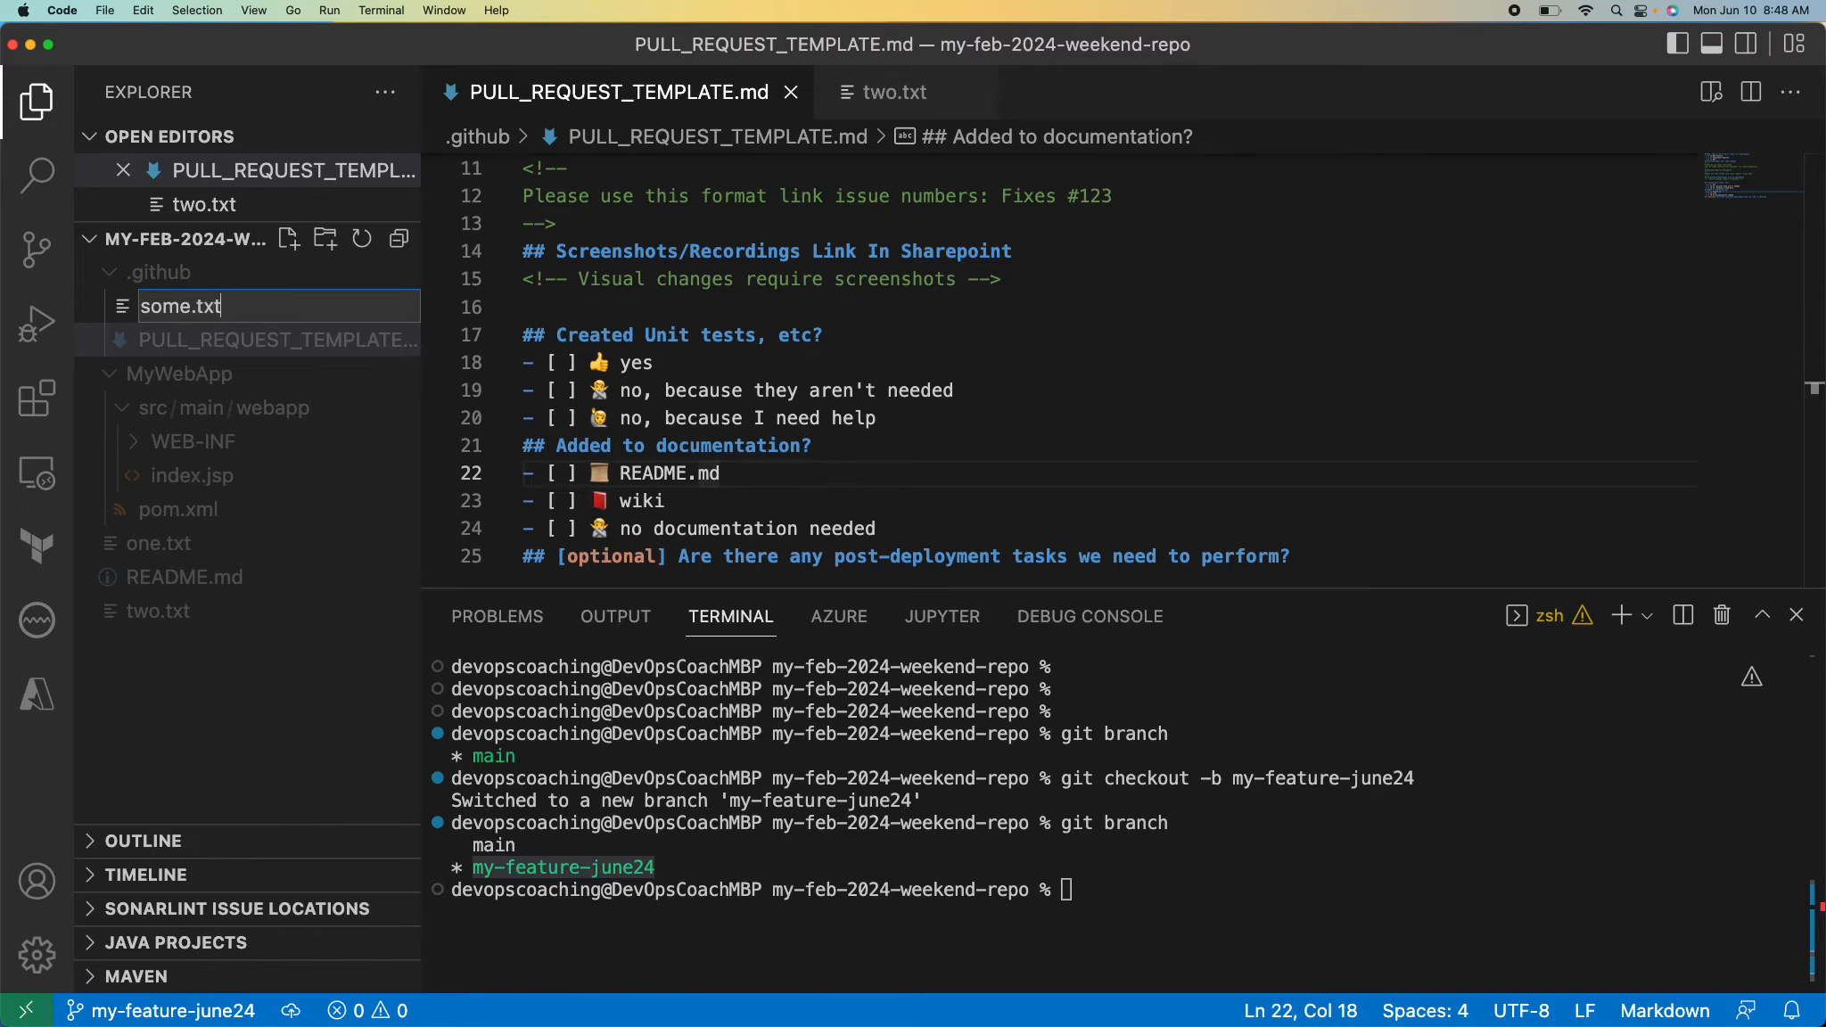
pyautogui.press('Return')
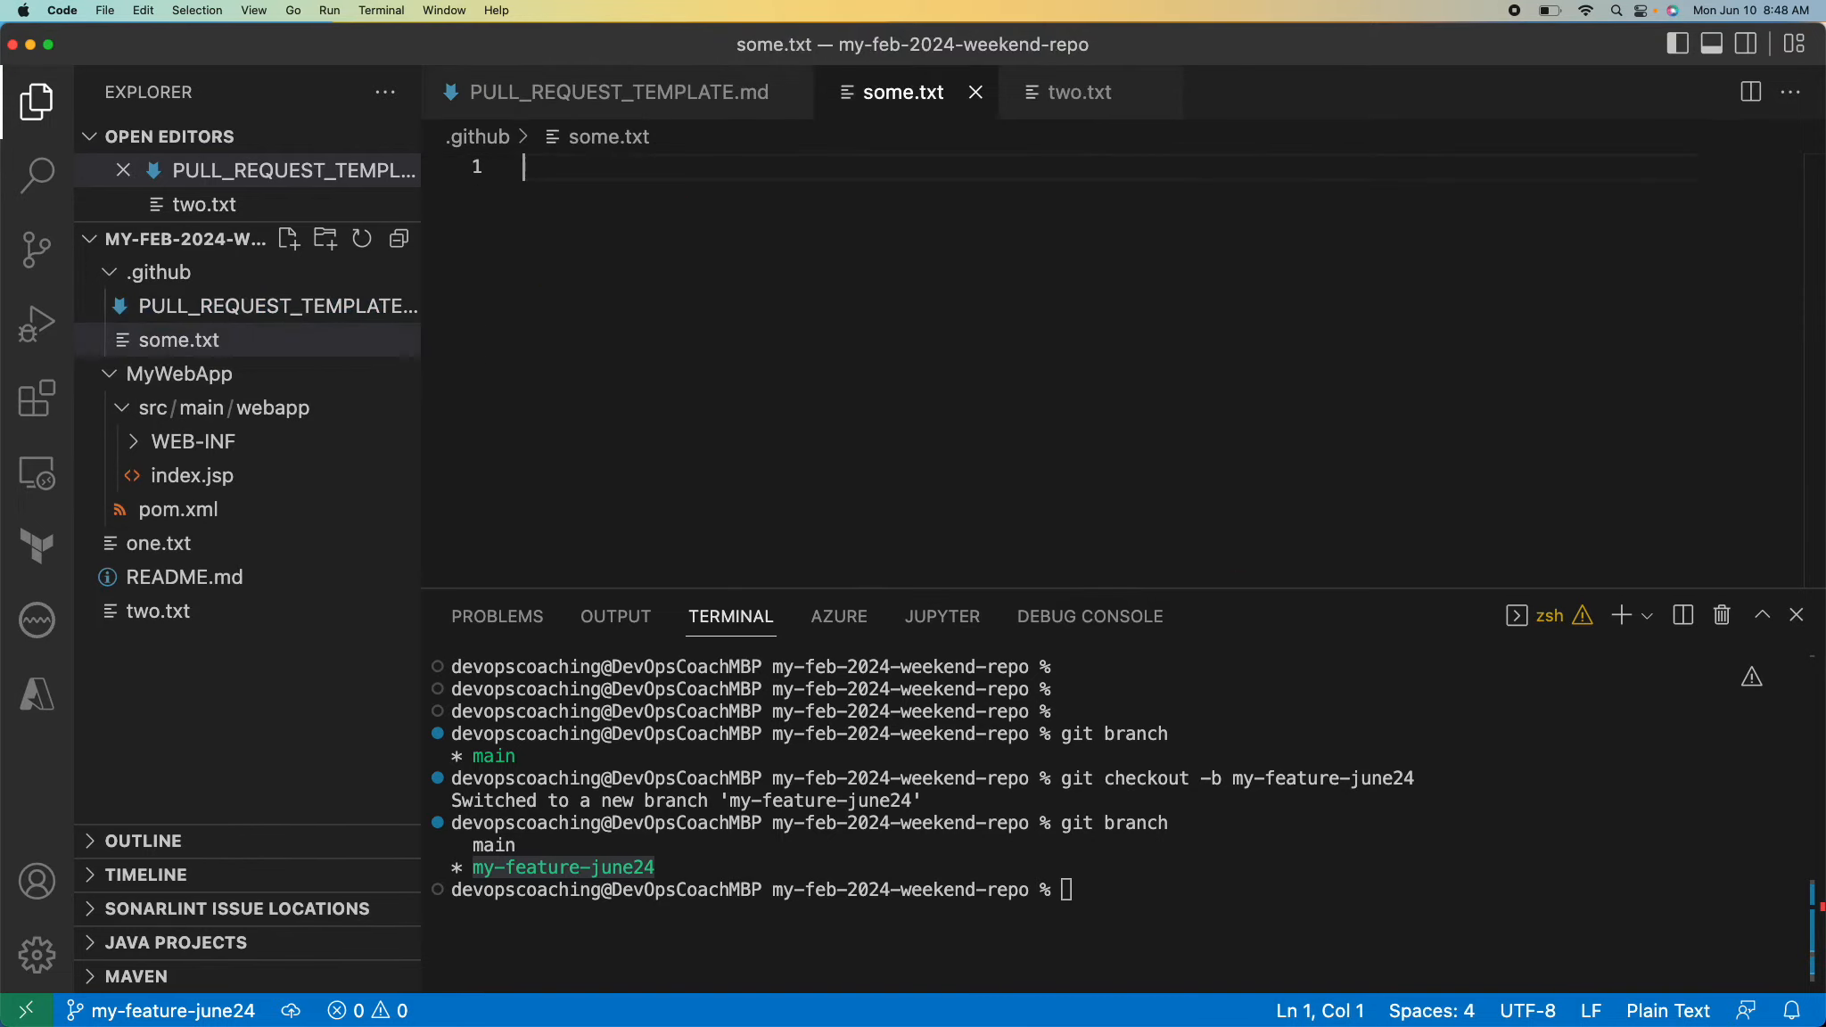
# Fill some.txt with three lines reading "this is a code change to test PR changes..." and save it.
pyautogui.write('this is ')
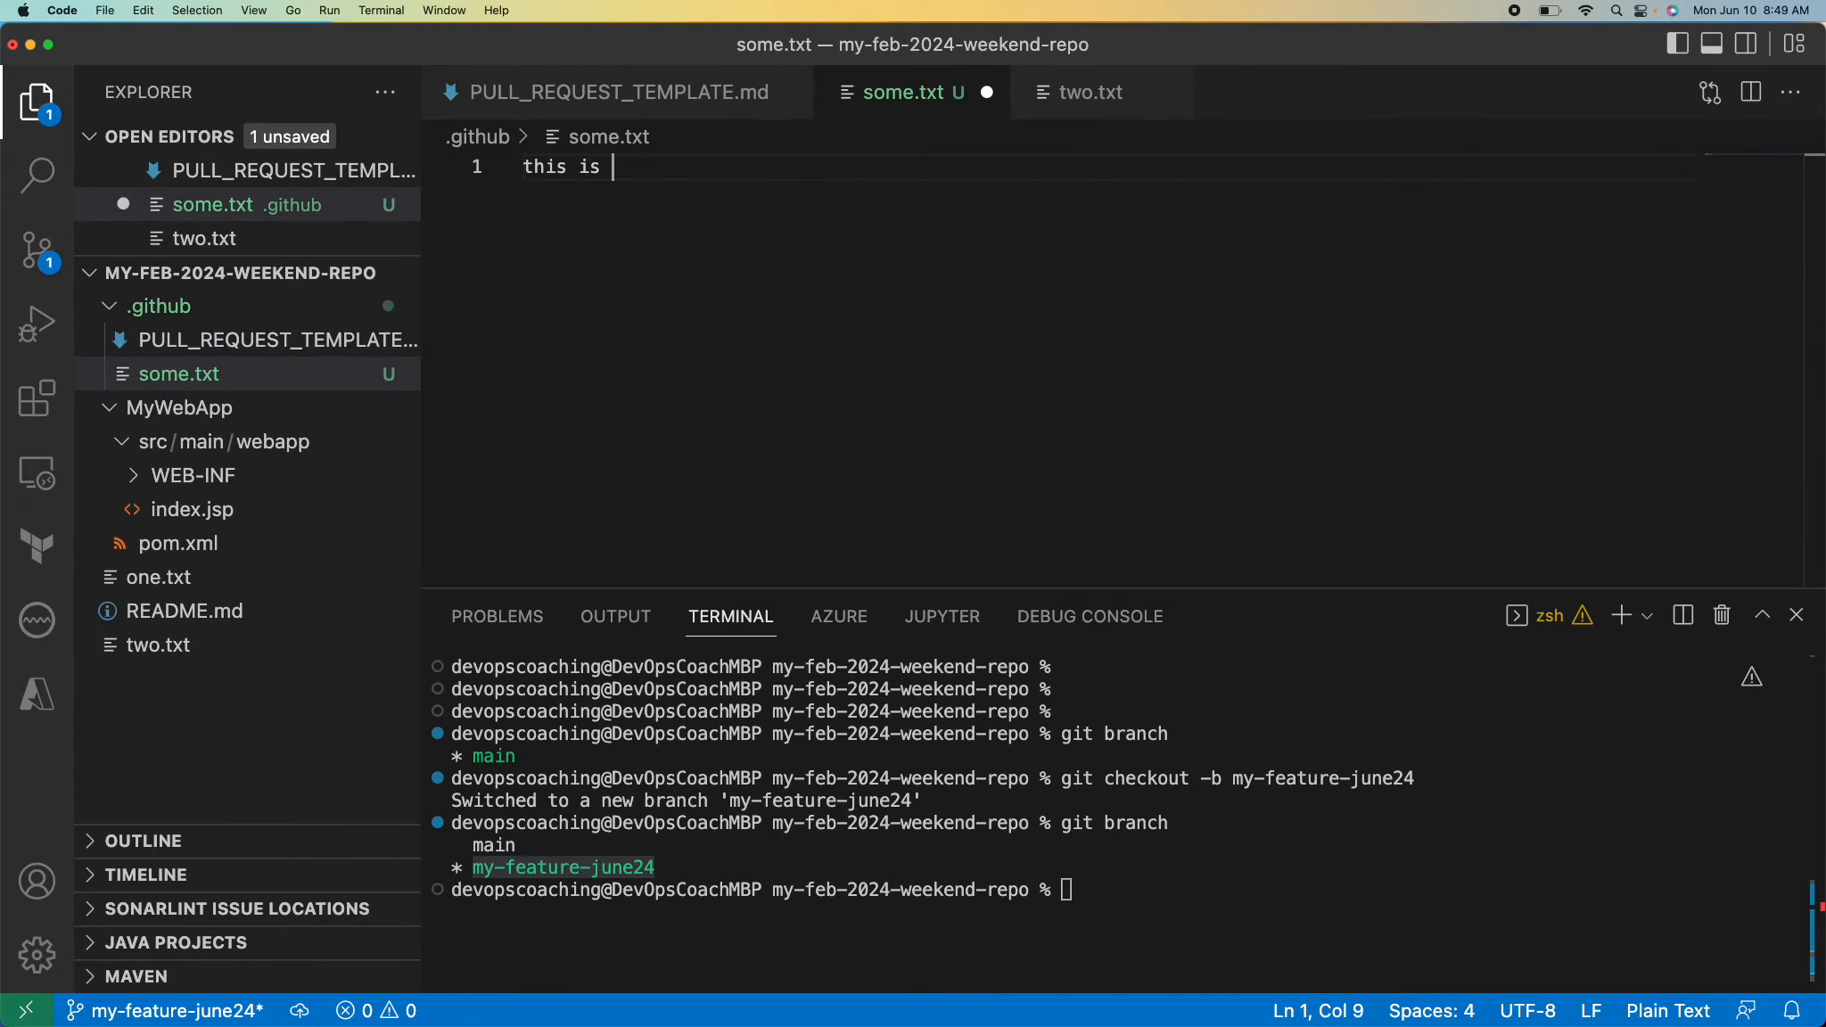
pyautogui.write('a code chanbge')
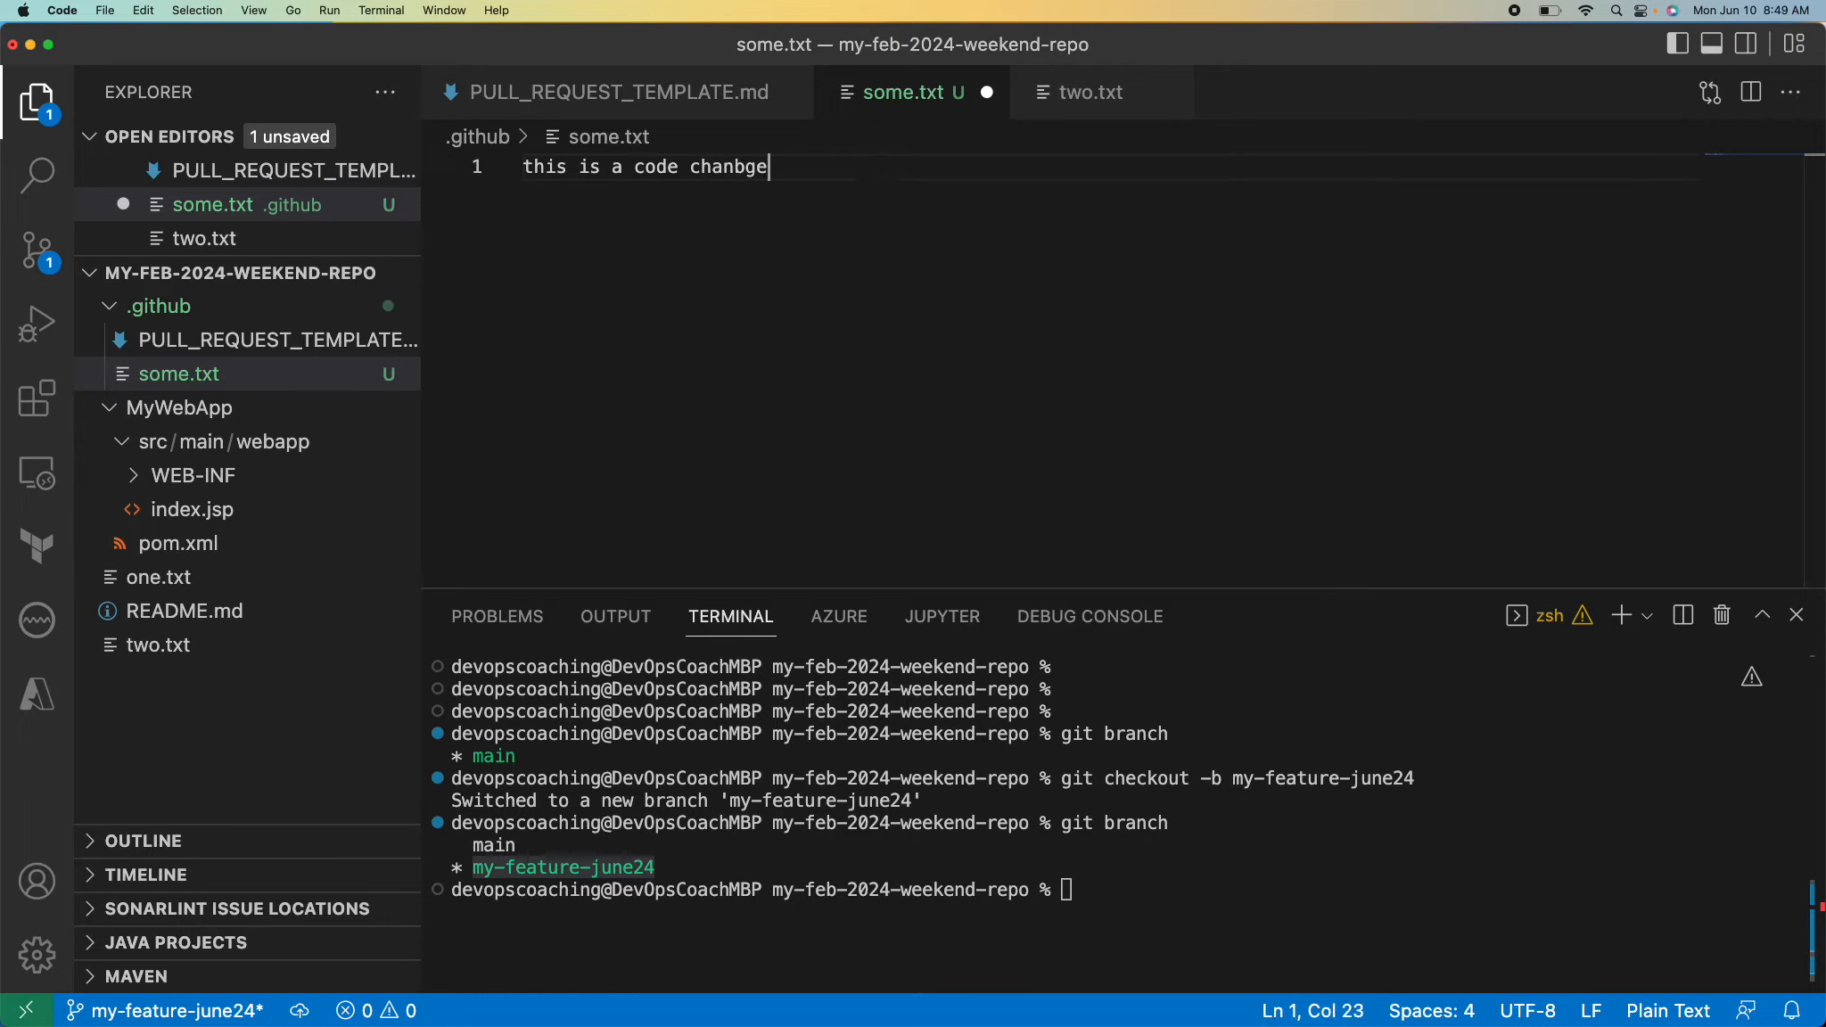
pyautogui.press('BackSpace')
pyautogui.press('BackSpace')
pyautogui.press('BackSpace')
pyautogui.write('ge to test PR')
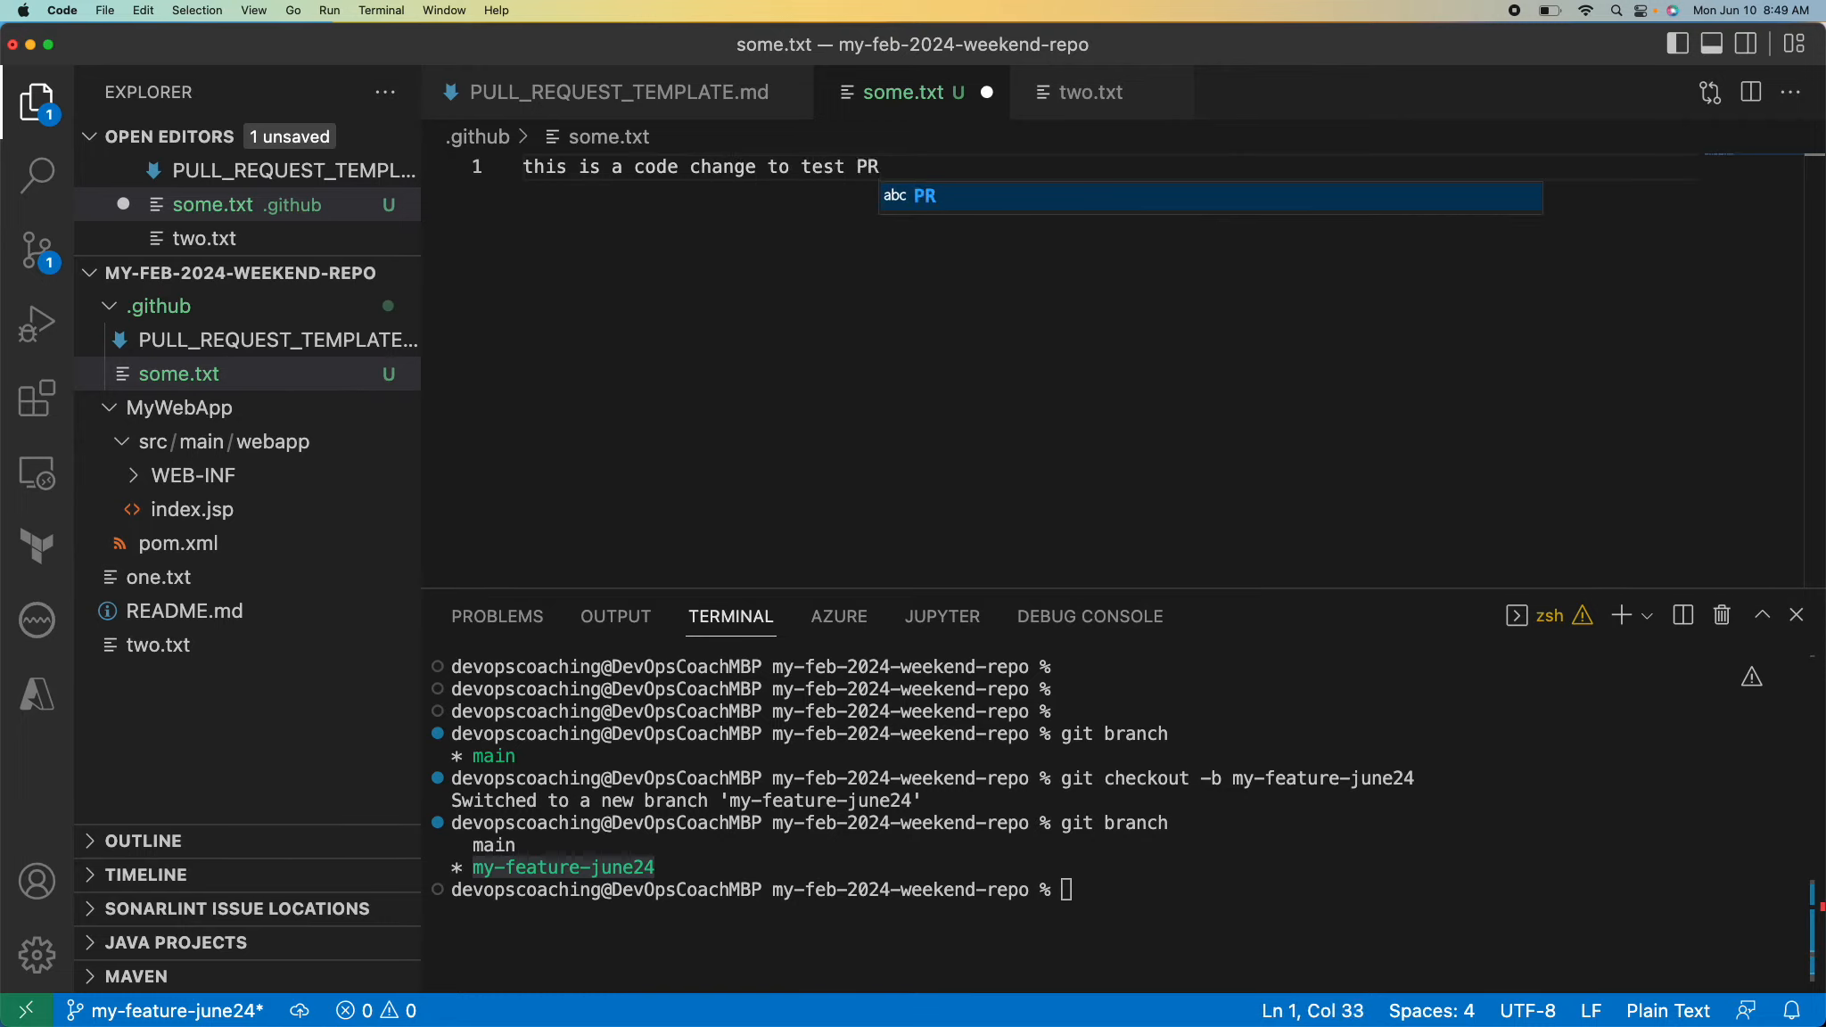
pyautogui.write(' changes...')
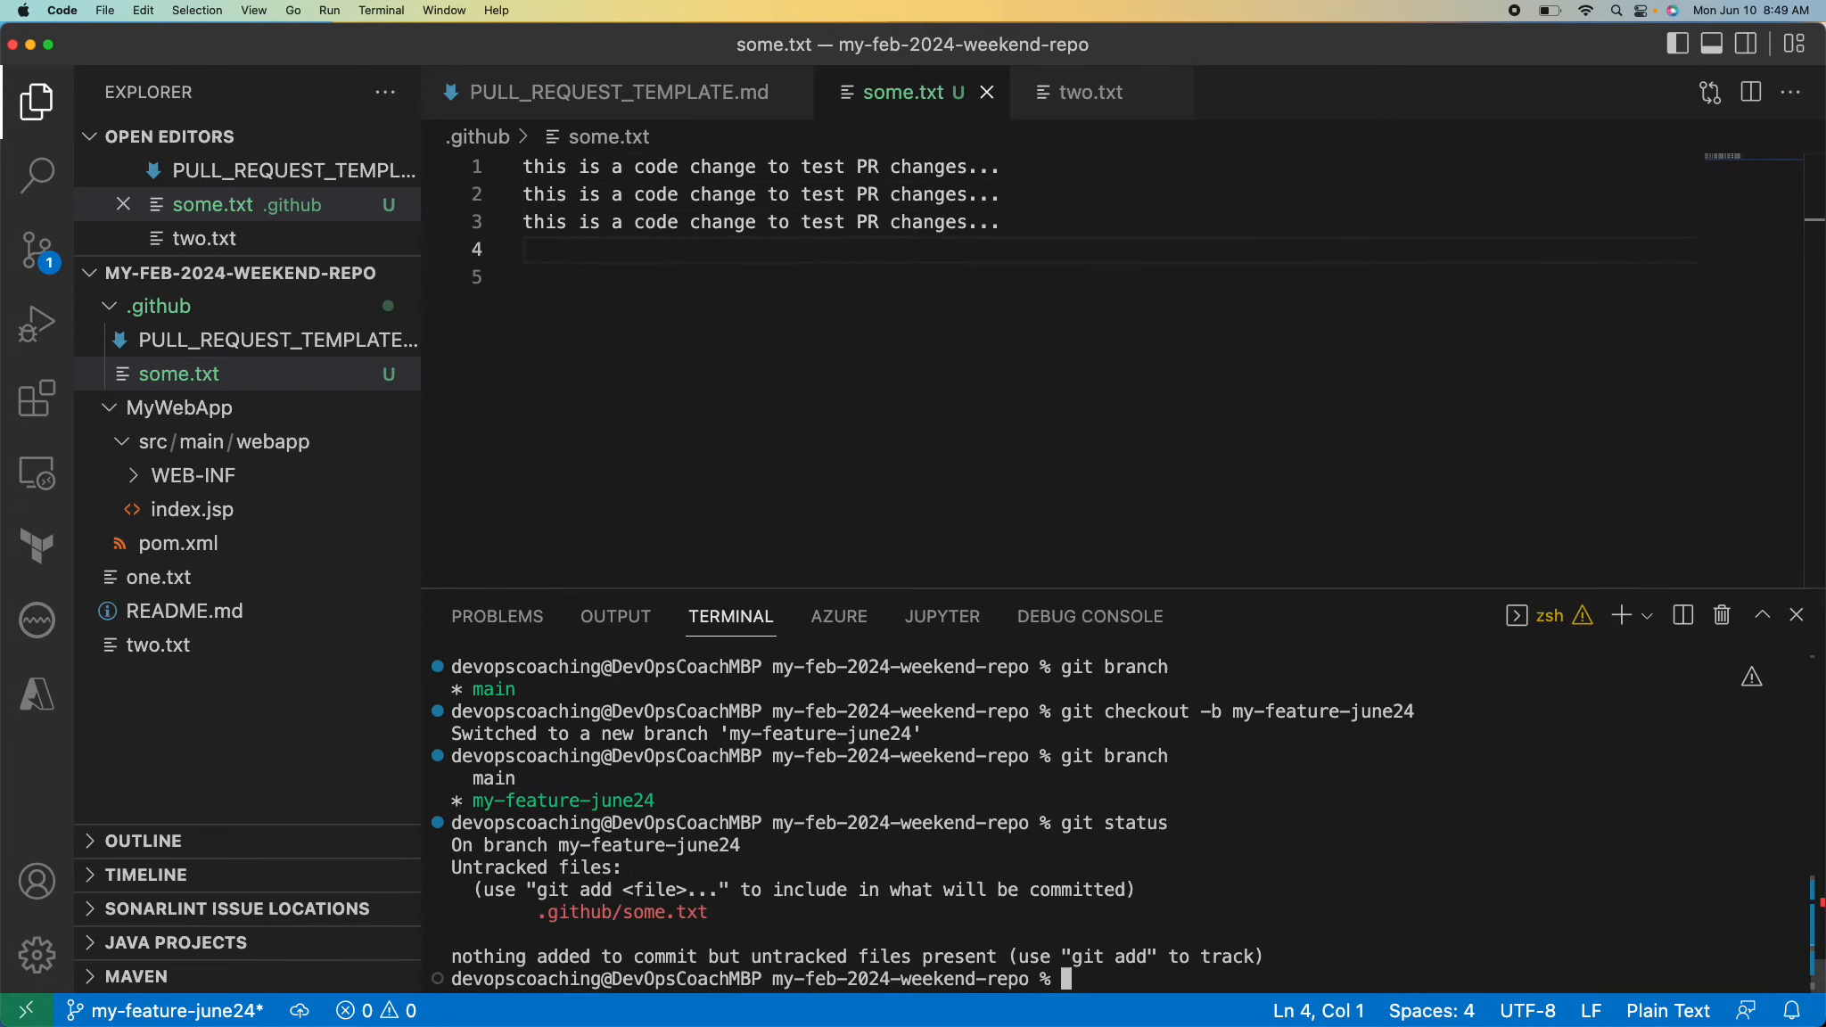
pyautogui.write('git add')
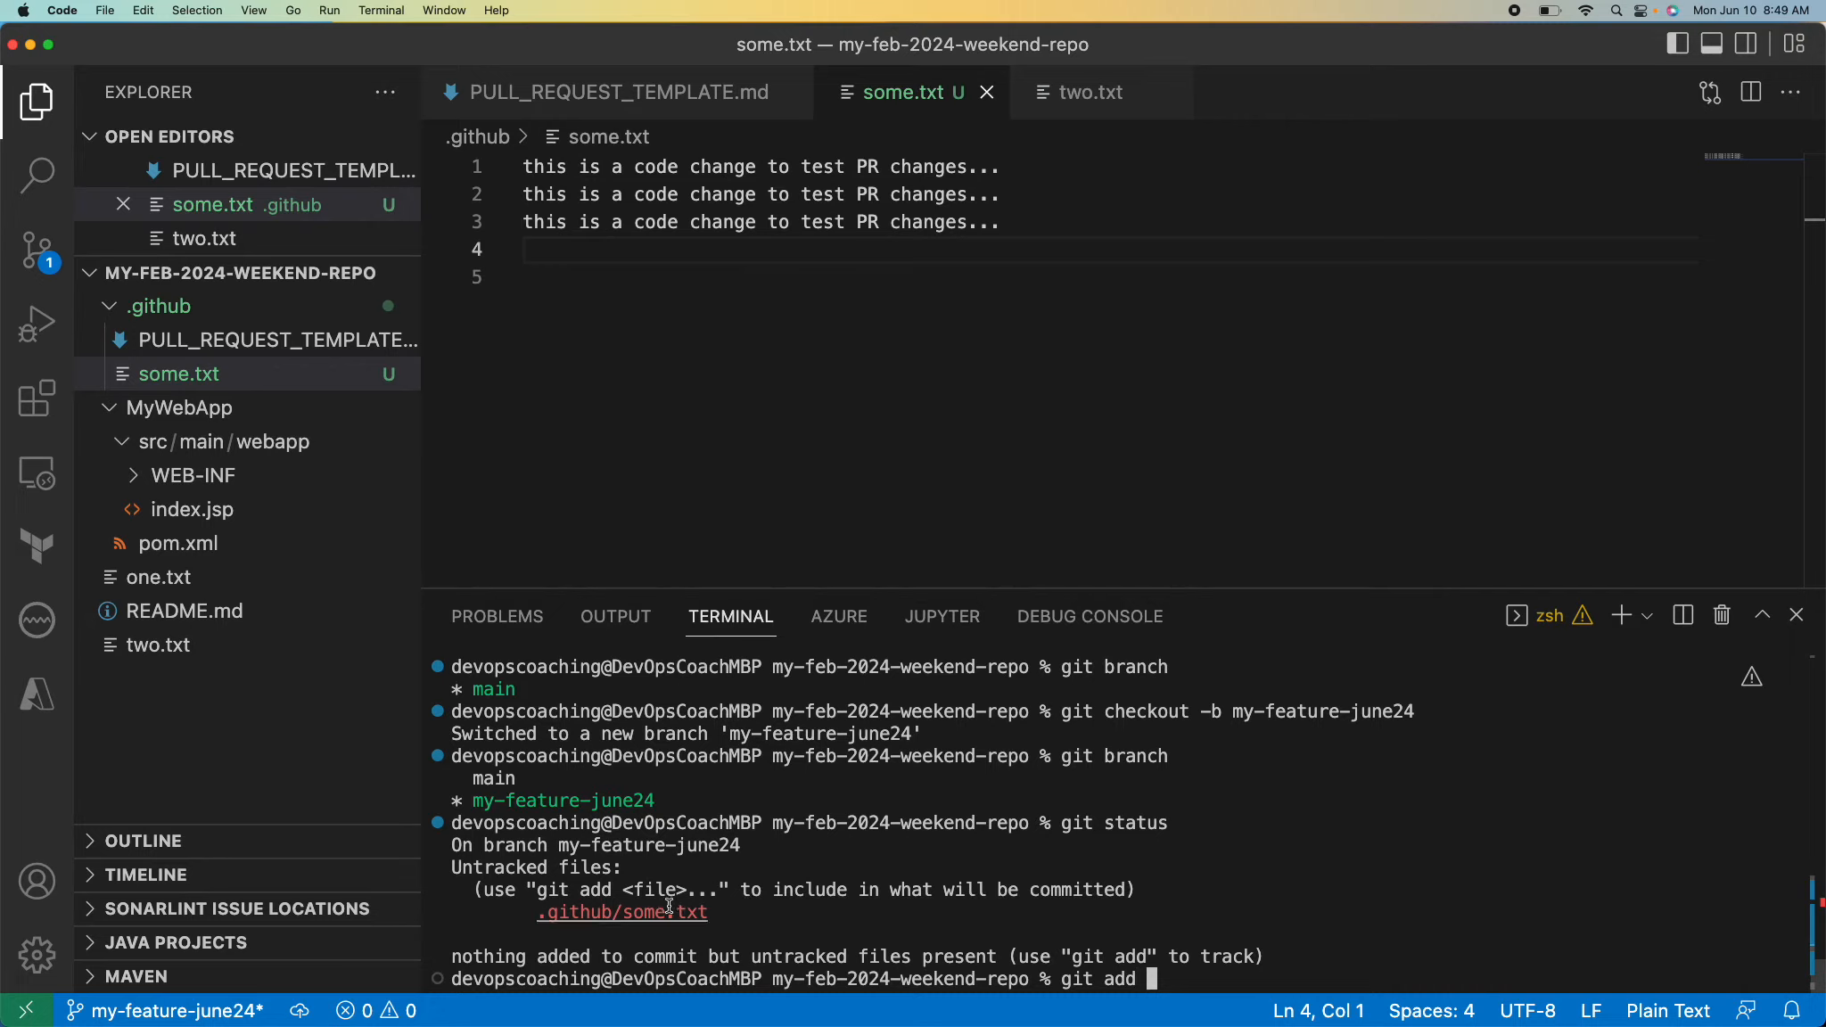
pyautogui.doubleClick(669, 905)
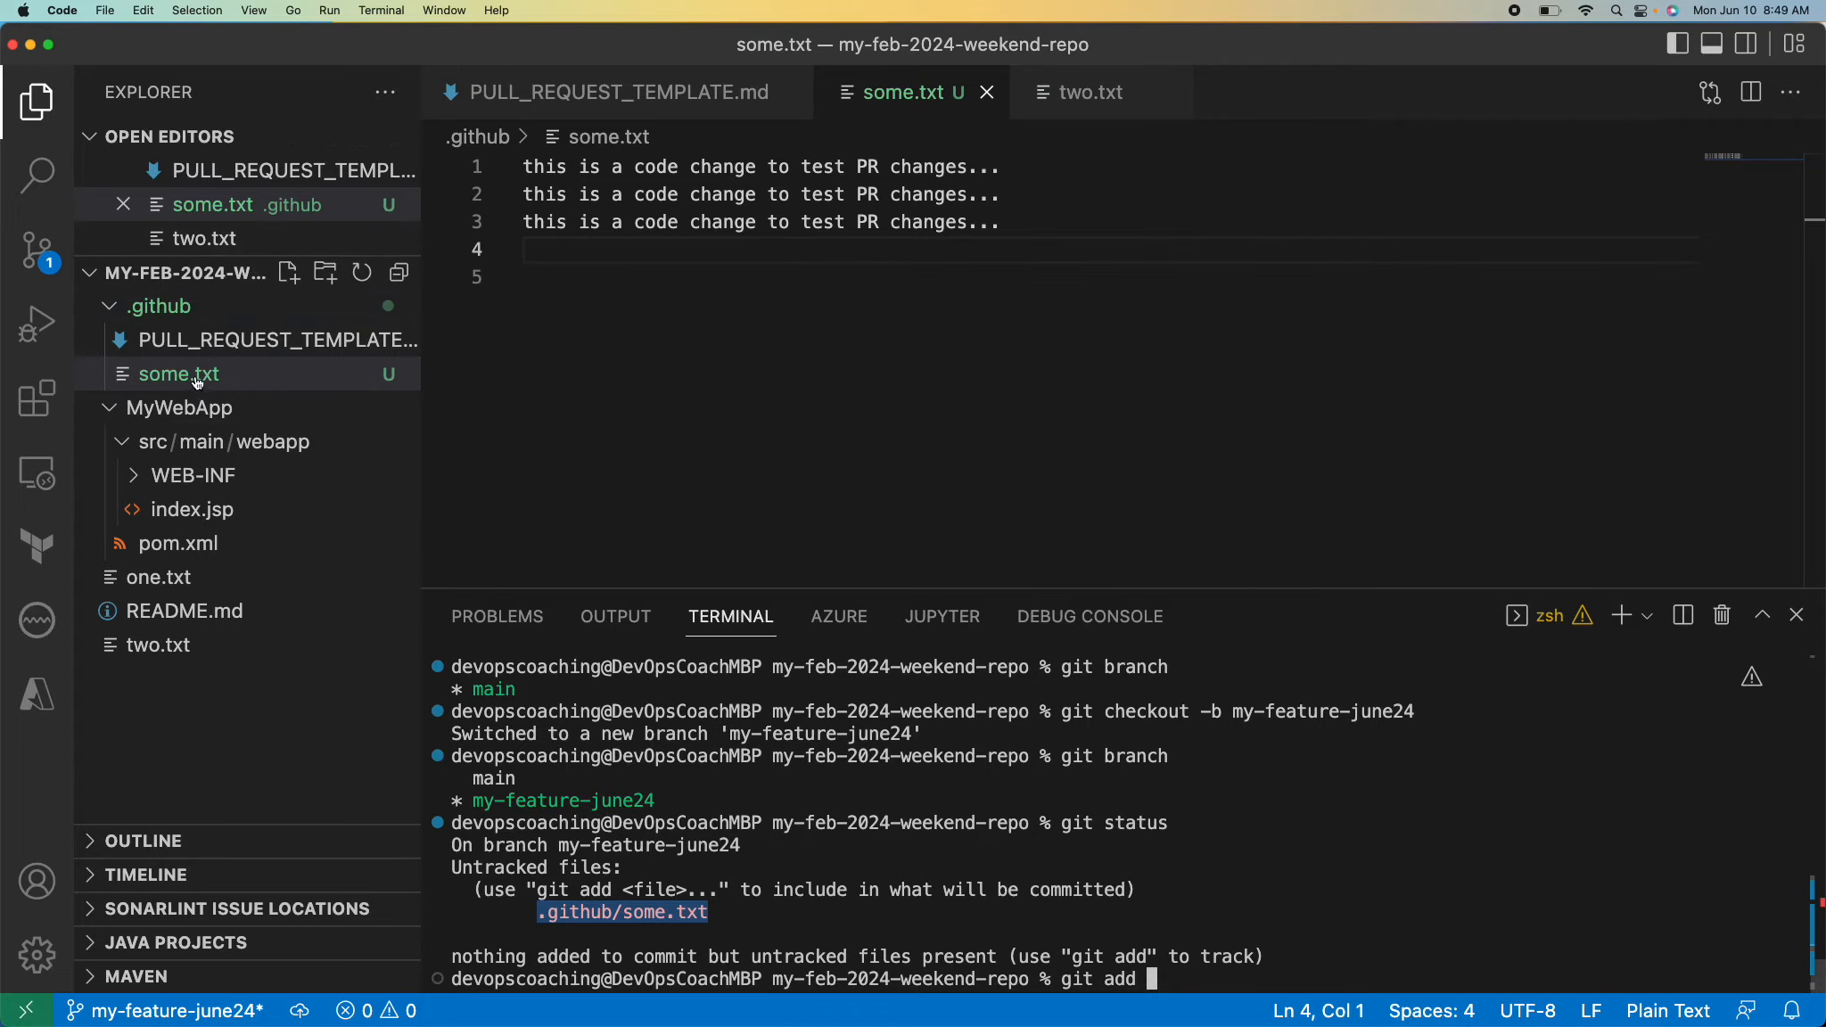
# Move some.txt from the .github folder into the MyWebApp folder.
pyautogui.moveTo(187, 379); pyautogui.dragTo(194, 411)
pyautogui.click(884, 548)
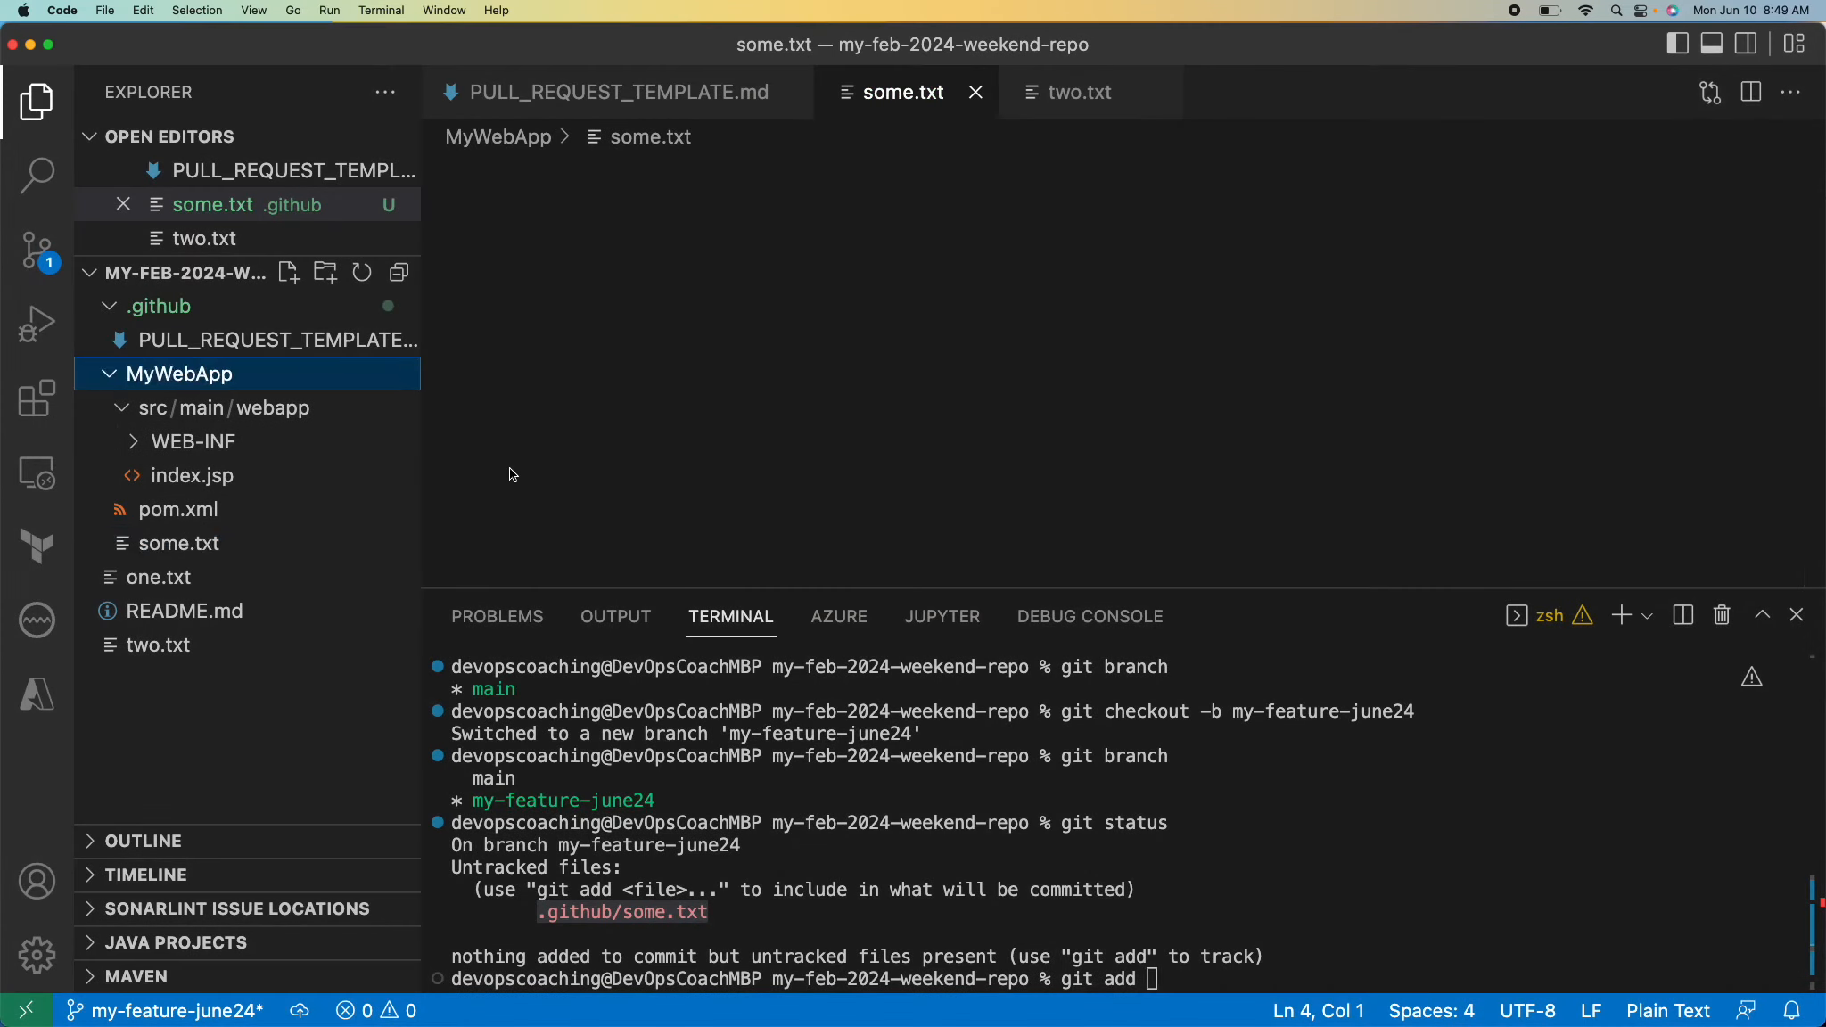
# Replace the pending command in the terminal and recheck the untracked files with git status.
pyautogui.click(1269, 878)
pyautogui.write('git add')
pyautogui.press('BackSpace')
pyautogui.press('BackSpace')
pyautogui.press('BackSpace')
pyautogui.press('BackSpace')
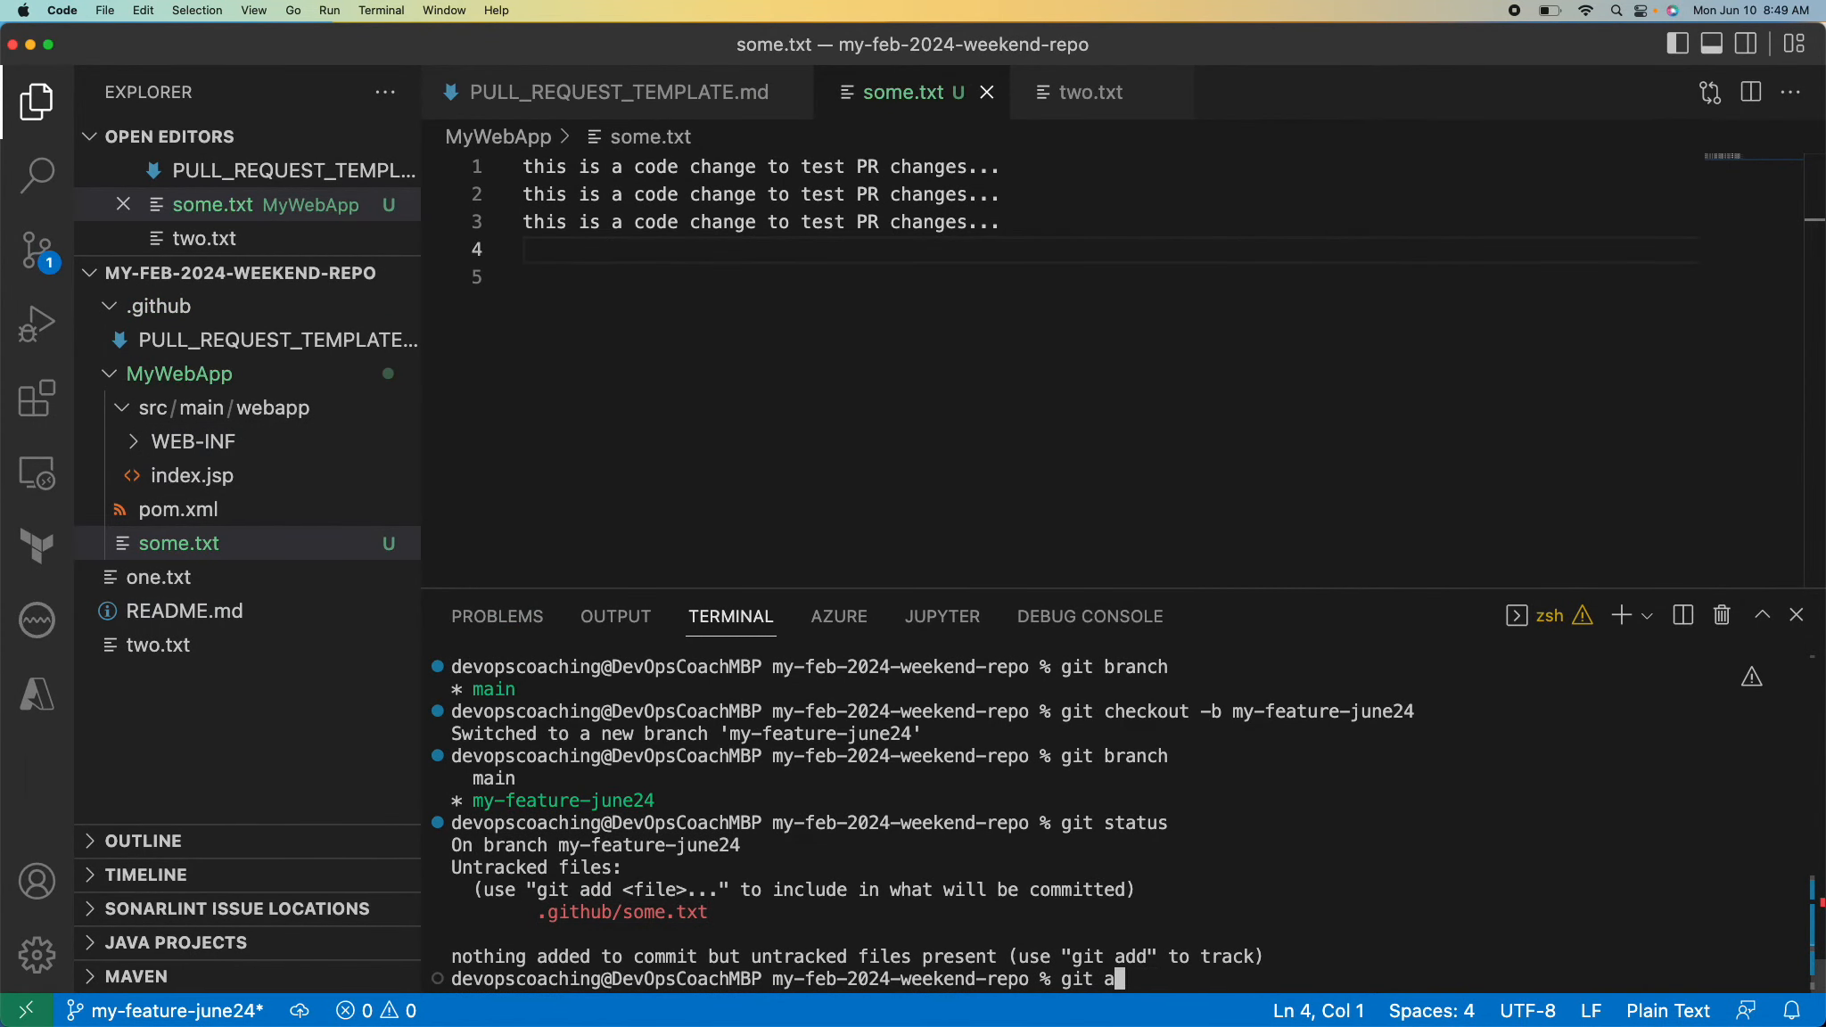
pyautogui.write('staus')
pyautogui.press('Return')
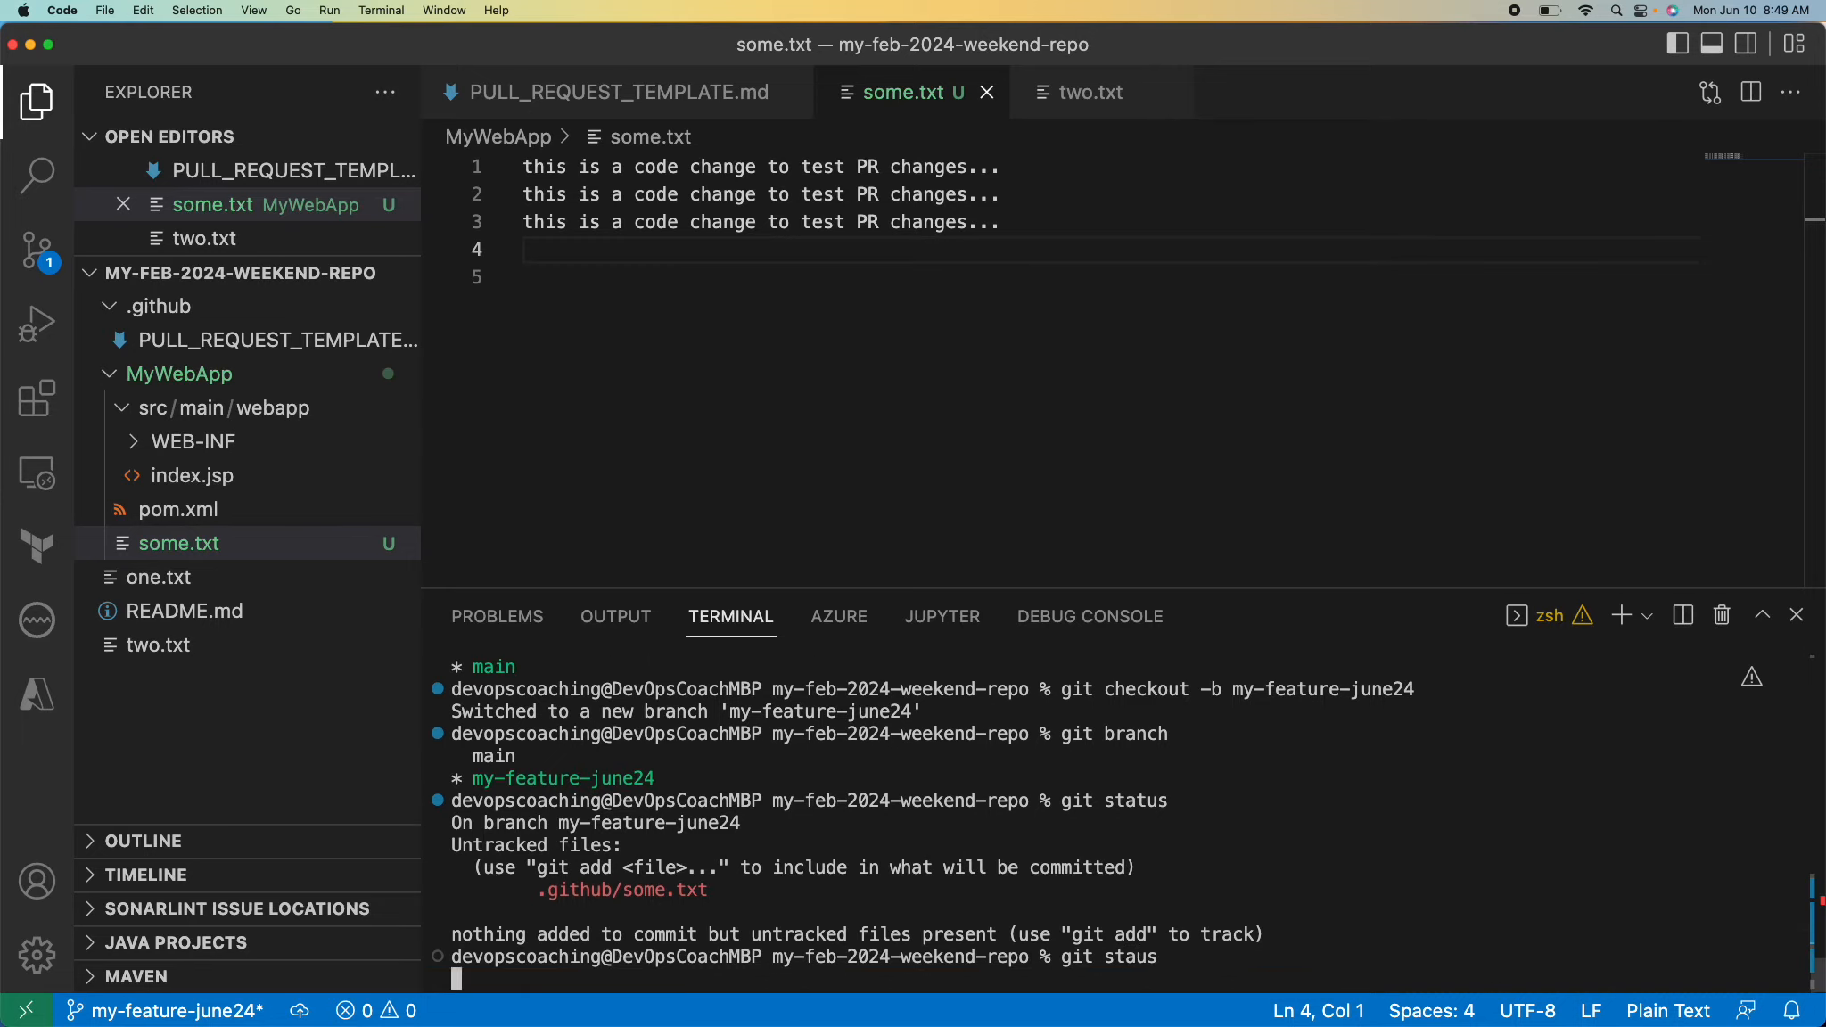
pyautogui.press('Up')
pyautogui.press('BackSpace')
pyautogui.press('BackSpace')
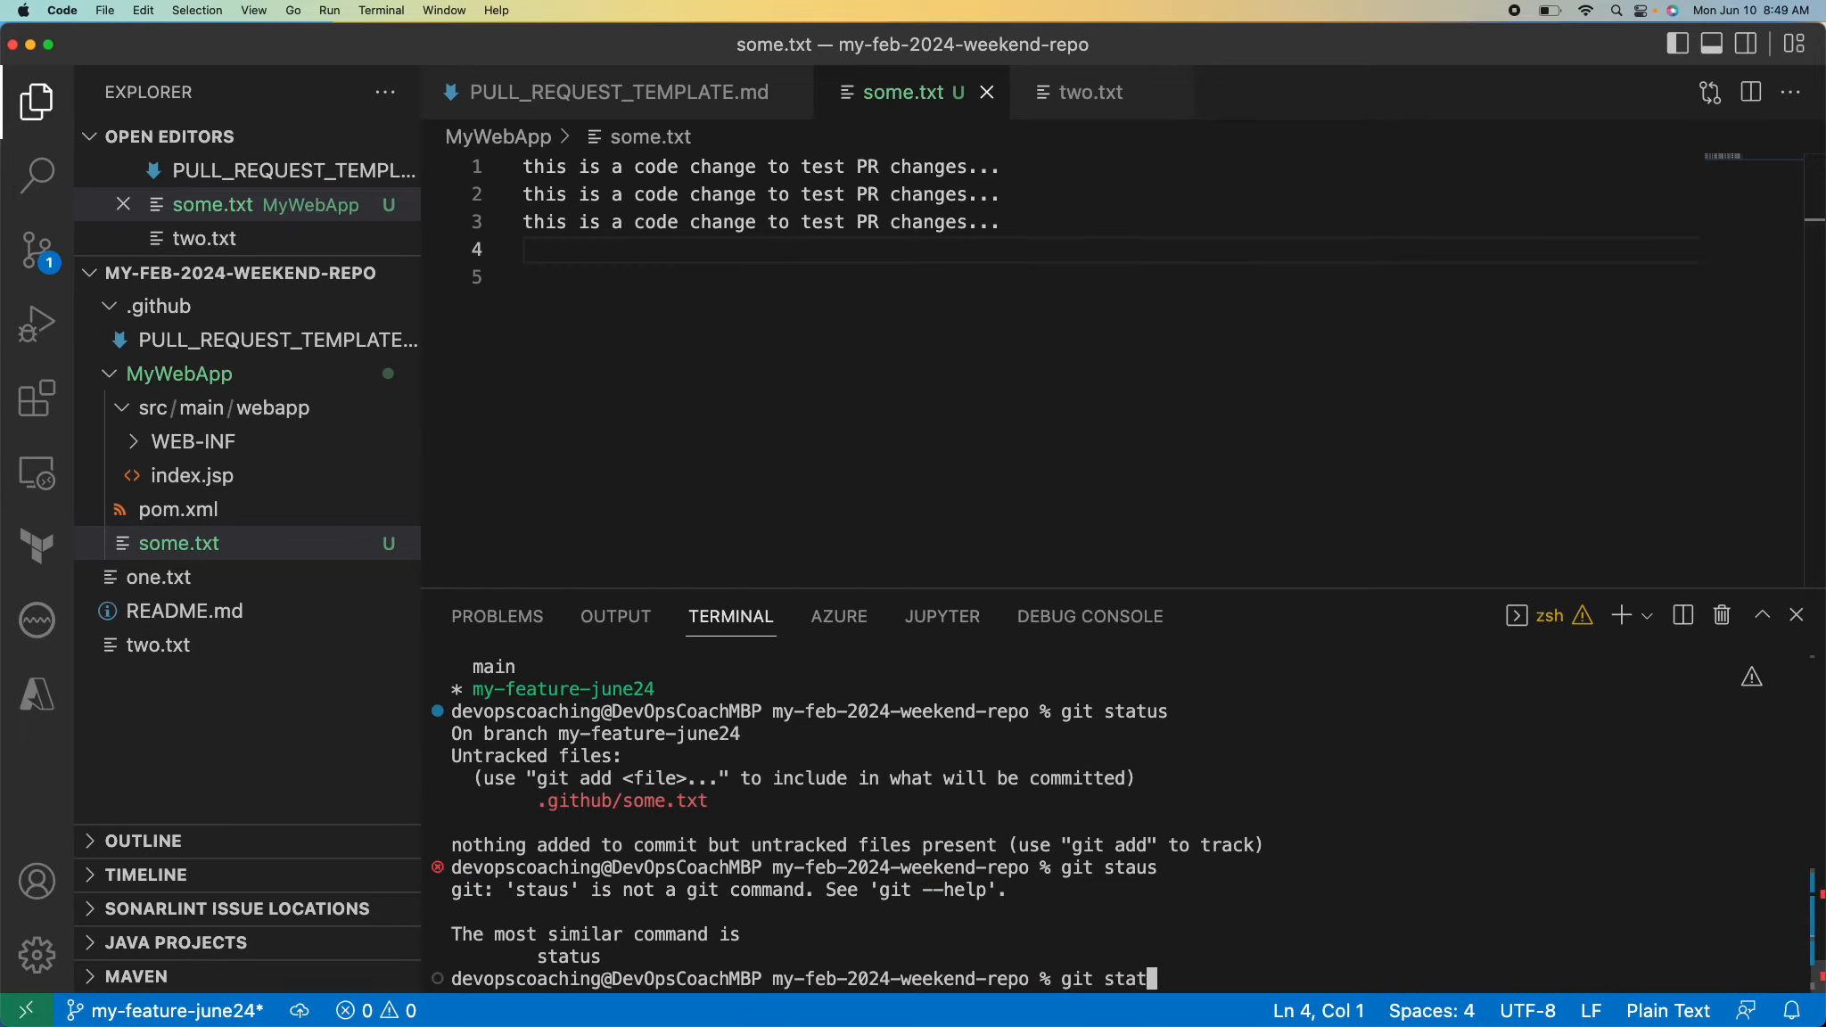
pyautogui.write('us')
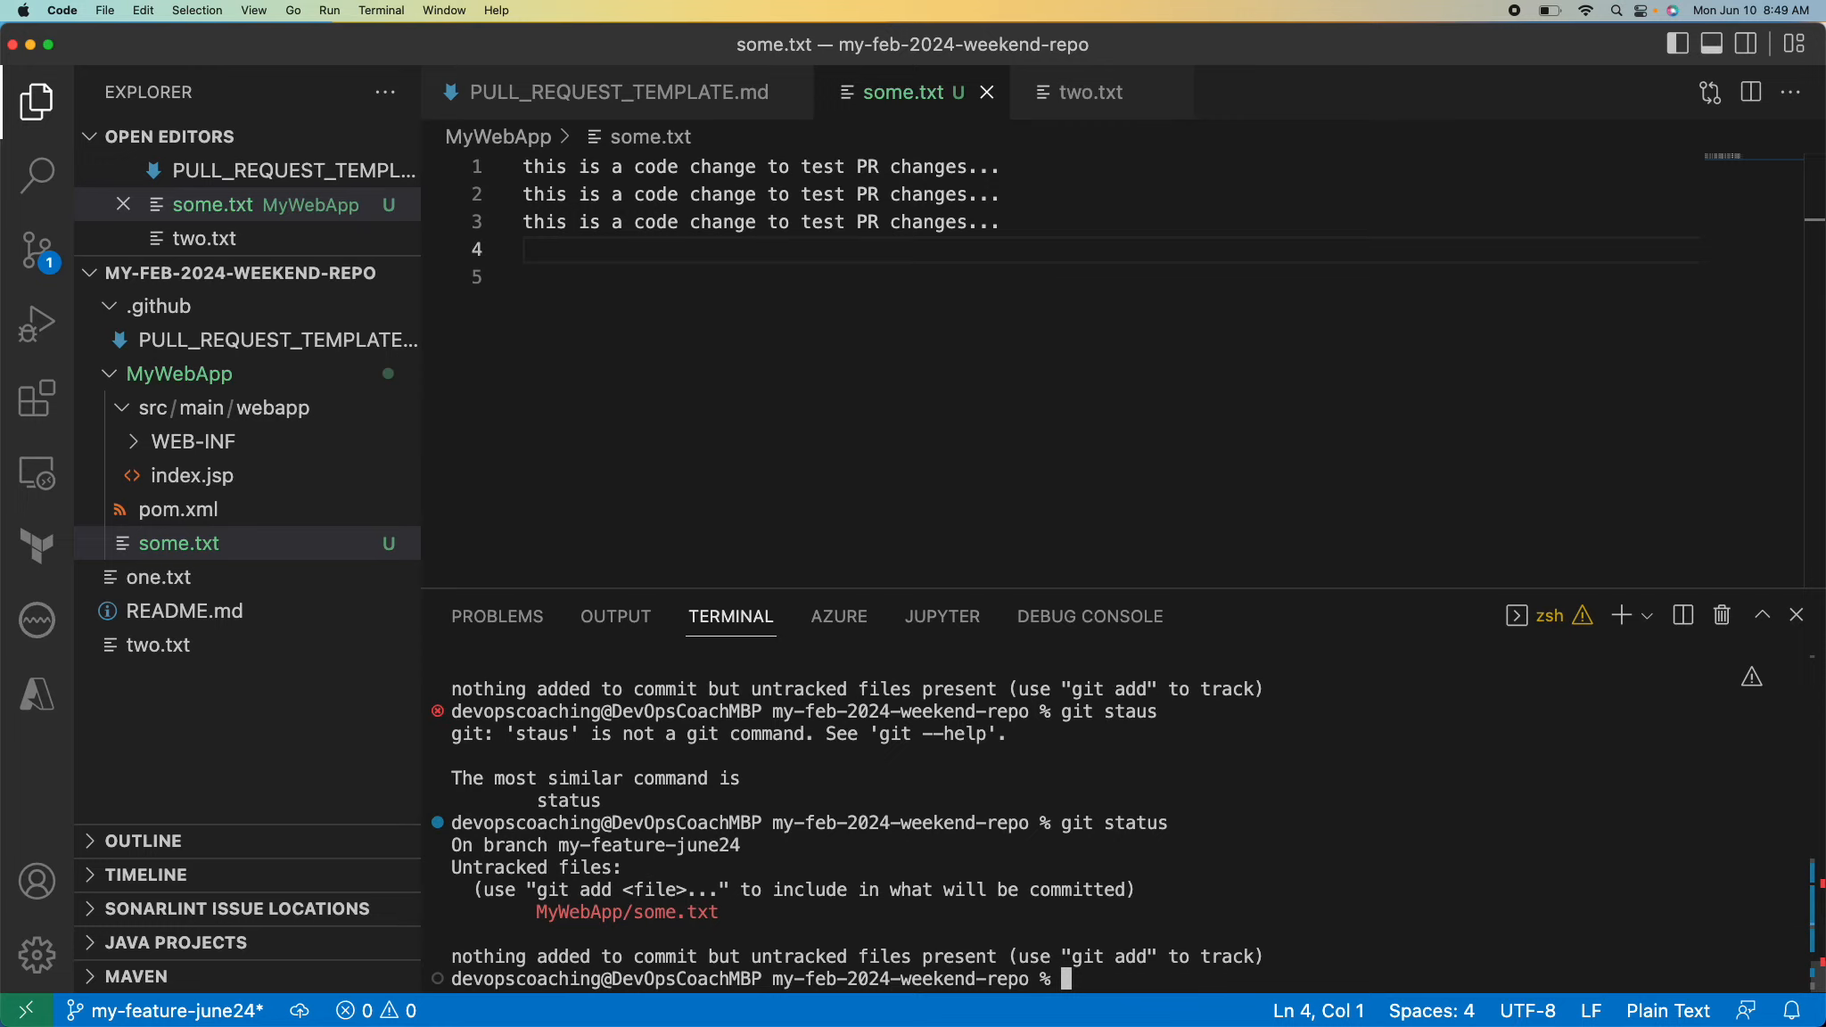
pyautogui.press('Return')
pyautogui.press('Return')
# Stage the moved file with git add MyWebApp/some.txt.
pyautogui.write('git add')
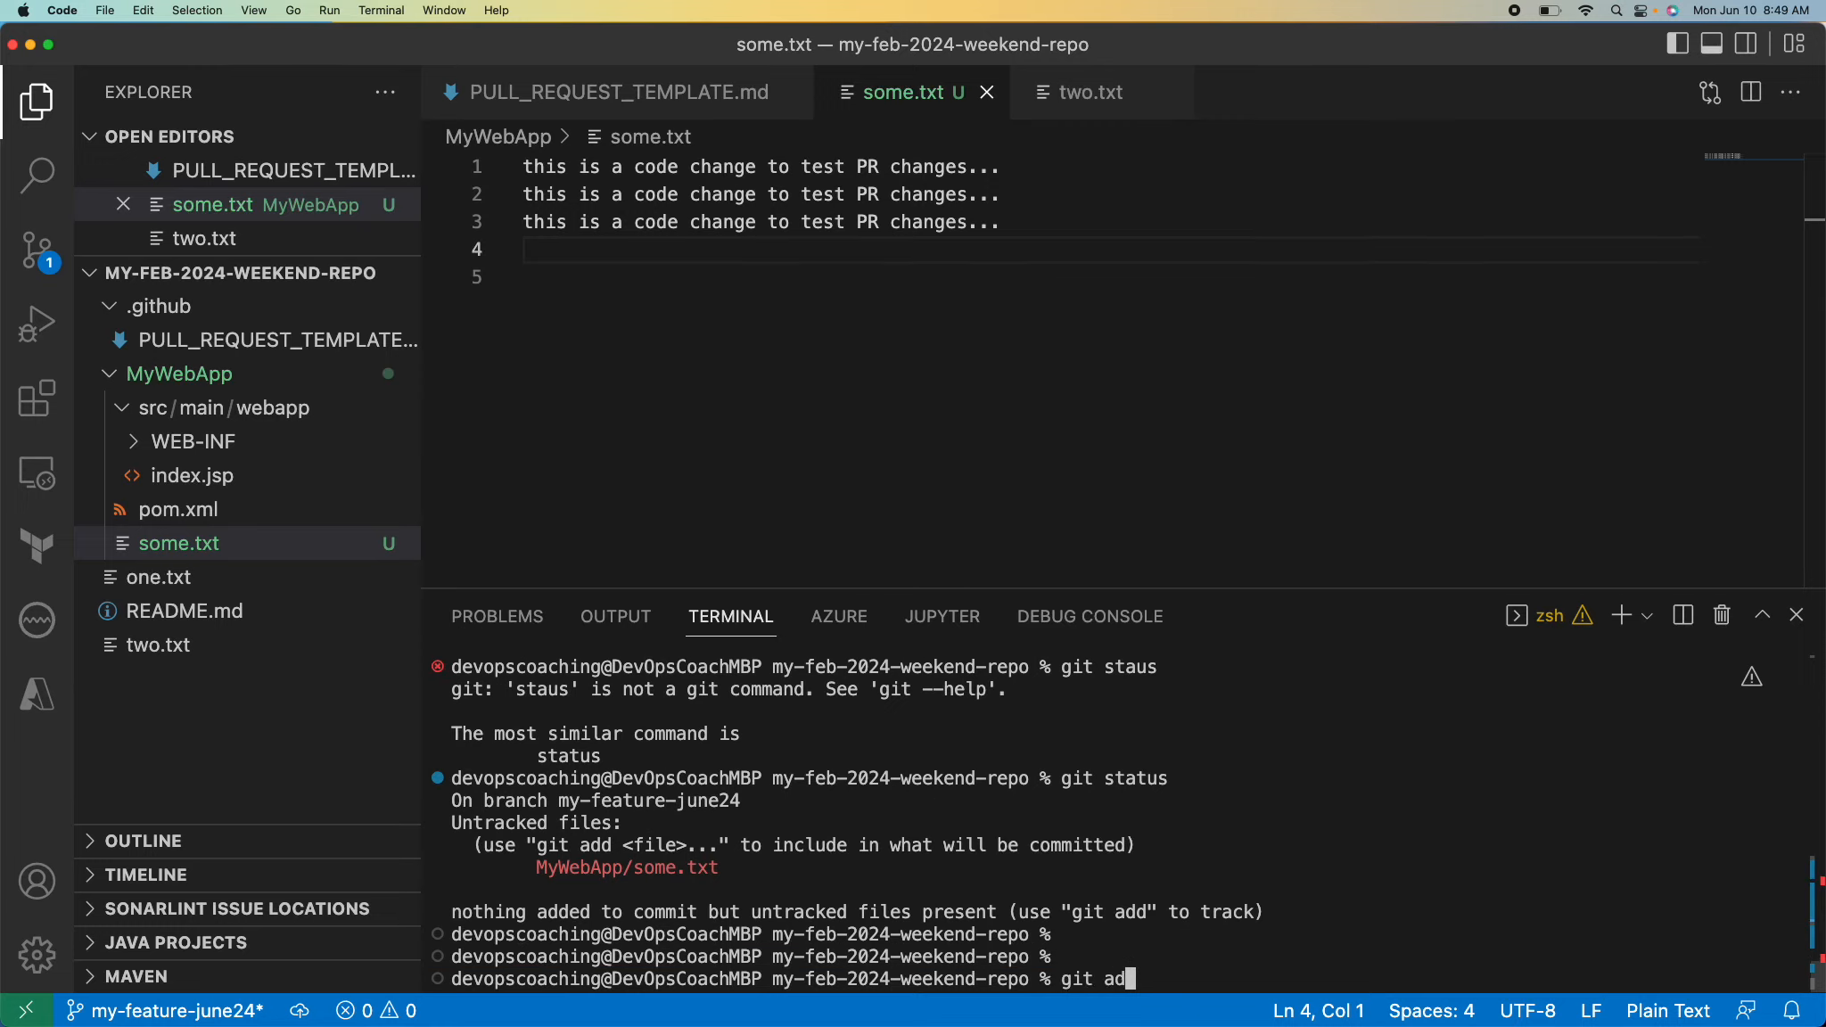
pyautogui.doubleClick(669, 869)
pyautogui.press('super+c')
pyautogui.press('super+v')
pyautogui.press('Return')
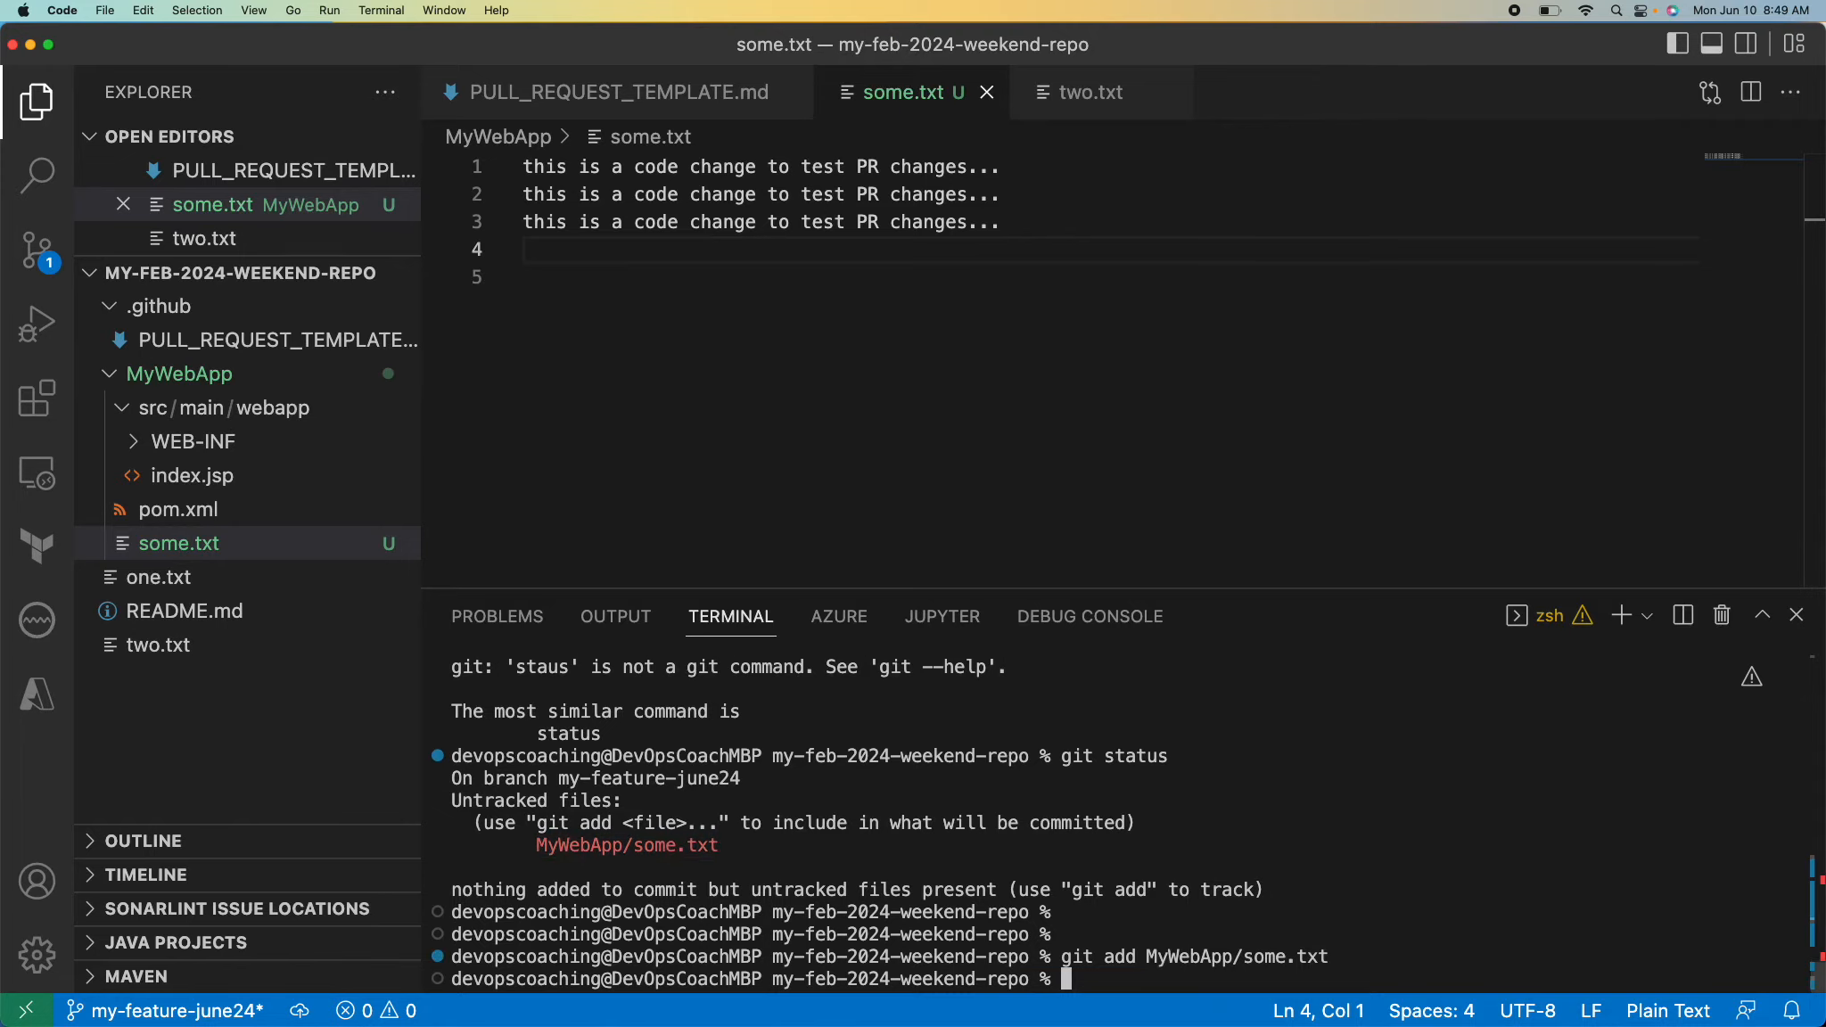
# Commit the staged file with the message "added new code changes to test PR".
pyautogui.write('git commi')
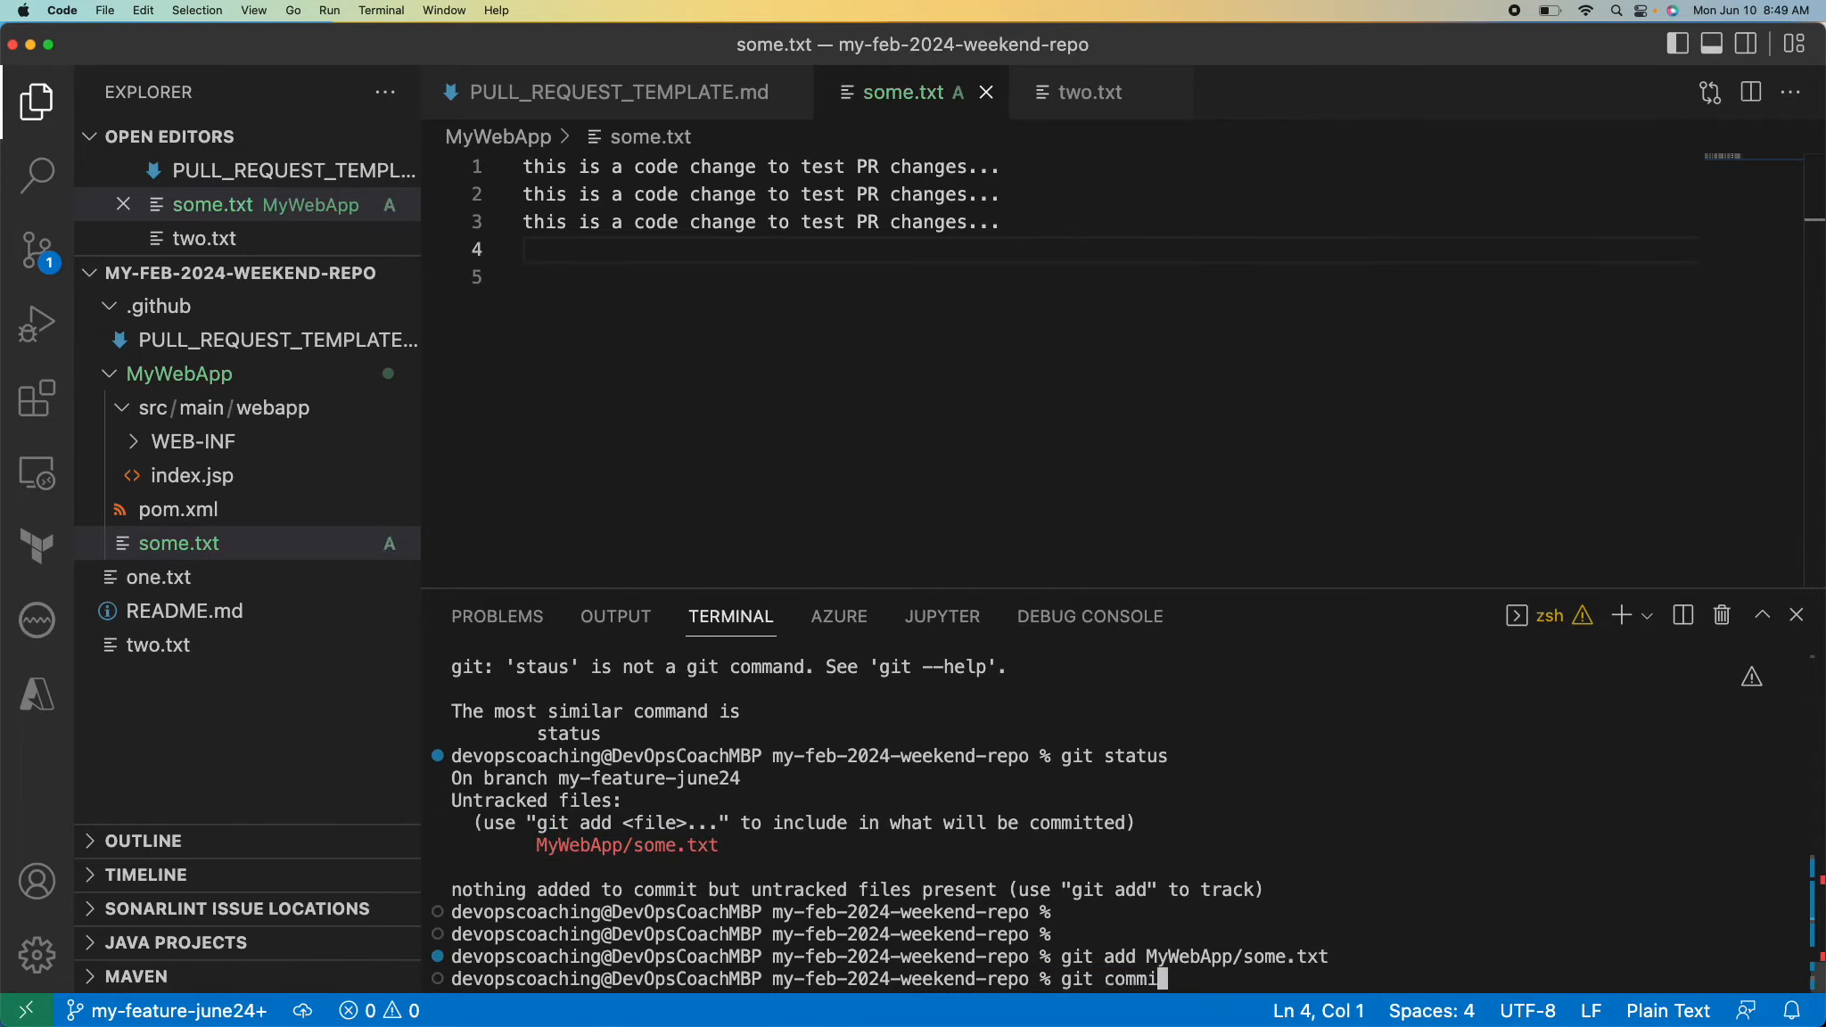
pyautogui.write('t -m "added new code changes to test PR')
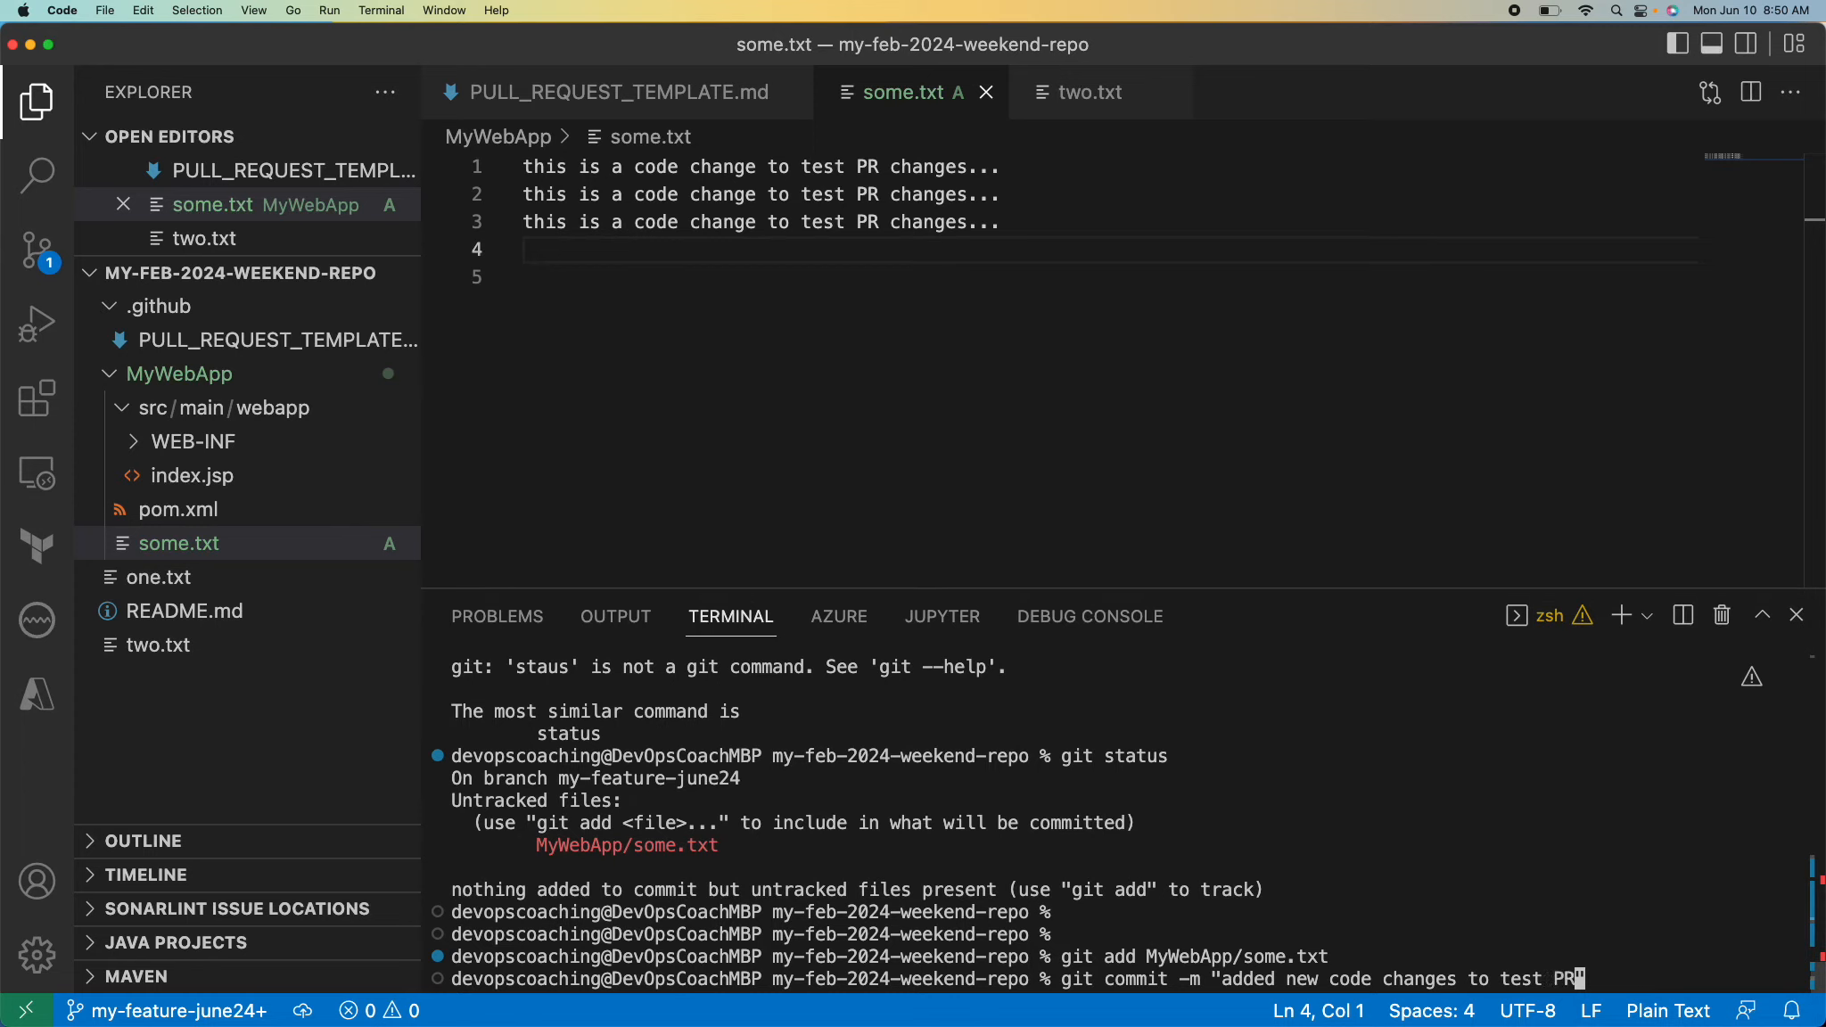
pyautogui.press('Return')
# Check the state of the working tree with git status after the commit.
pyautogui.press('Return')
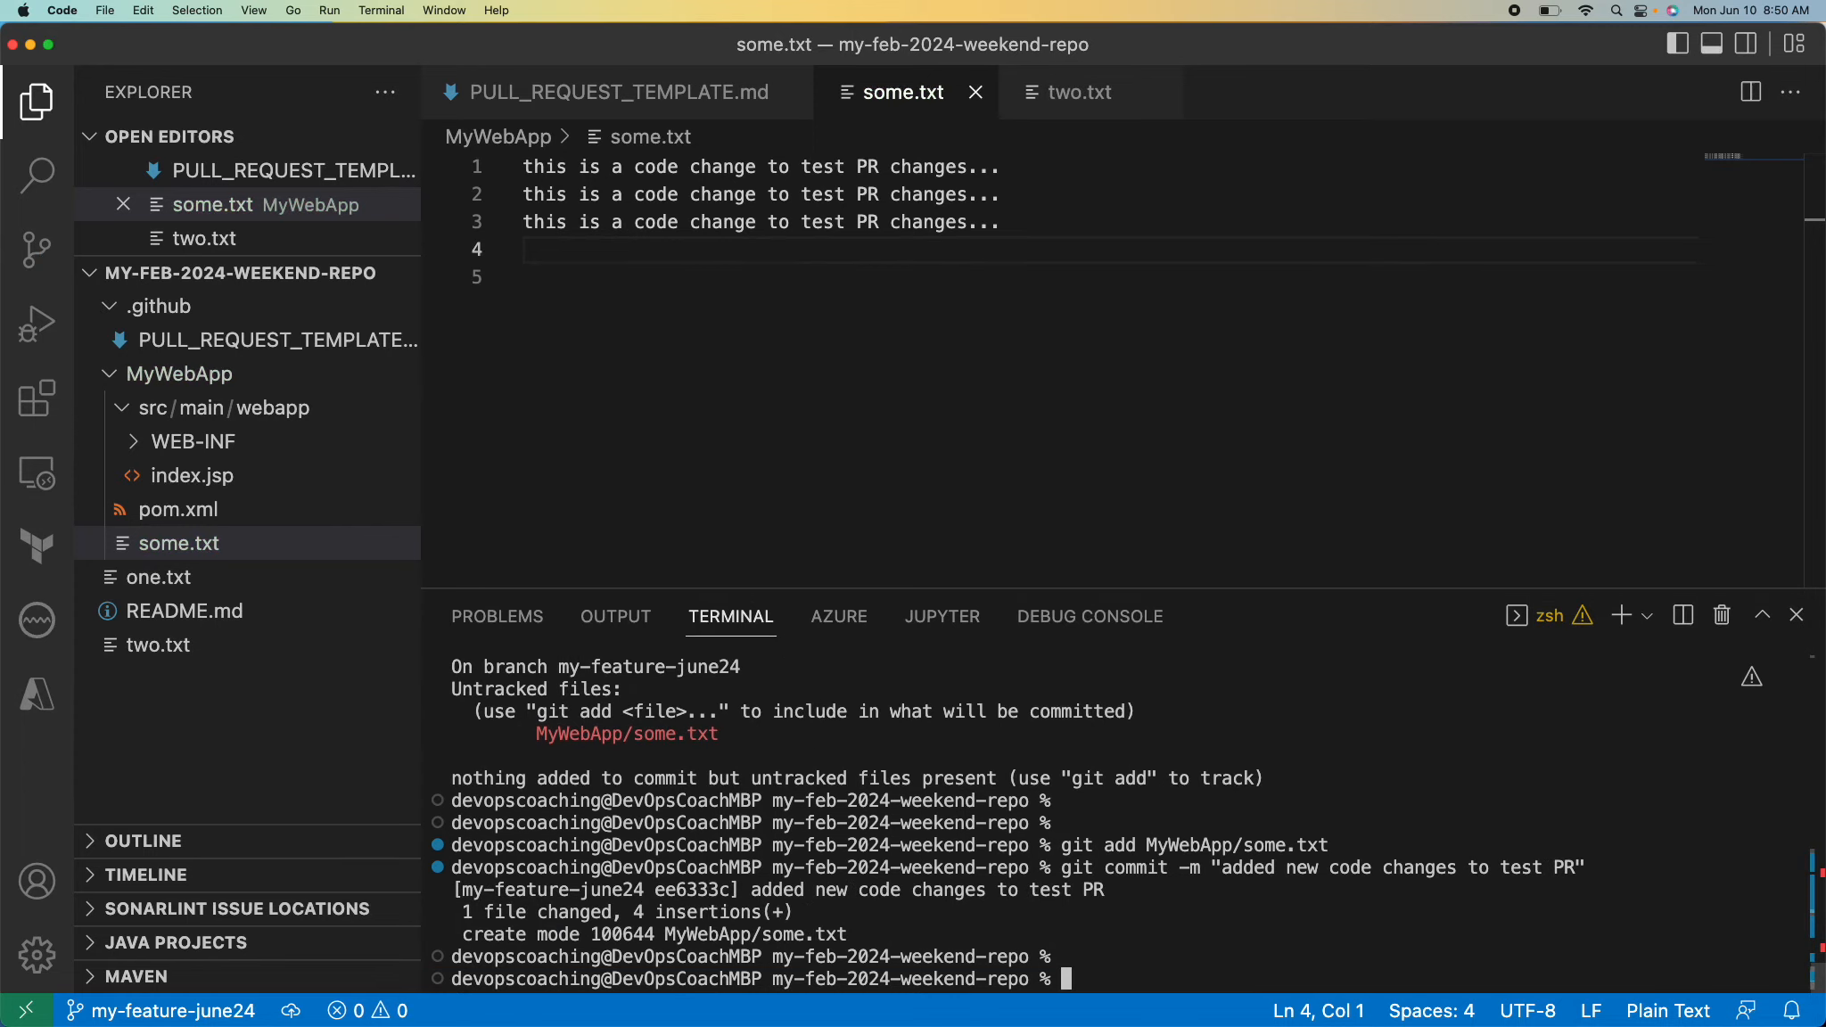
pyautogui.write('git status')
pyautogui.press('Return')
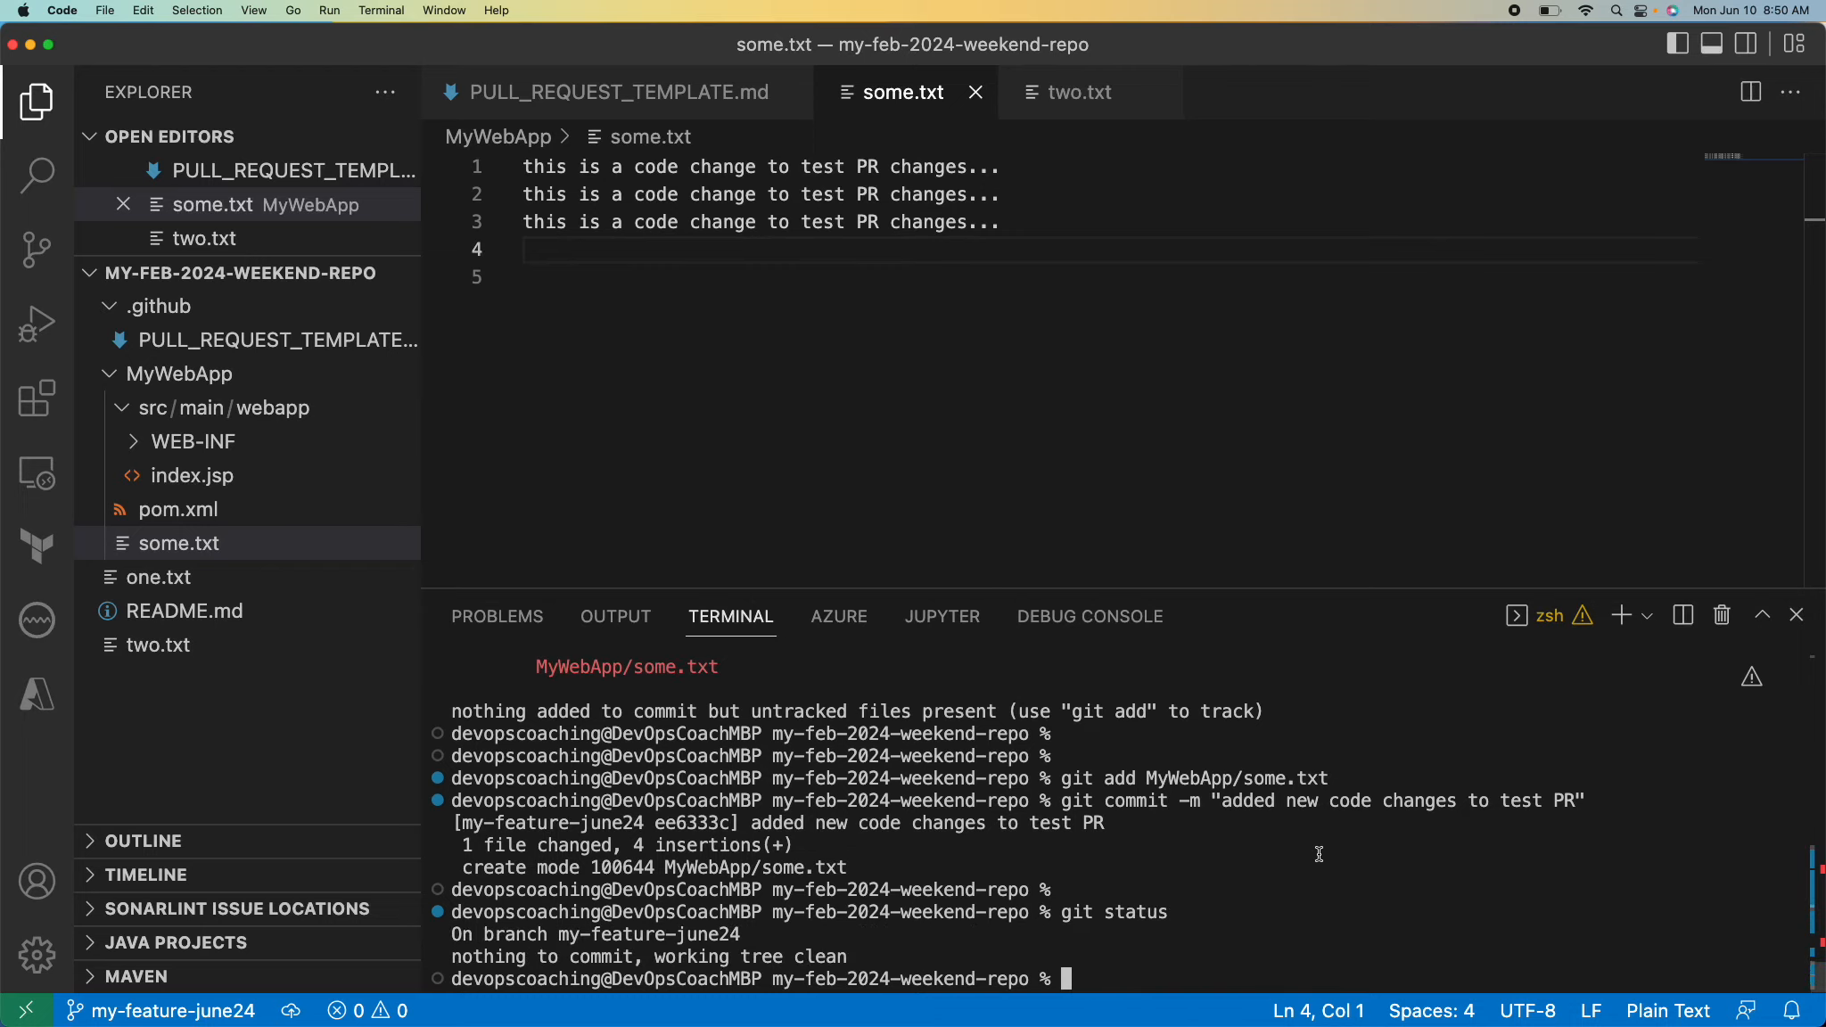
# Push the my-feature-june24 branch to GitHub, setting origin as its upstream with git push --set-upstream origin my-feature-june24.
pyautogui.write('git push')
pyautogui.press('Return')
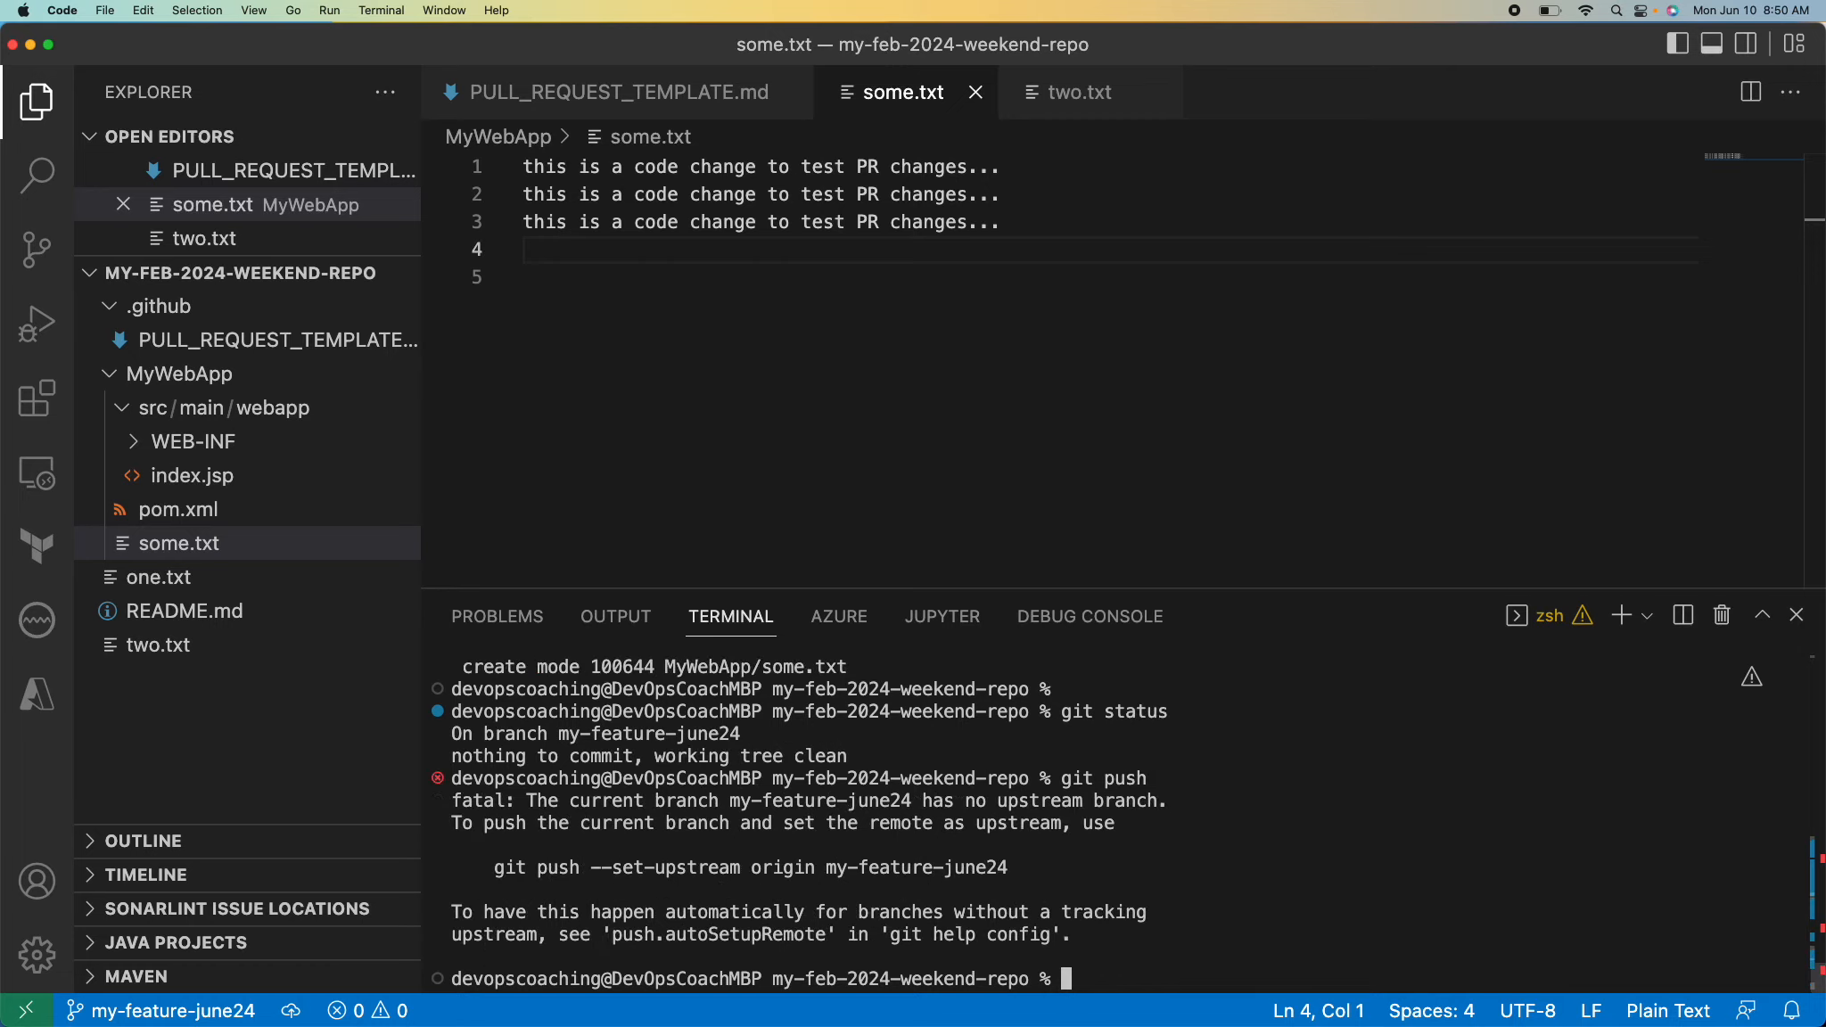
pyautogui.tripleClick(880, 858)
pyautogui.press('super+c')
pyautogui.press('super+v')
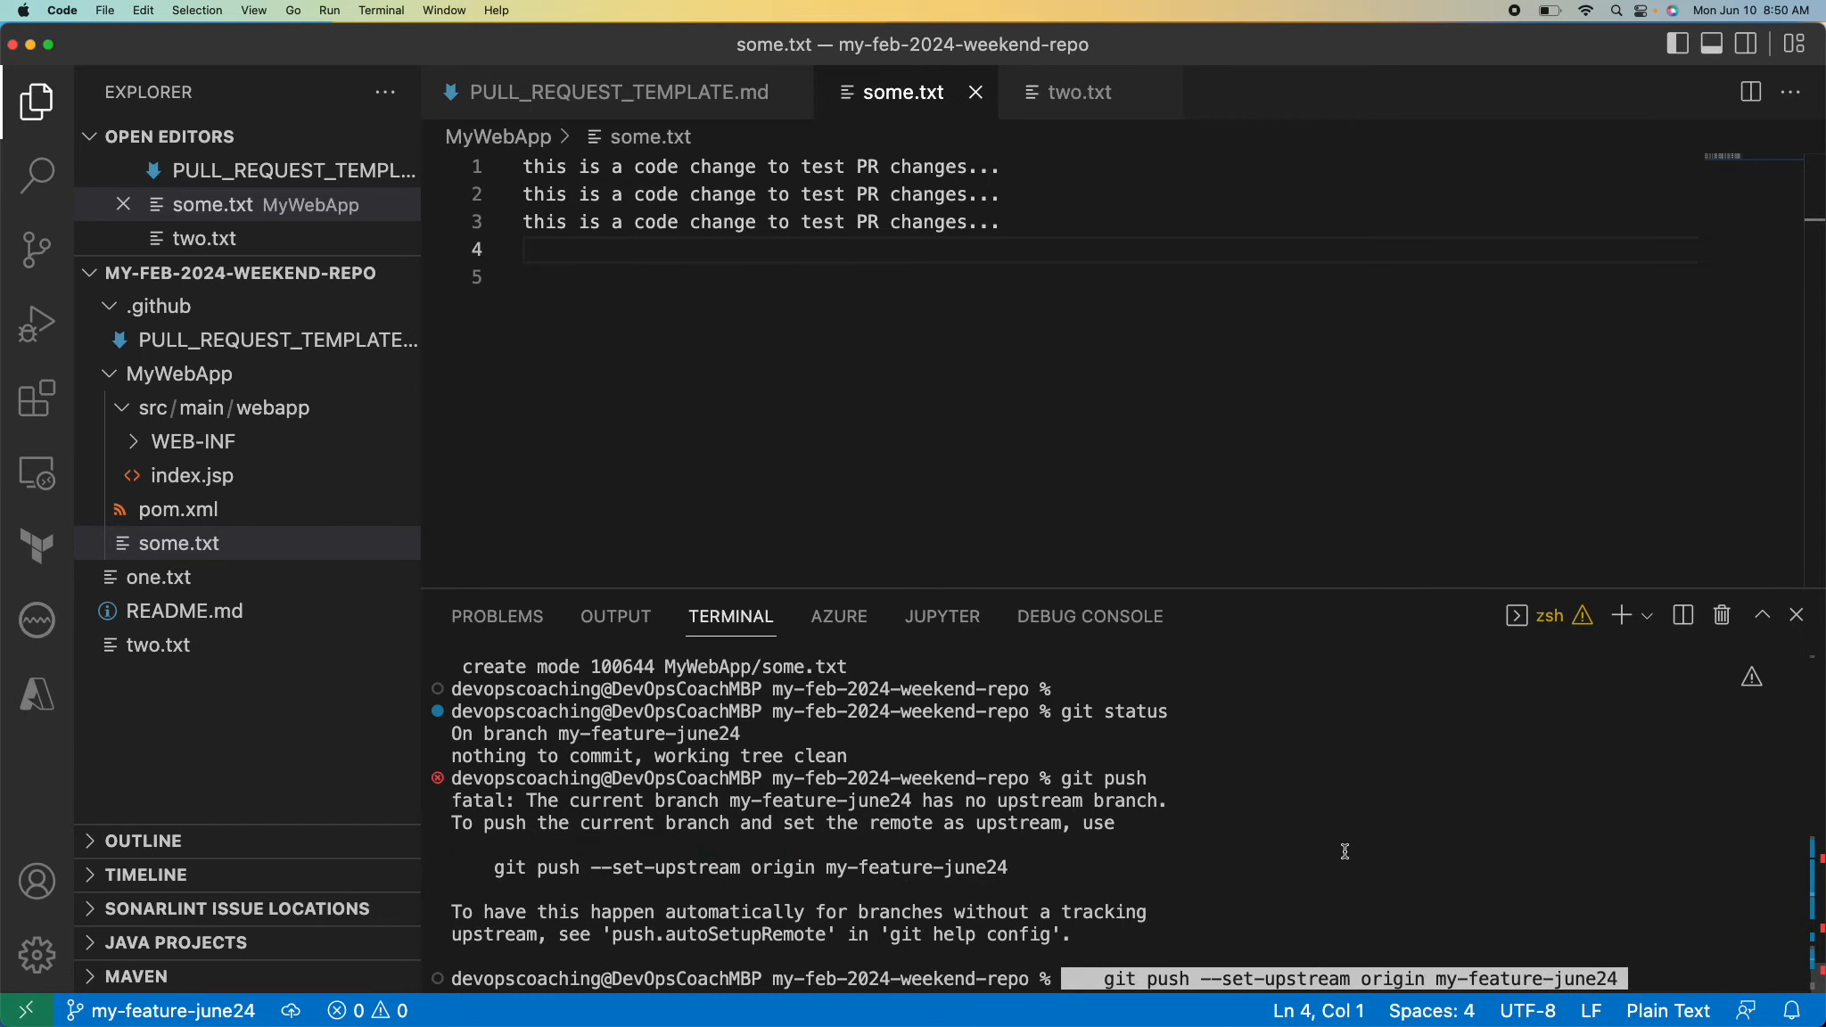
pyautogui.press('Return')
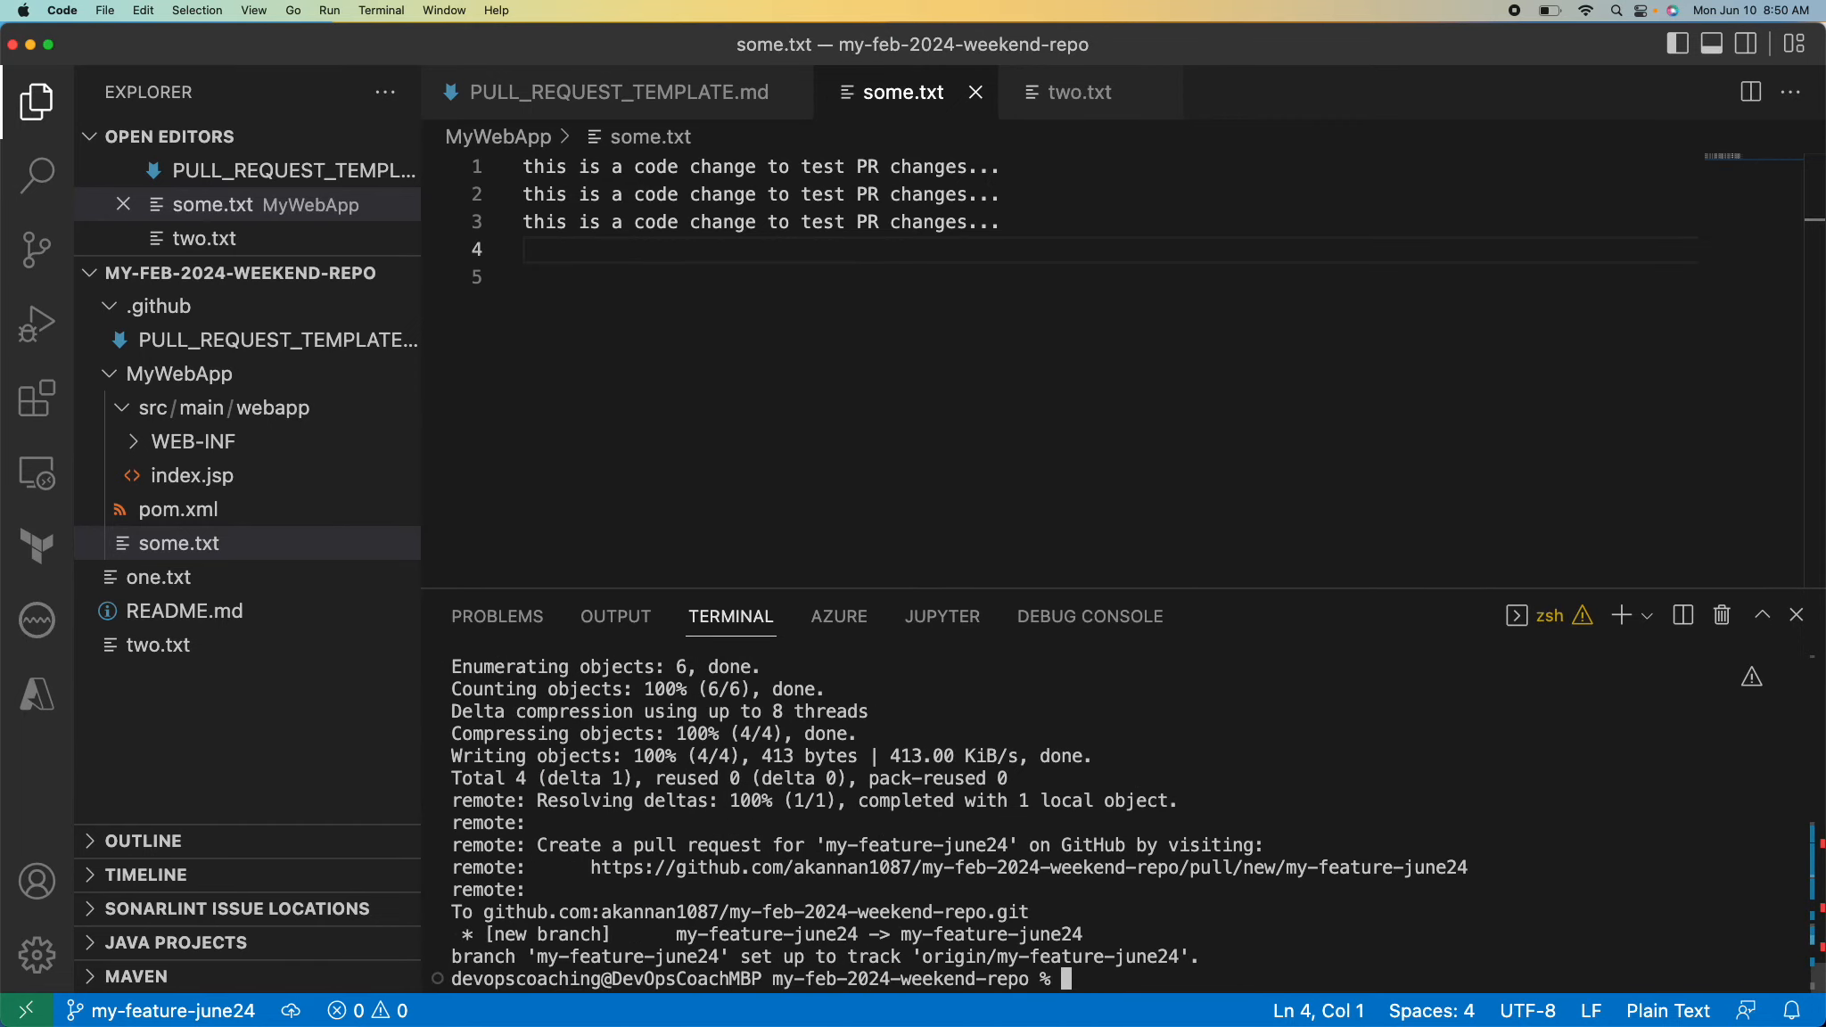
pyautogui.press('Return')
pyautogui.press('Return')
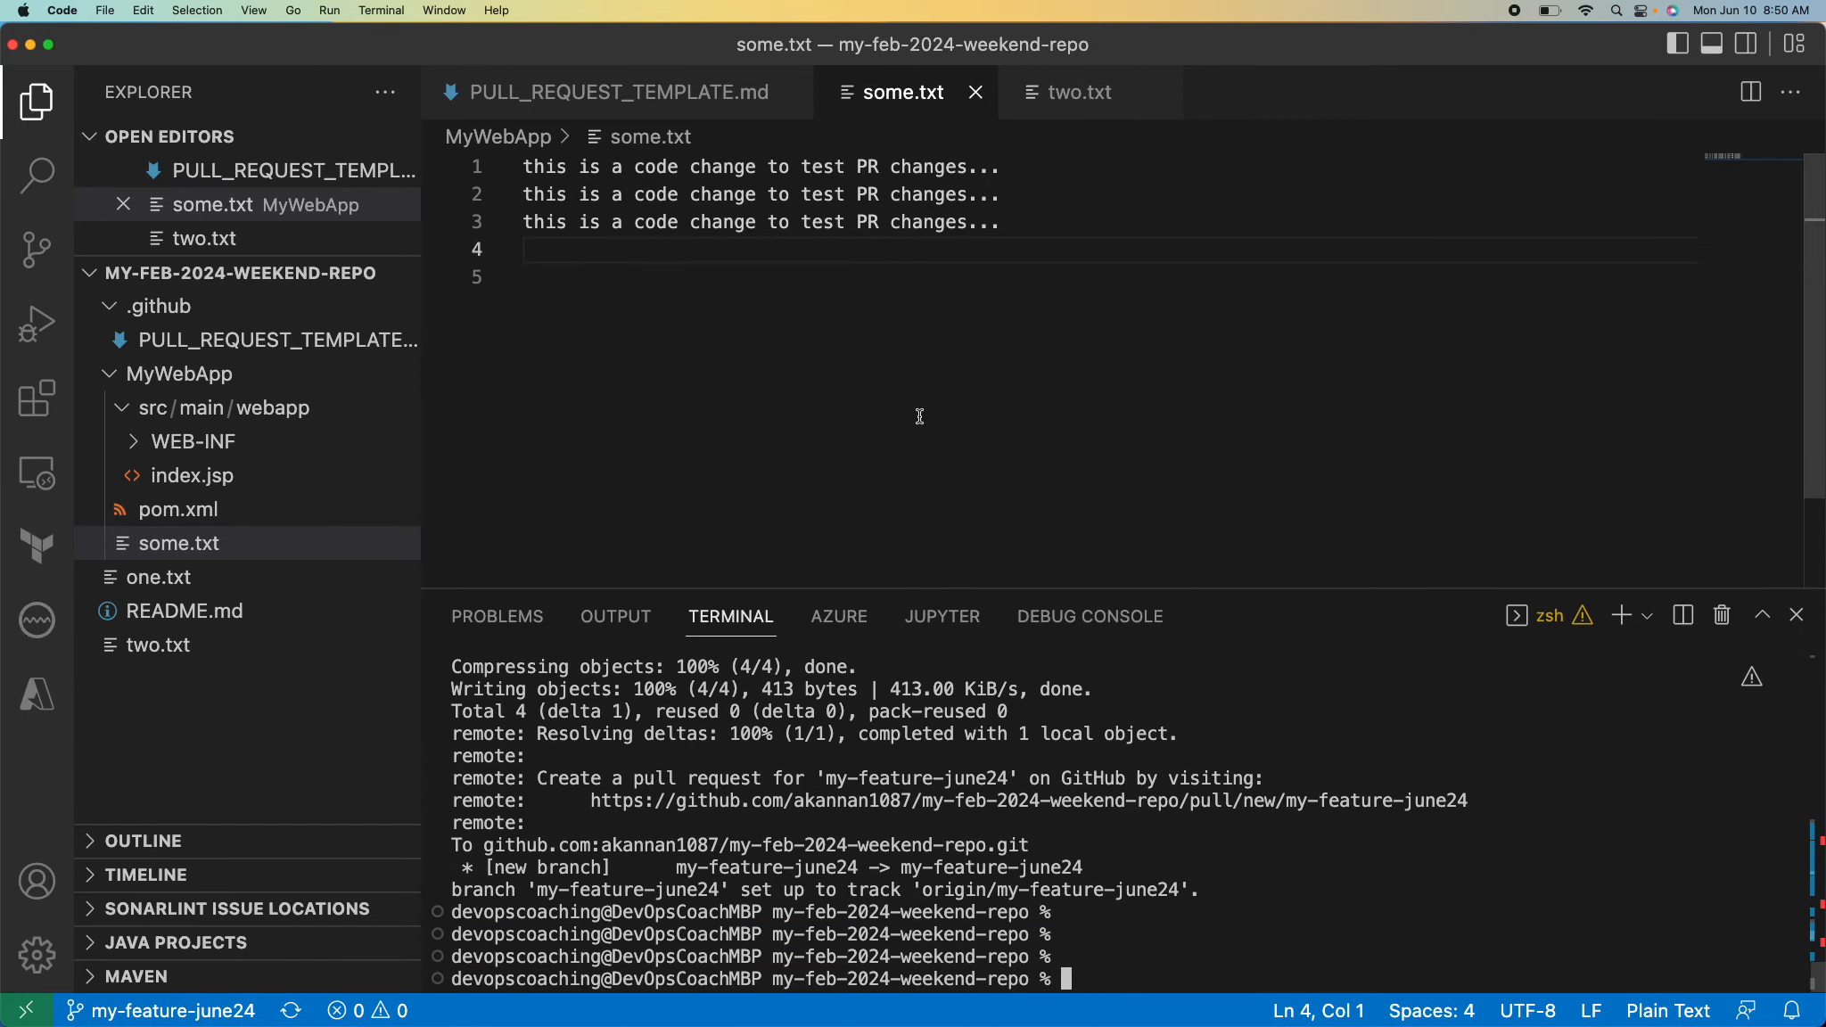
# Switch to GitHub in the browser, start a pull request from my-feature-june24 into main and review its template description.
pyautogui.press('super+Tab')
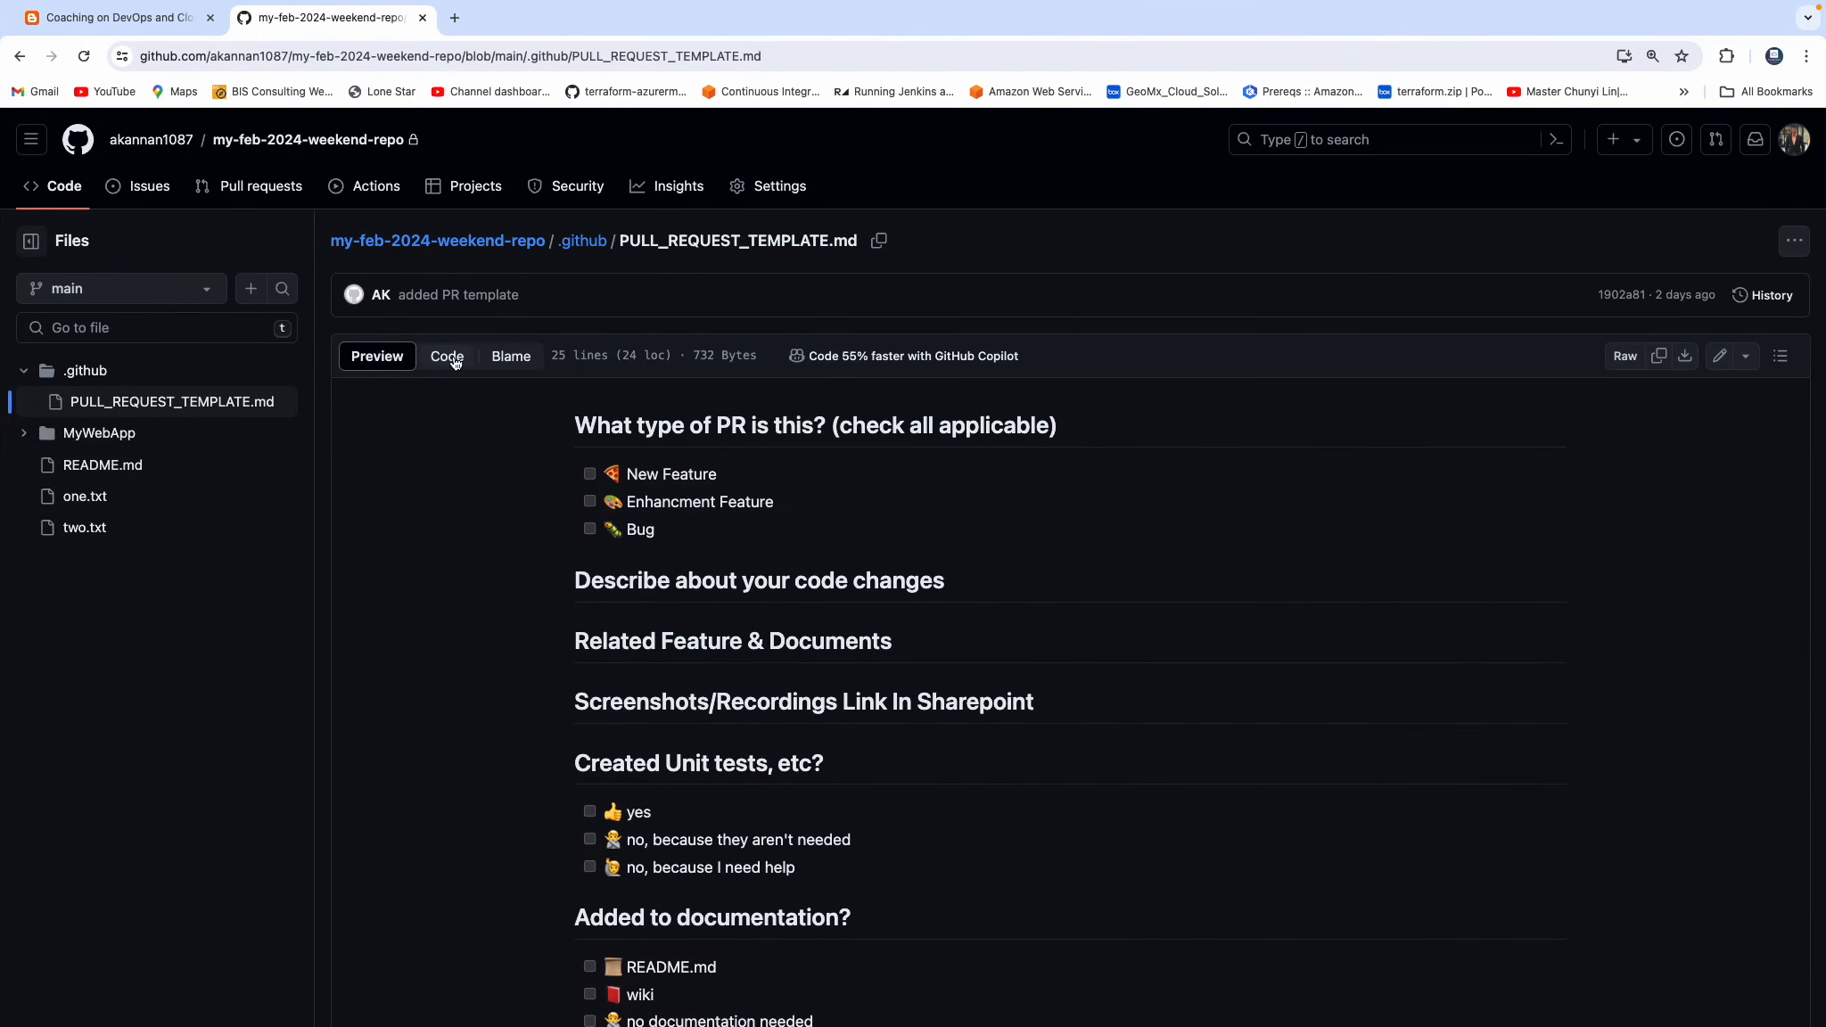
pyautogui.click(270, 143)
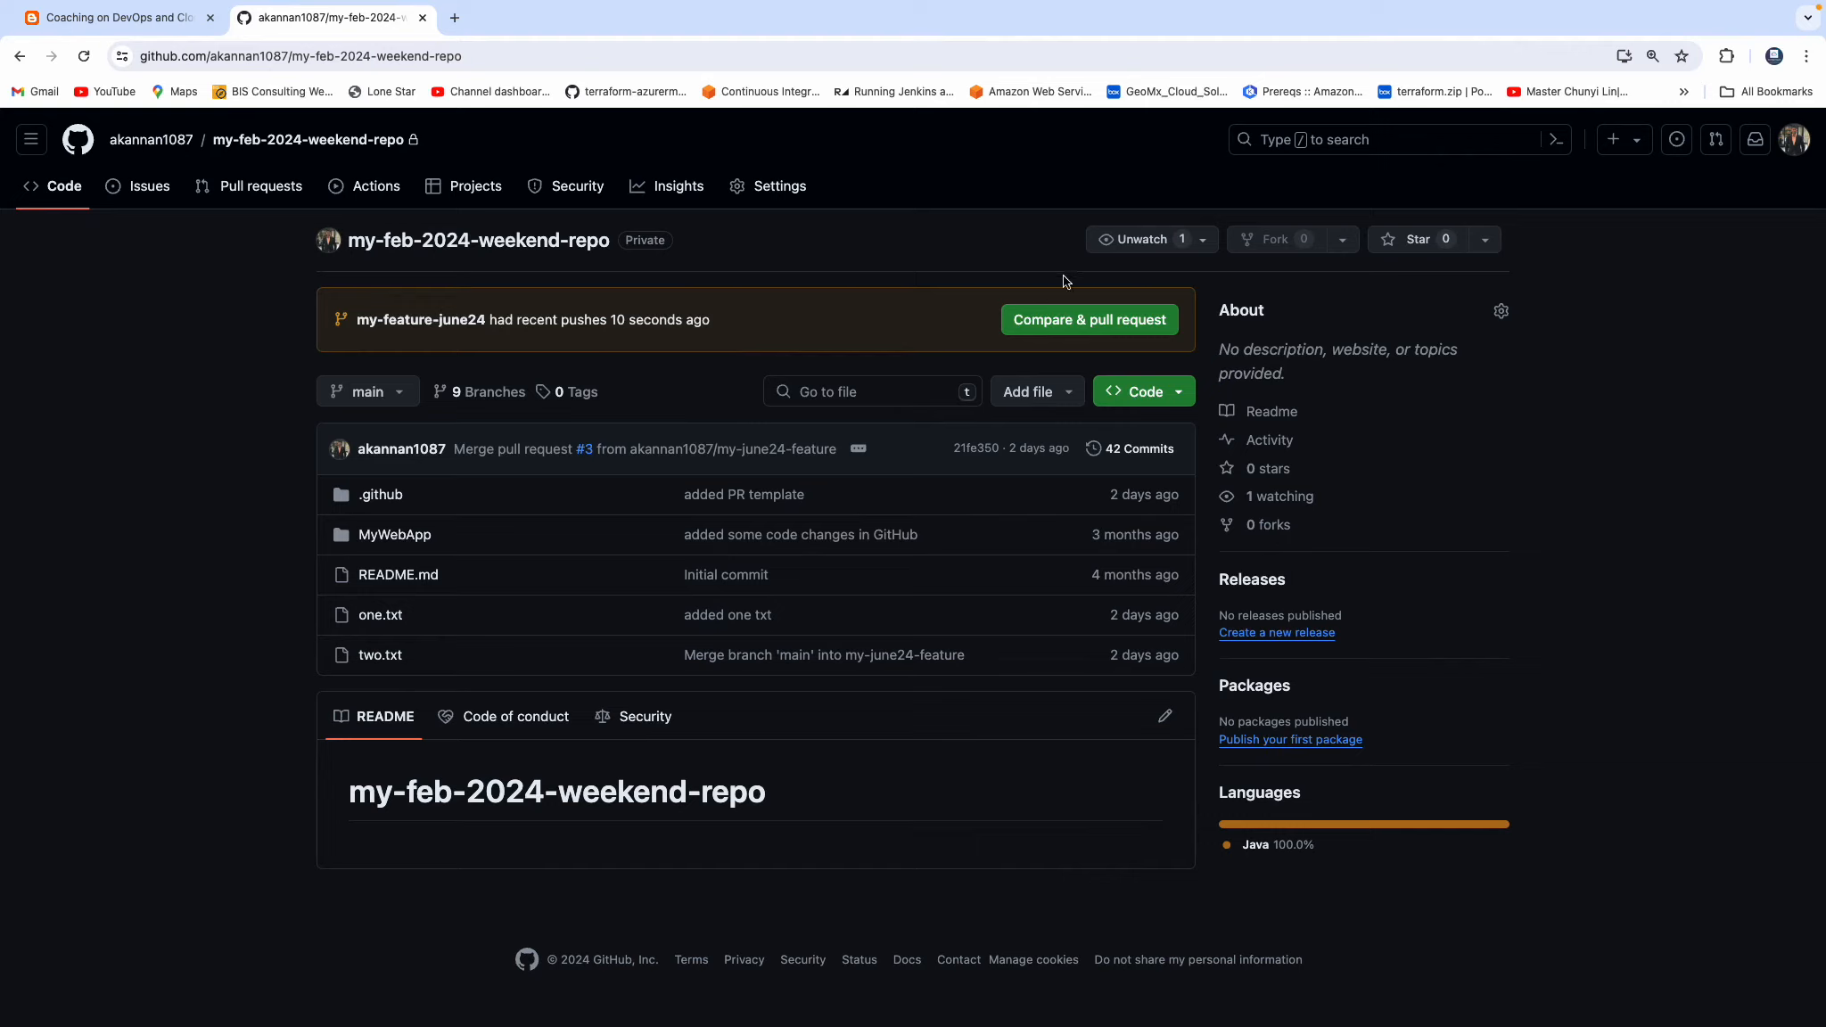
pyautogui.click(1090, 323)
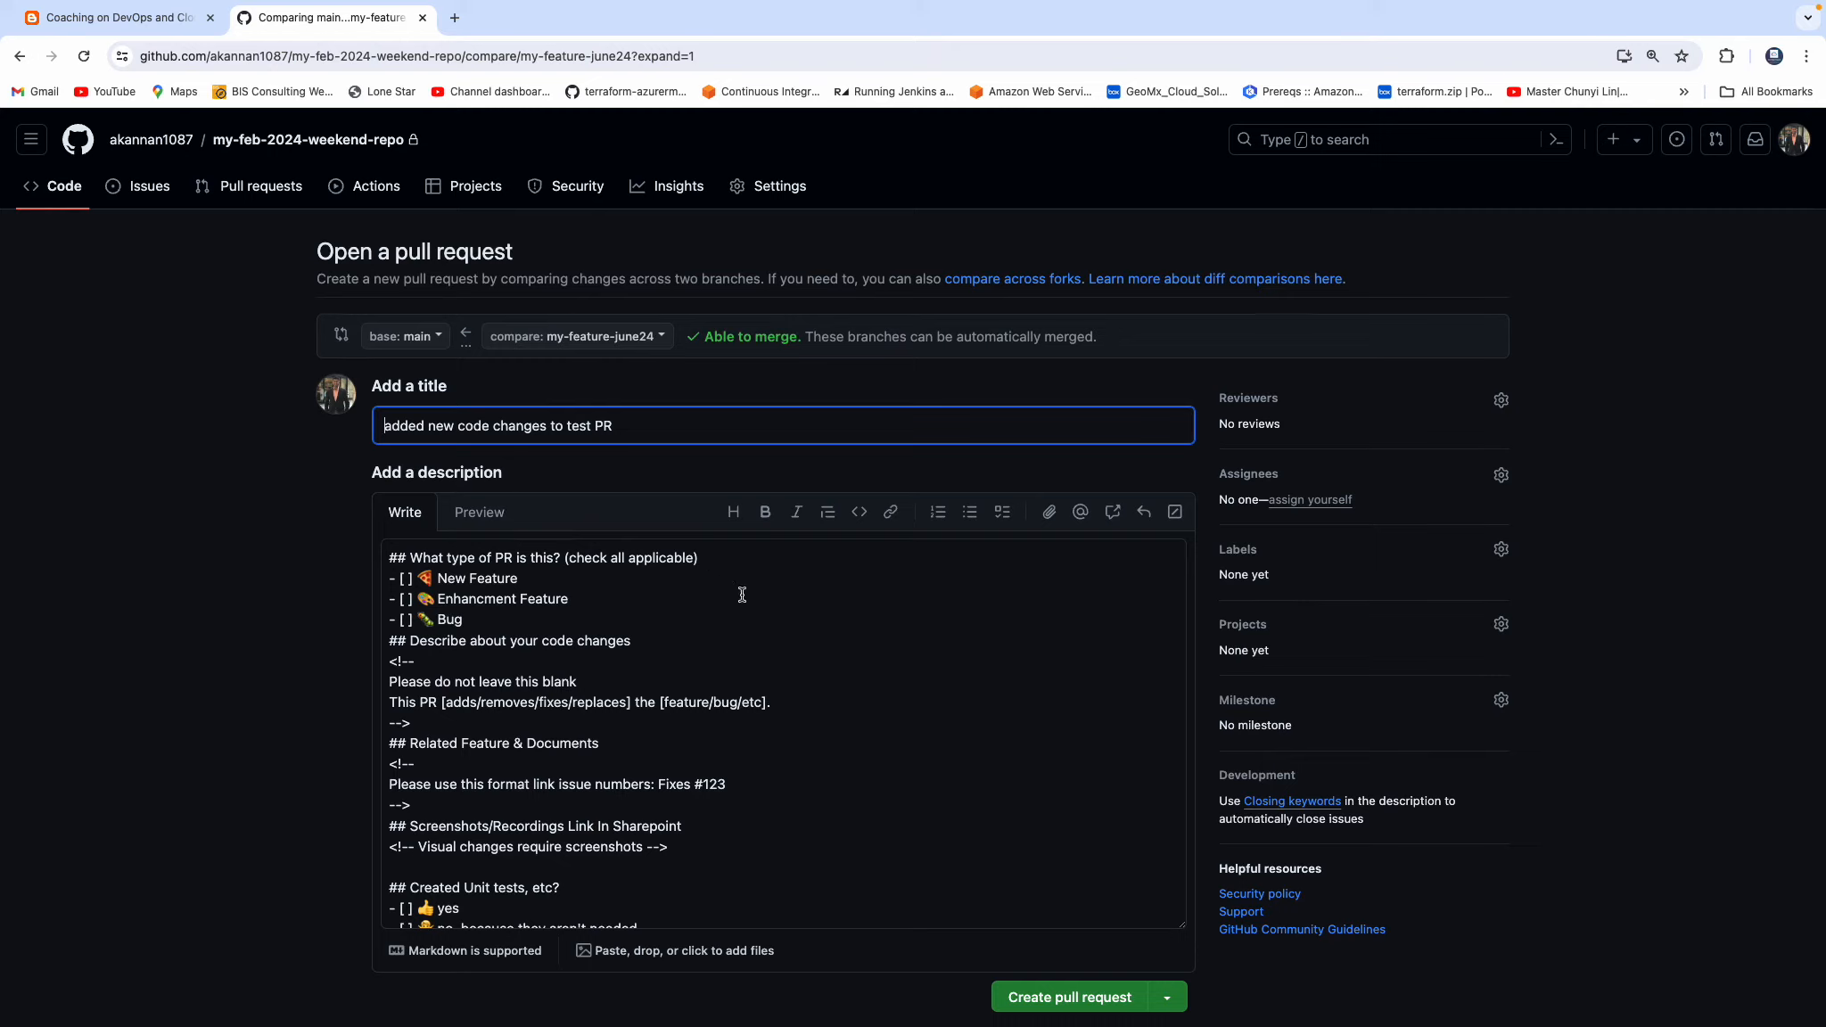
pyautogui.scroll(-1, 738, 595)
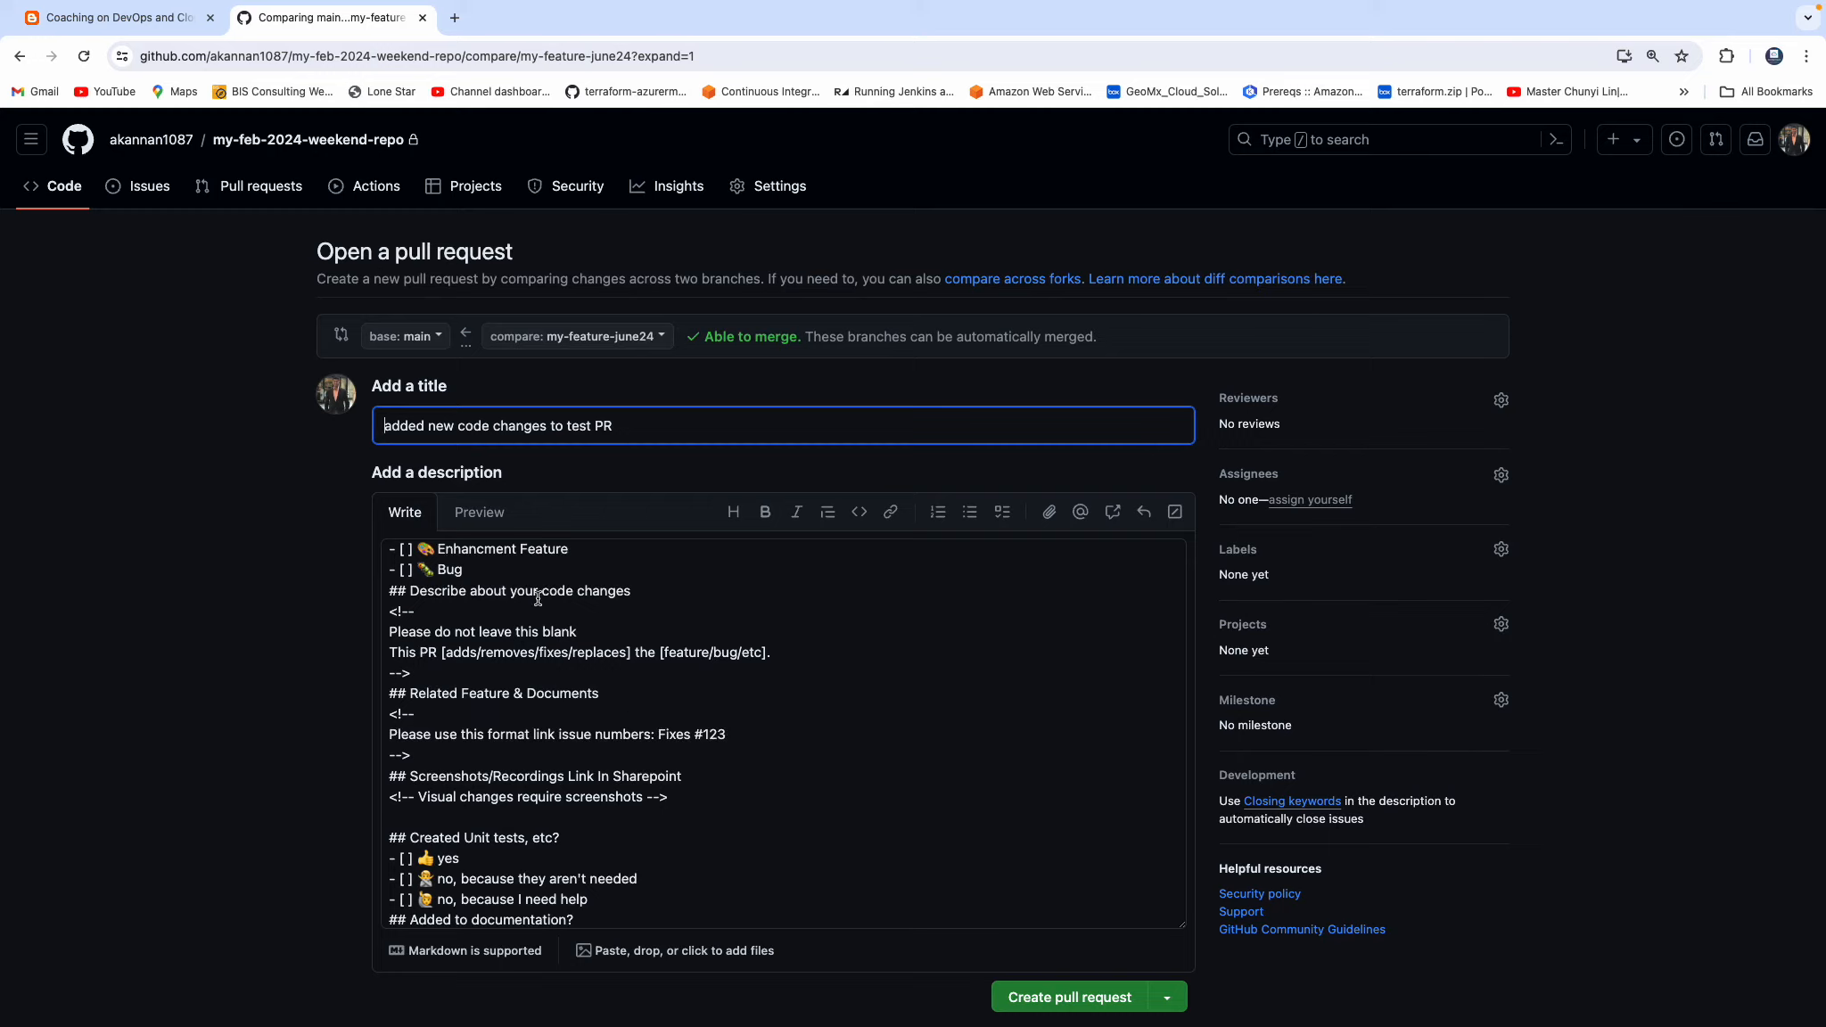
pyautogui.scroll(-2, 605, 687)
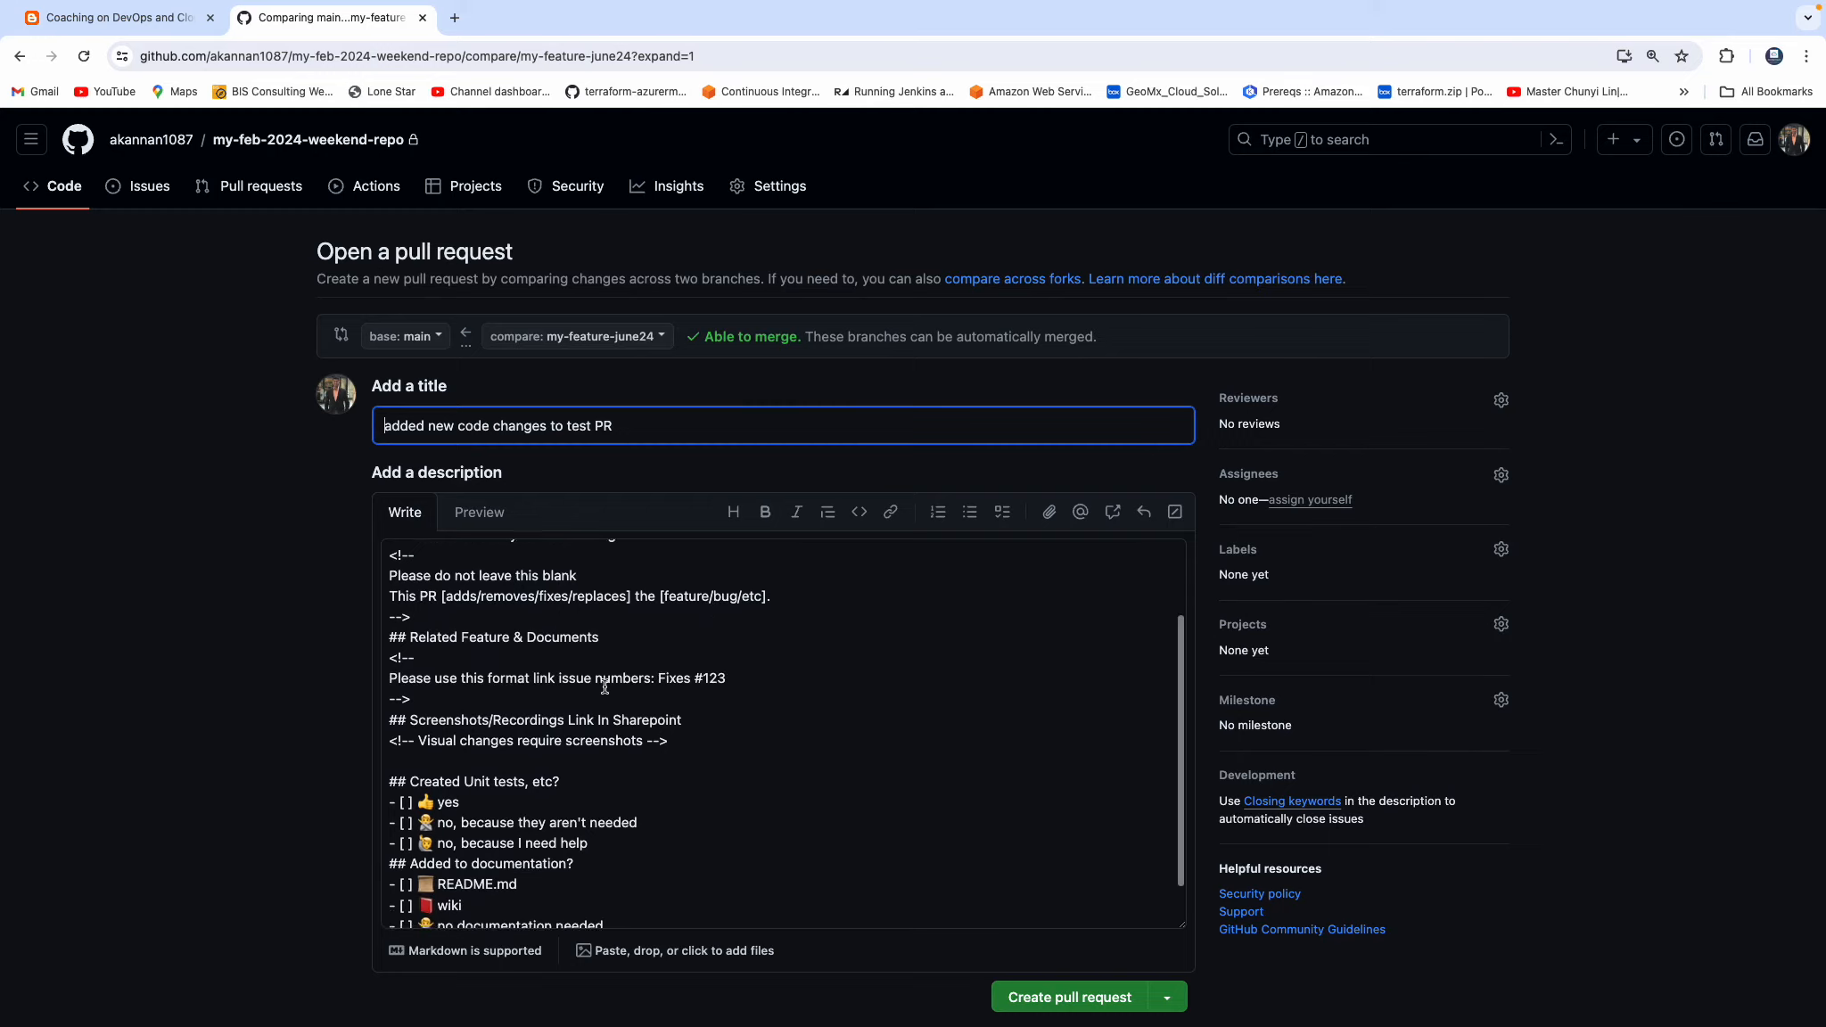
pyautogui.scroll(3, 591, 702)
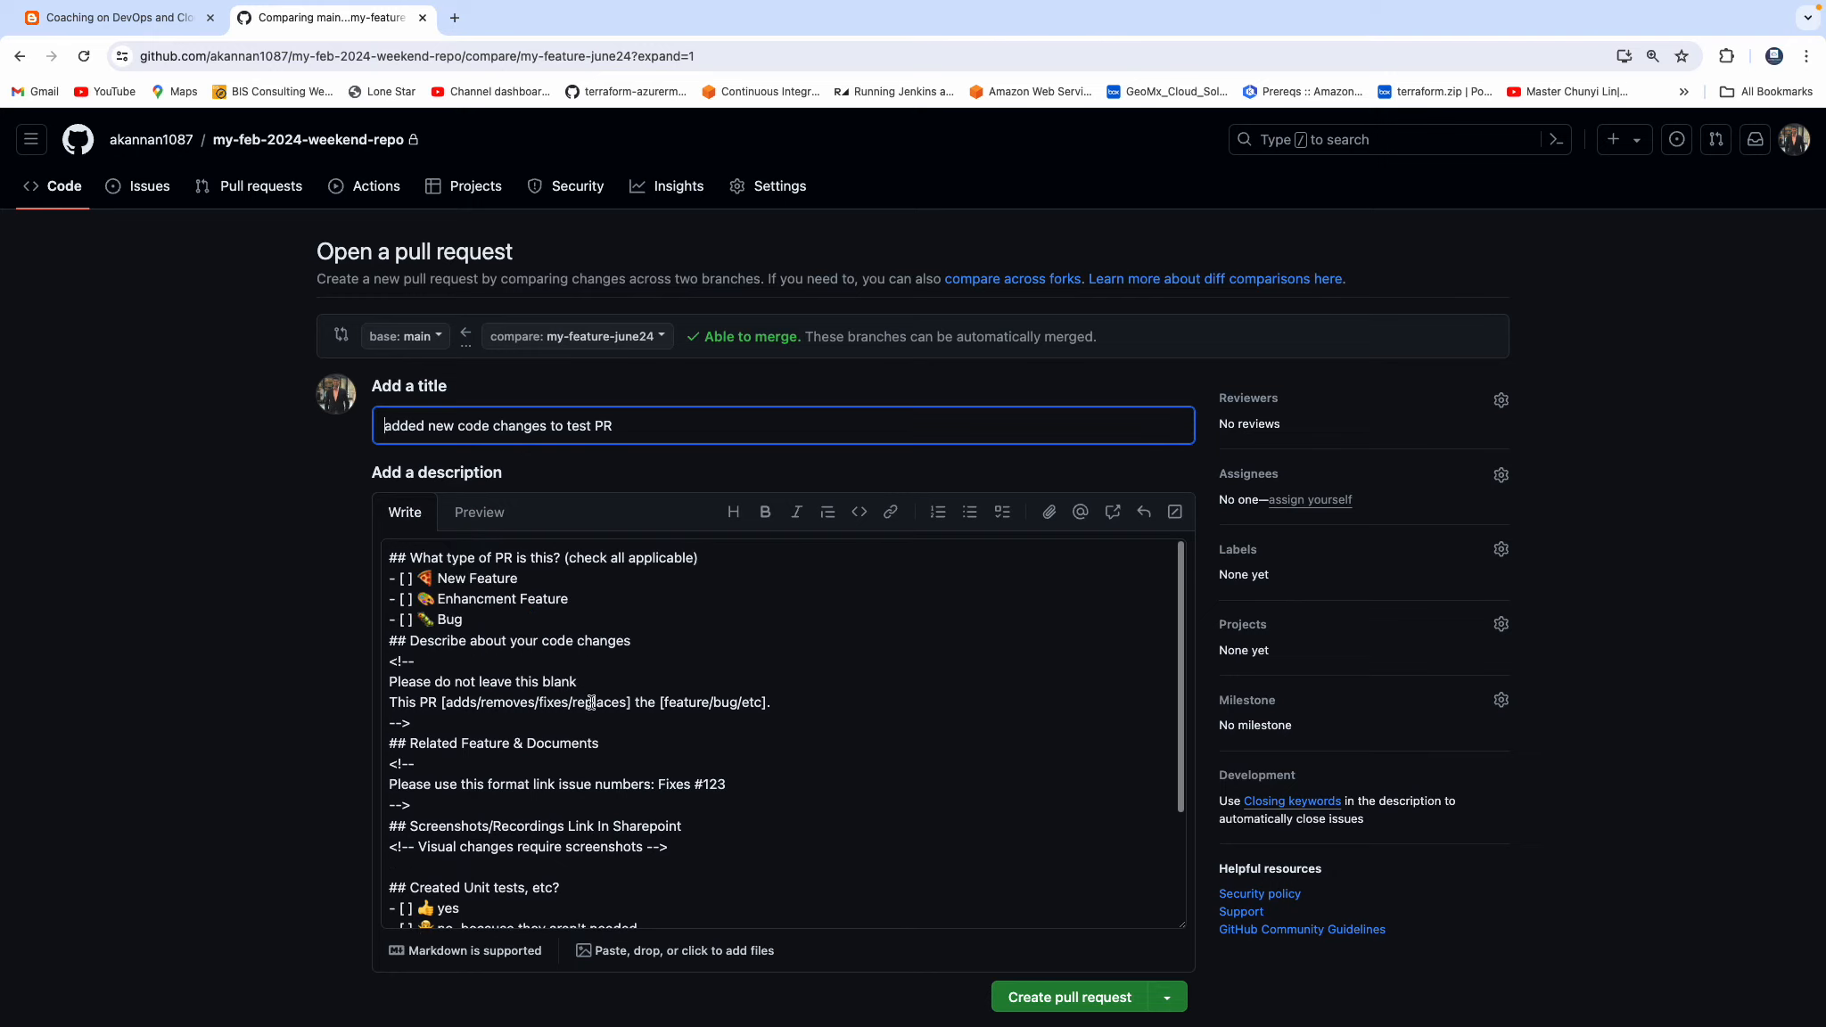
pyautogui.scroll(-1, 216, 669)
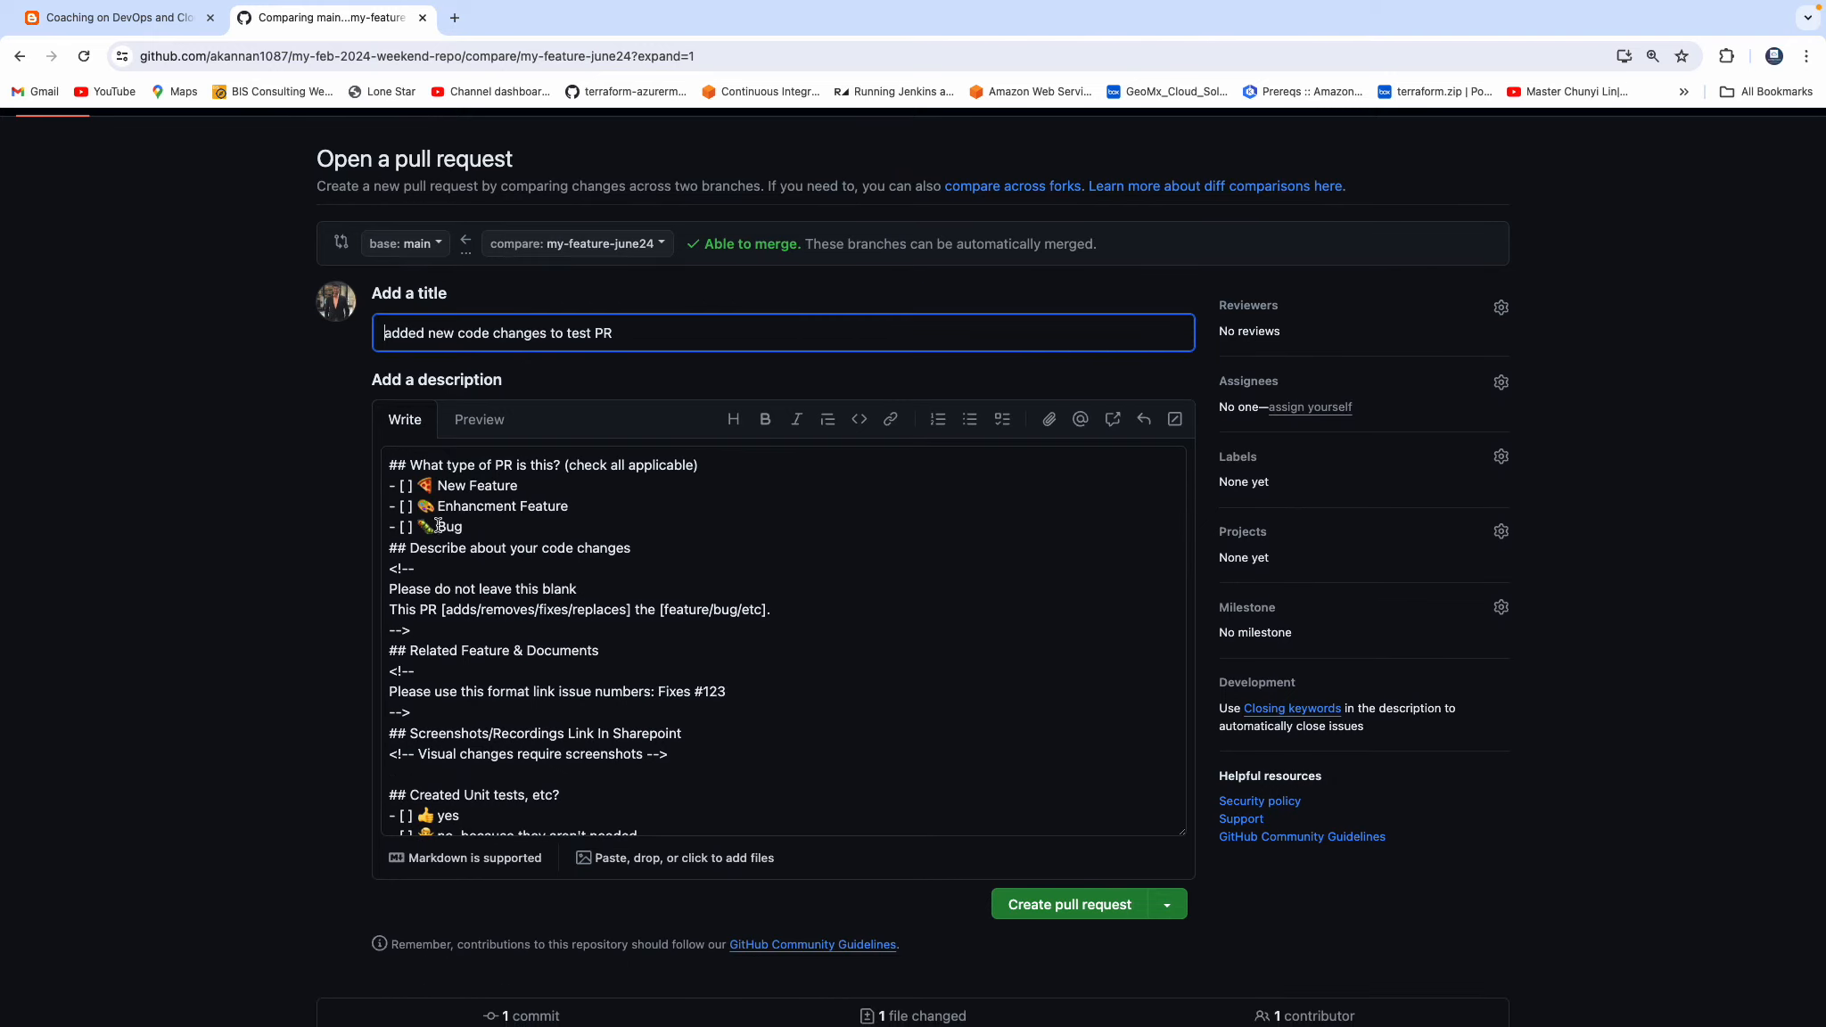
# Mark New Feature, "no, because they aren't needed" and "no documentation needed" with an X in the pull request description.
pyautogui.click(408, 488)
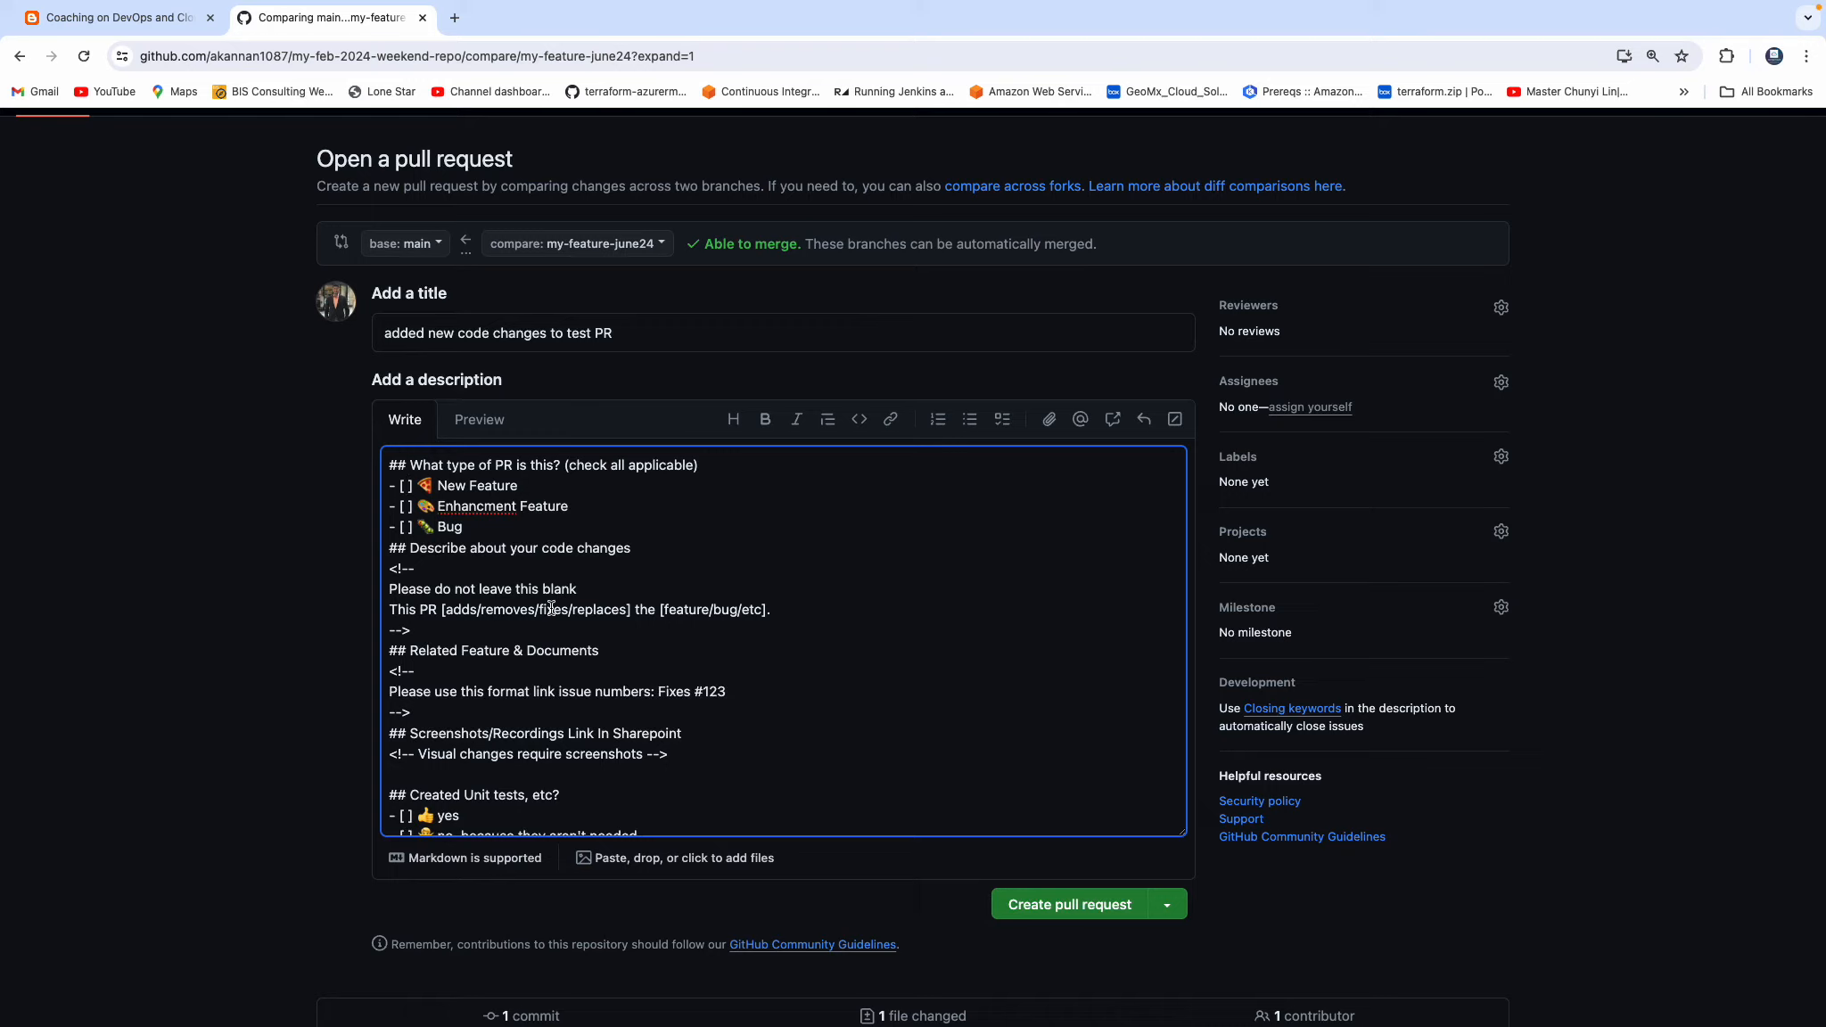
pyautogui.write('X')
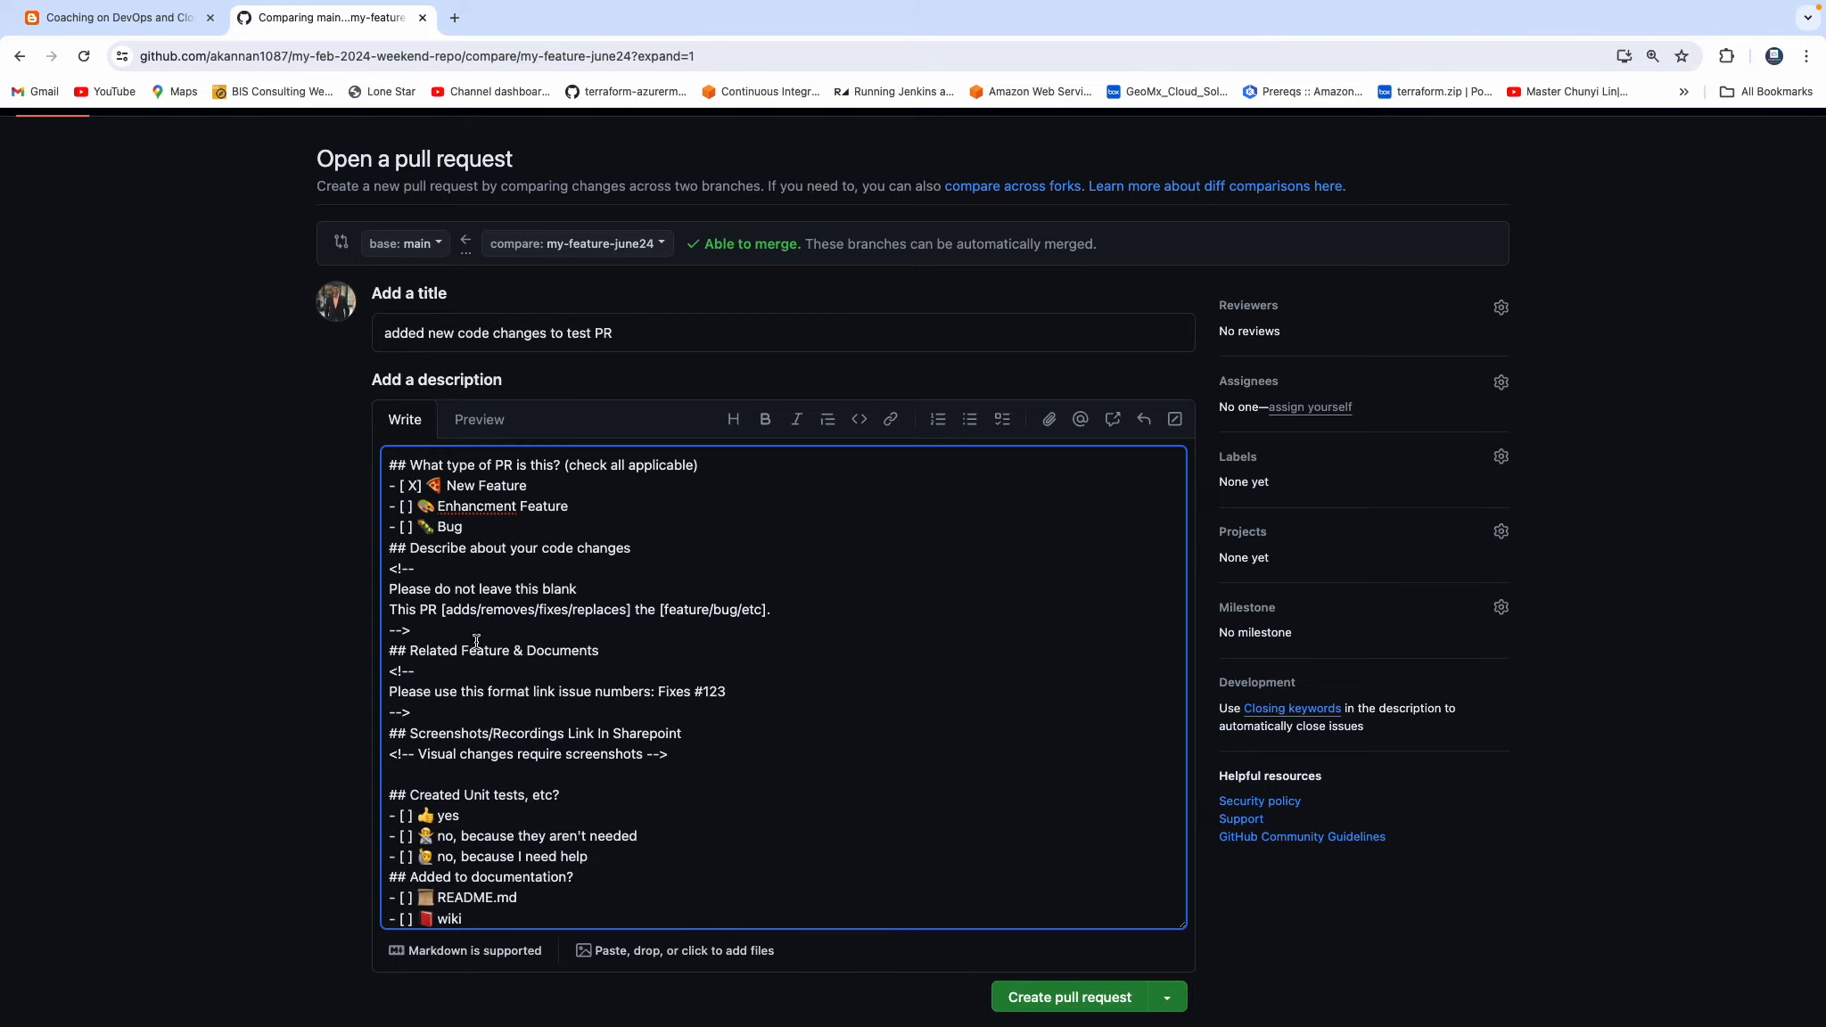
pyautogui.scroll(-1, 477, 640)
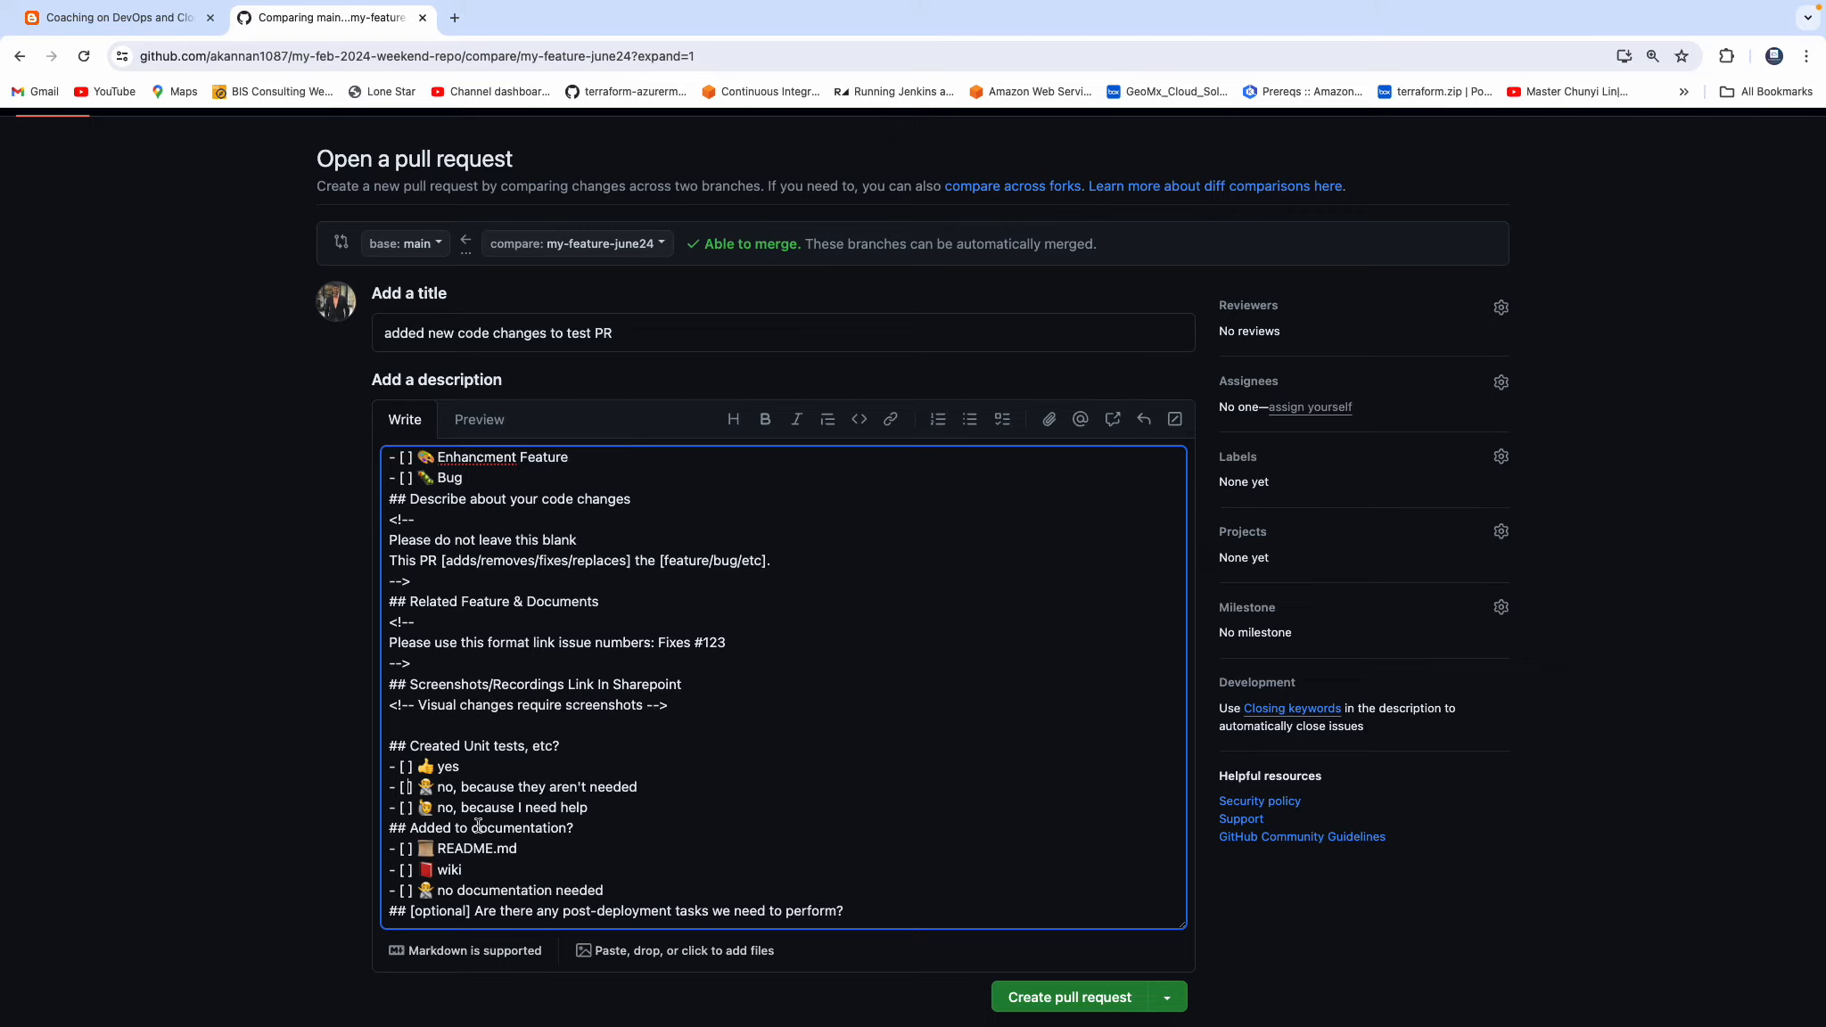
pyautogui.write('X')
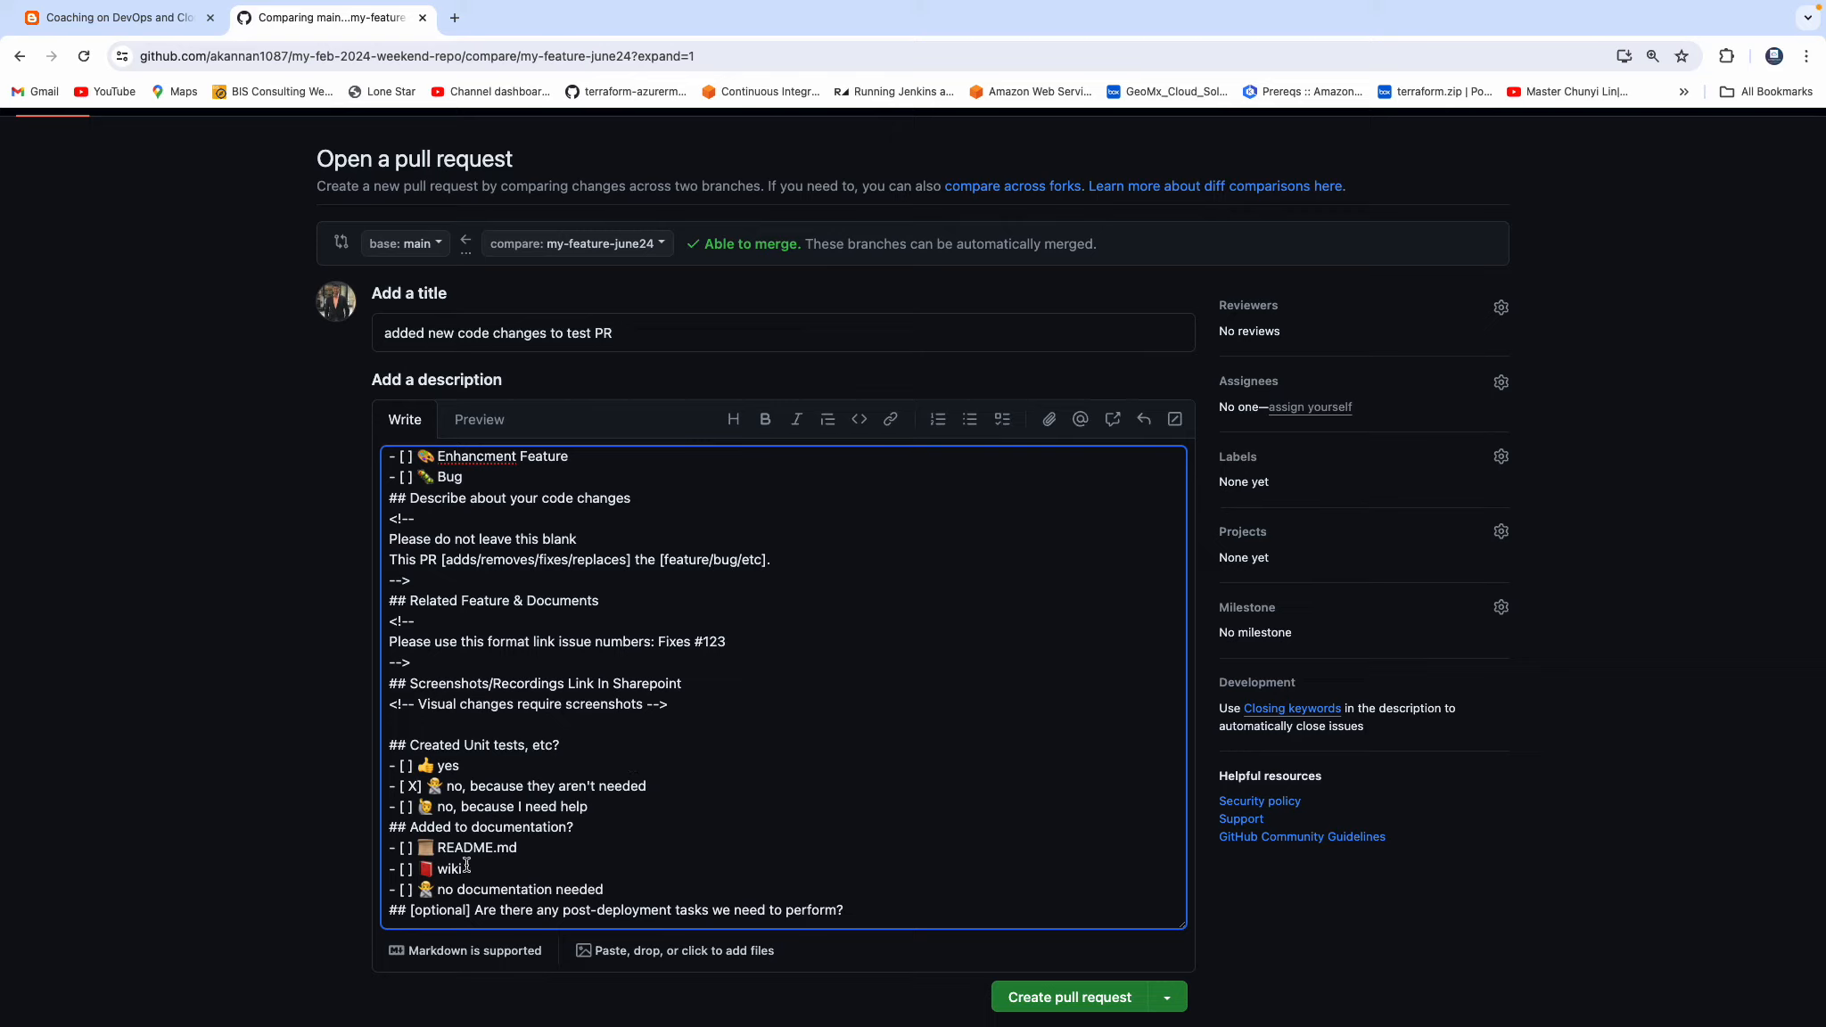
pyautogui.click(405, 891)
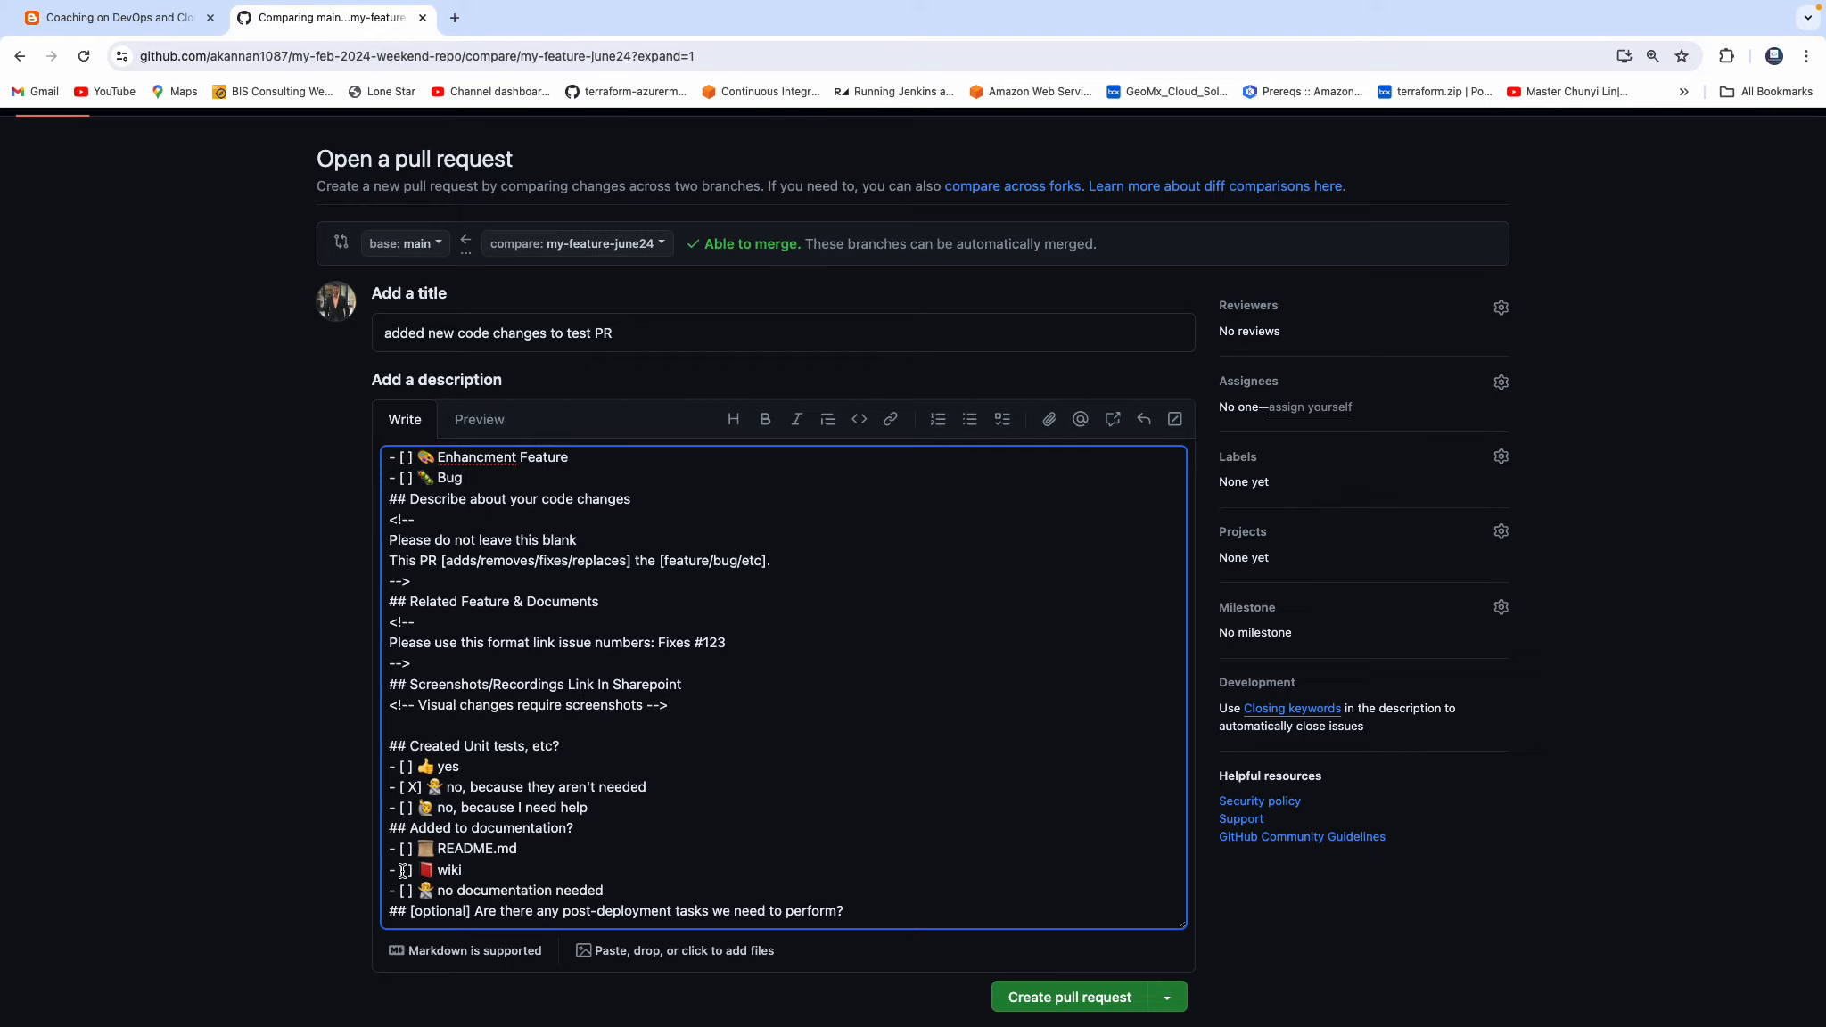
pyautogui.write('X')
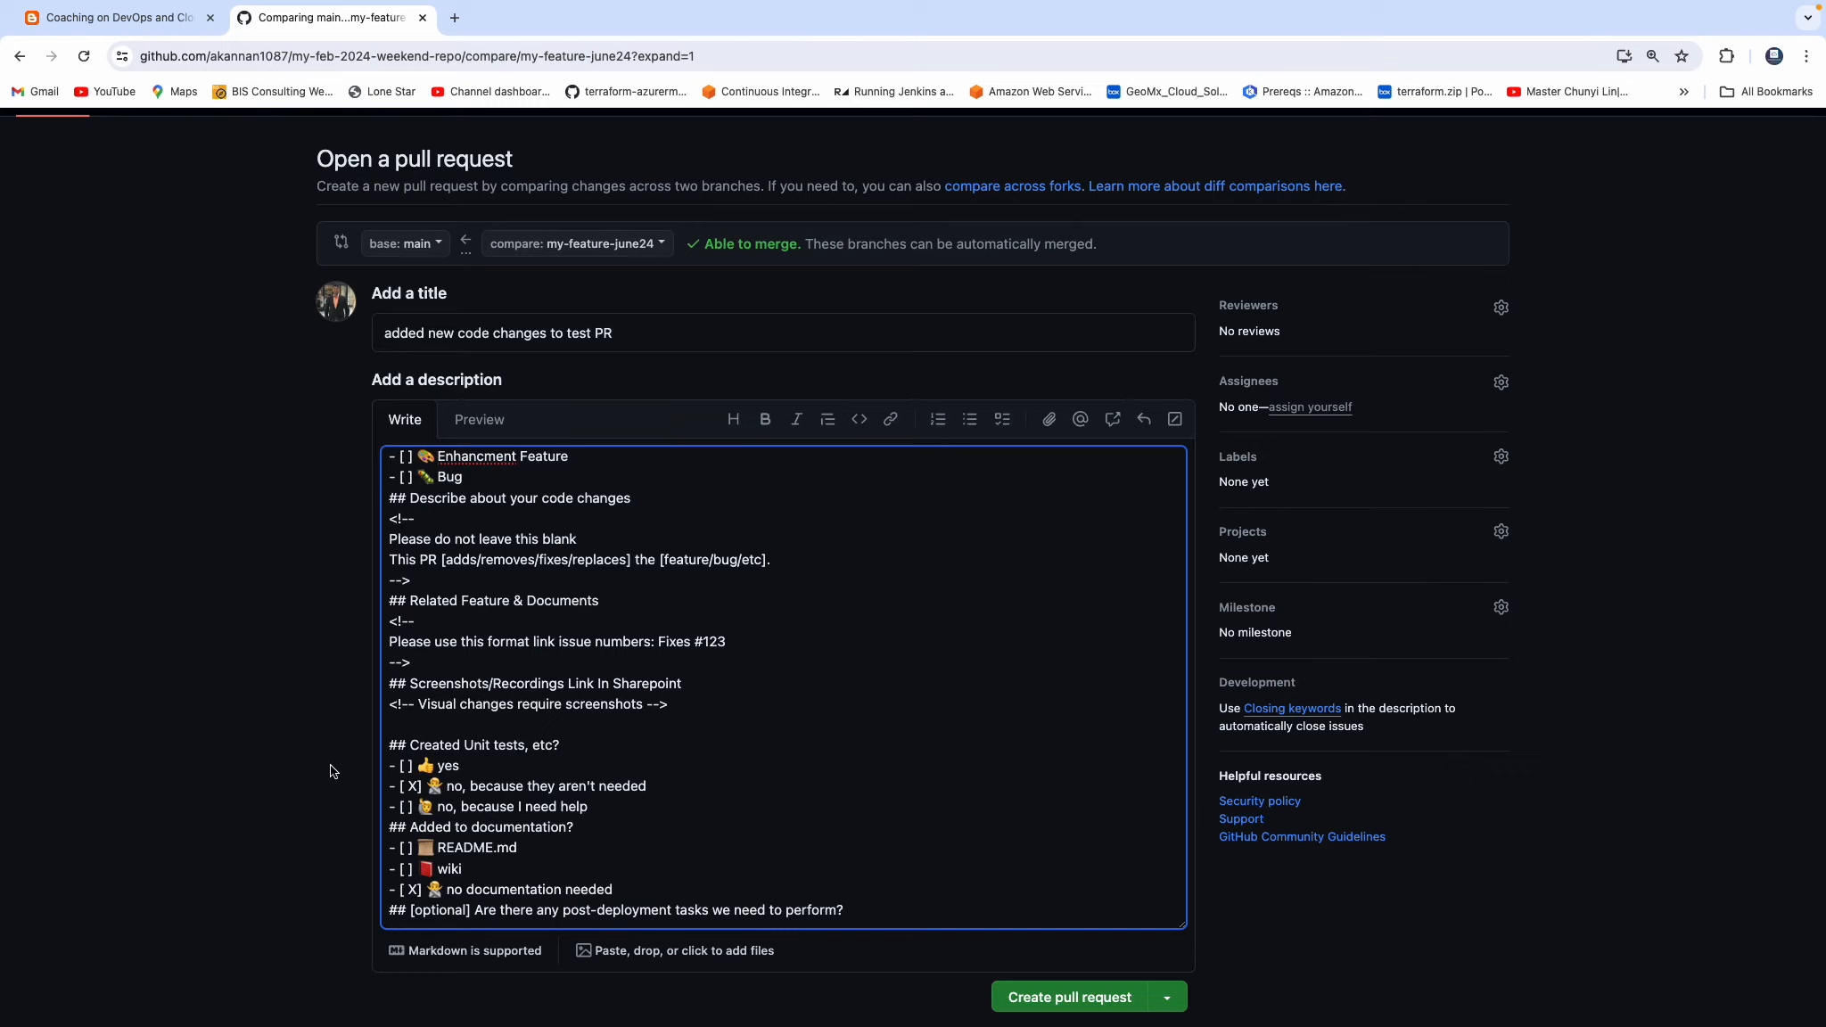
# Create the pull request titled "added new code changes to test PR" with the filled-in template.
pyautogui.scroll(-2, 1471, 905)
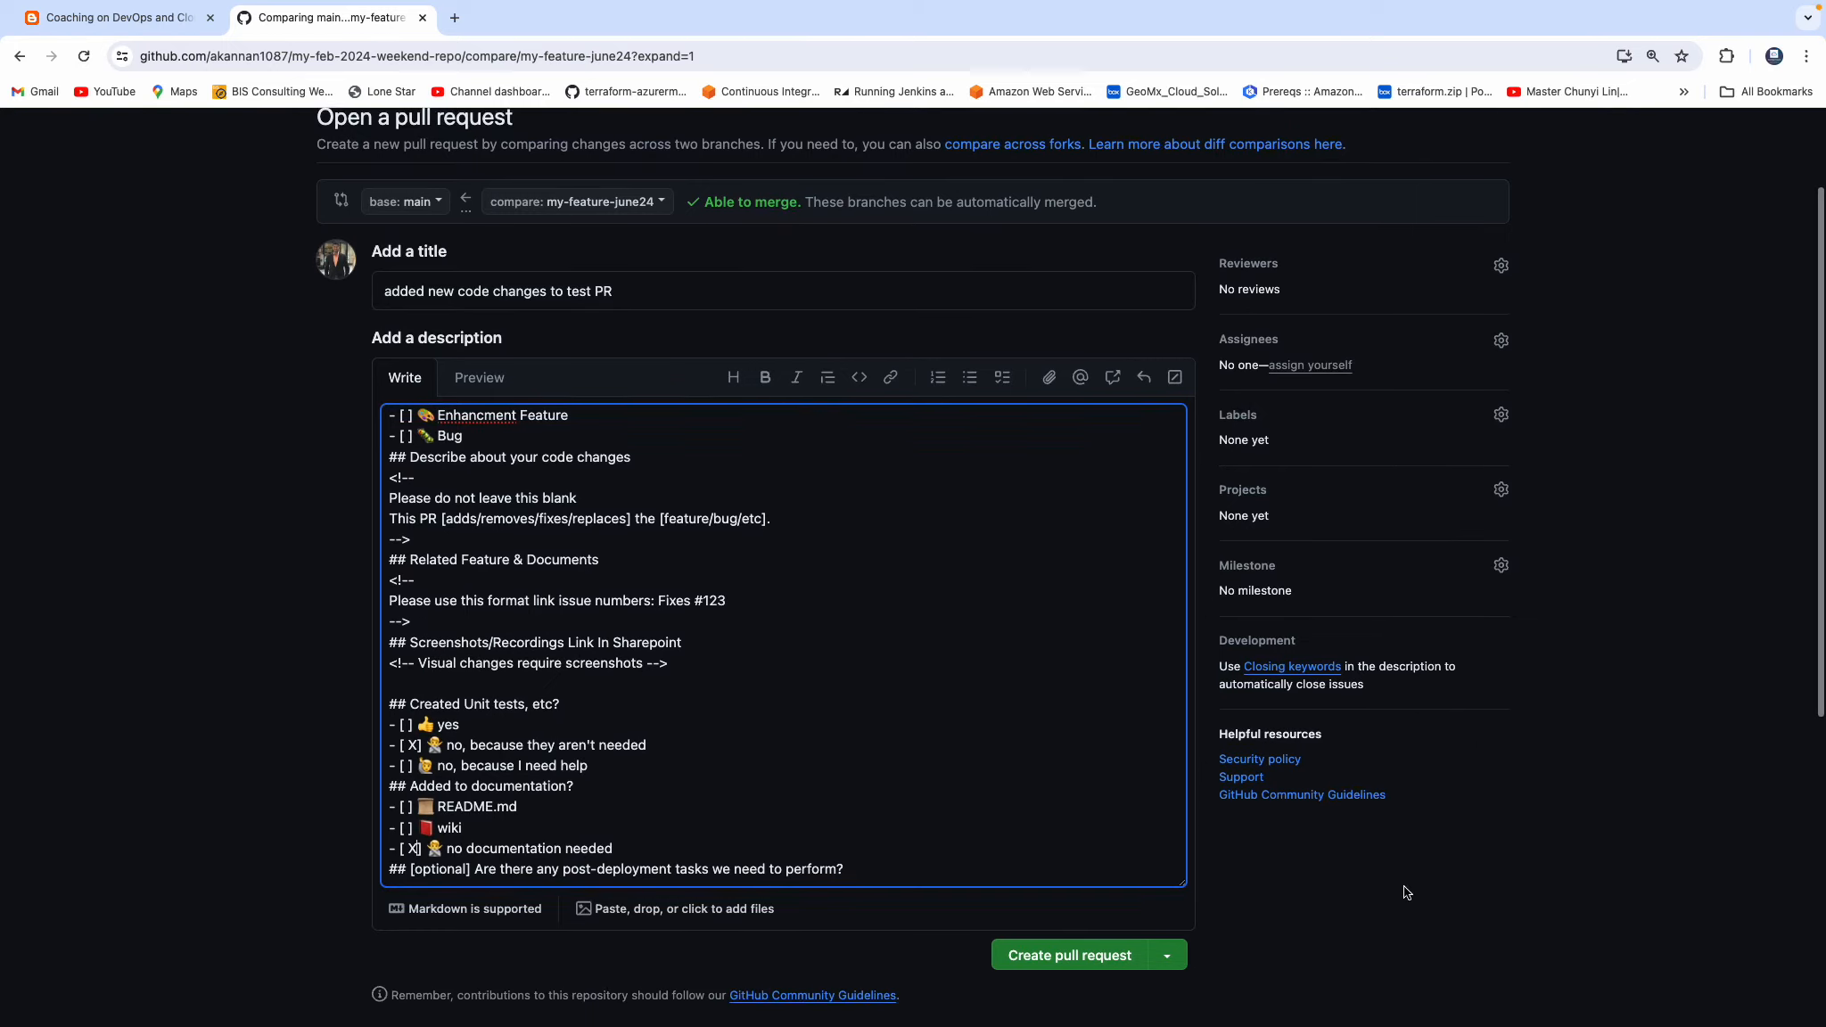
pyautogui.click(1071, 822)
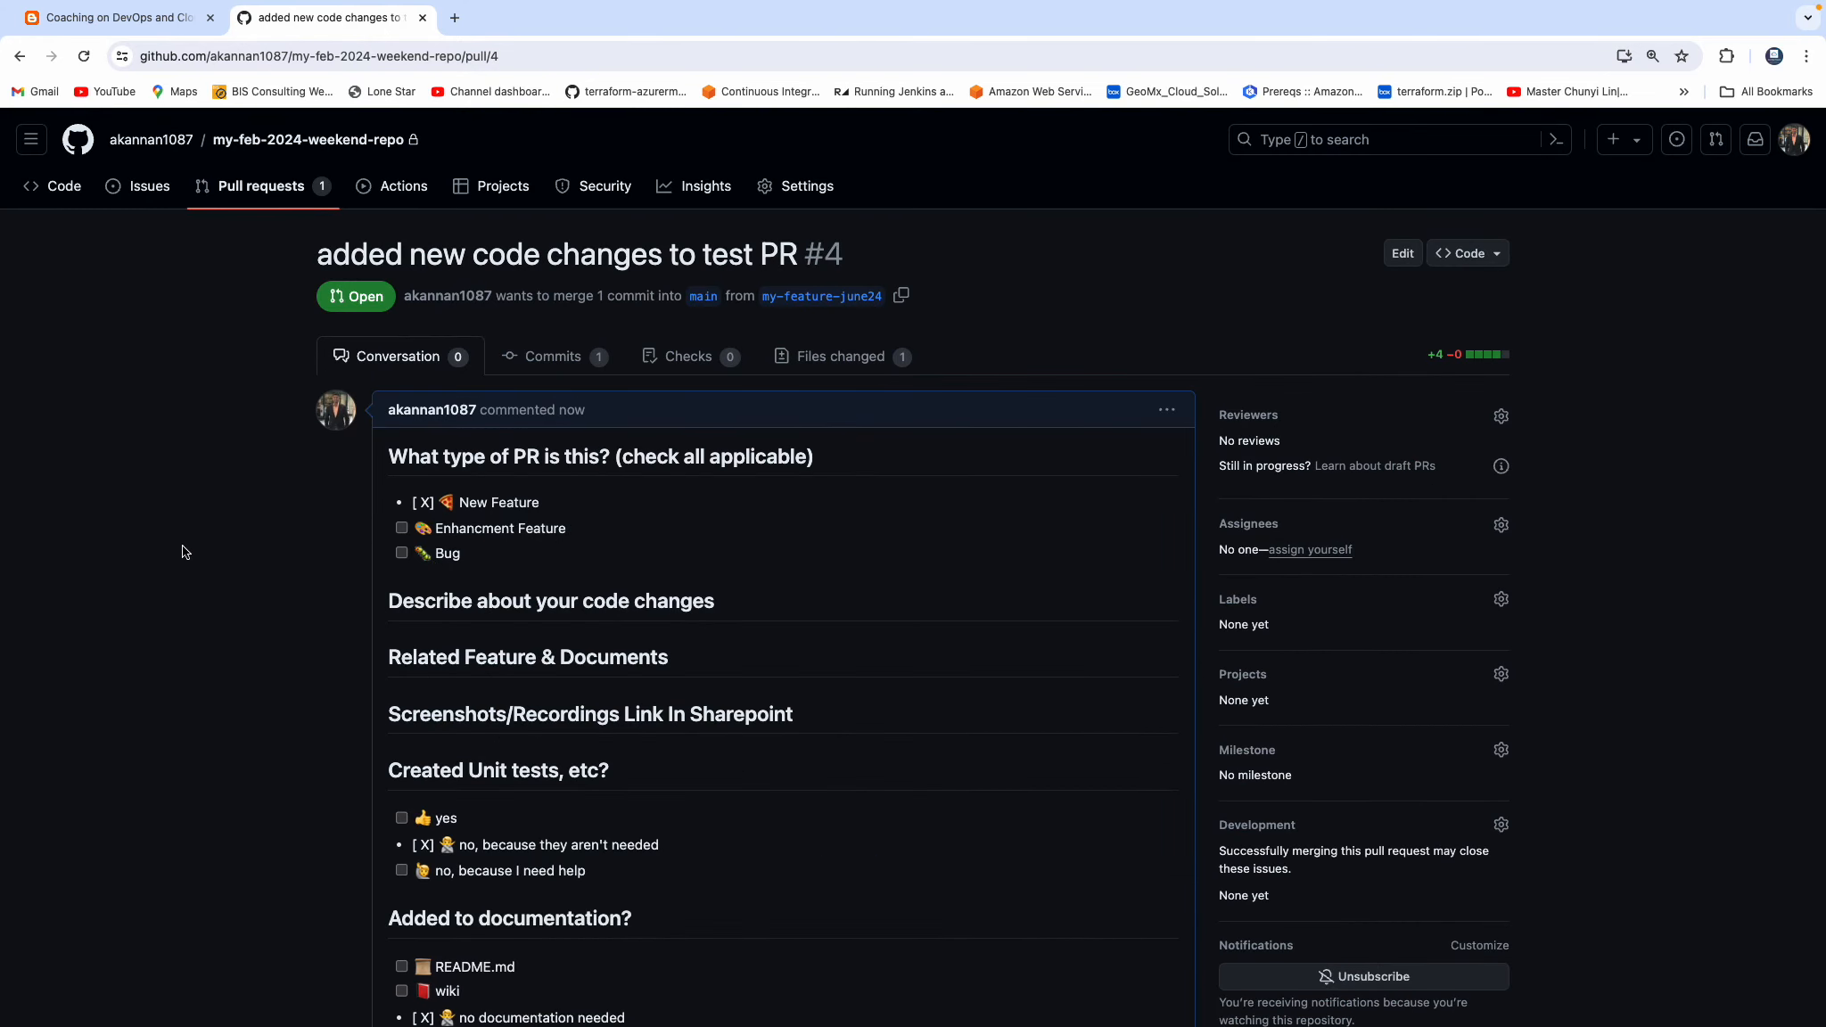
pyautogui.scroll(-1, 181, 552)
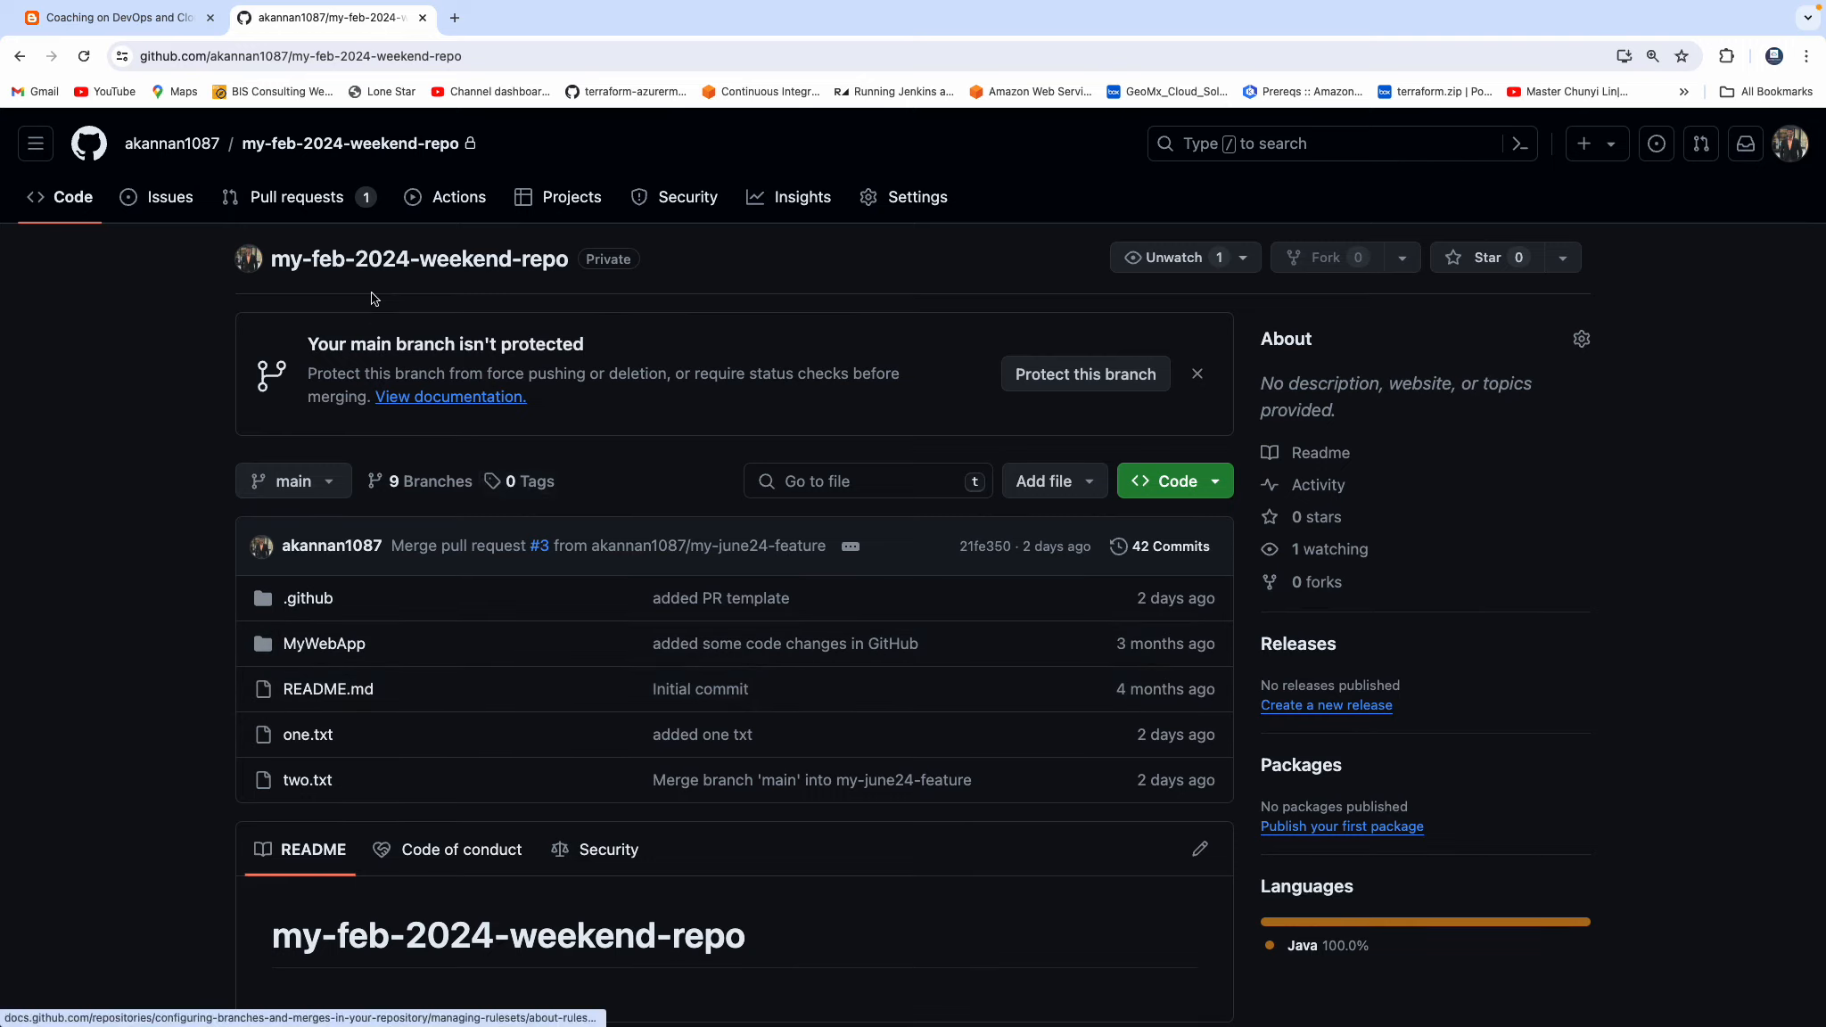
# Open "added new code changes to test PR" from the repository's pull request list and look through its description.
pyautogui.click(317, 205)
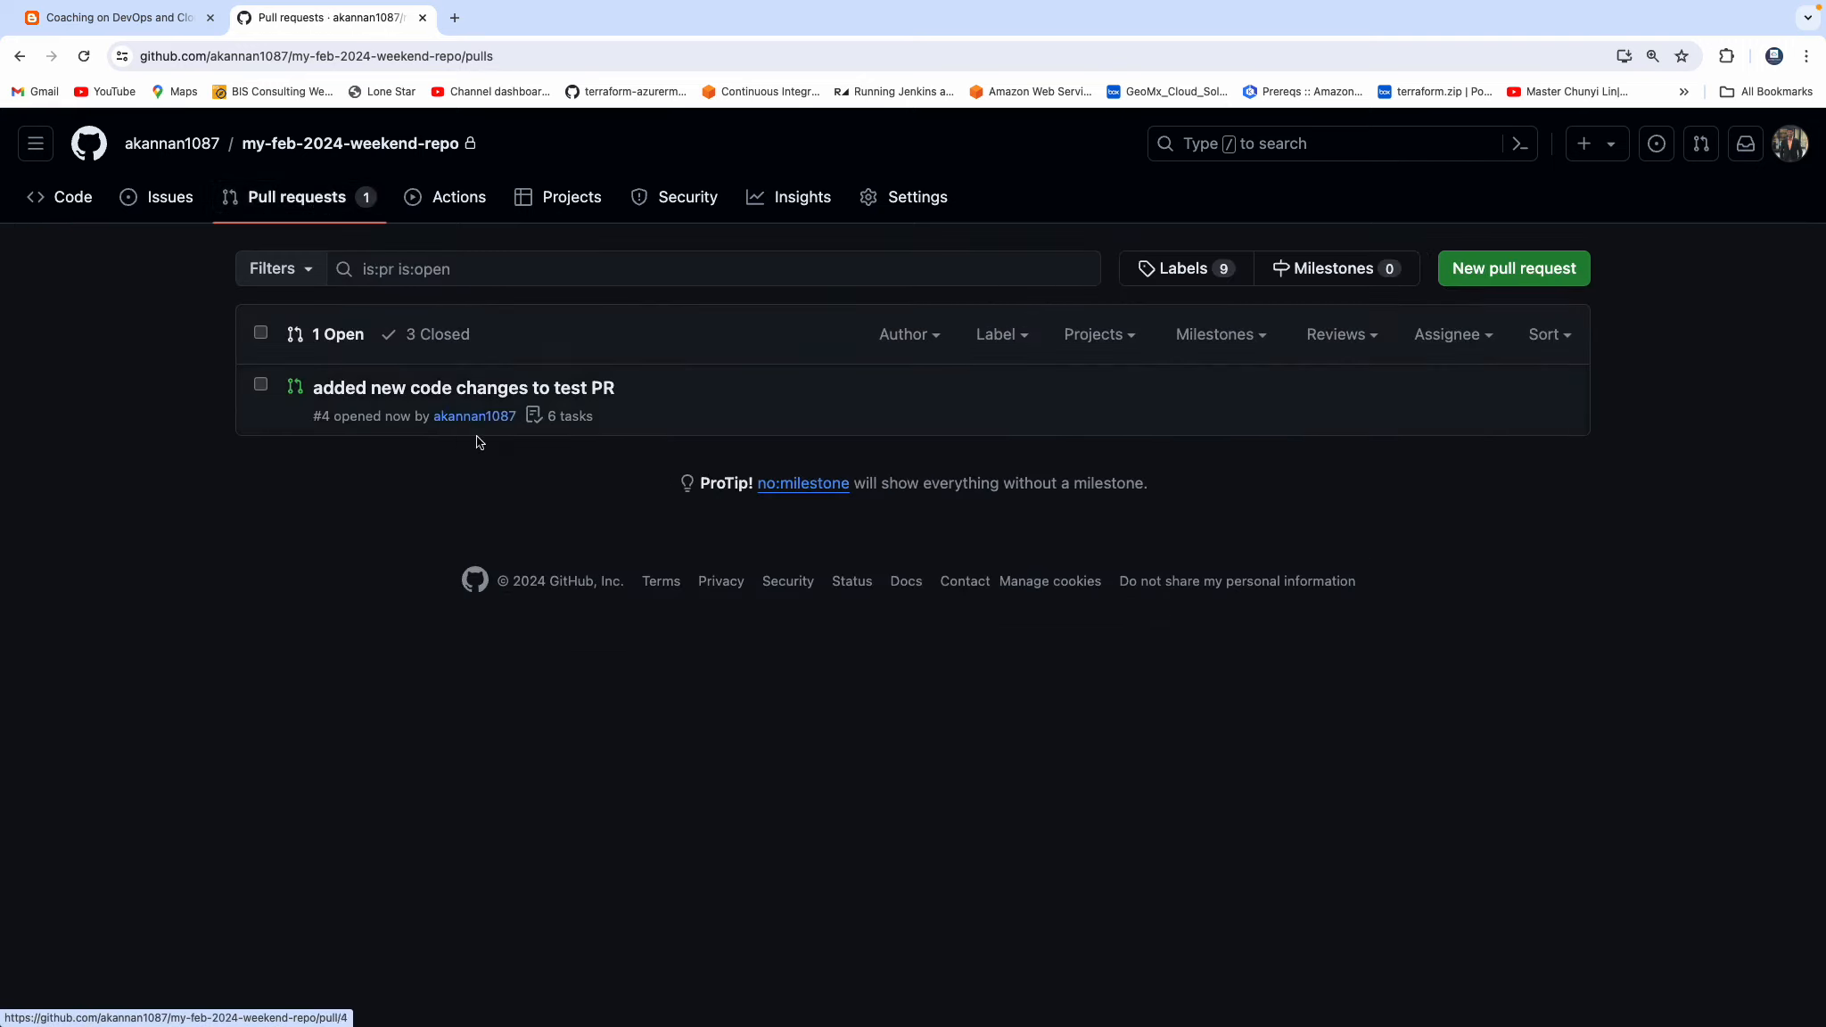
pyautogui.click(447, 396)
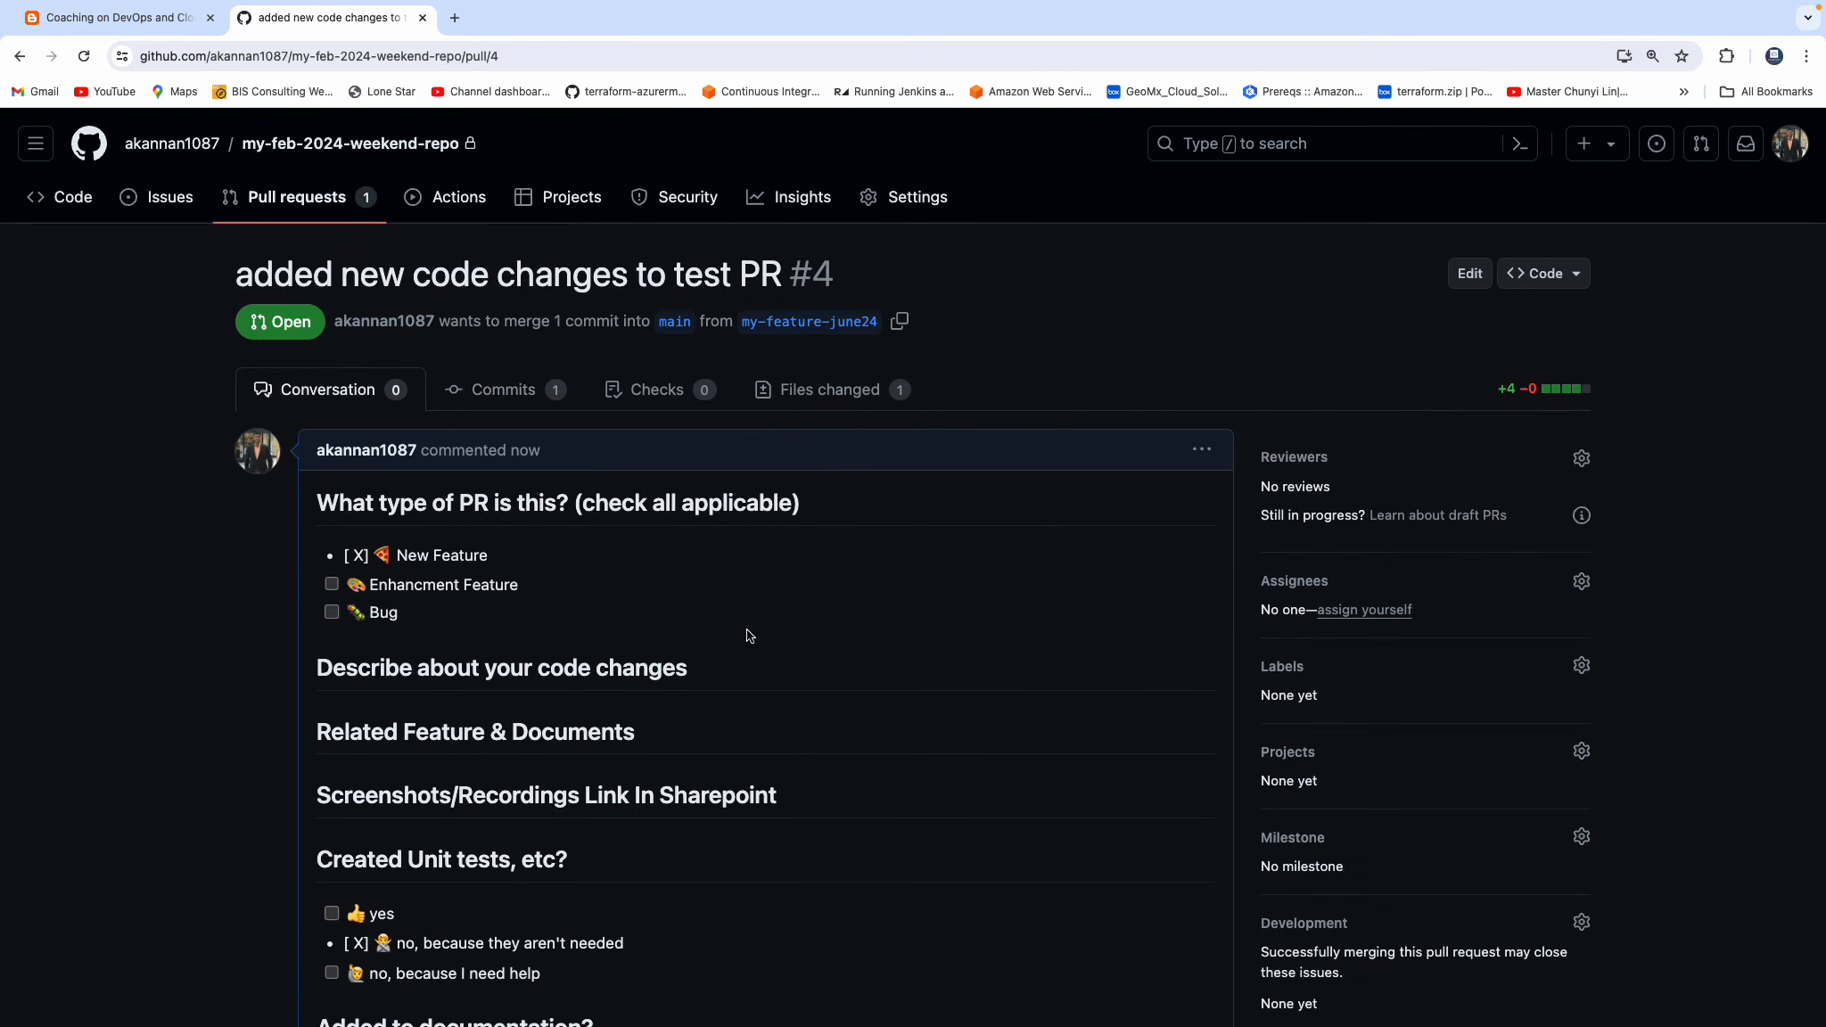
pyautogui.scroll(-6, 749, 635)
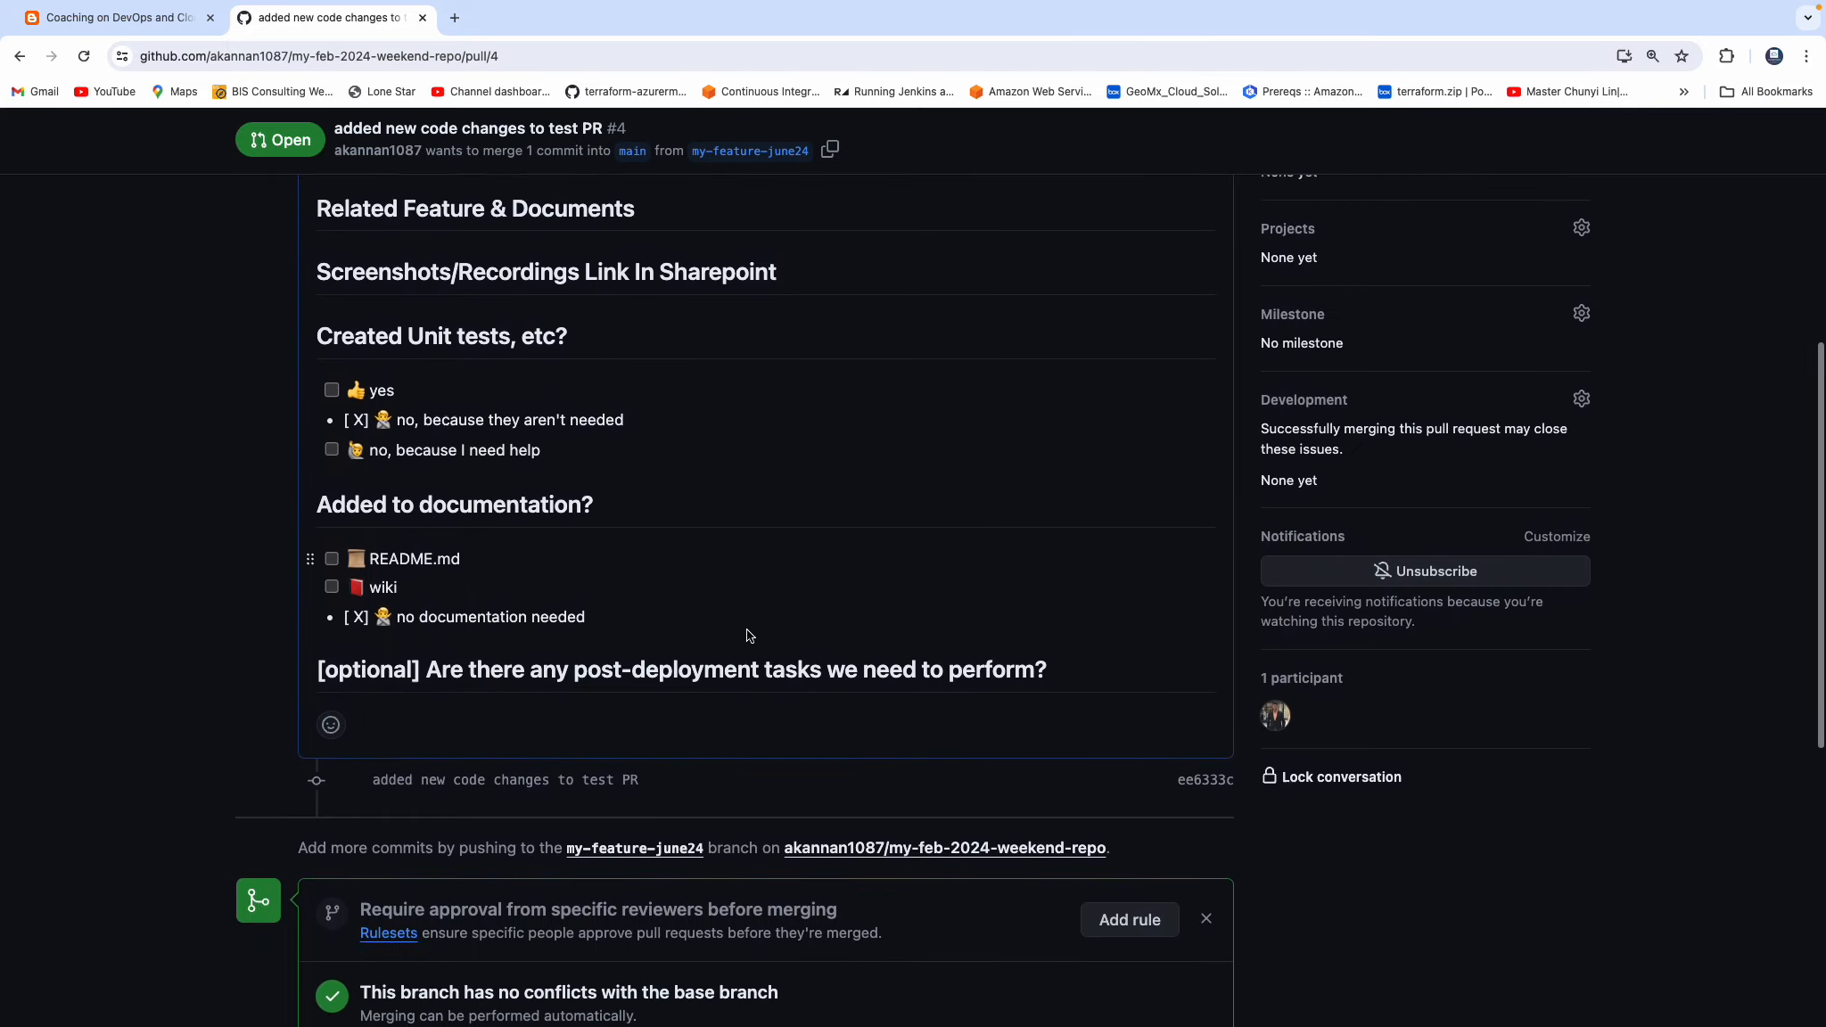
pyautogui.scroll(-1, 749, 634)
pyautogui.scroll(-2, 623, 467)
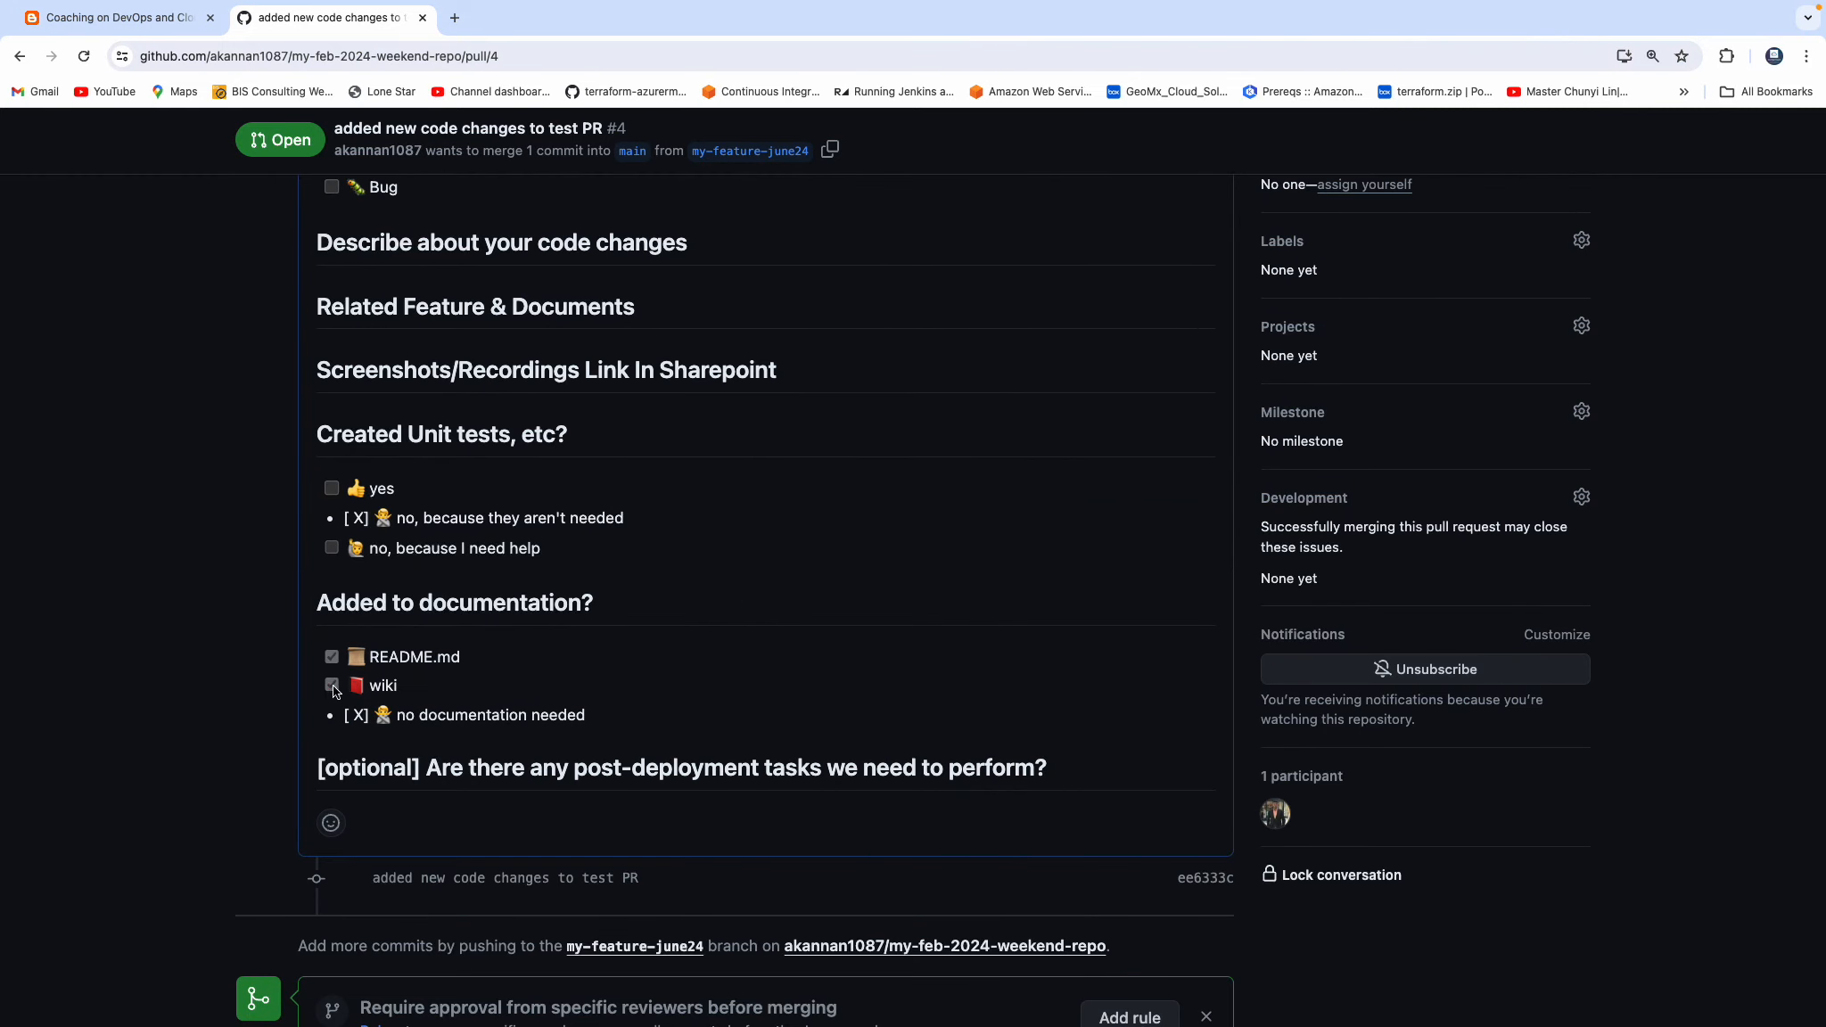
# Clear the wiki and README.md checkboxes under "Added to documentation?" in the pull request description.
pyautogui.click(332, 684)
pyautogui.click(332, 657)
pyautogui.scroll(4, 426, 780)
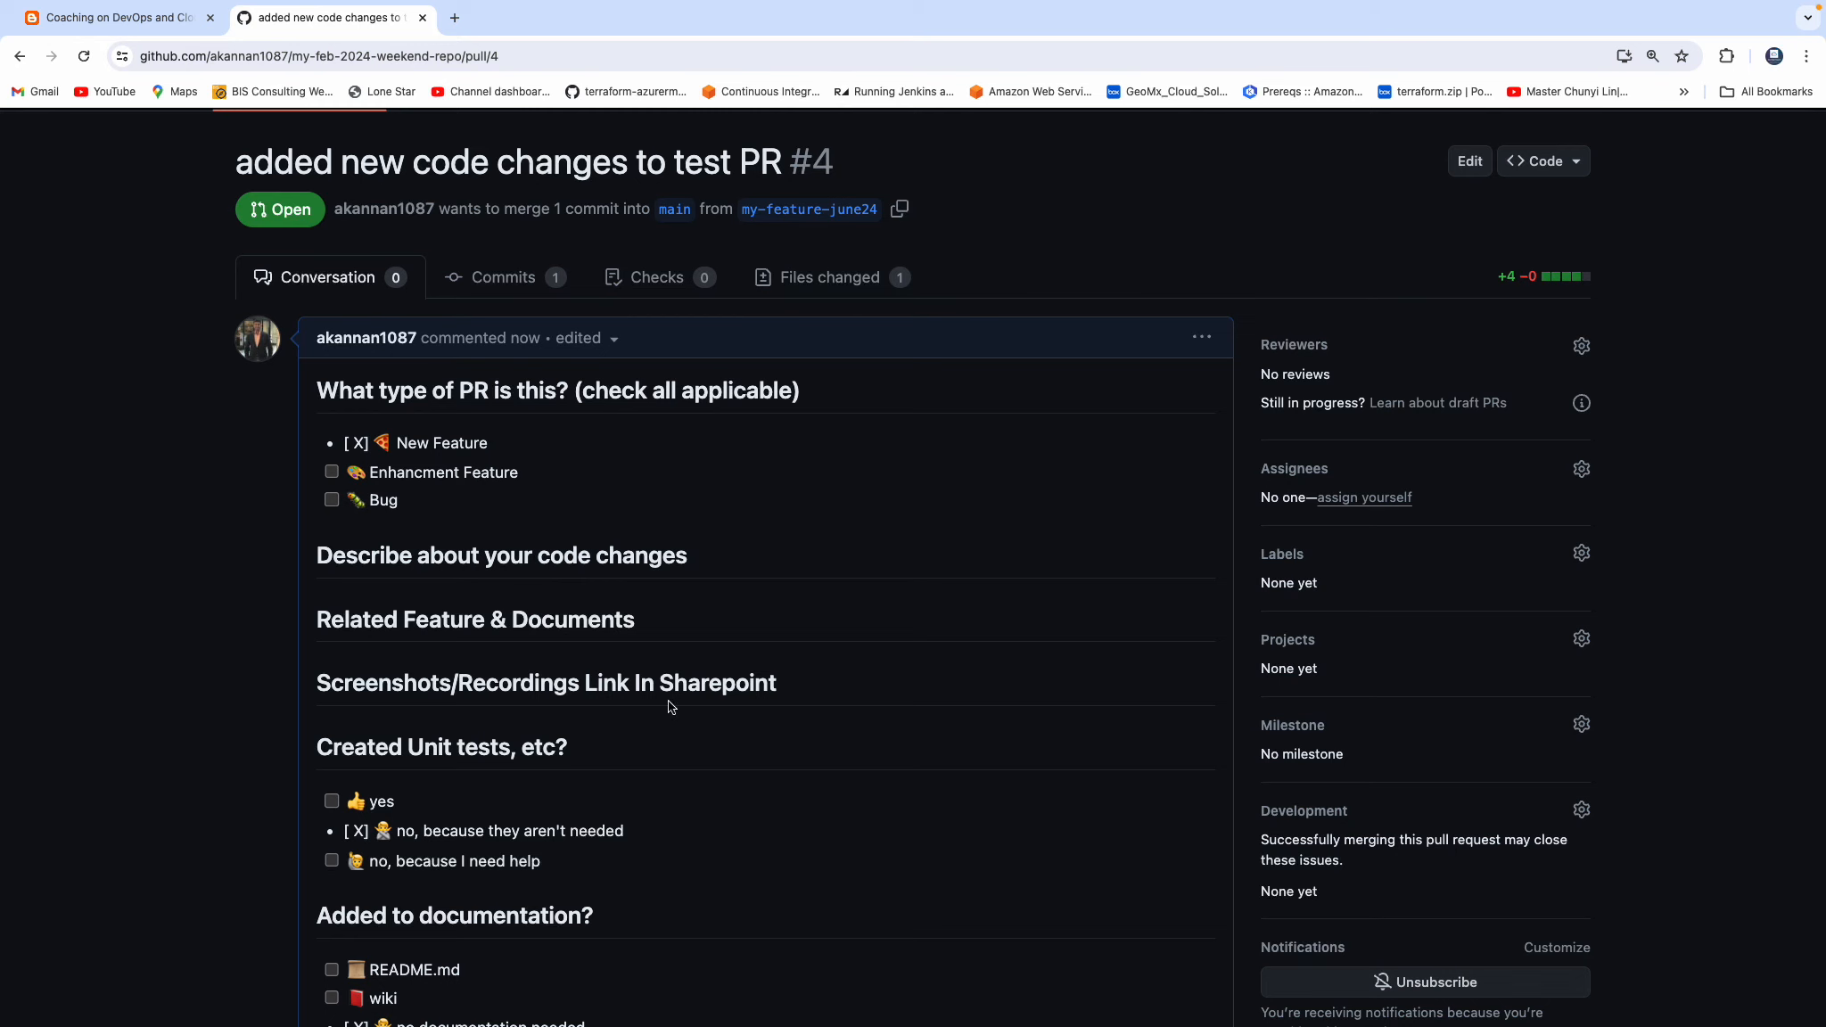
# Merge pull request #4 into main using a merge commit with the default message.
pyautogui.scroll(-8, 1194, 374)
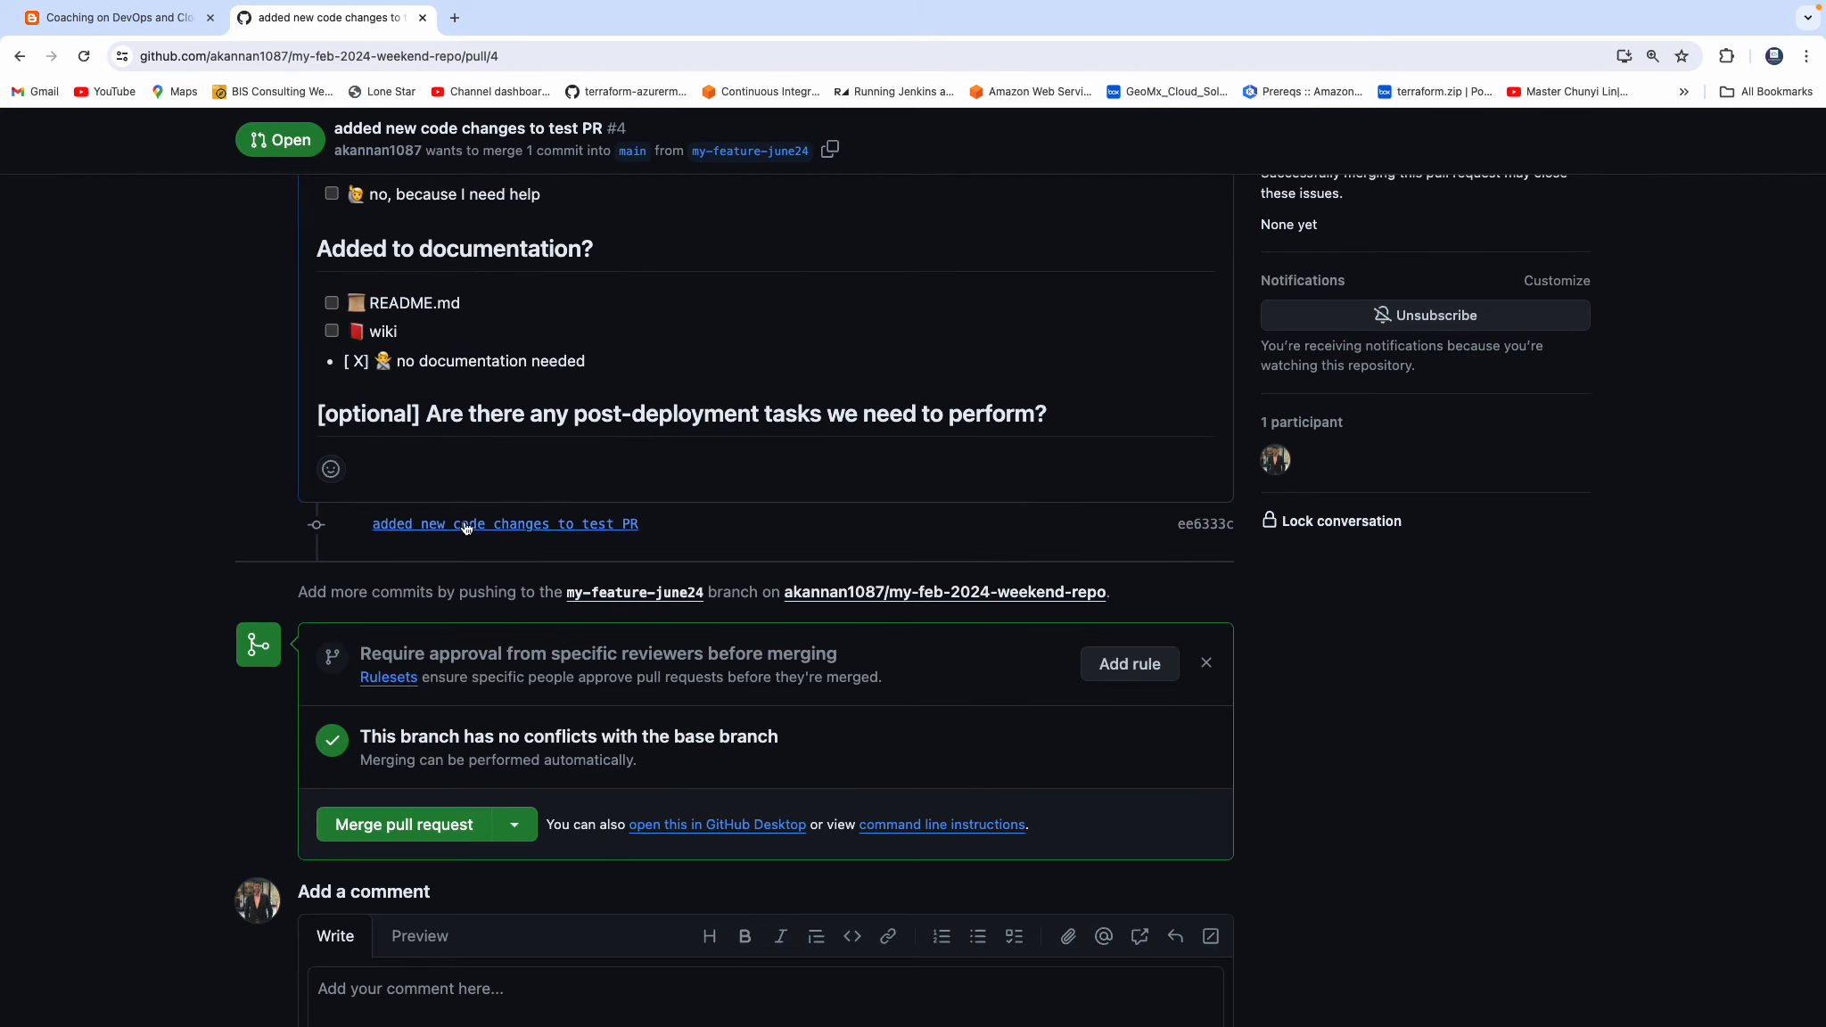
pyautogui.scroll(-1, 465, 528)
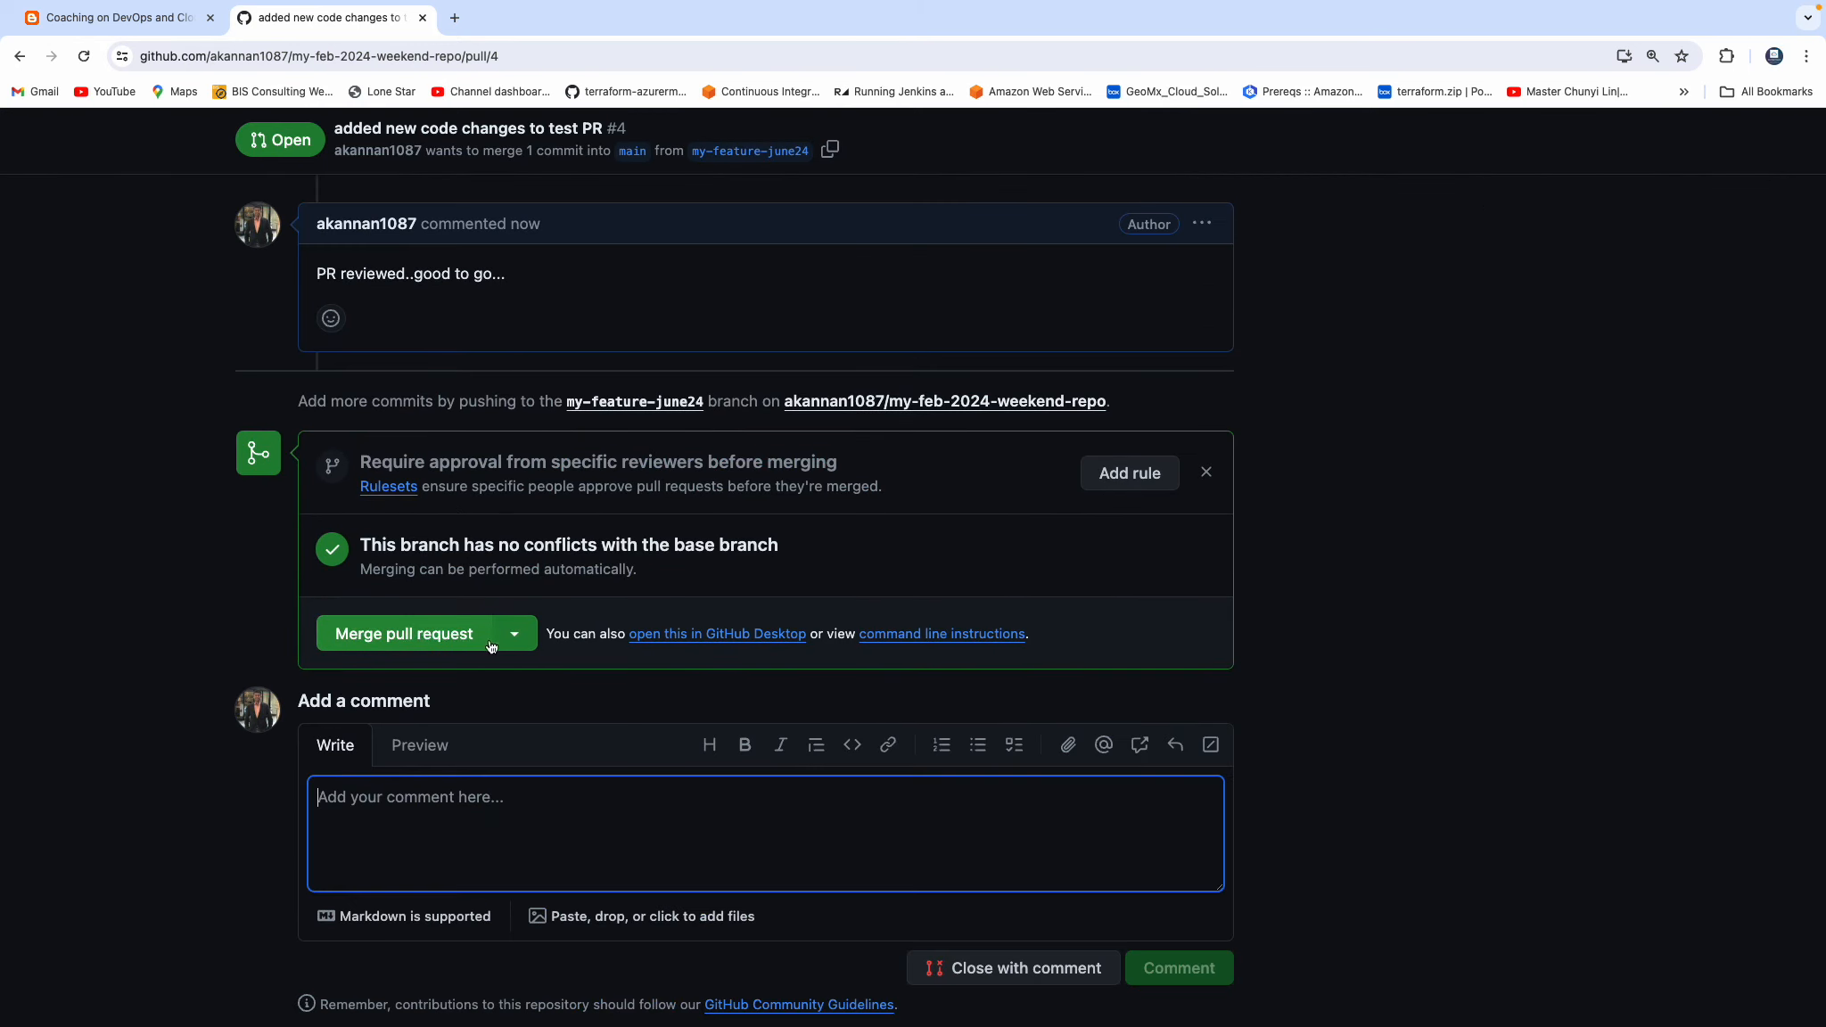
pyautogui.click(515, 633)
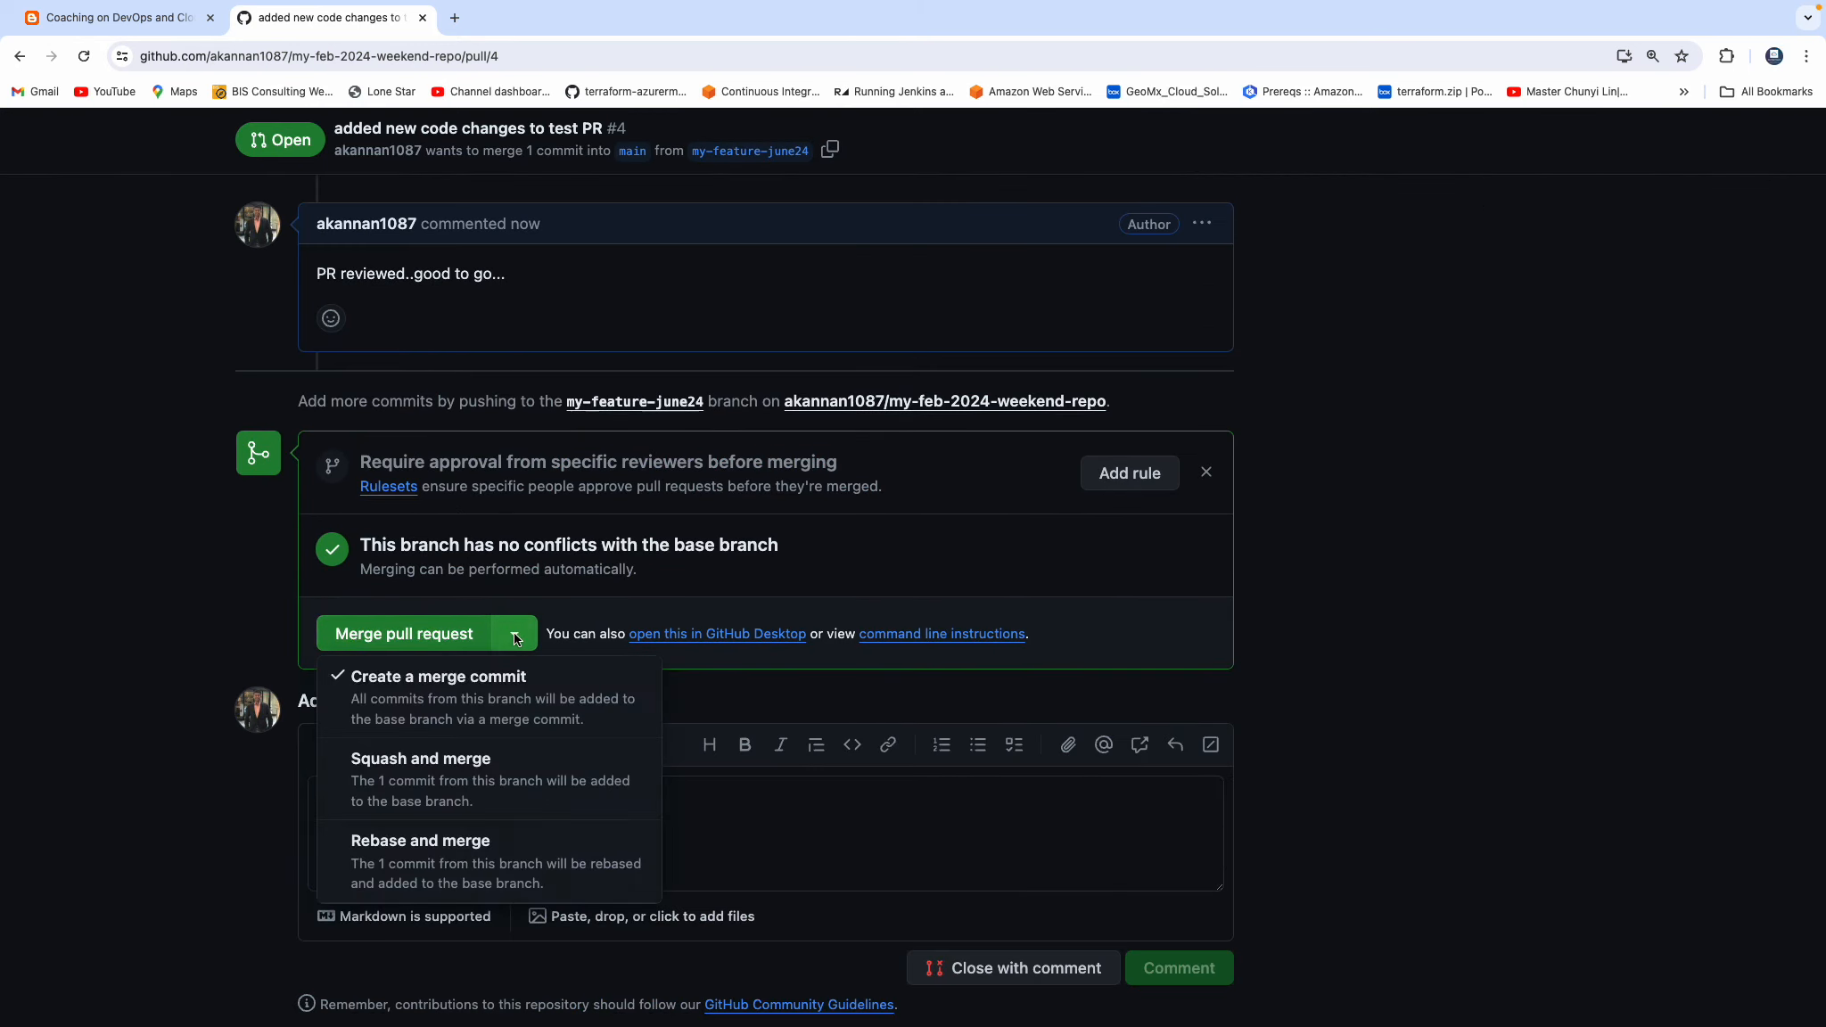
pyautogui.click(416, 642)
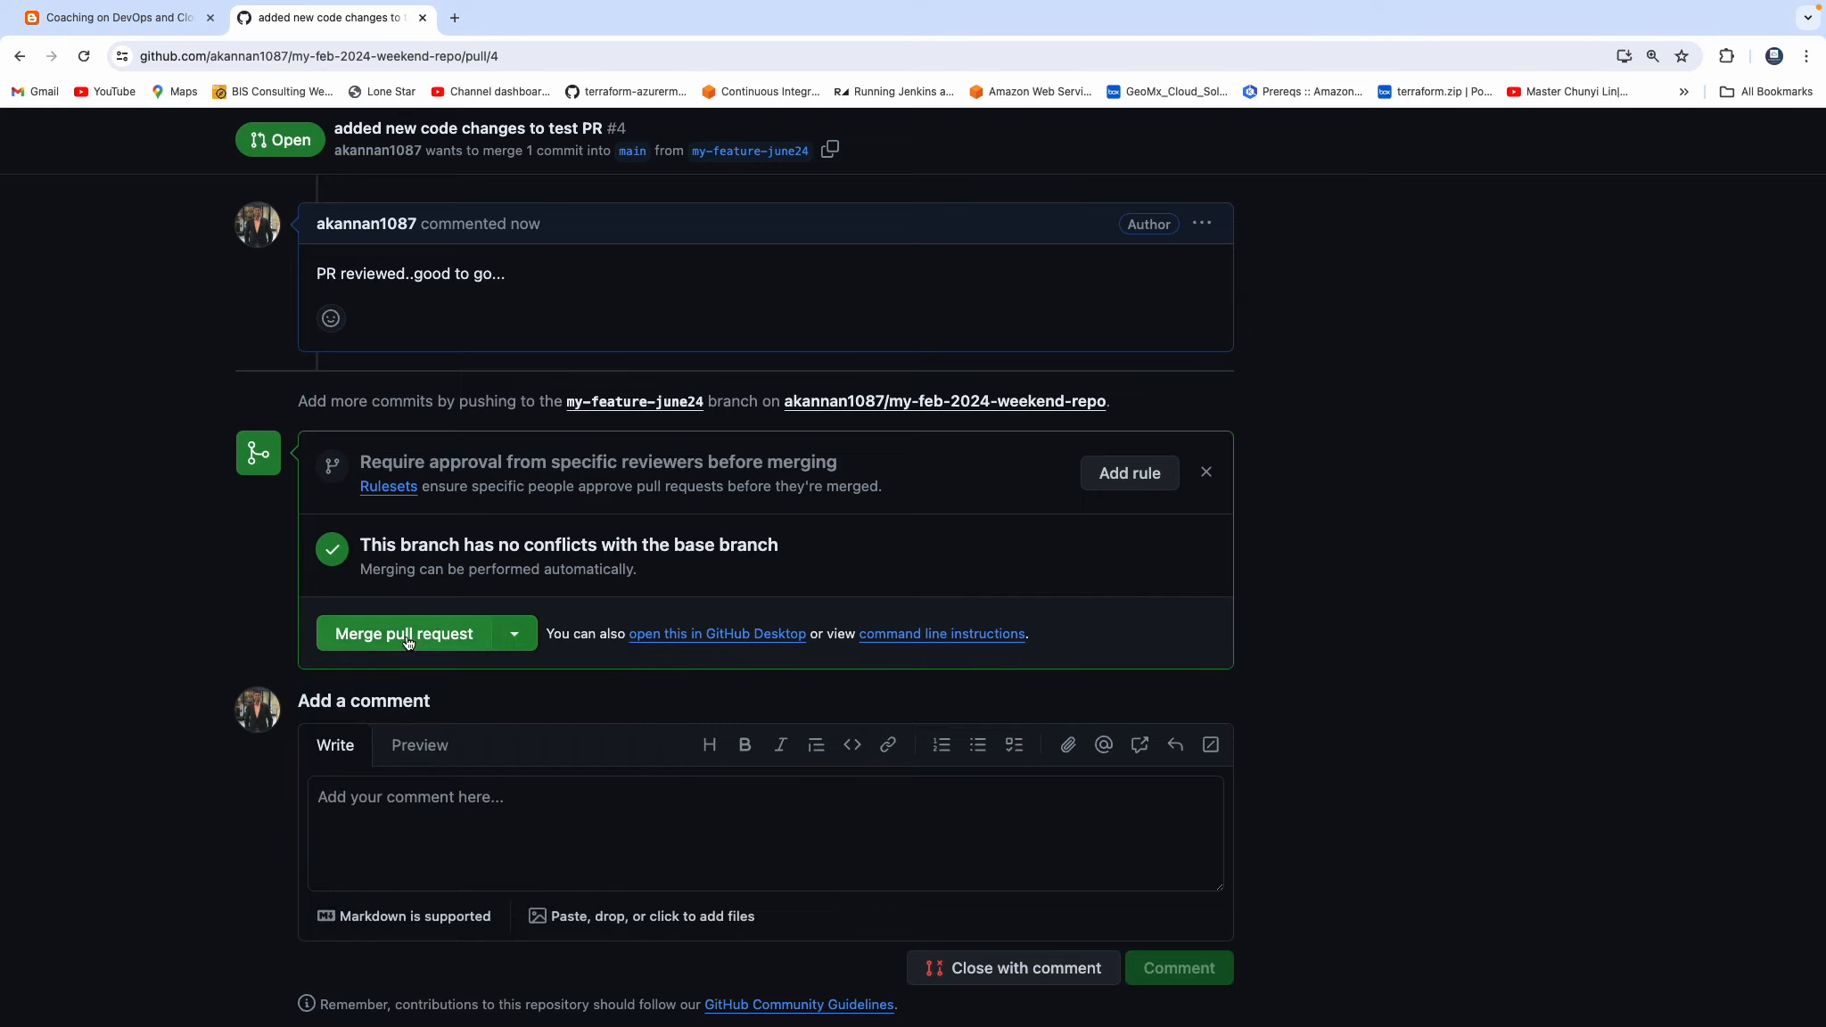
pyautogui.click(406, 634)
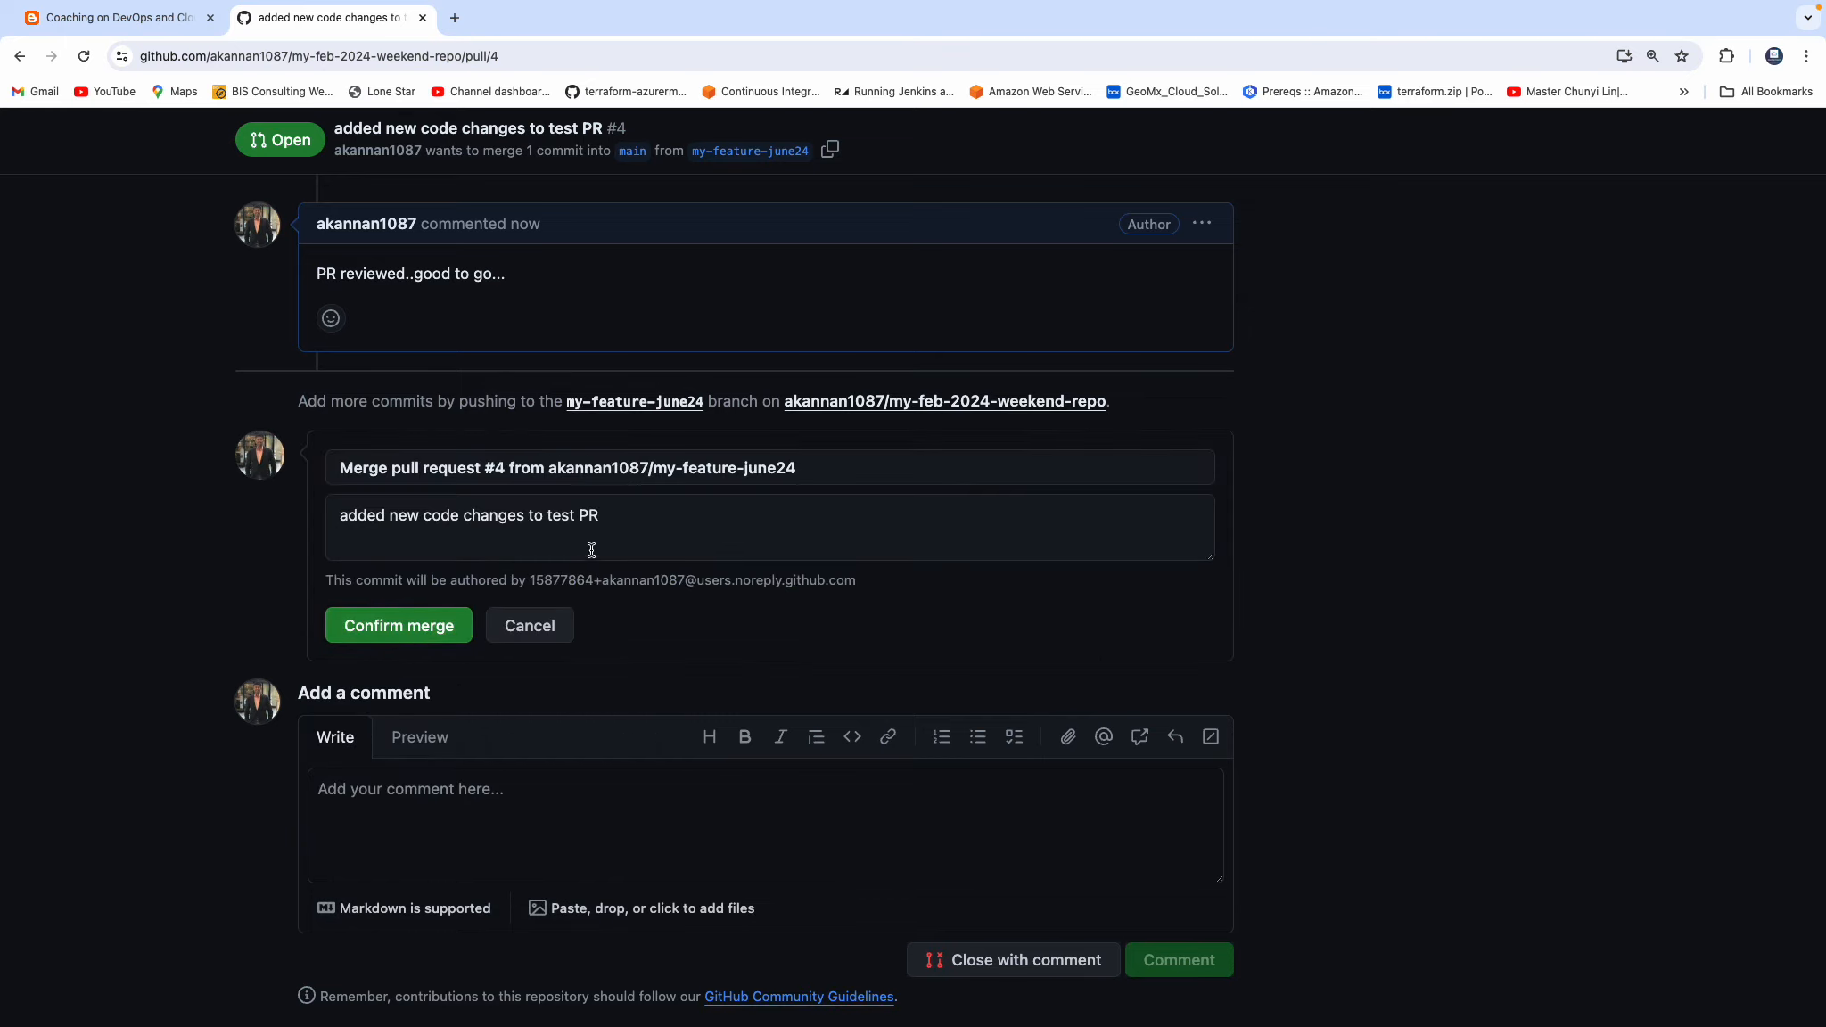
pyautogui.click(423, 628)
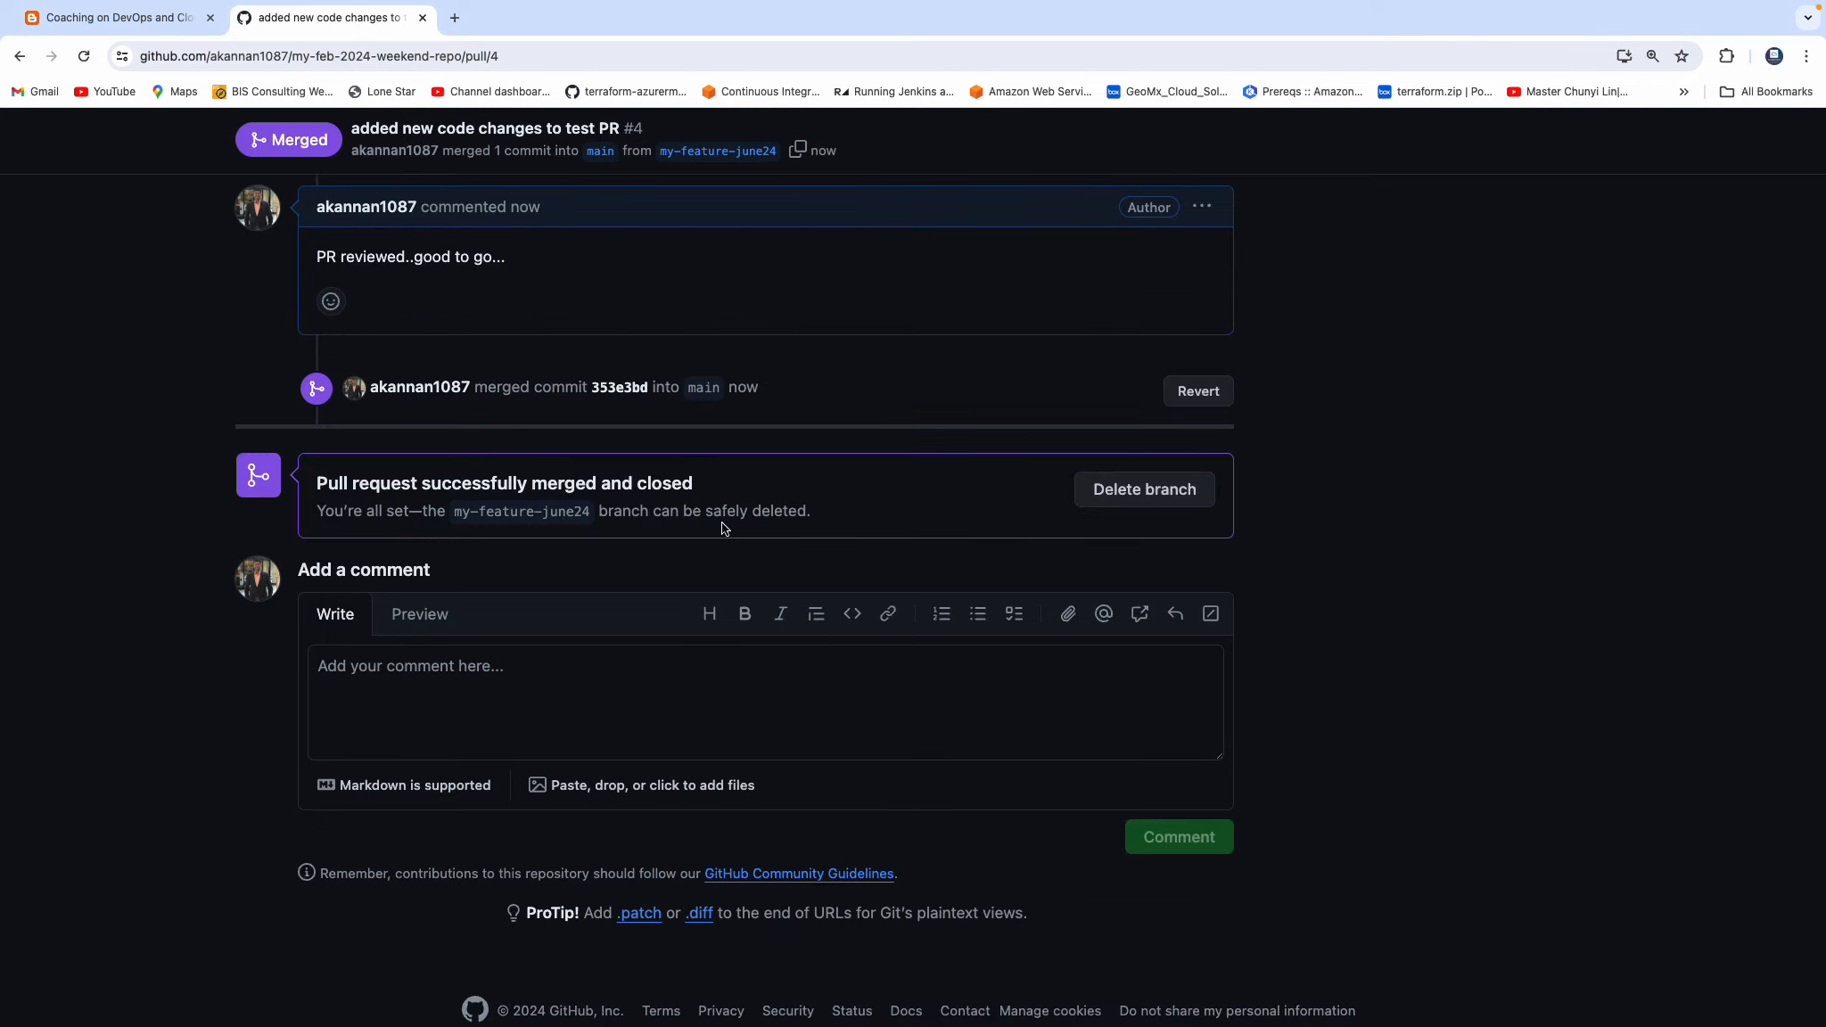
# Delete the merged my-feature-june24 branch from the pull request page.
pyautogui.scroll(2, 448, 420)
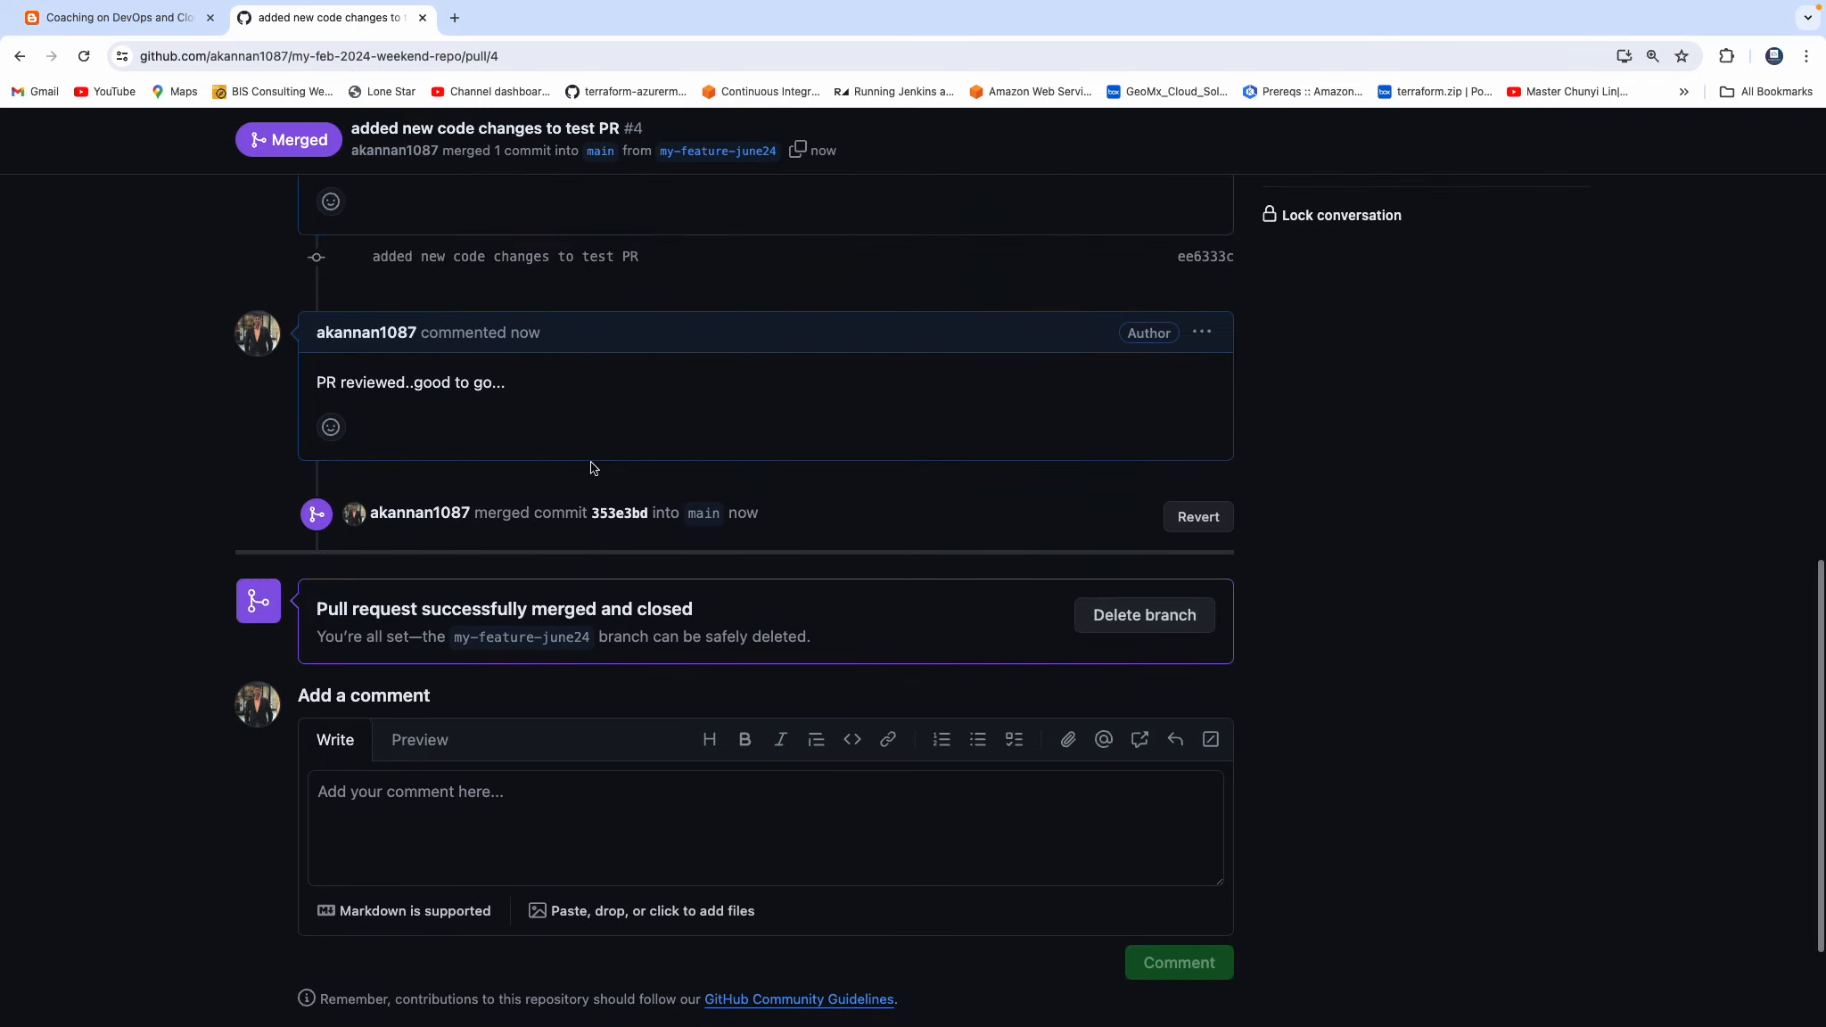
pyautogui.scroll(-1, 785, 589)
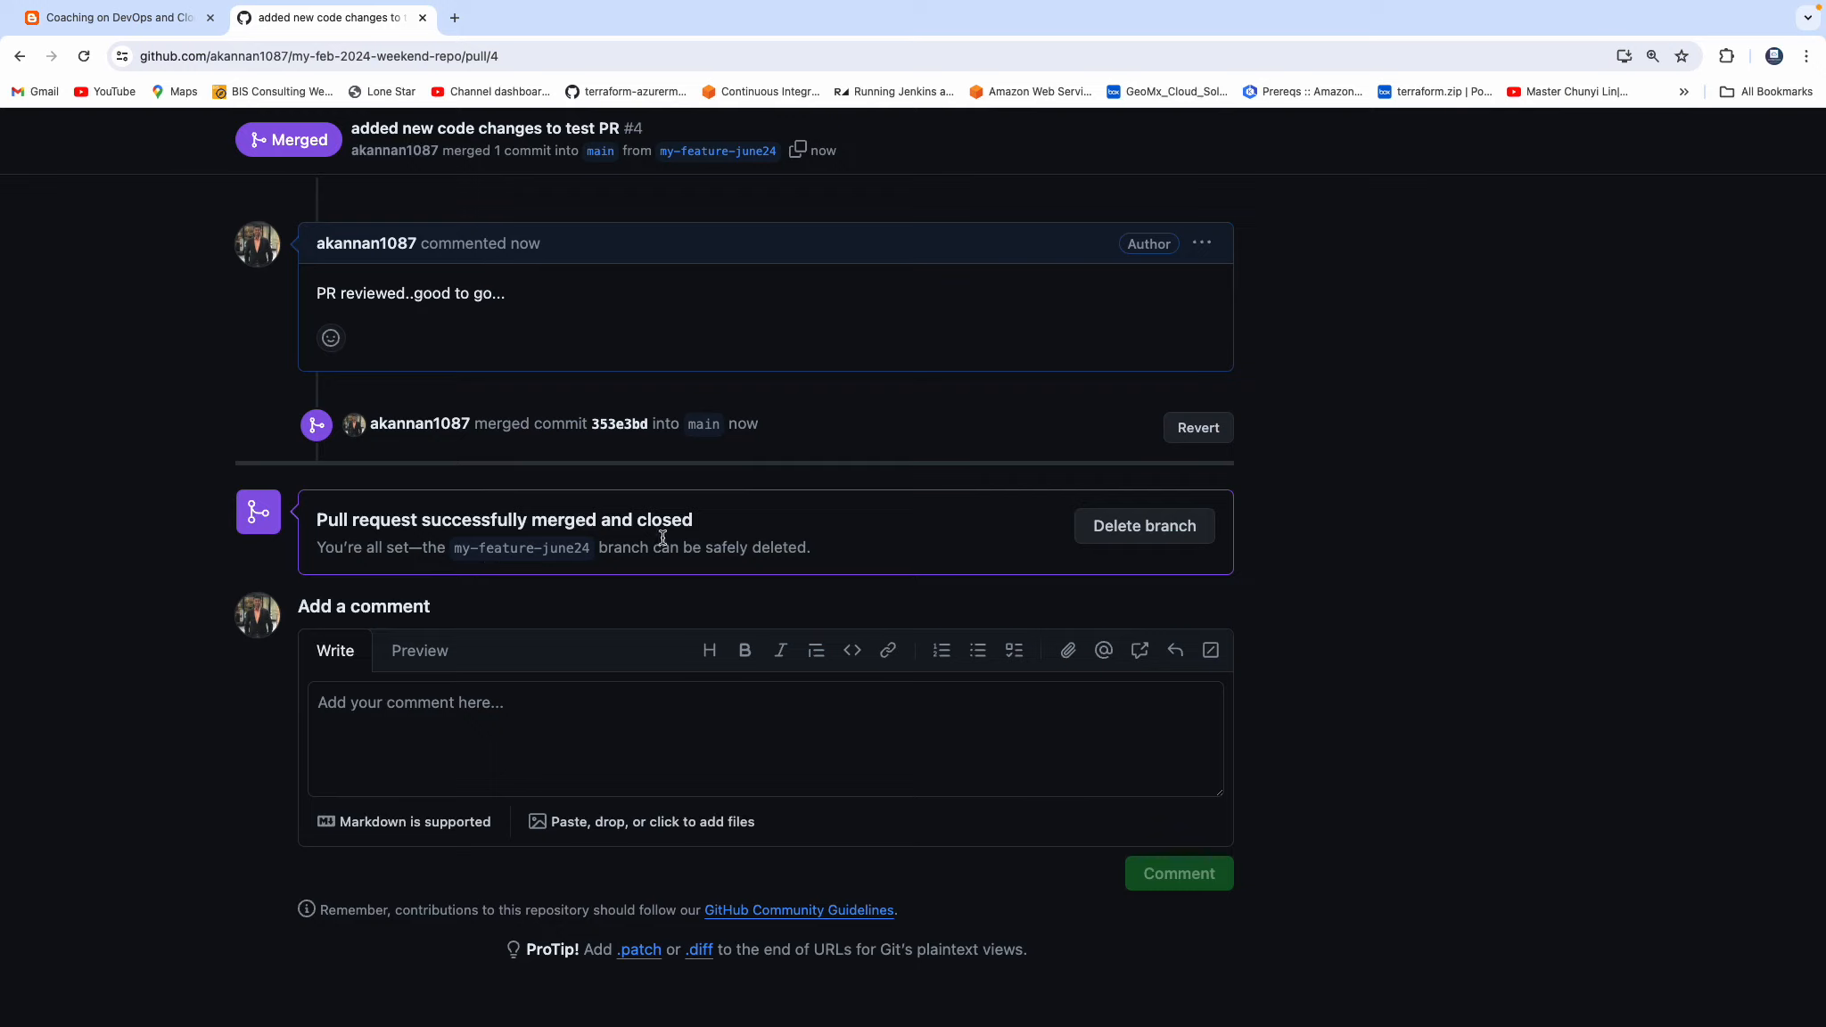
pyautogui.click(1142, 534)
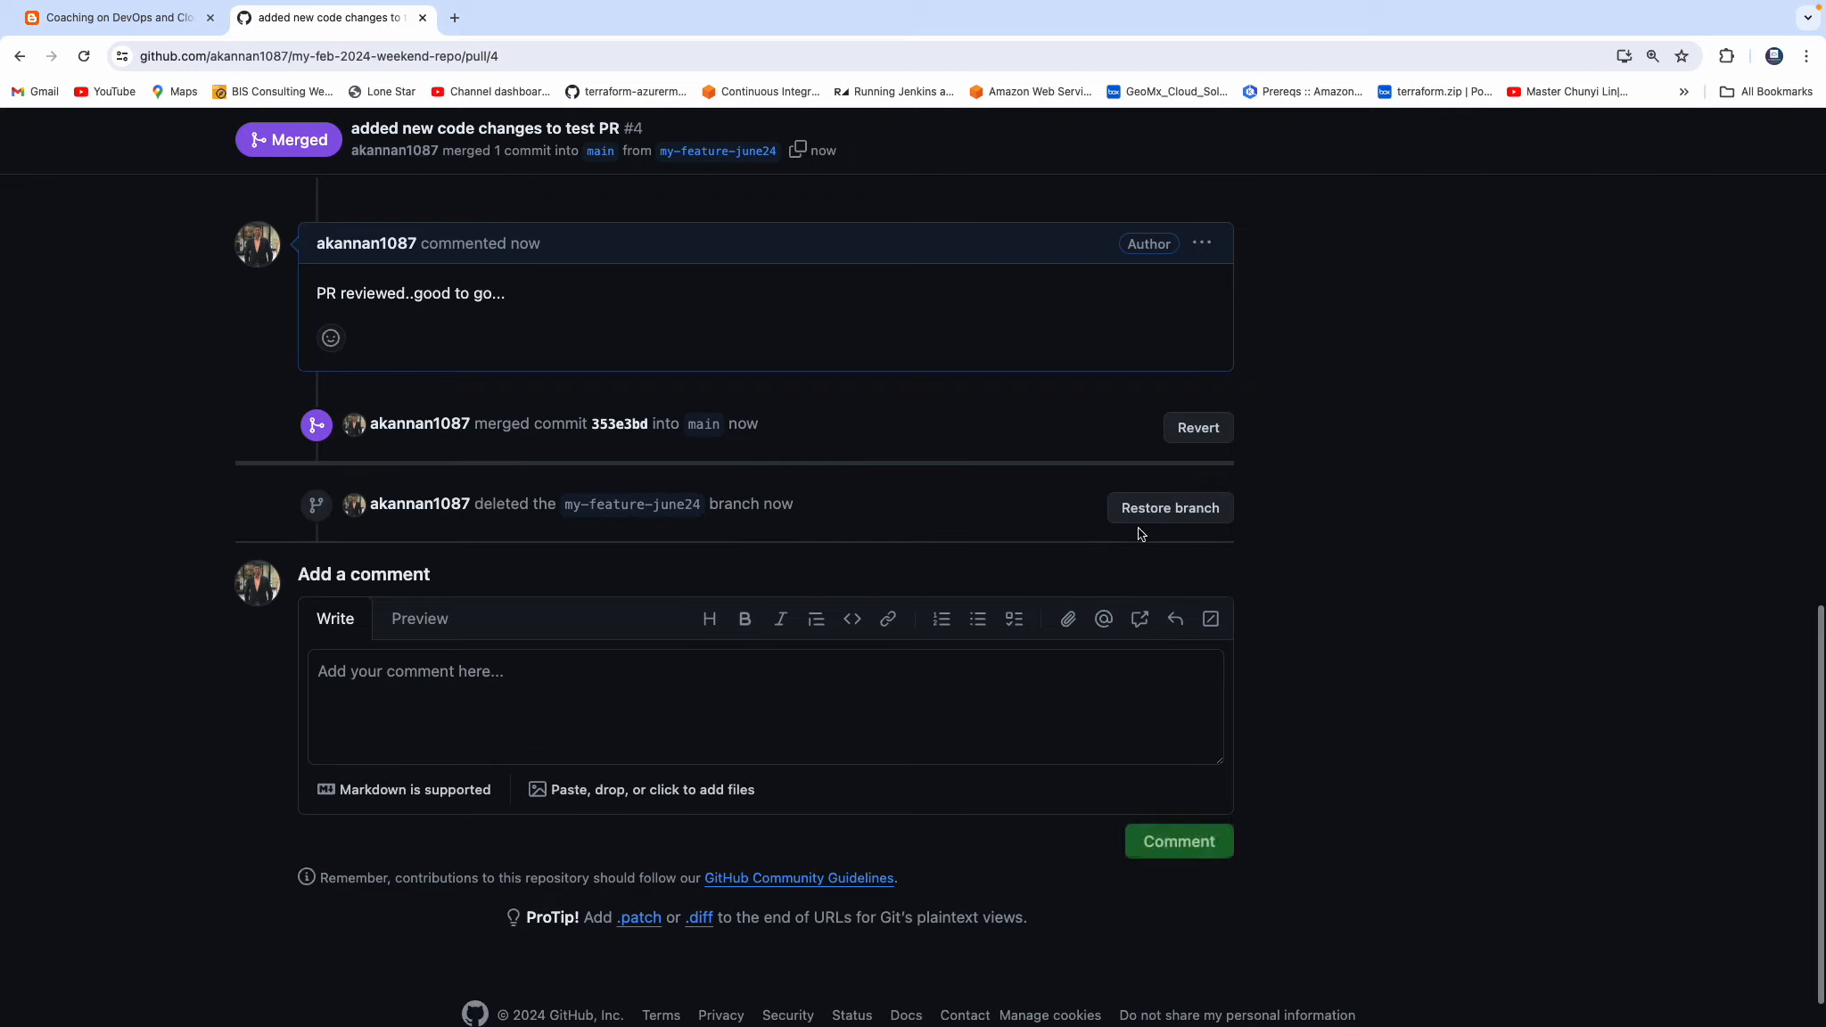
# Check the repository's open pull requests, and open the .github folder on the main branch.
pyautogui.scroll(-1, 1454, 524)
pyautogui.scroll(15, 1455, 524)
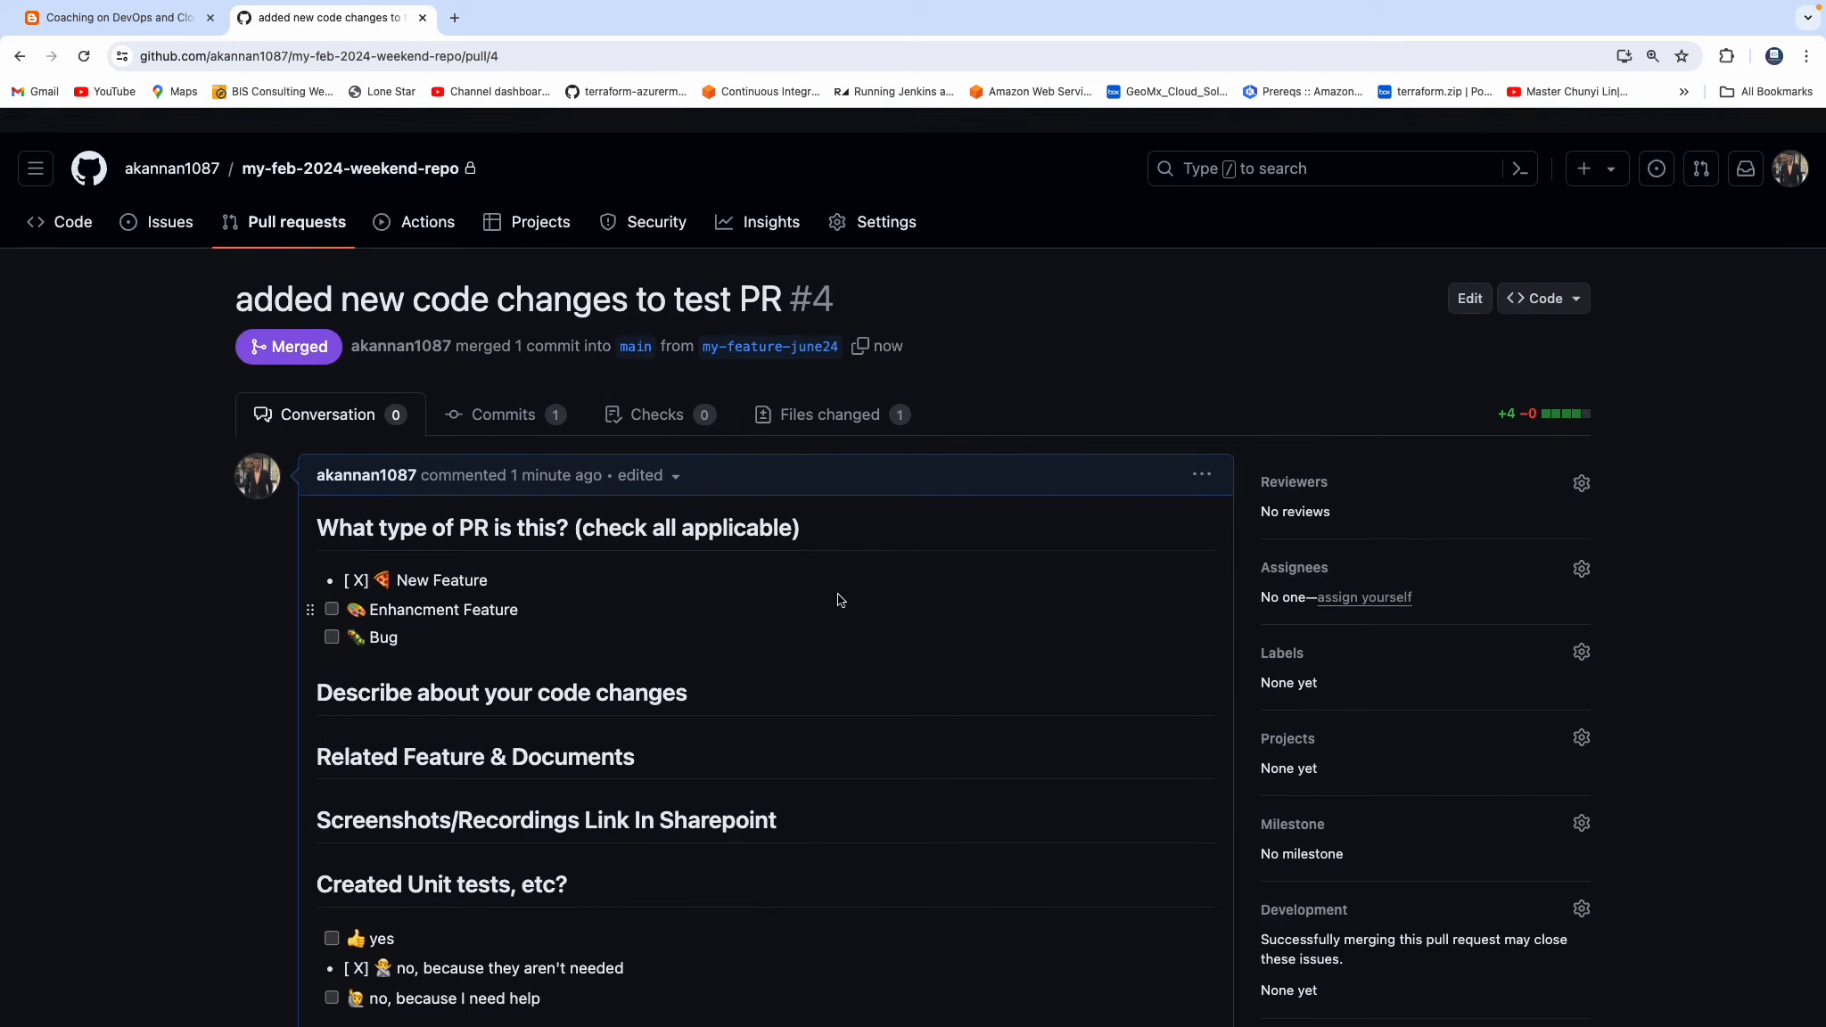
pyautogui.click(338, 221)
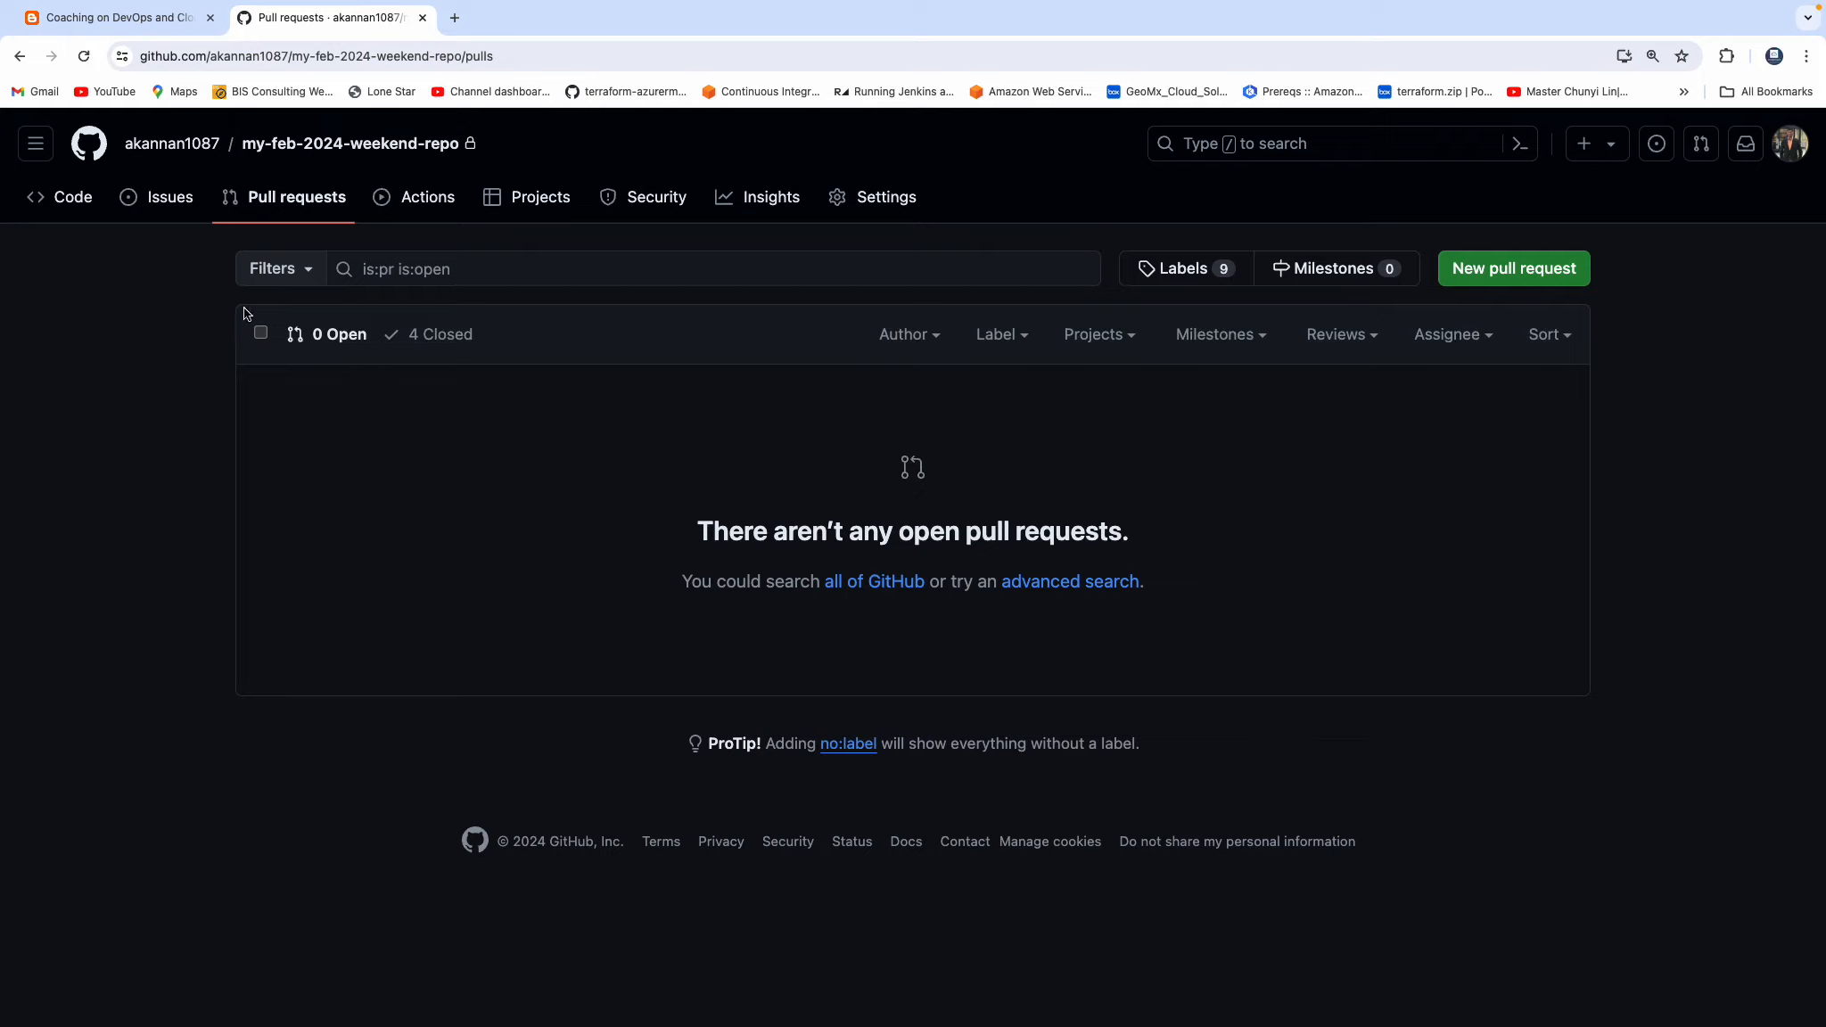
pyautogui.click(385, 144)
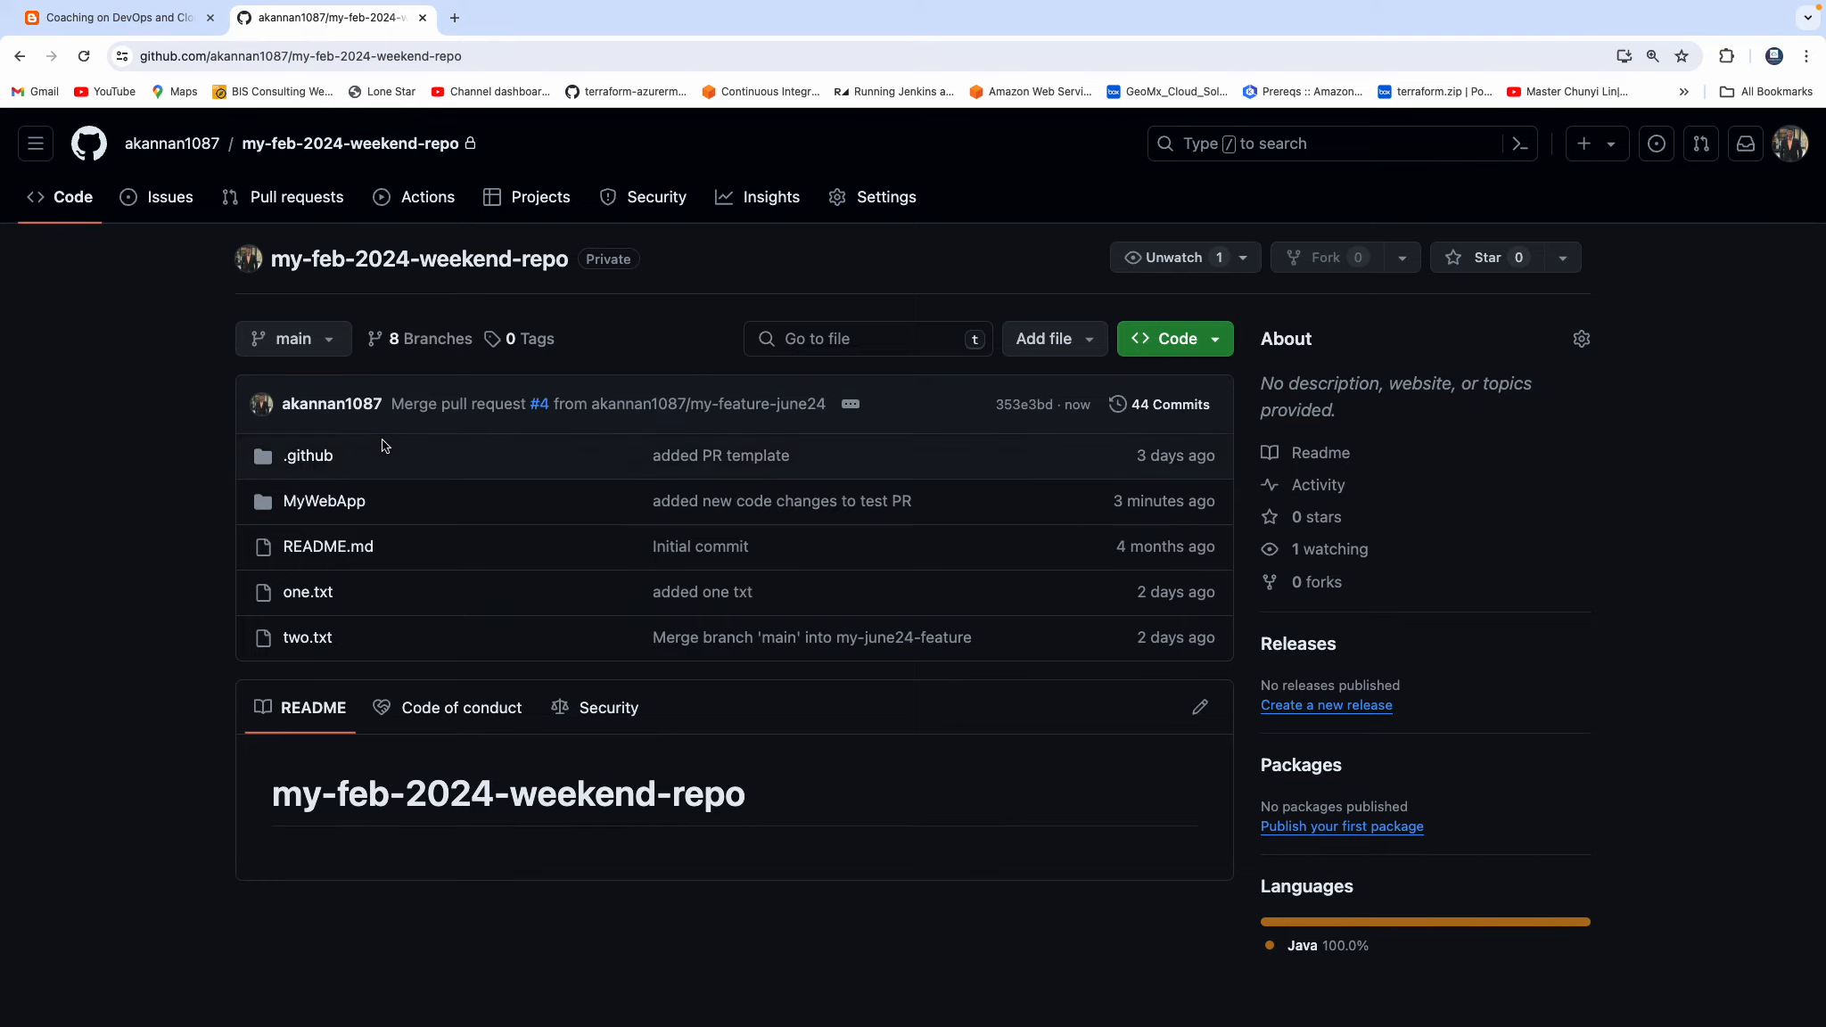
pyautogui.click(309, 457)
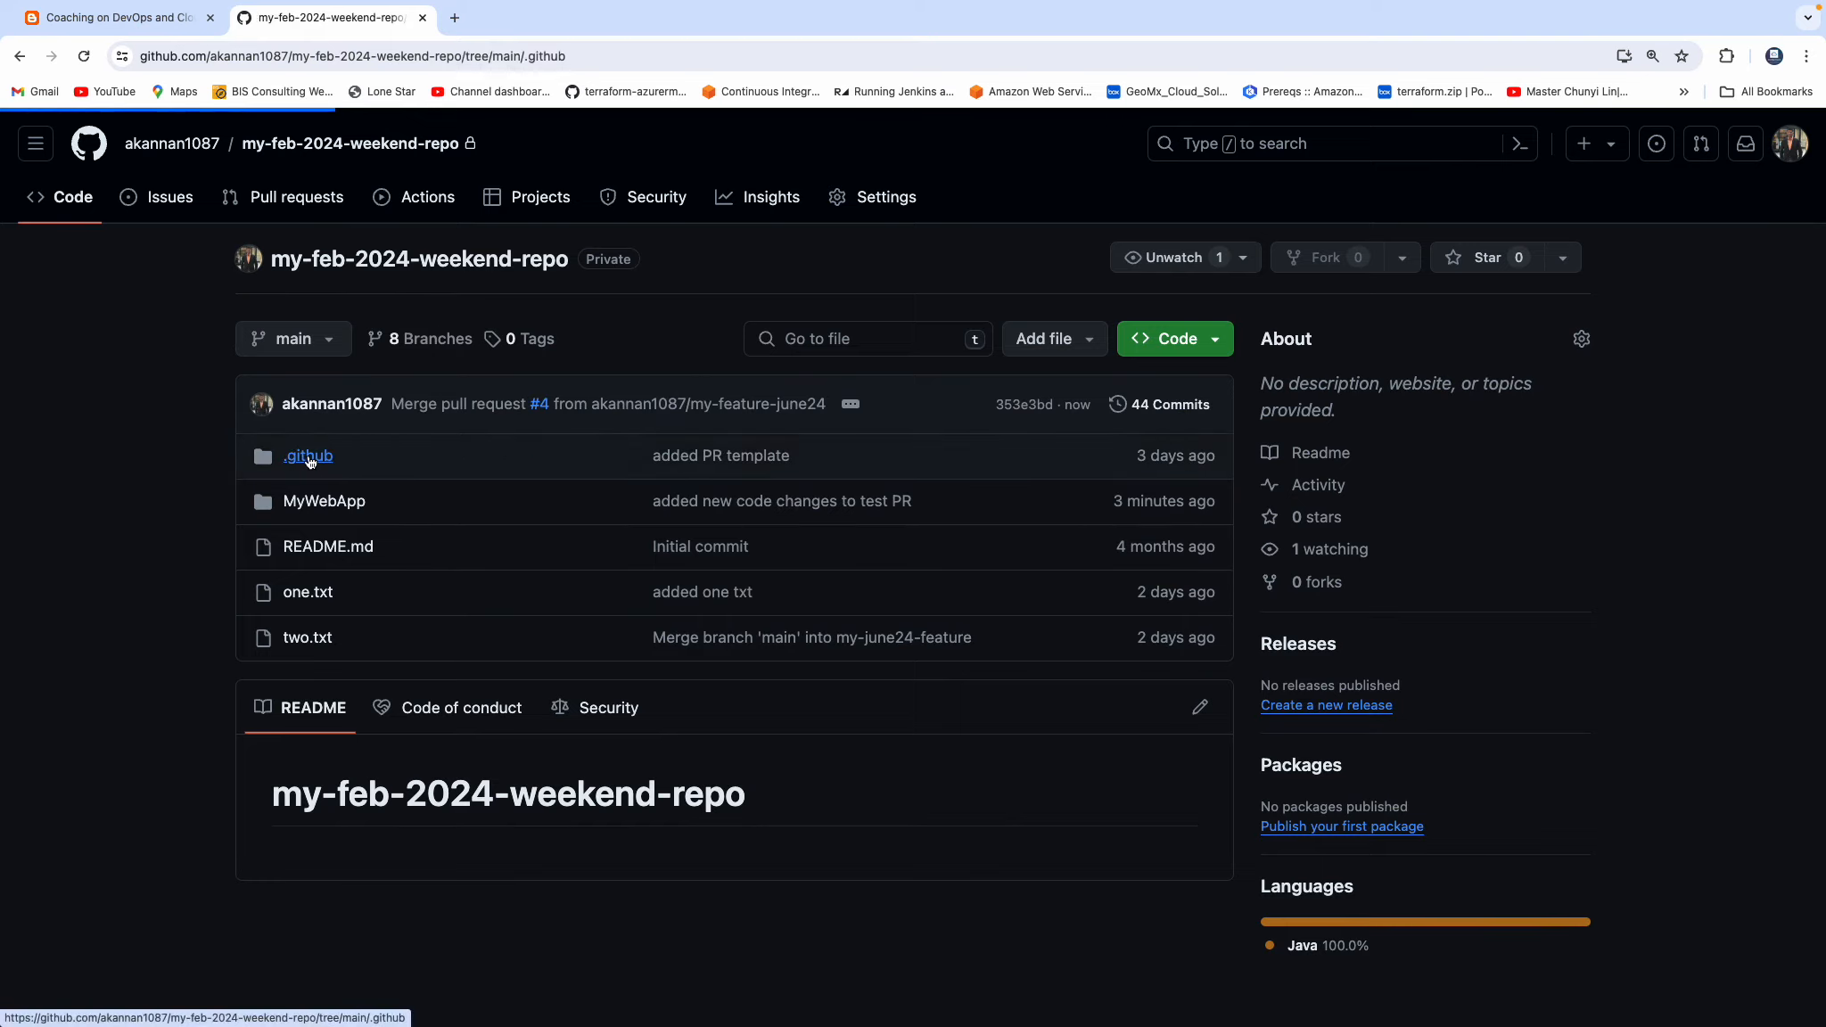